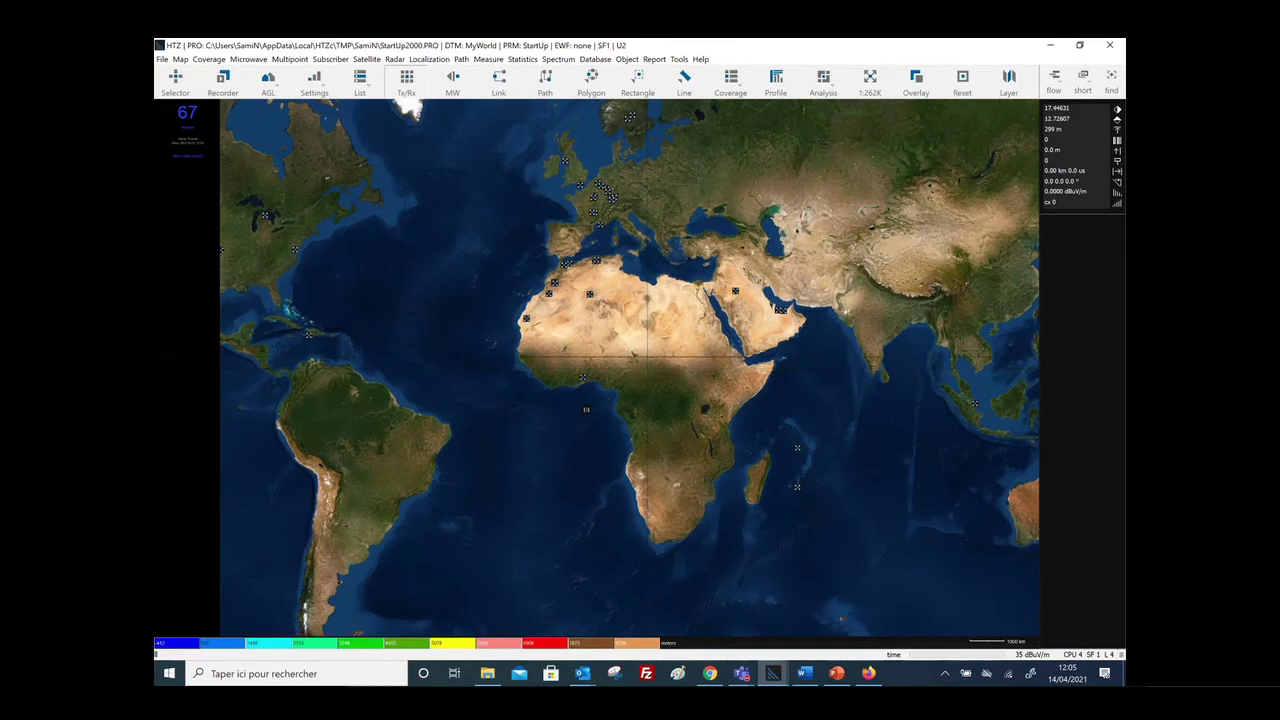
# Select a rectangular area covering the Iberian Peninsula and western France, and open the Map Download Manager for it
pyautogui.moveTo(648, 356); pyautogui.dragTo(572, 372)
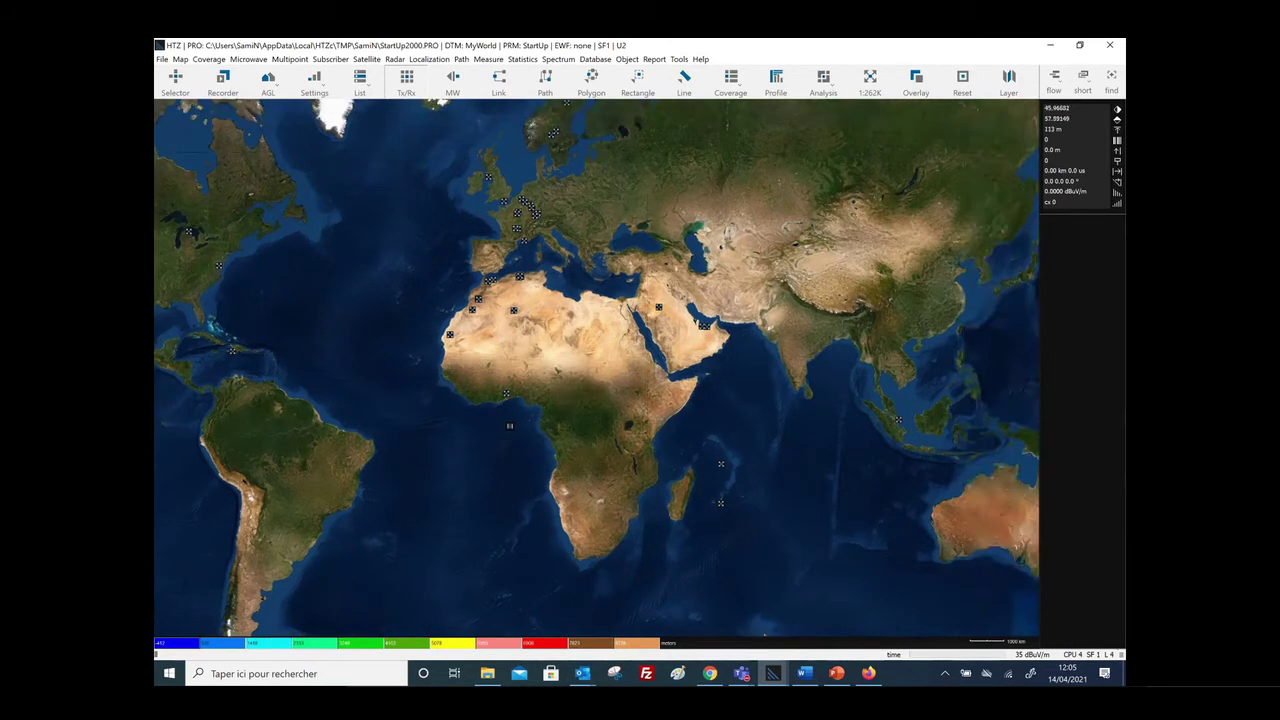
pyautogui.click(637, 86)
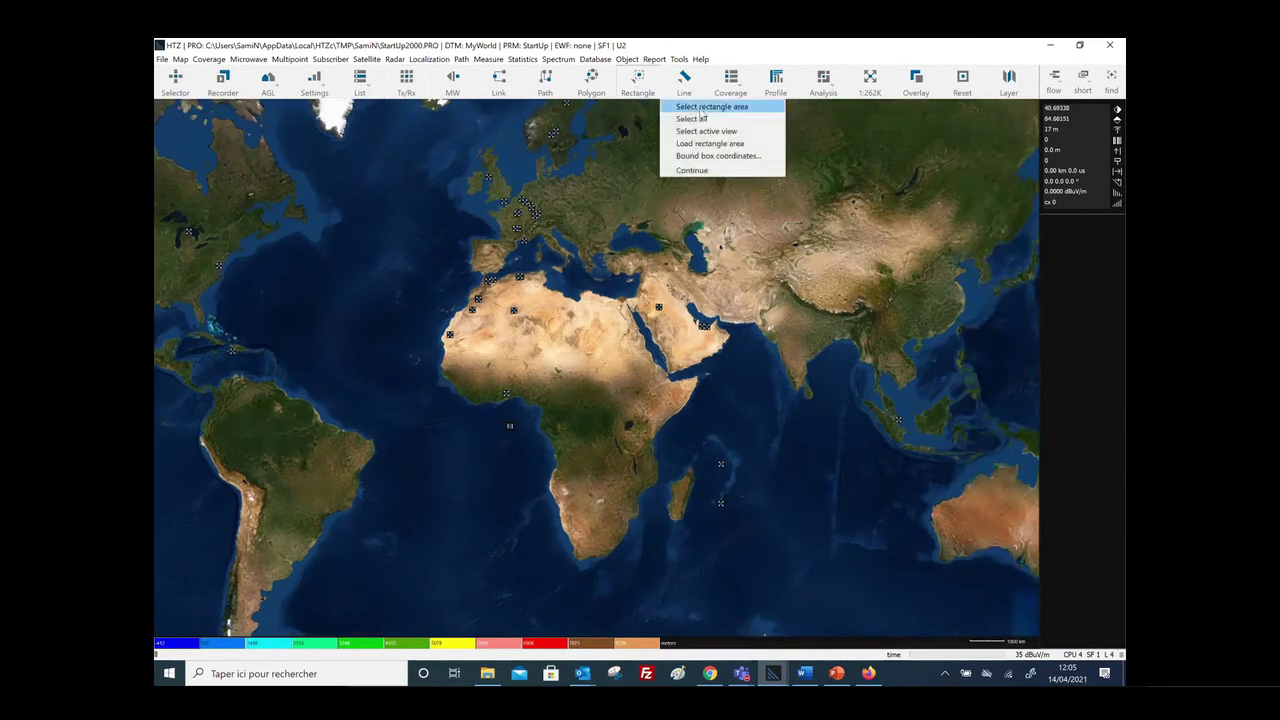
pyautogui.click(701, 108)
pyautogui.click(468, 214)
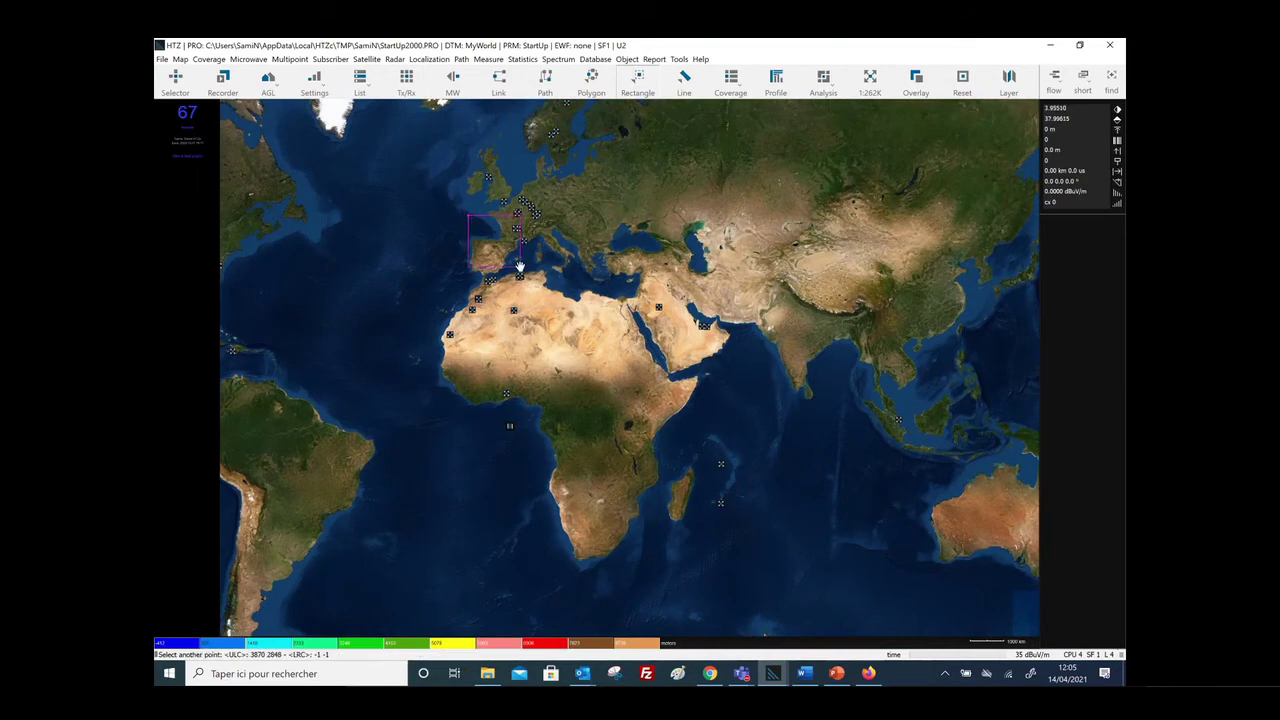
pyautogui.click(523, 270)
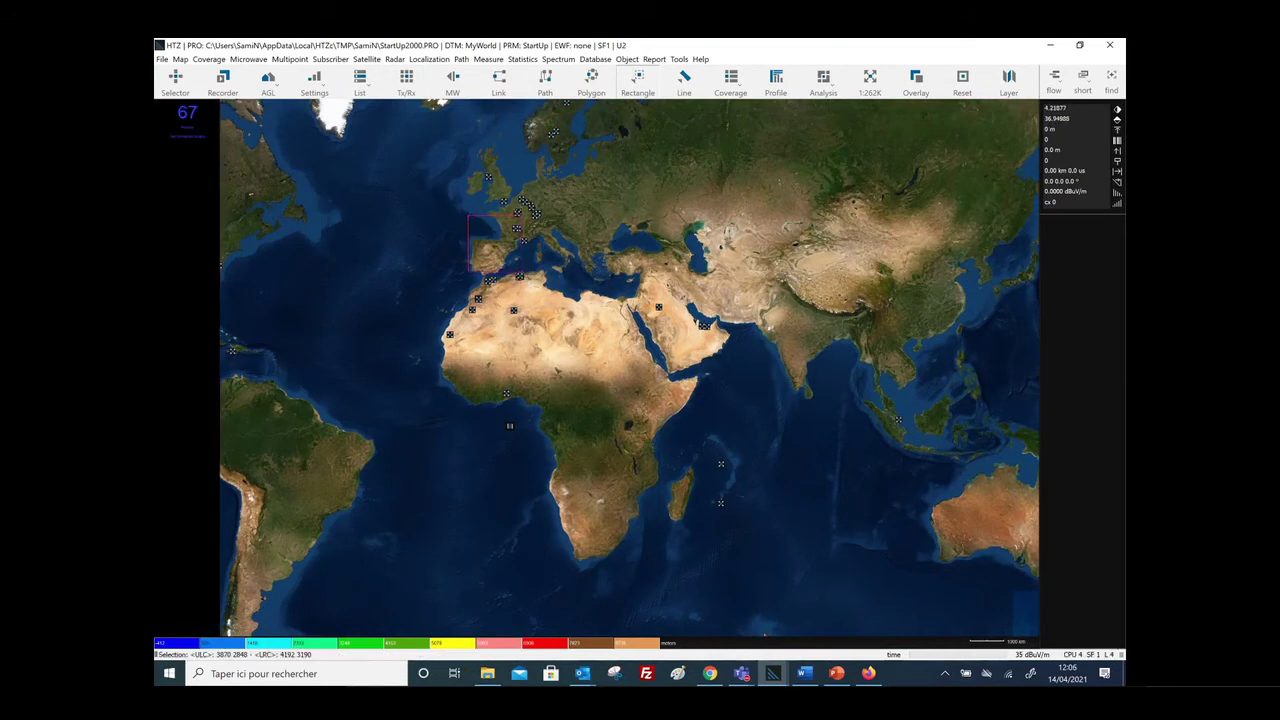
pyautogui.rightClick(523, 278)
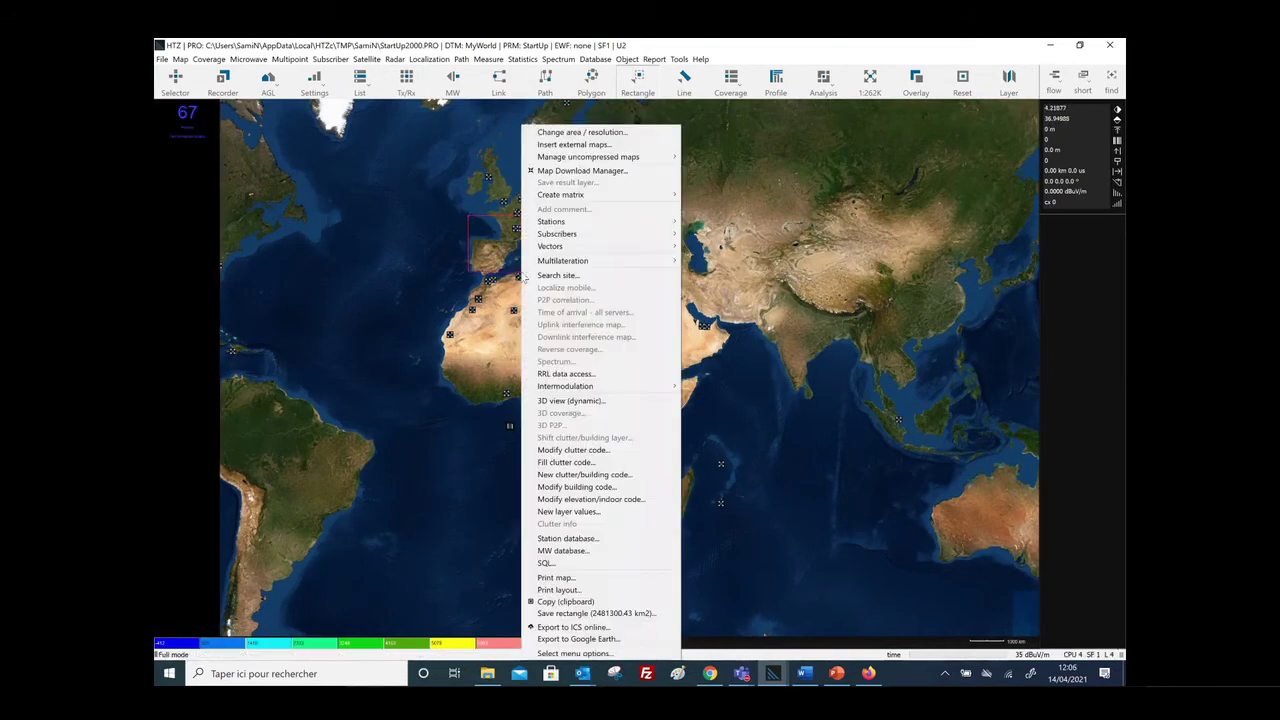
pyautogui.click(582, 171)
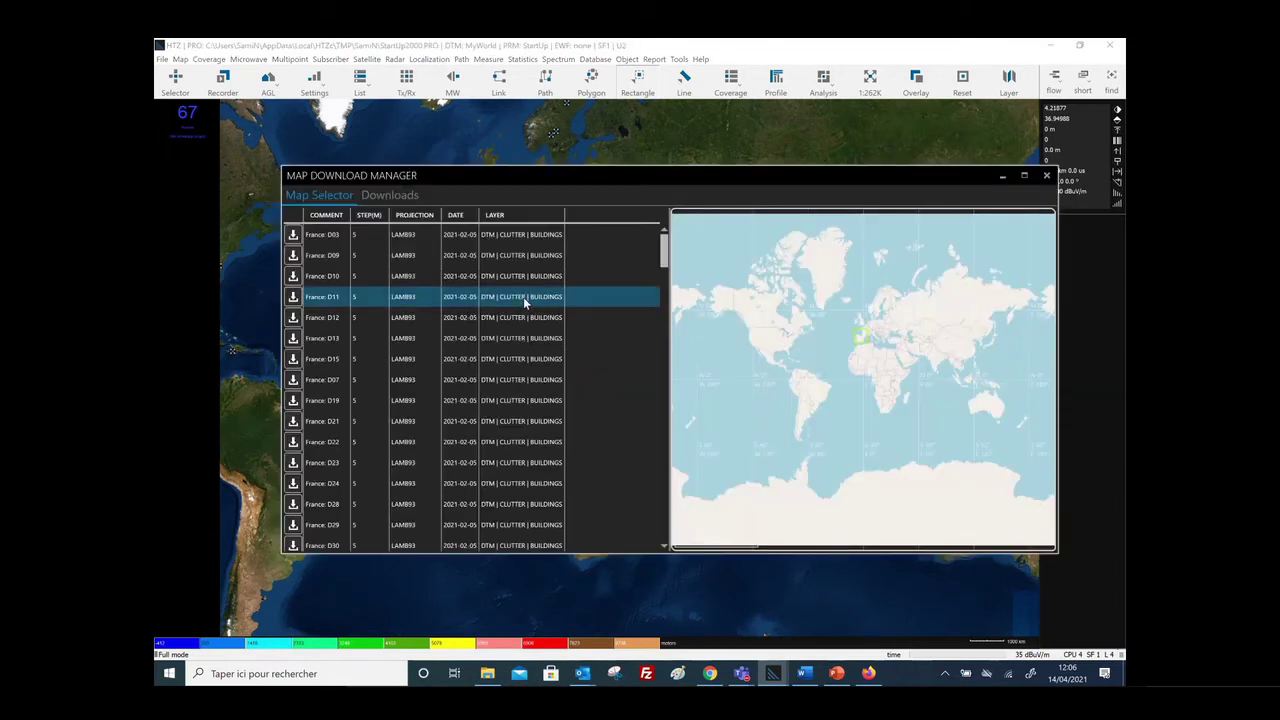
# Find the 5 m France: D56 map with DTM, clutter and buildings among the available maps and download it
pyautogui.scroll(5, 879, 351)
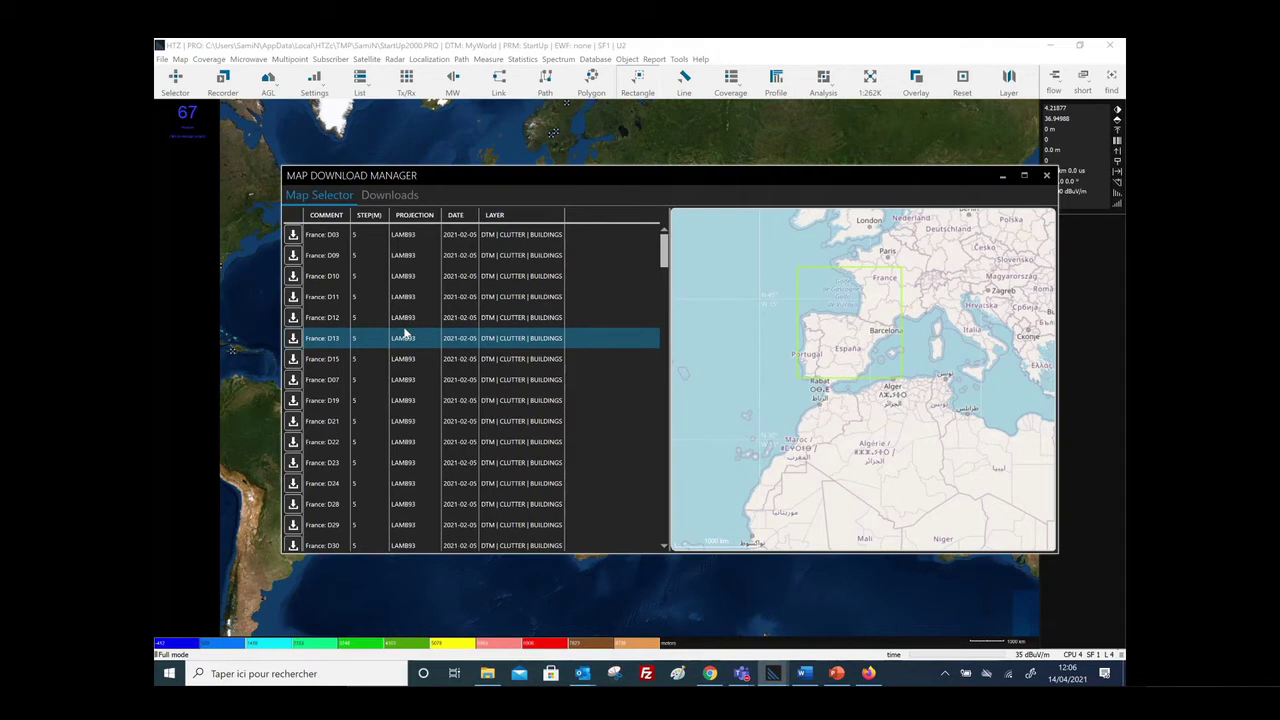
pyautogui.scroll(-2, 452, 348)
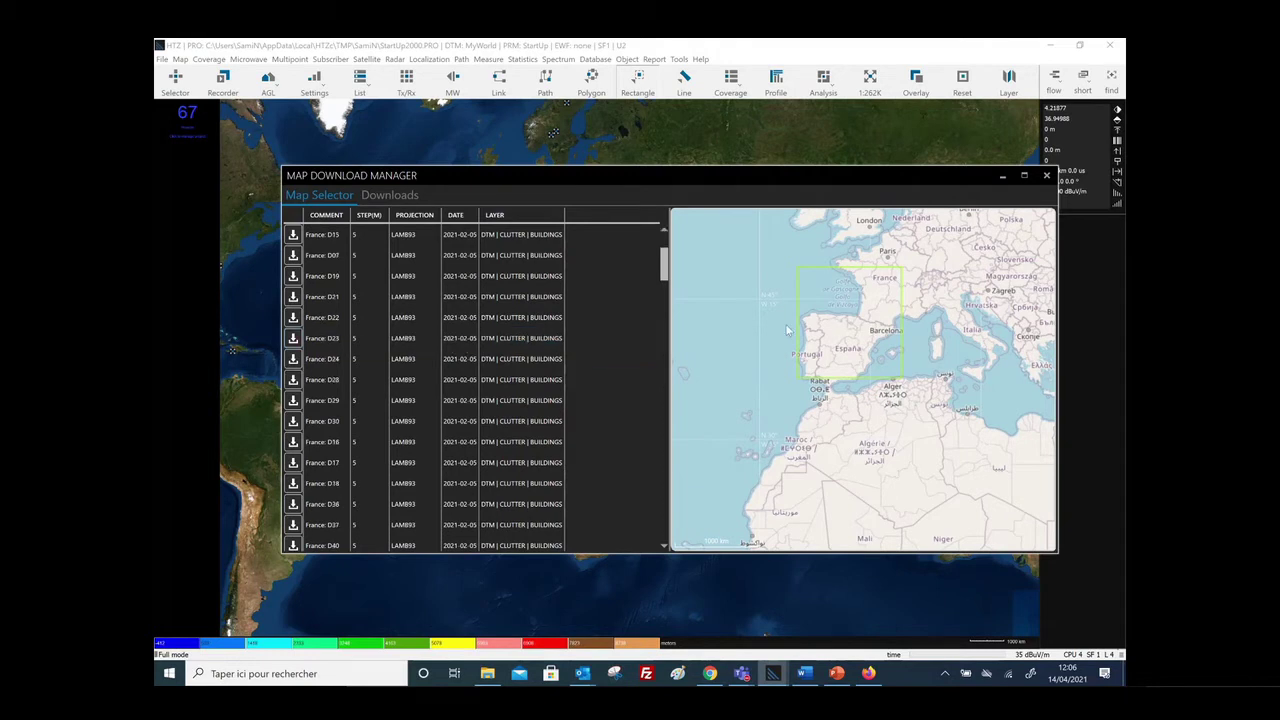
pyautogui.scroll(-3, 517, 366)
pyautogui.scroll(-3, 517, 362)
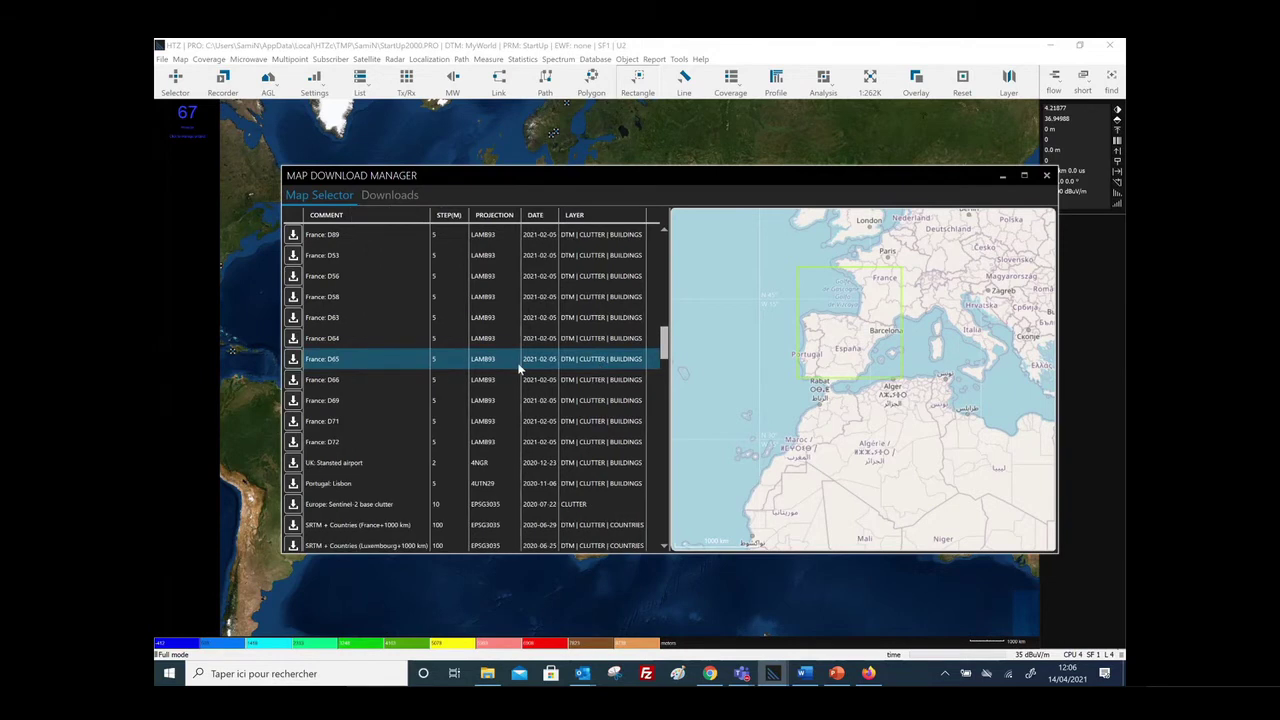
pyautogui.scroll(-1, 517, 362)
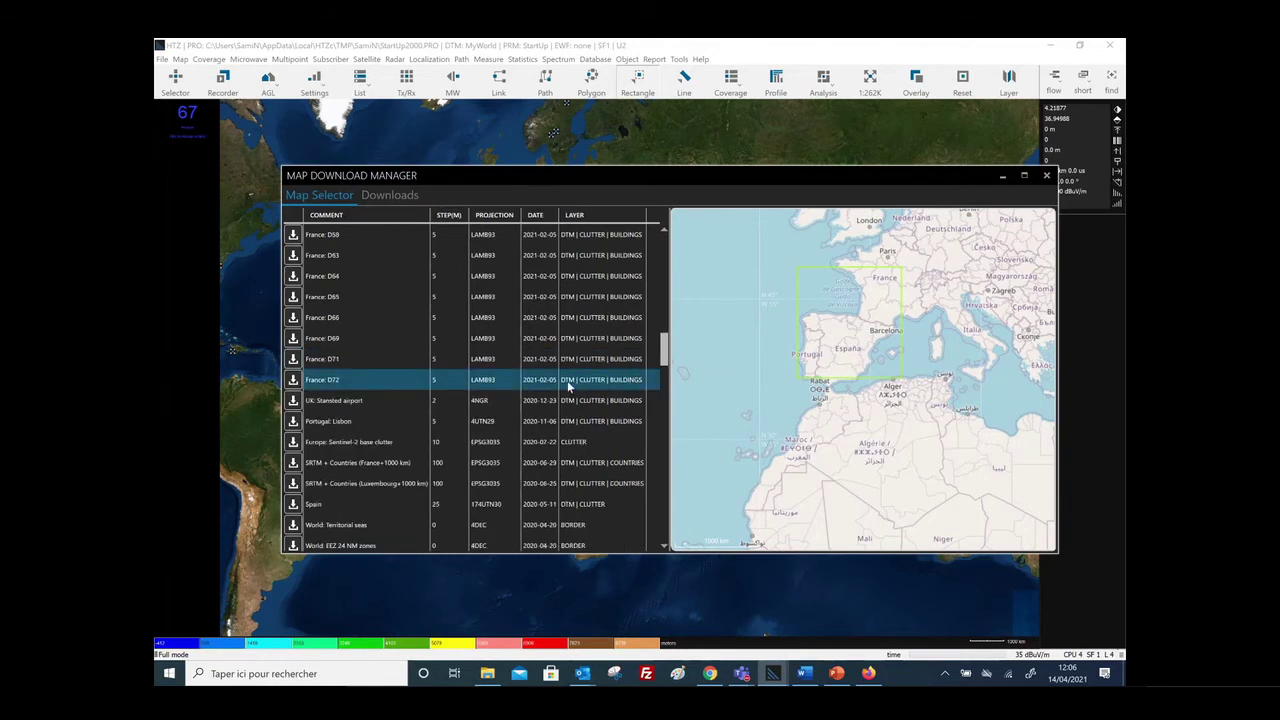
pyautogui.scroll(-1, 567, 385)
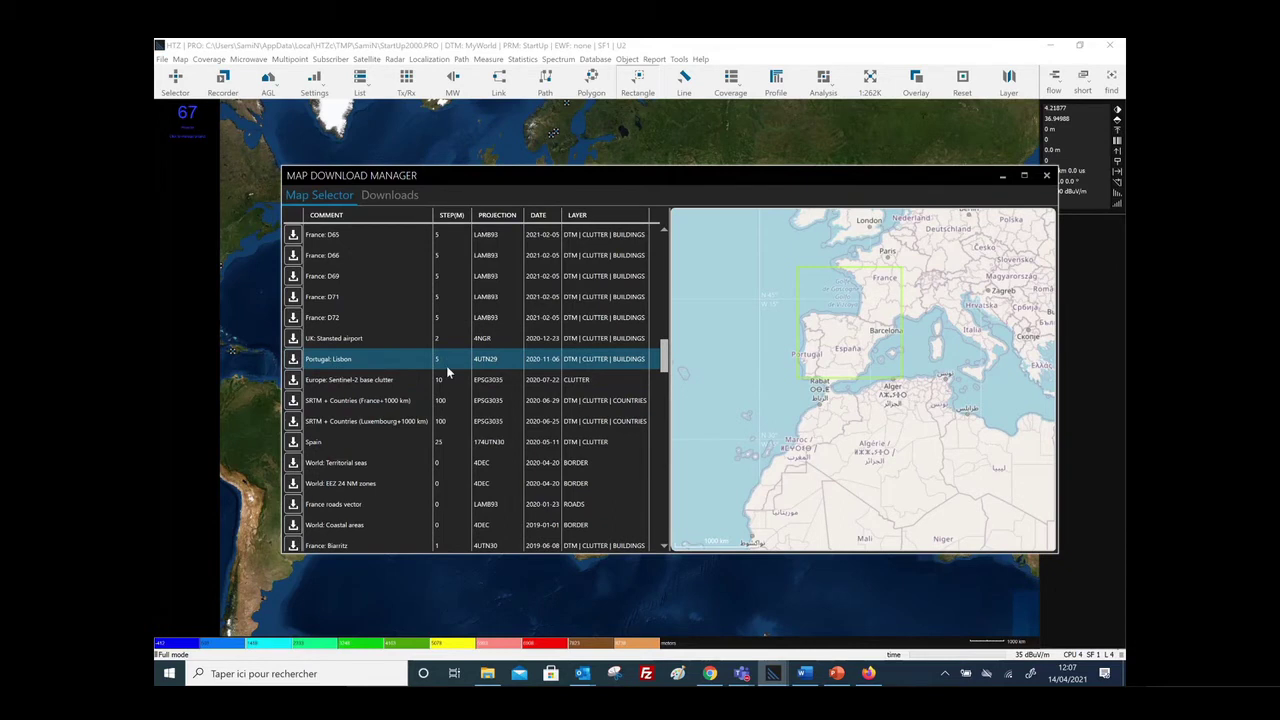
pyautogui.click(470, 420)
pyautogui.scroll(2, 293, 360)
pyautogui.click(294, 277)
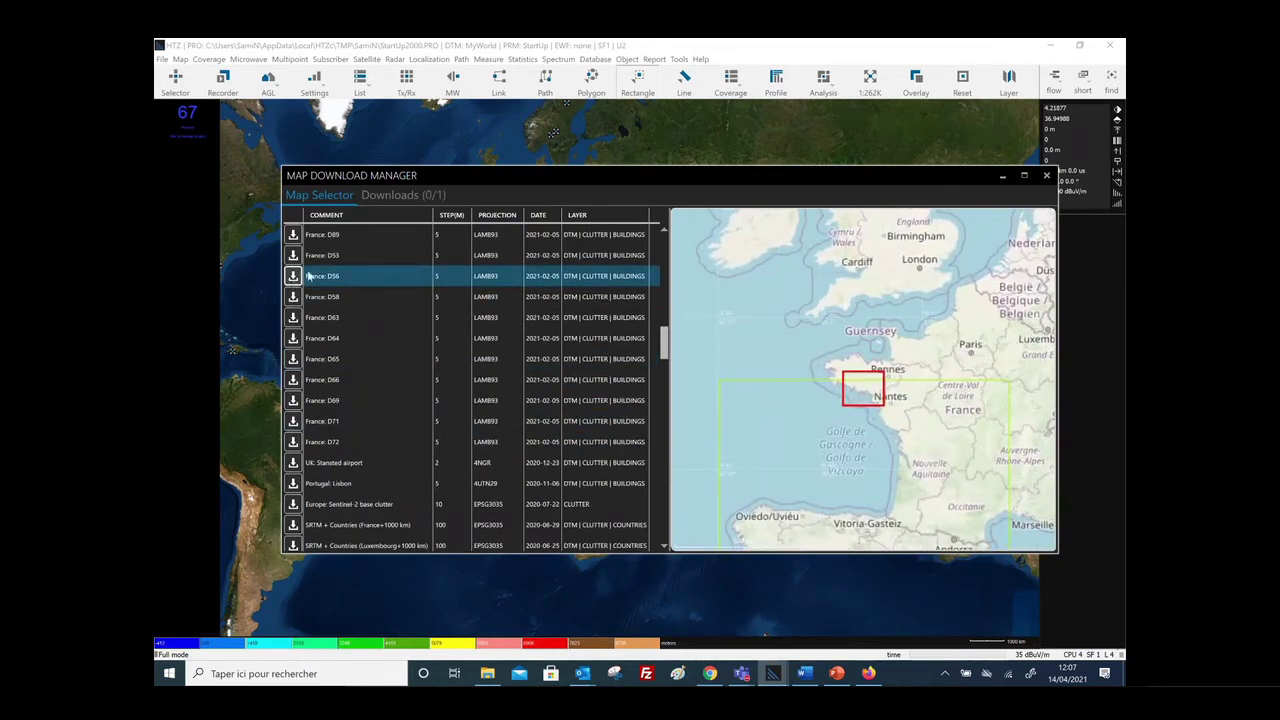
# Check the France: D56 download's progress and its destination directory
pyautogui.click(406, 197)
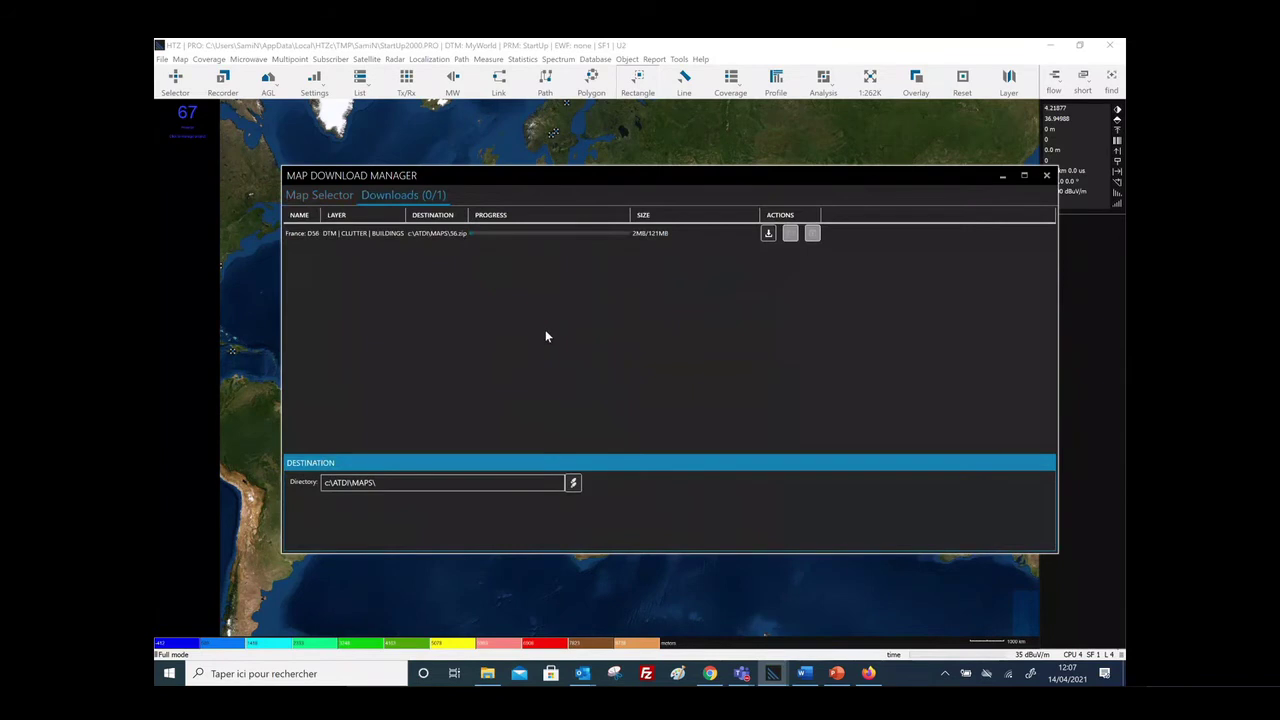
pyautogui.click(485, 237)
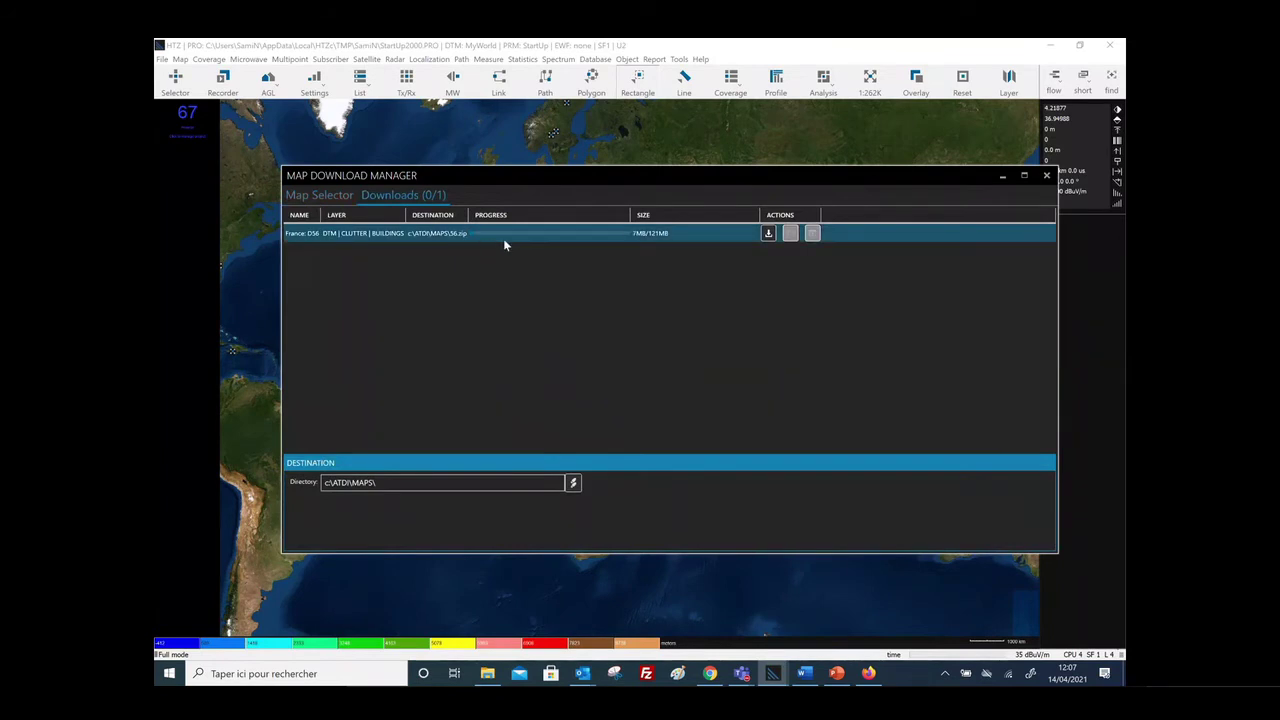
pyautogui.click(403, 485)
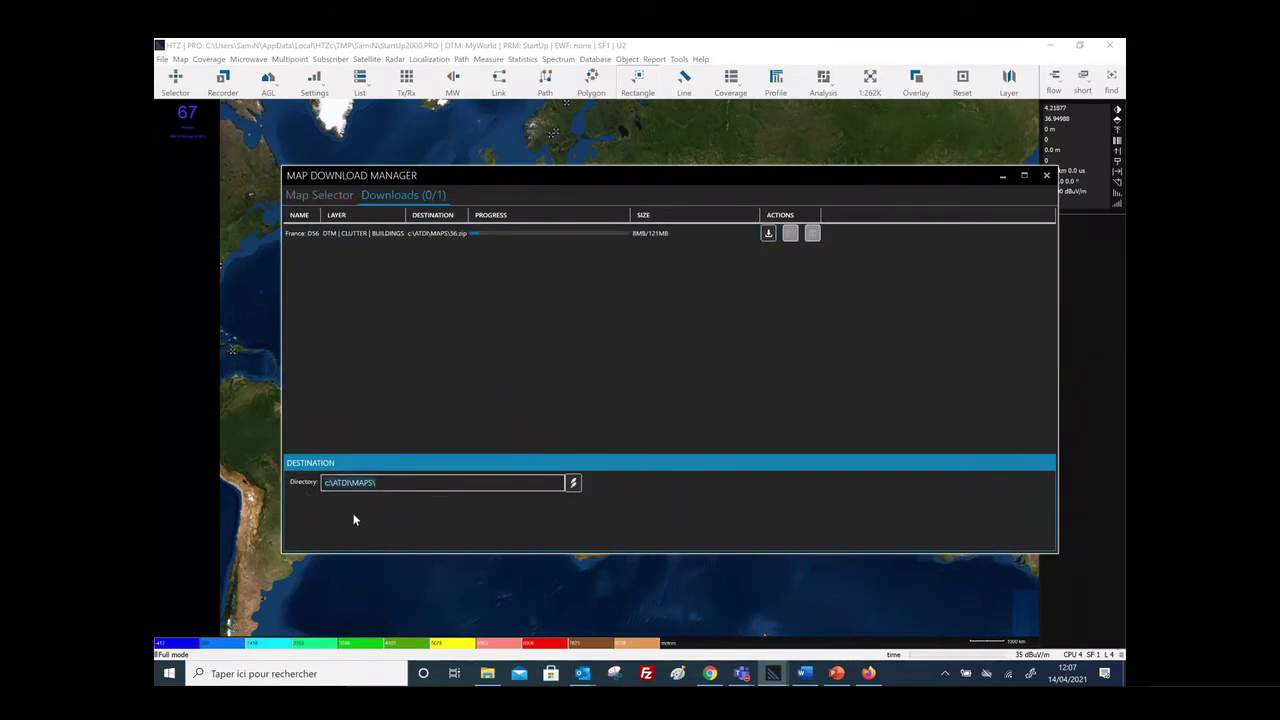
pyautogui.click(401, 485)
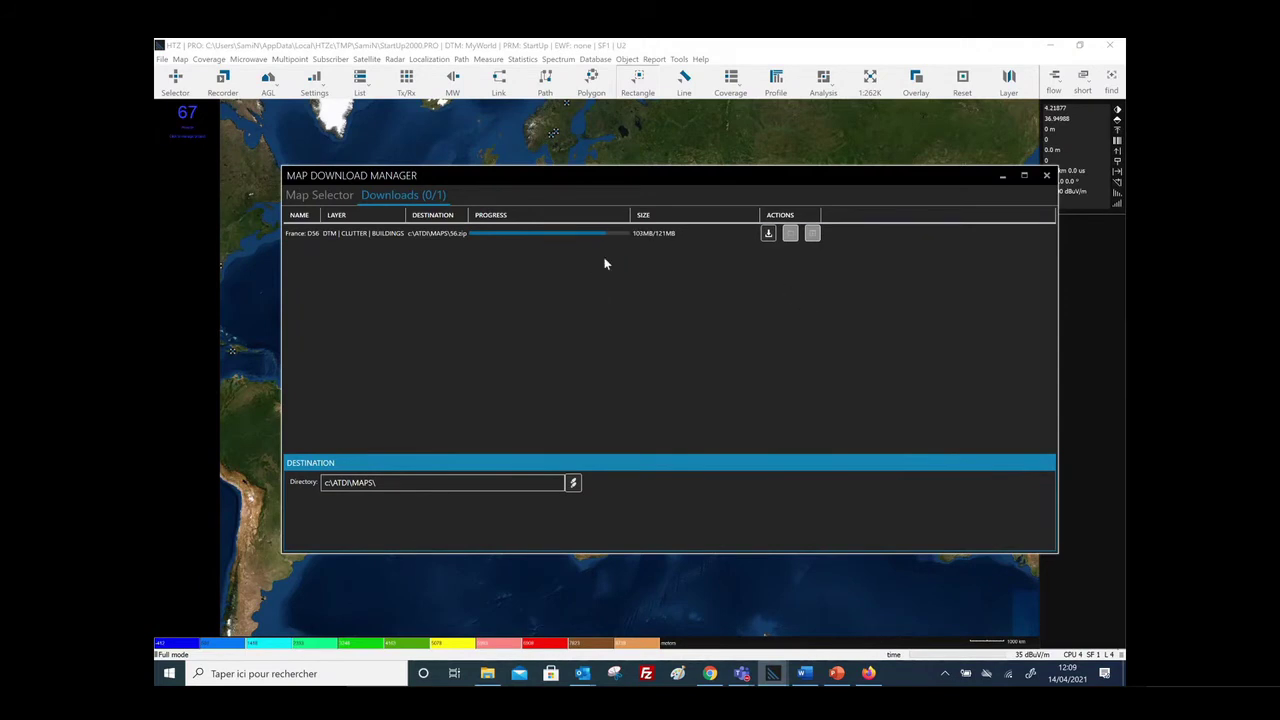
pyautogui.moveTo(391, 483); pyautogui.dragTo(336, 485)
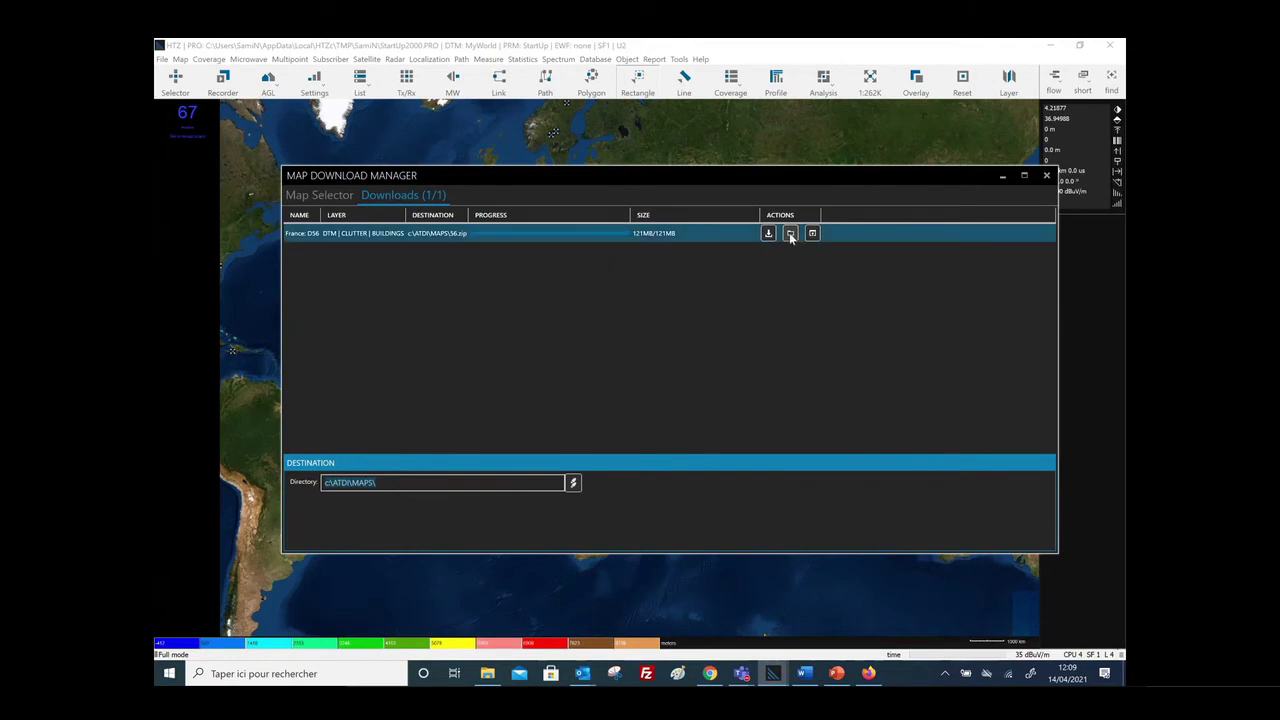
# Open the downloaded France: D56 map as the project and switch its base map layer to DEM
pyautogui.click(812, 234)
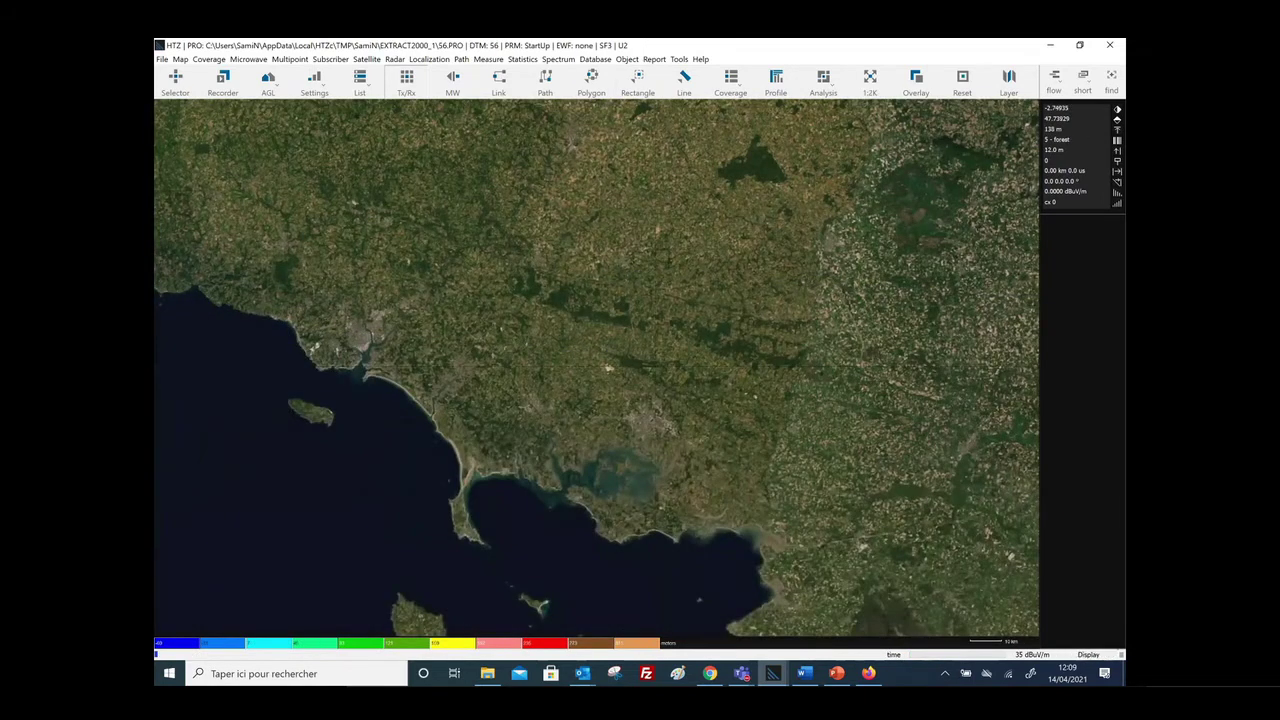
pyautogui.scroll(-1, 596, 362)
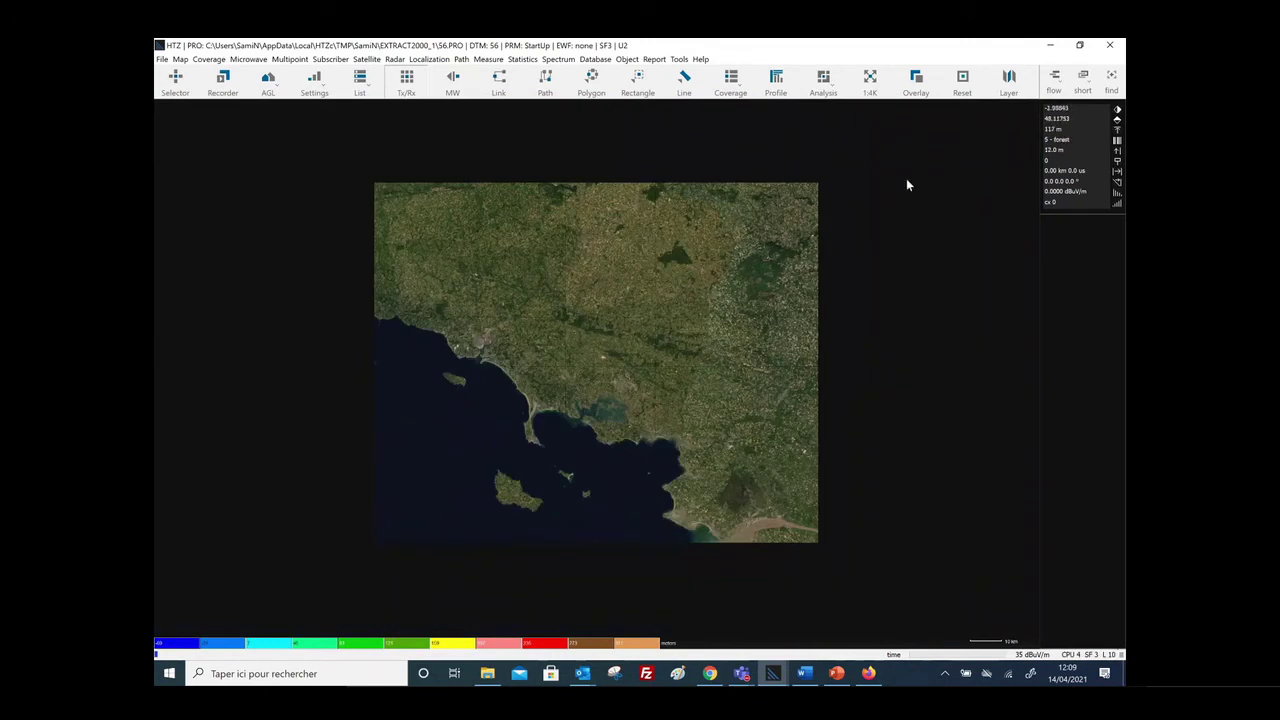
pyautogui.click(1009, 80)
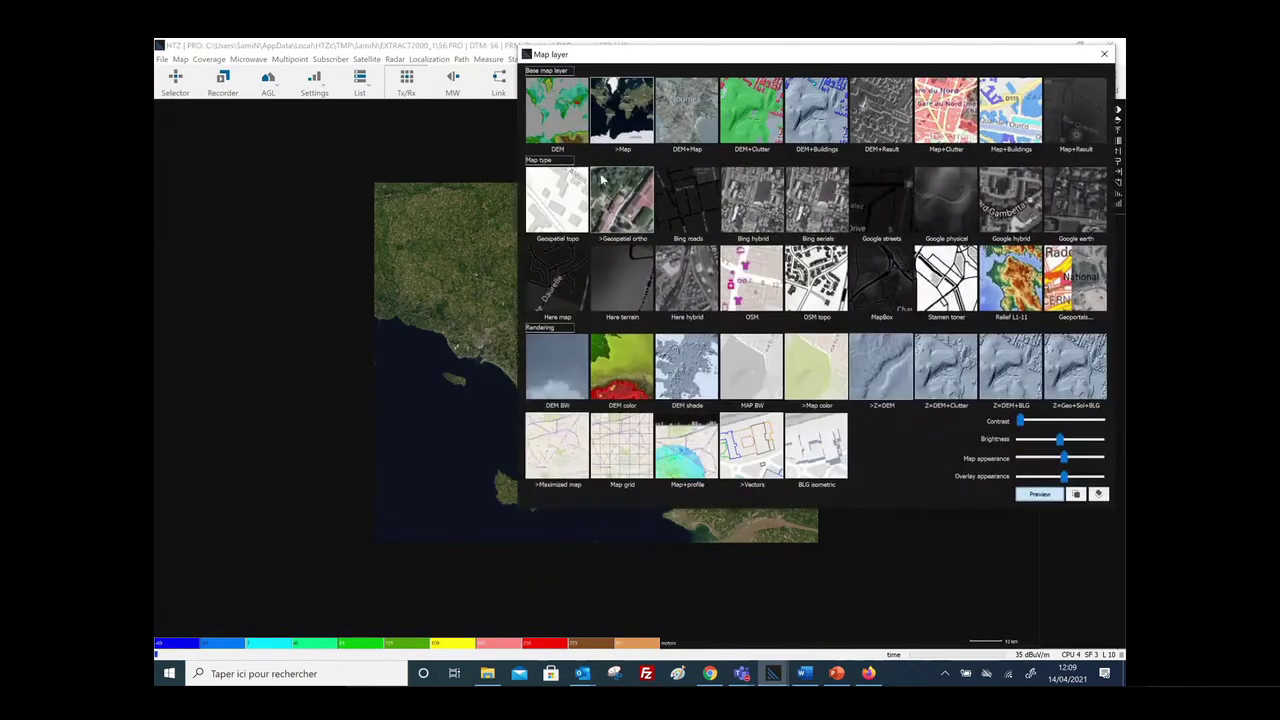
pyautogui.click(564, 123)
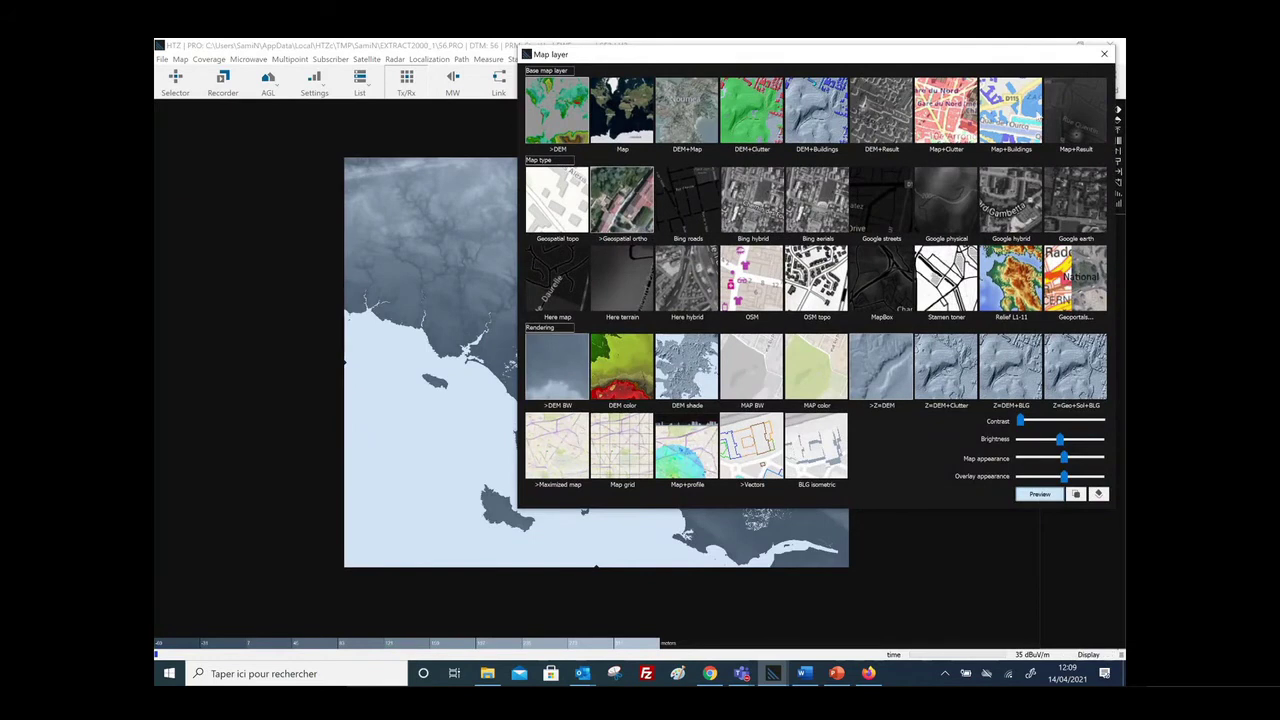
pyautogui.click(1104, 53)
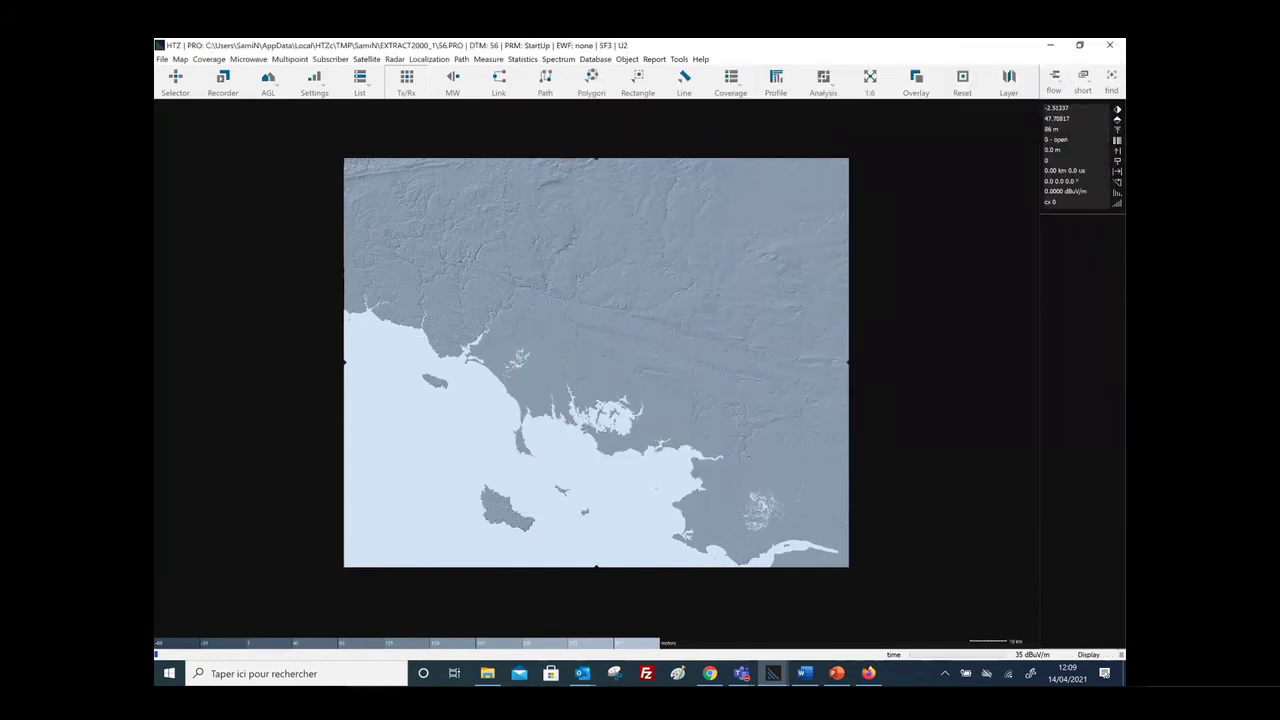
# Preview the terrain in the DEM color and DEM BW renderings, and restore the shaded DEM display
pyautogui.scroll(1, 424, 310)
pyautogui.scroll(1, 424, 310)
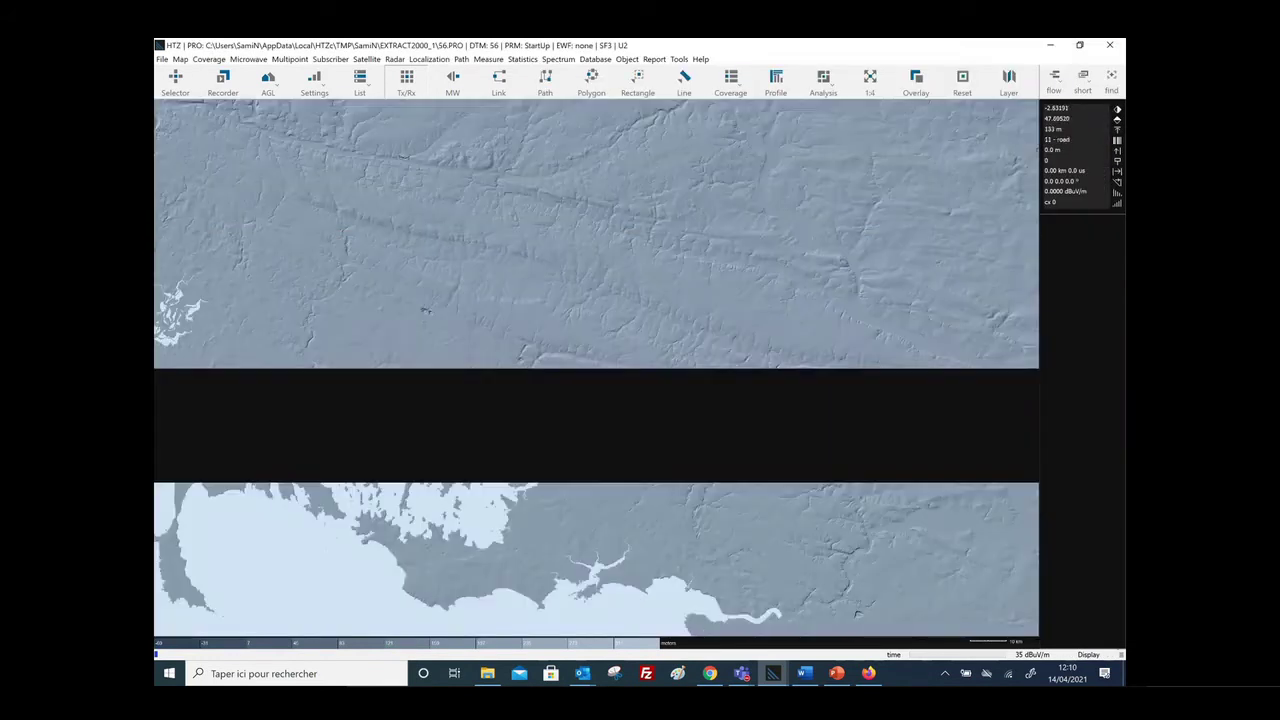
pyautogui.press('l')
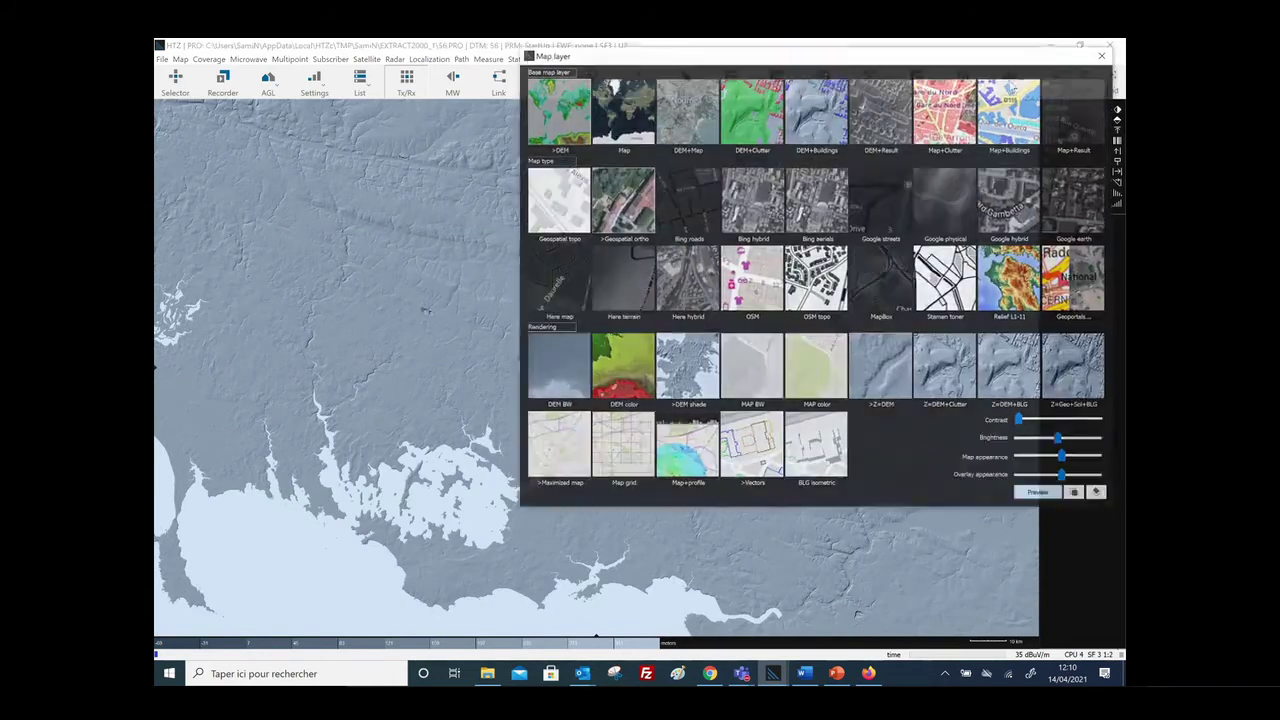
pyautogui.click(648, 380)
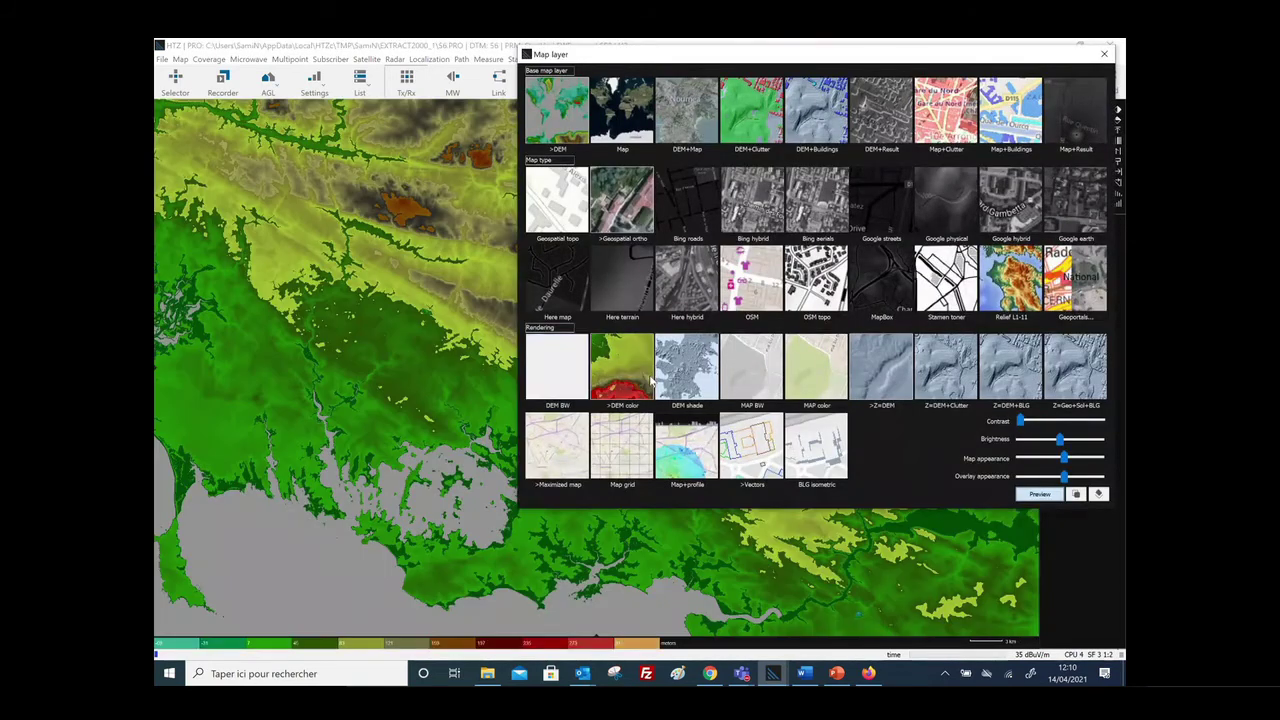
pyautogui.moveTo(648, 58); pyautogui.dragTo(770, 61)
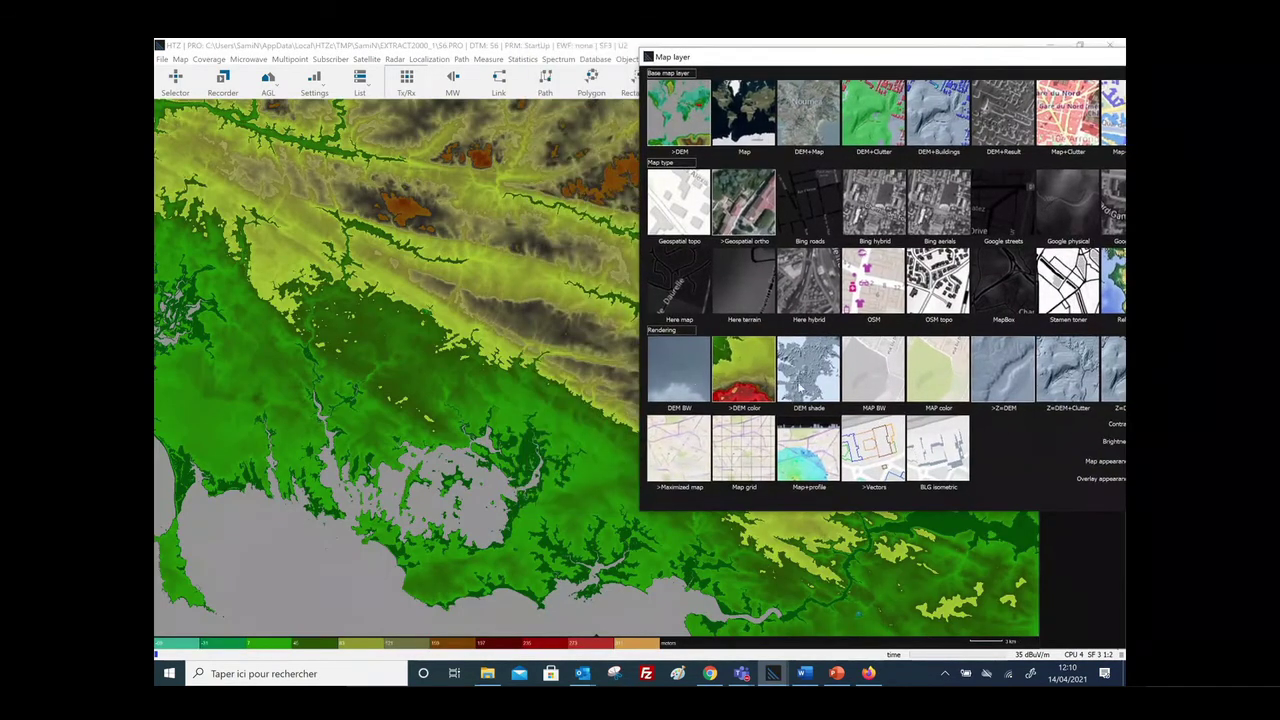
pyautogui.click(680, 370)
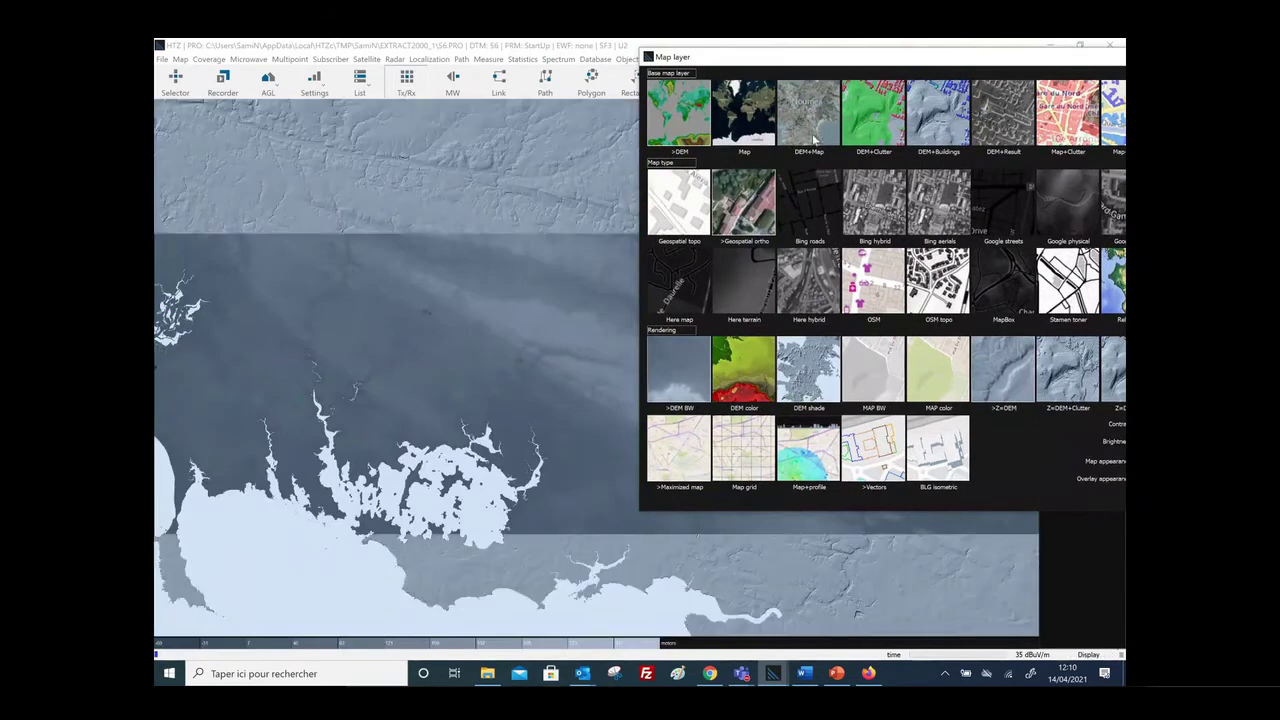
pyautogui.click(695, 124)
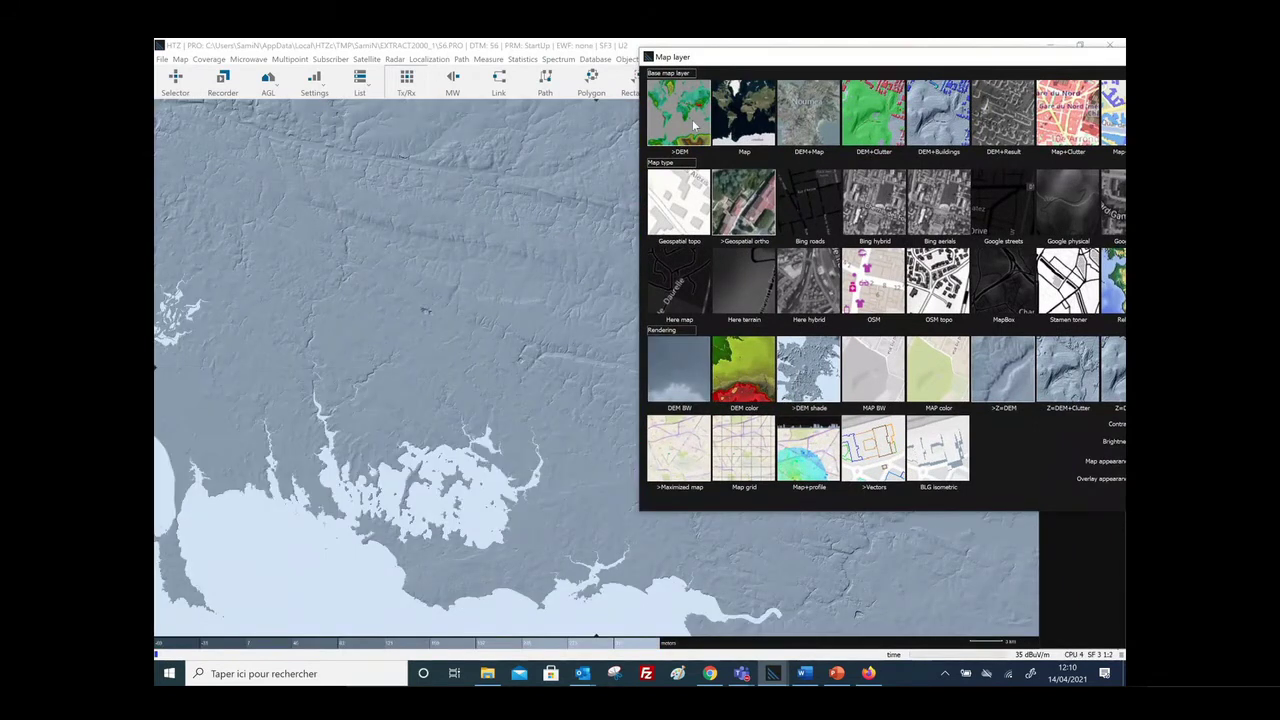
# Display the DEM+Buildings layer and examine the buildings of the town north of the bay
pyautogui.click(950, 124)
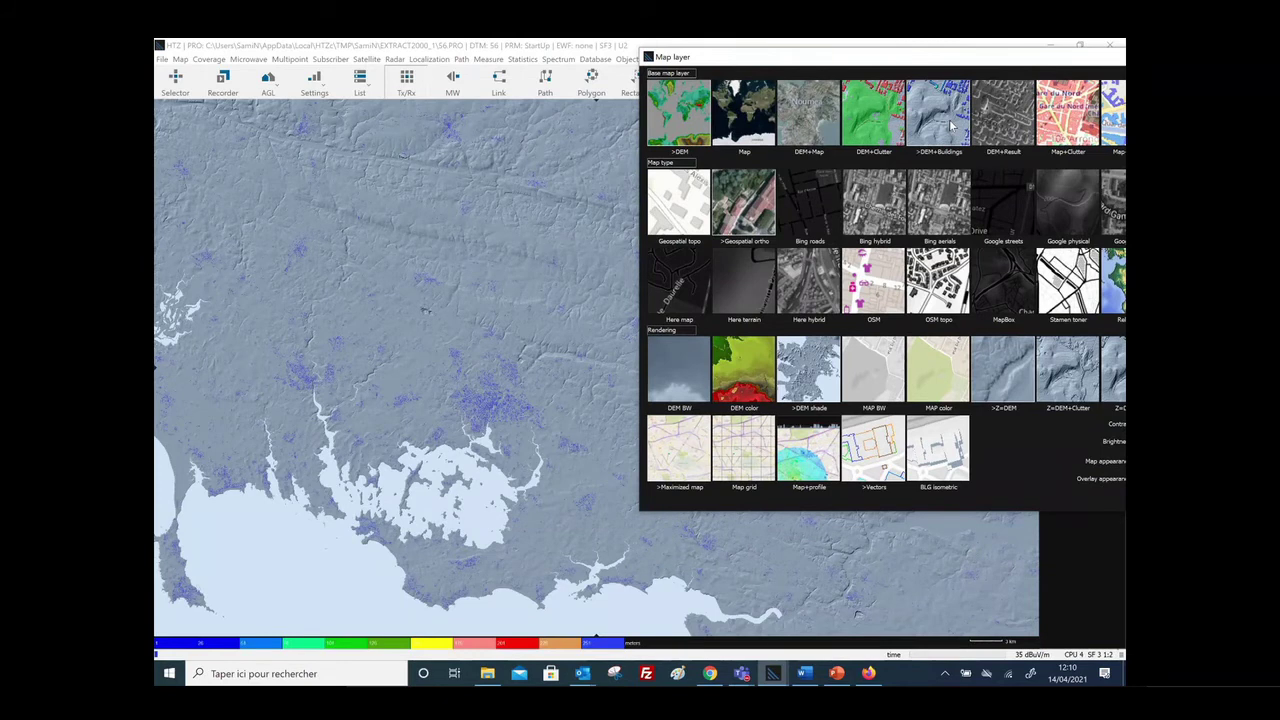
pyautogui.scroll(5, 585, 390)
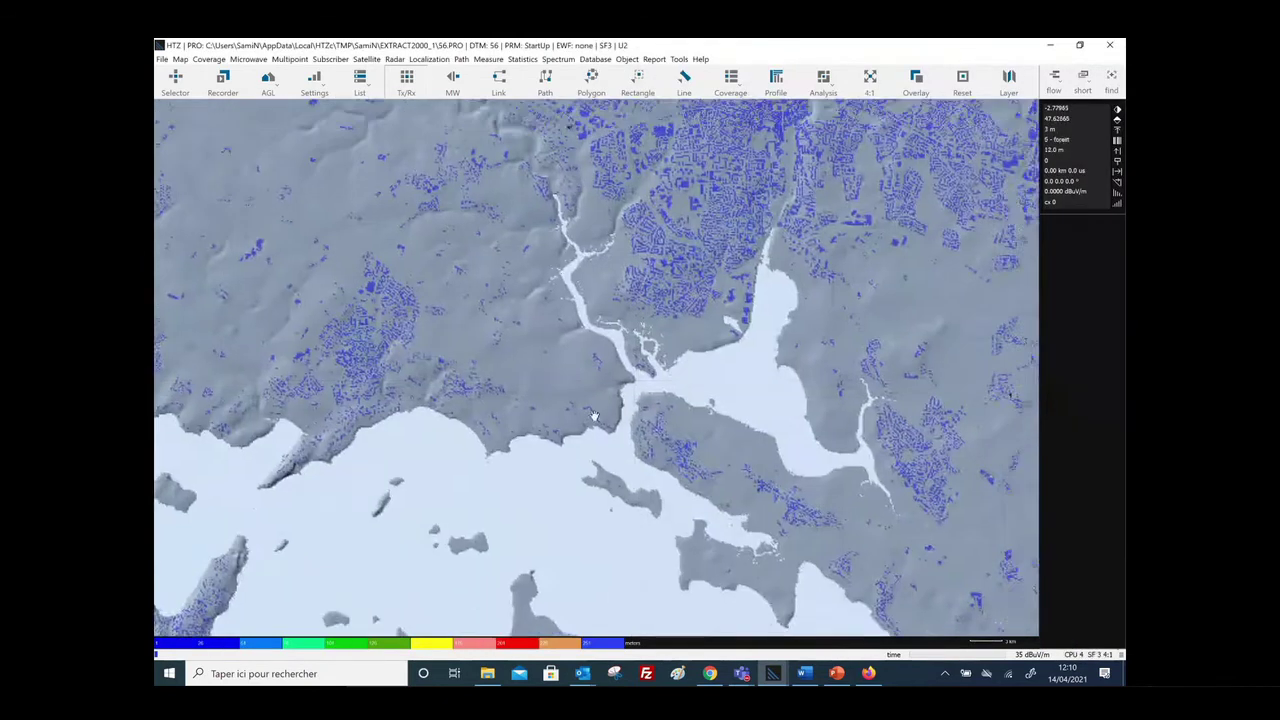
pyautogui.scroll(-2, 594, 416)
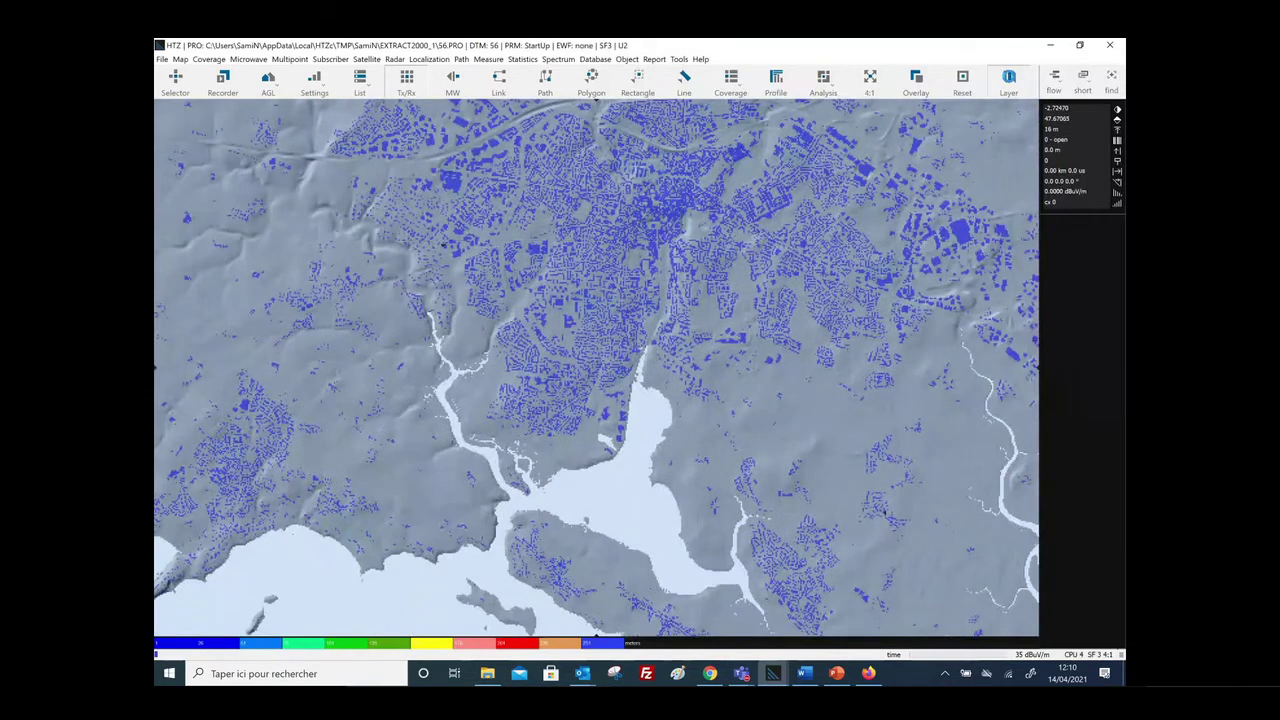
# Switch the base map layer to Map+Clutter
pyautogui.click(1009, 80)
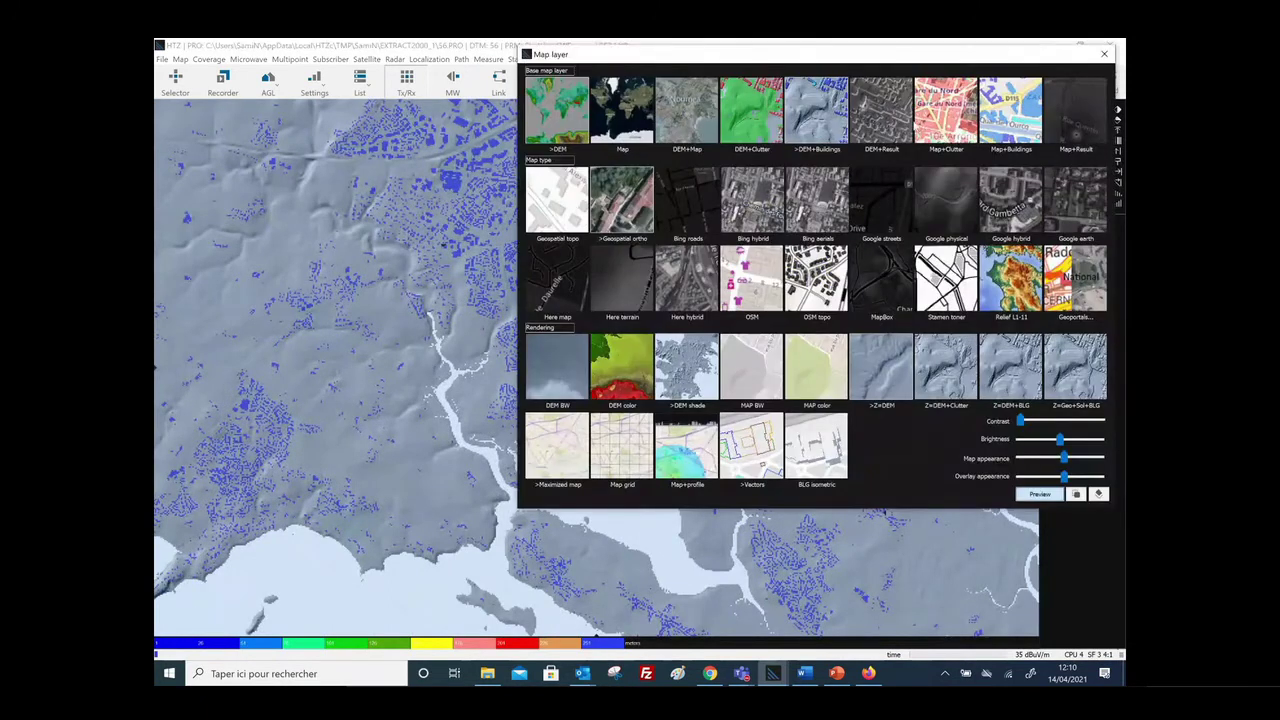
pyautogui.click(1000, 126)
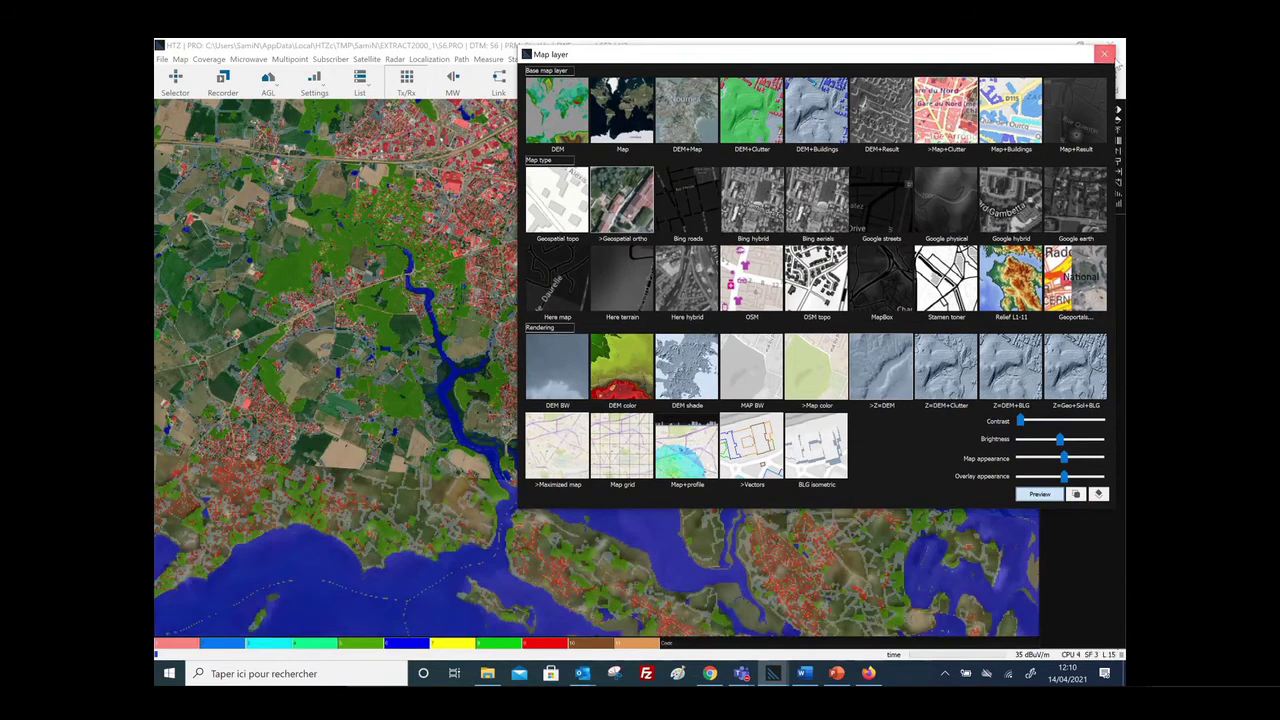
pyautogui.click(1104, 53)
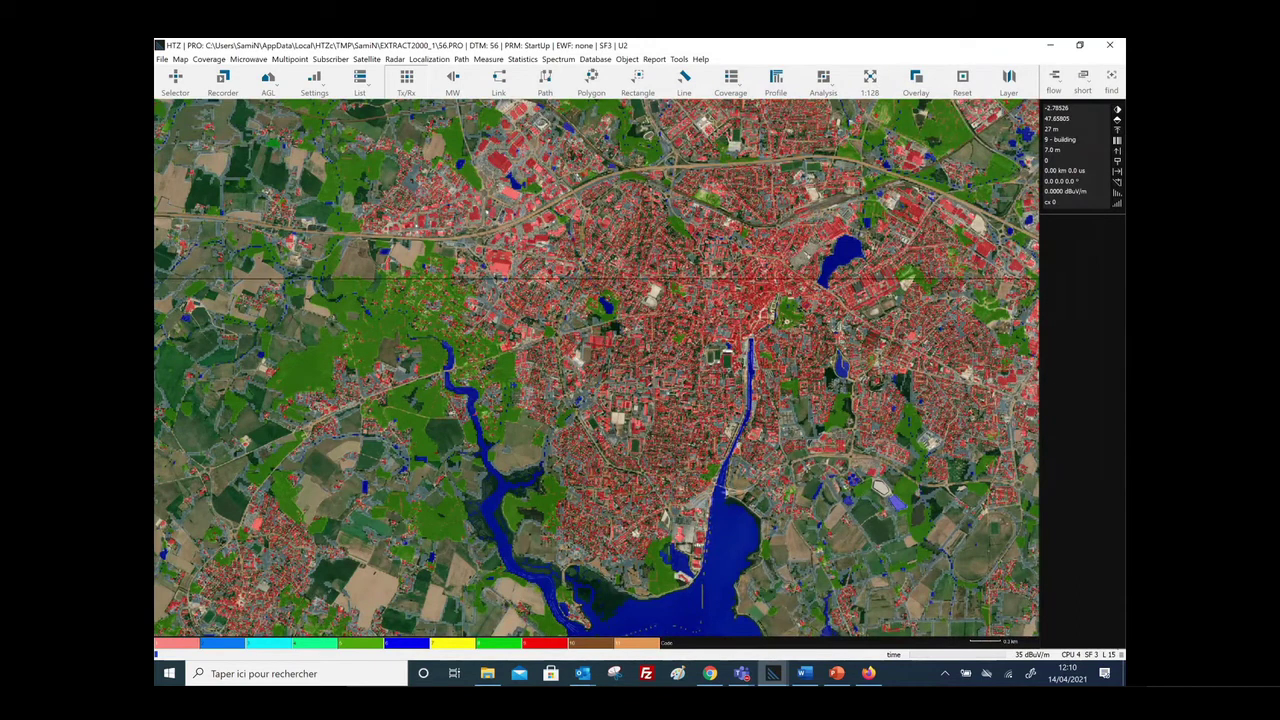
# Open the clutter settings and examine the clutter heights assigned to the park/wood, dense urban, urban and suburban classes
pyautogui.click(679, 59)
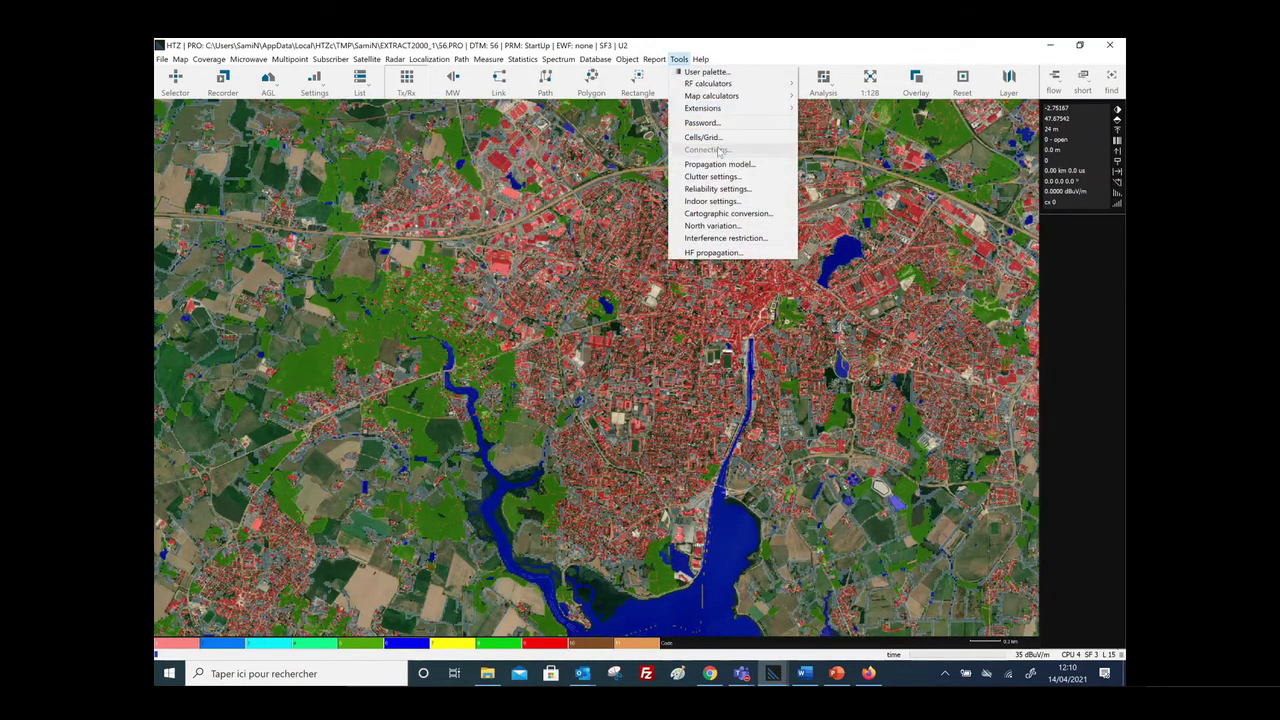
pyautogui.click(727, 178)
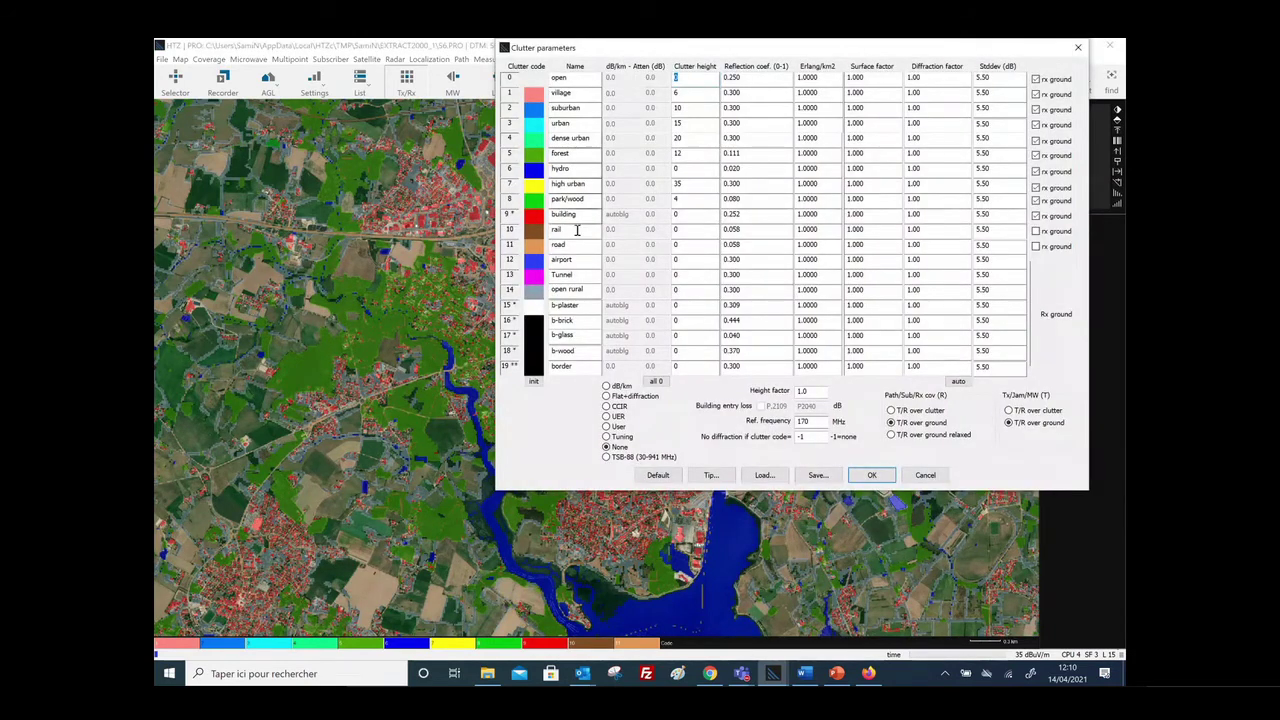
pyautogui.click(699, 199)
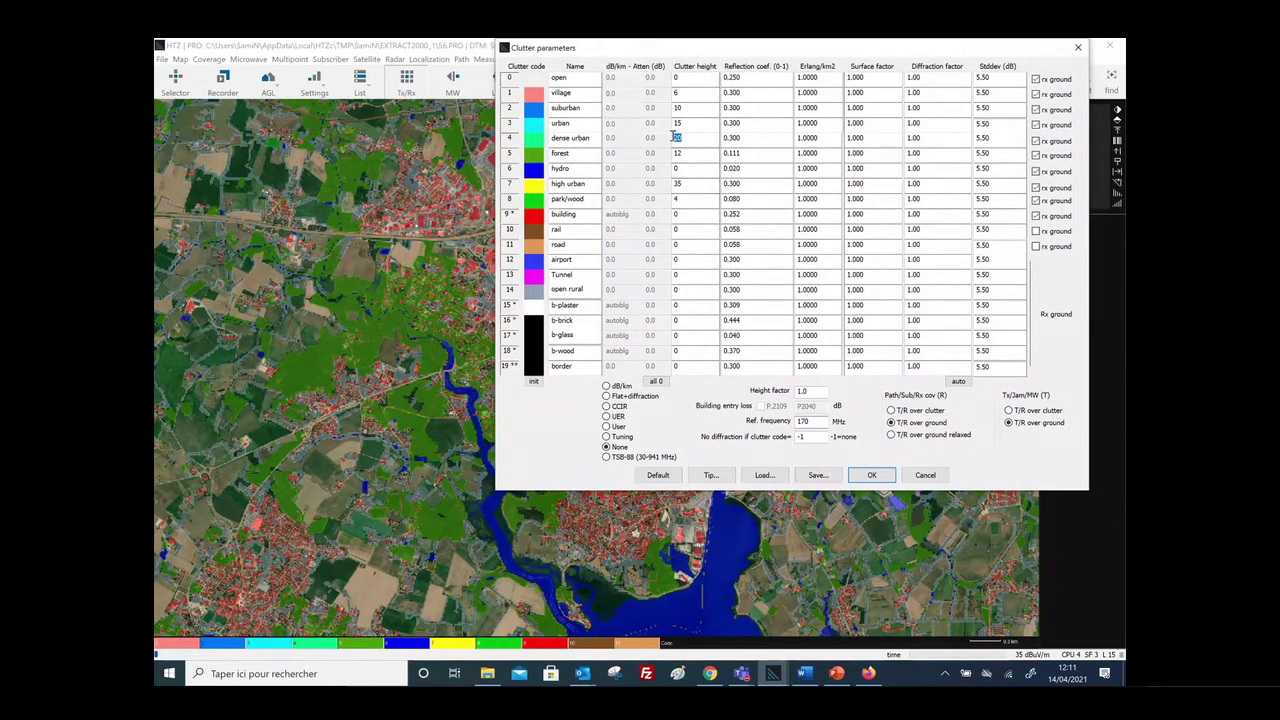
pyautogui.click(690, 123)
pyautogui.click(686, 108)
# Switch the clutter attenuation mode to Flat+diffraction and set the attenuation to 12 dB for building and 3 dB for forest
pyautogui.click(612, 396)
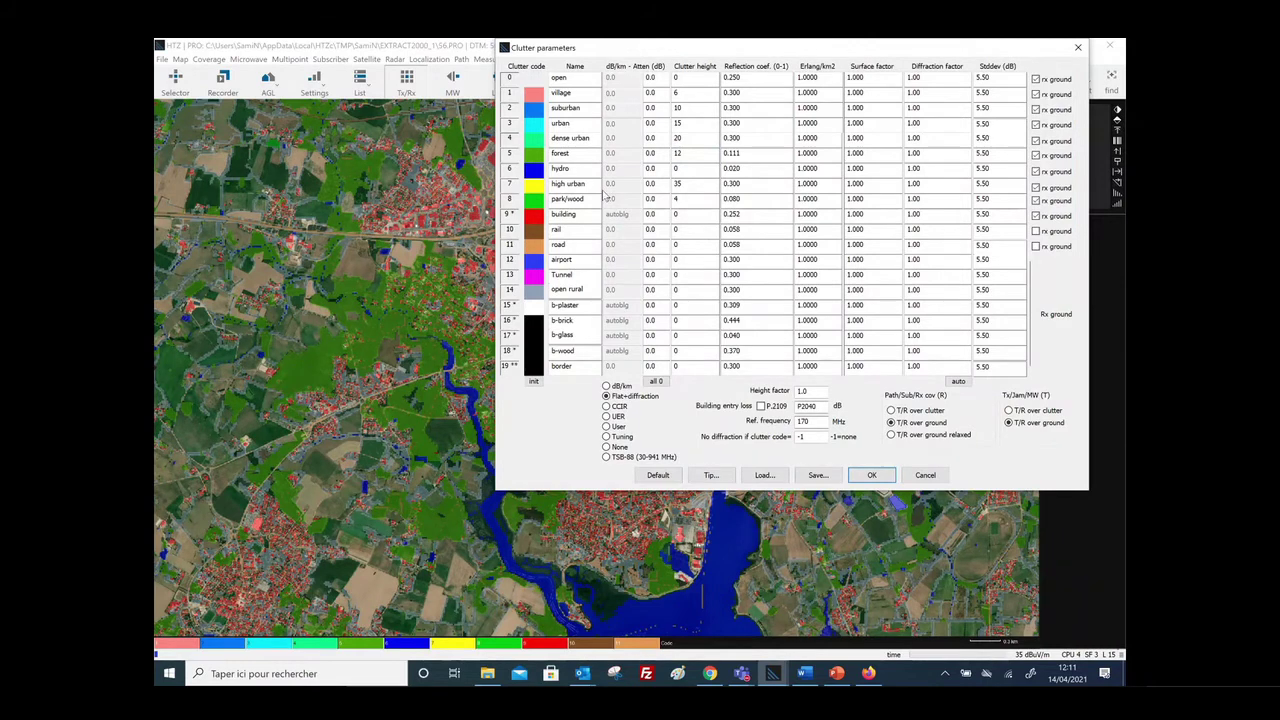
pyautogui.click(658, 214)
pyautogui.write('12')
pyautogui.press('Up')
pyautogui.press('Up')
pyautogui.press('Up')
pyautogui.press('Up')
pyautogui.write('3')
pyautogui.click(590, 157)
pyautogui.press('Return')
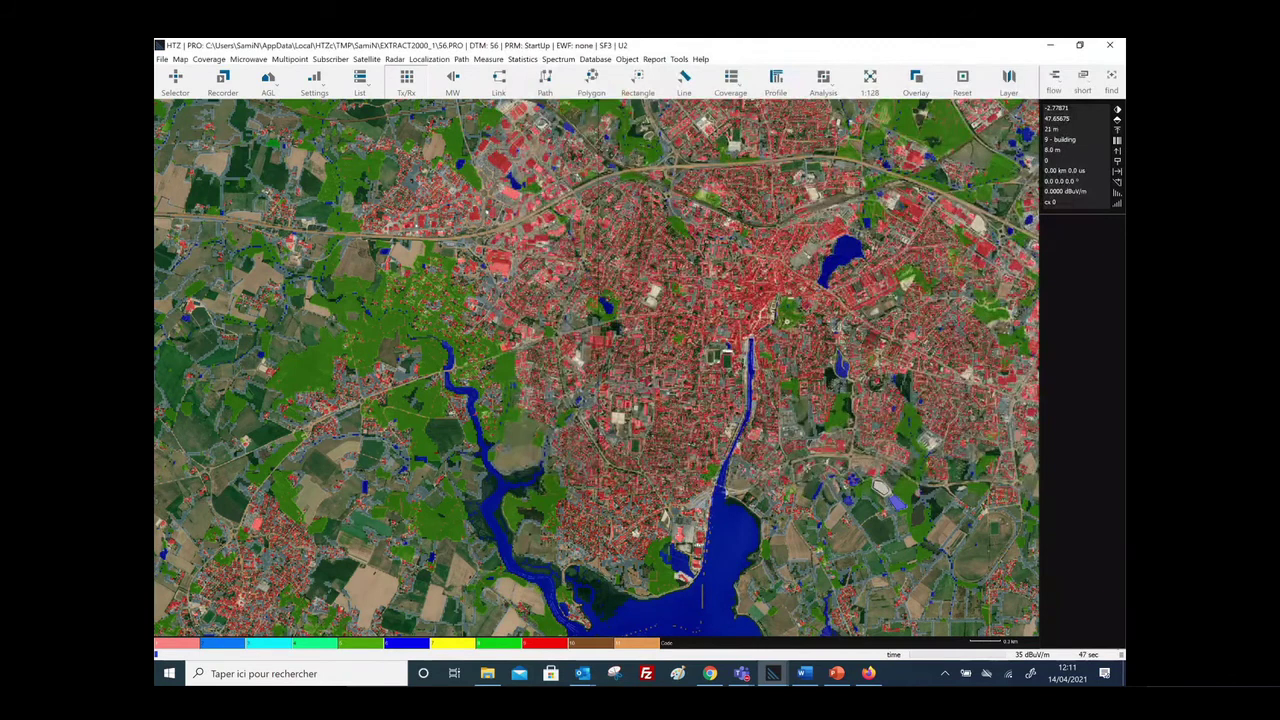
# Add a Tx/Rx station on the map north-west of the town
pyautogui.scroll(-1, 596, 367)
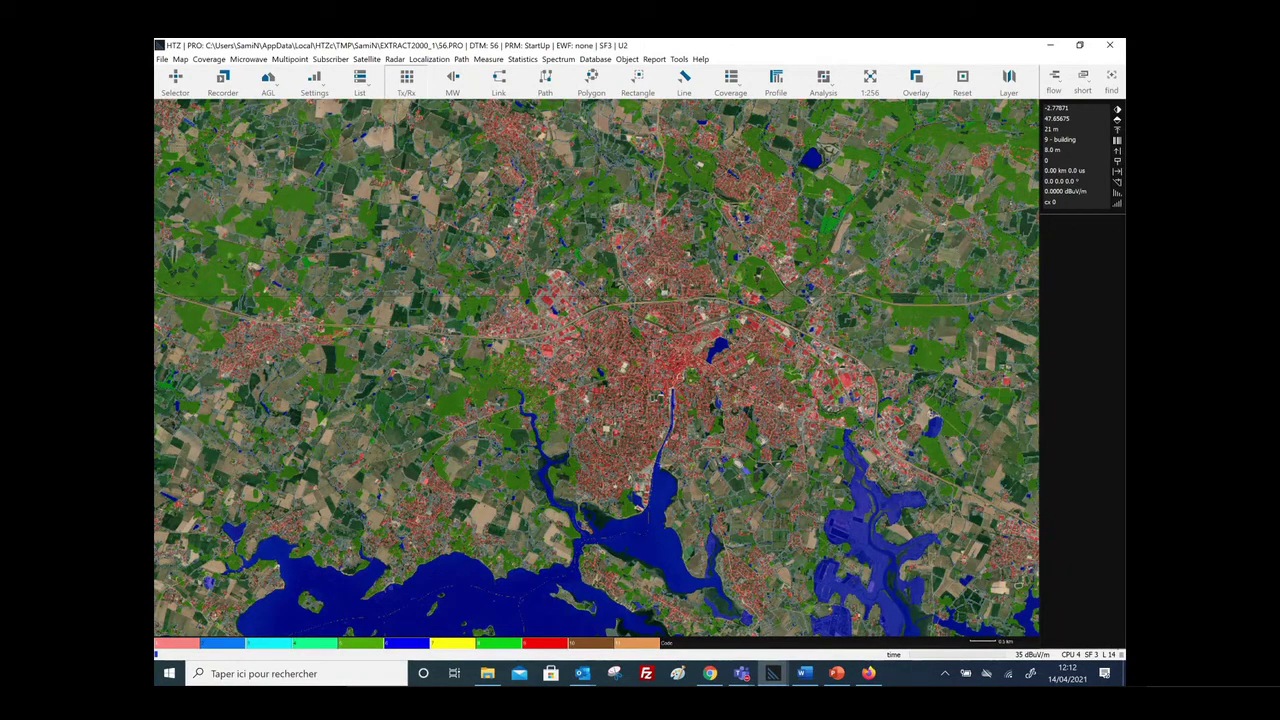
pyautogui.scroll(1, 495, 260)
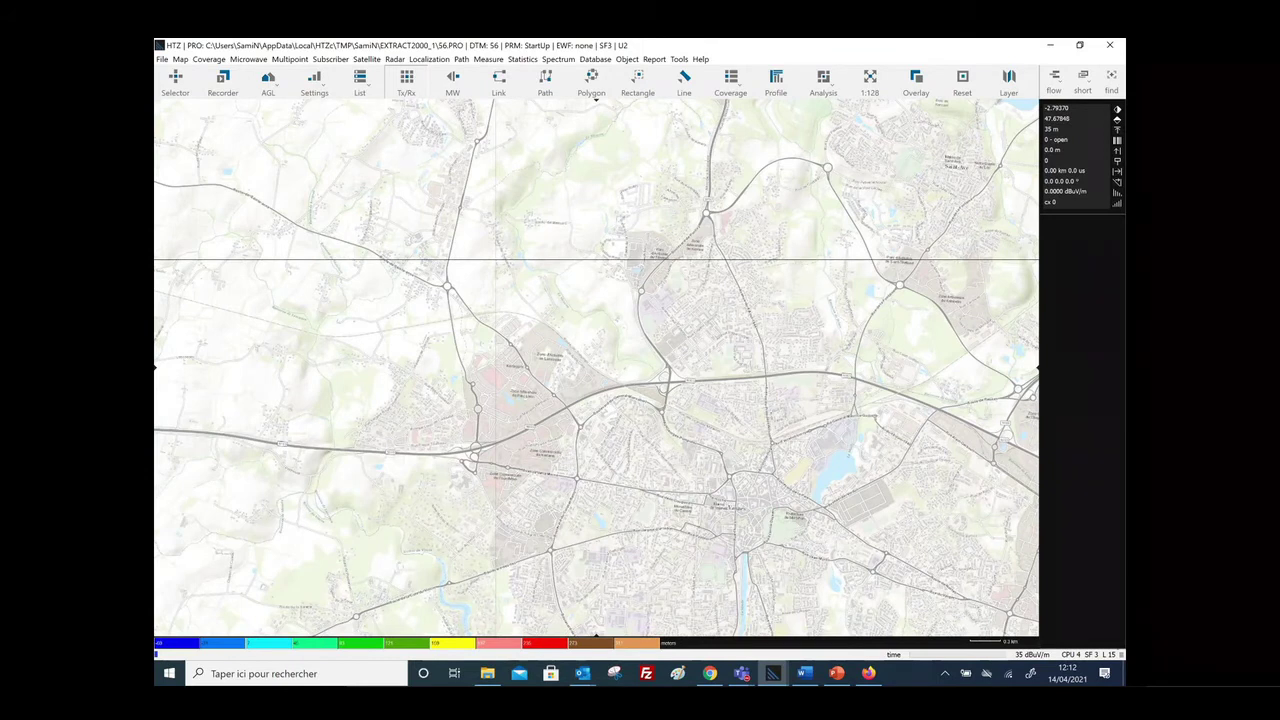
pyautogui.rightClick(497, 162)
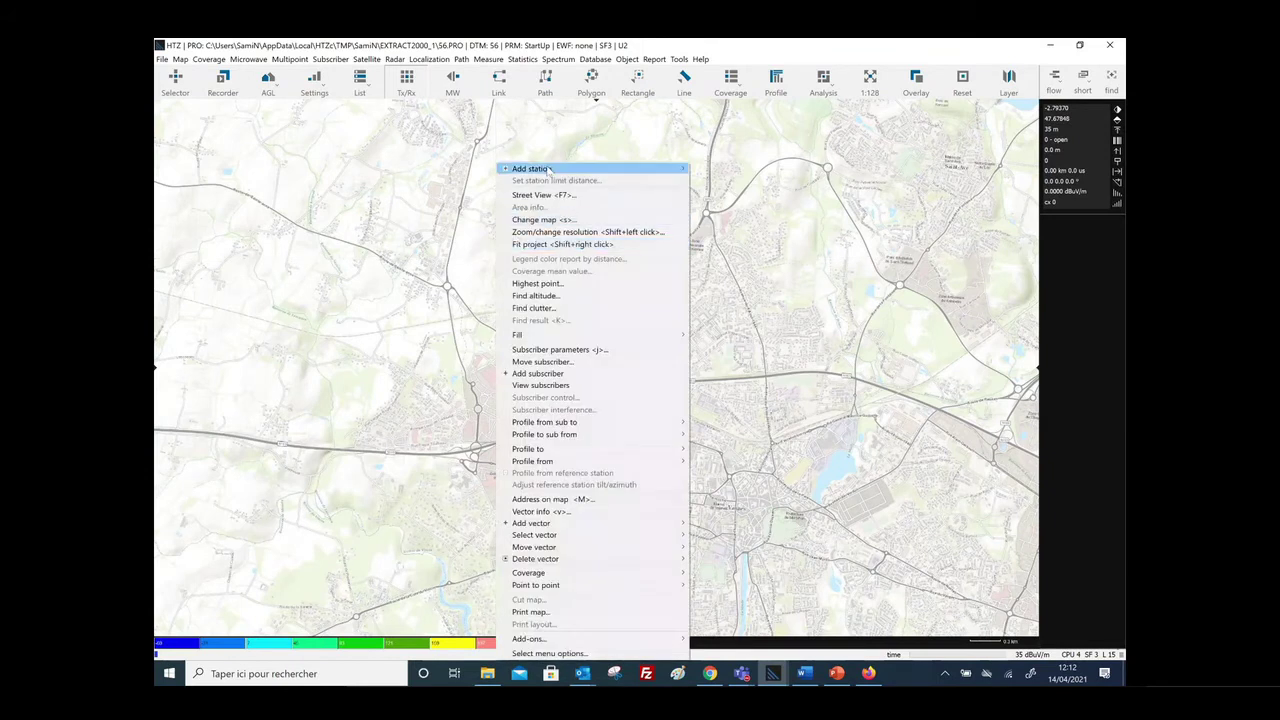
pyautogui.moveTo(548, 172)
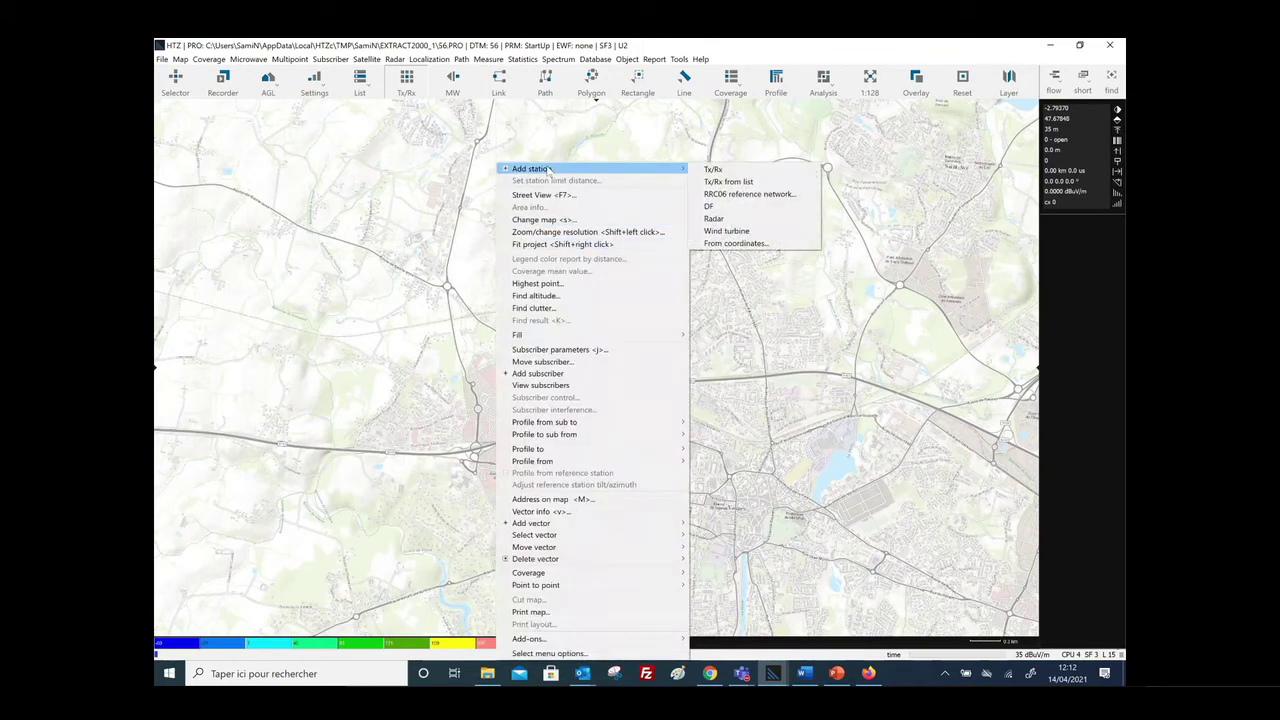
pyautogui.click(773, 172)
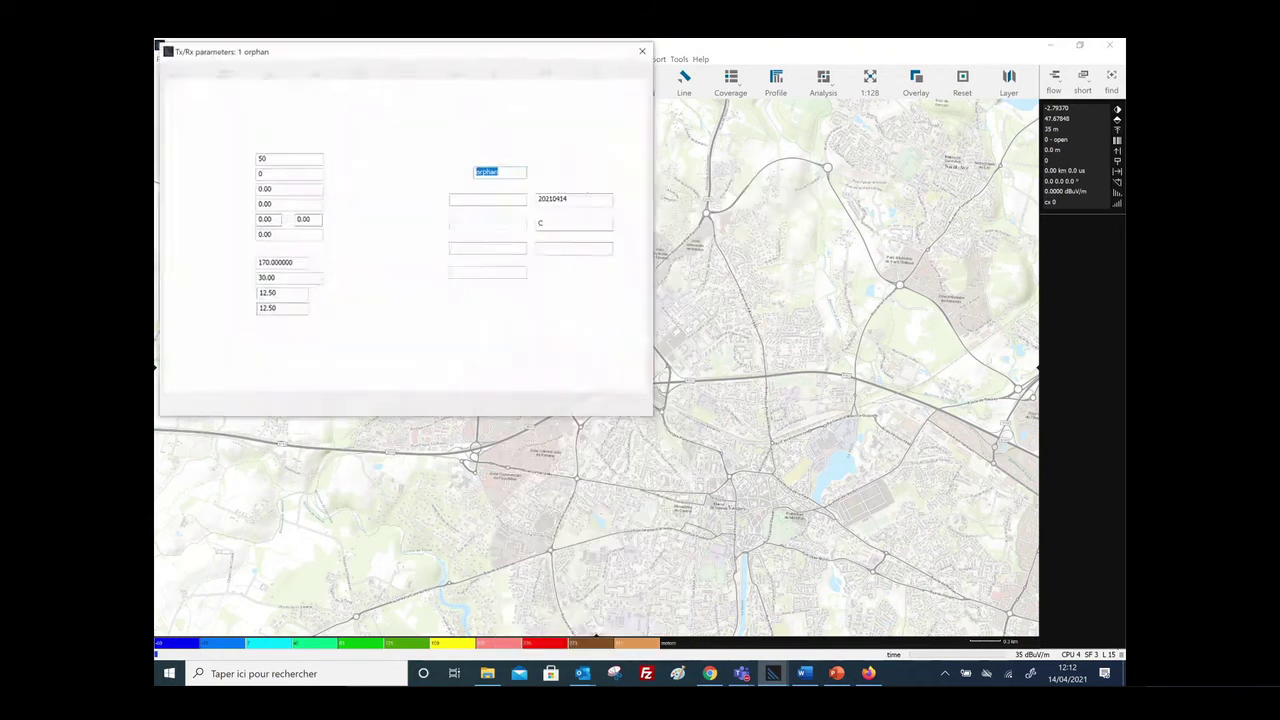
# Set the station's signal to LTE FDD, view its eNB parameters and LTE system overhead calculator, and cancel the calculator
pyautogui.click(356, 131)
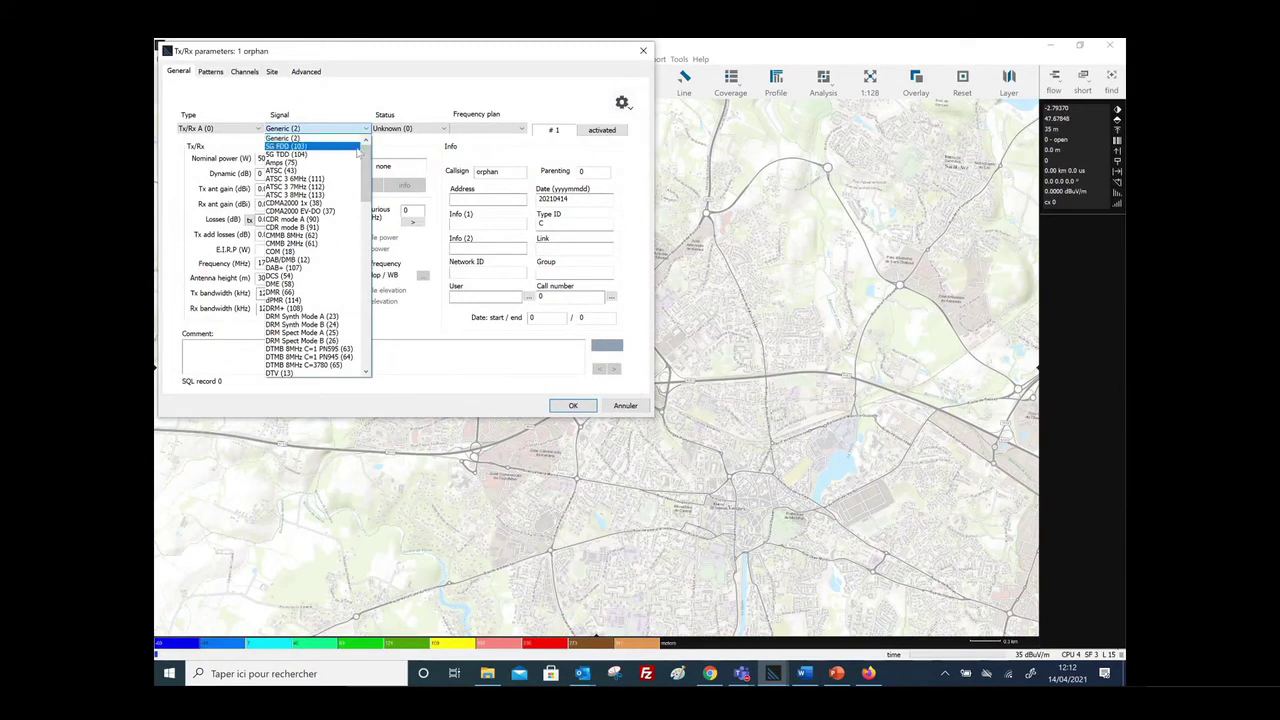
pyautogui.moveTo(365, 152)
pyautogui.mouseDown()
pyautogui.moveTo(367, 278)
pyautogui.moveTo(366, 153)
pyautogui.mouseUp()
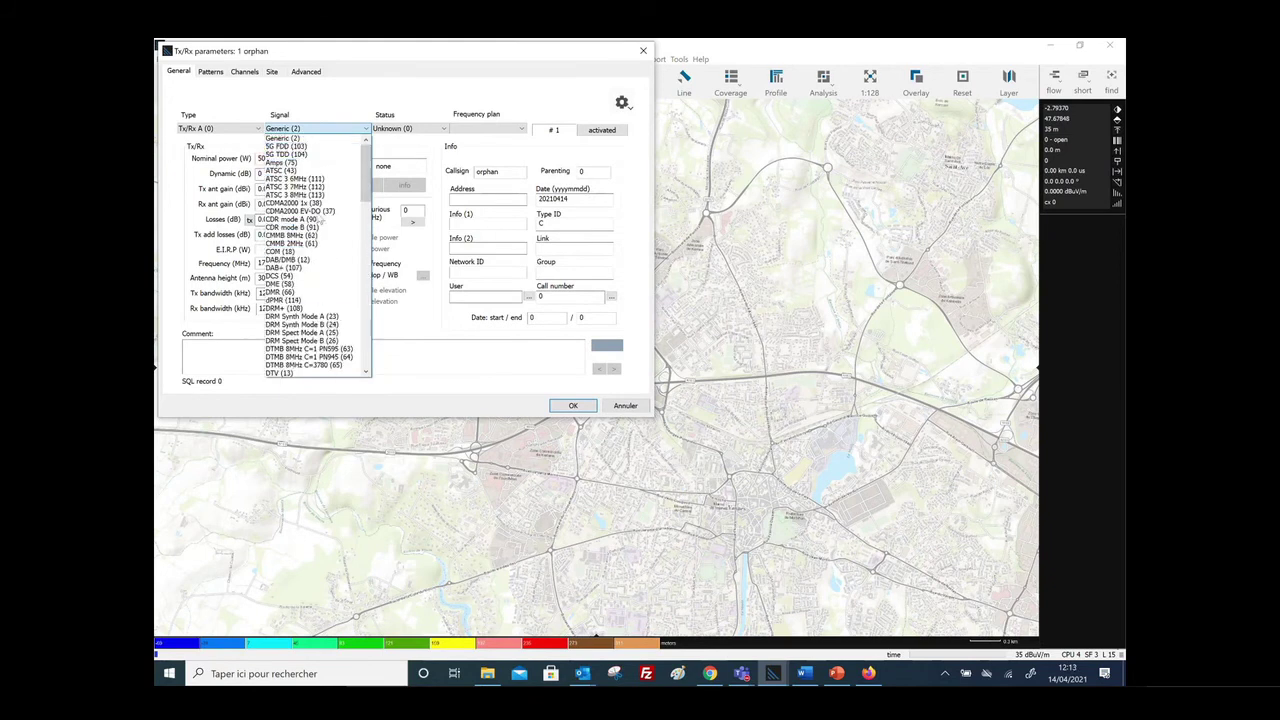
pyautogui.moveTo(369, 183); pyautogui.dragTo(368, 266)
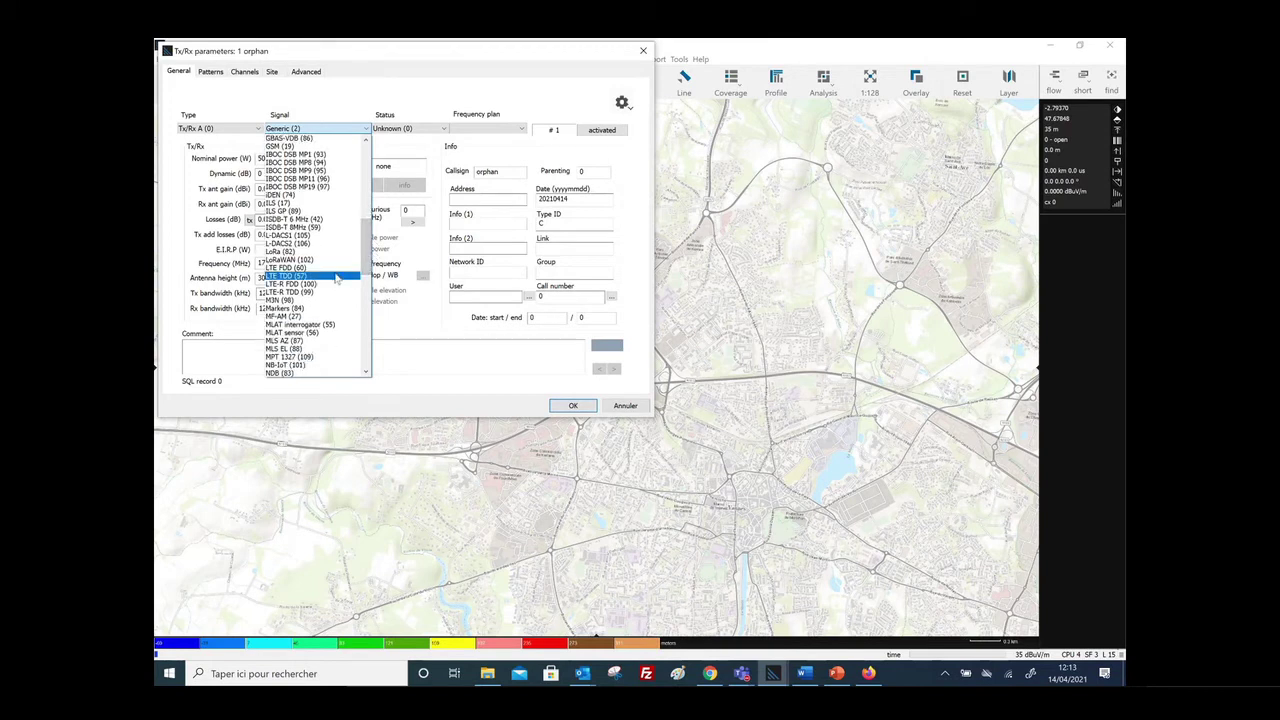
pyautogui.click(314, 268)
pyautogui.click(298, 72)
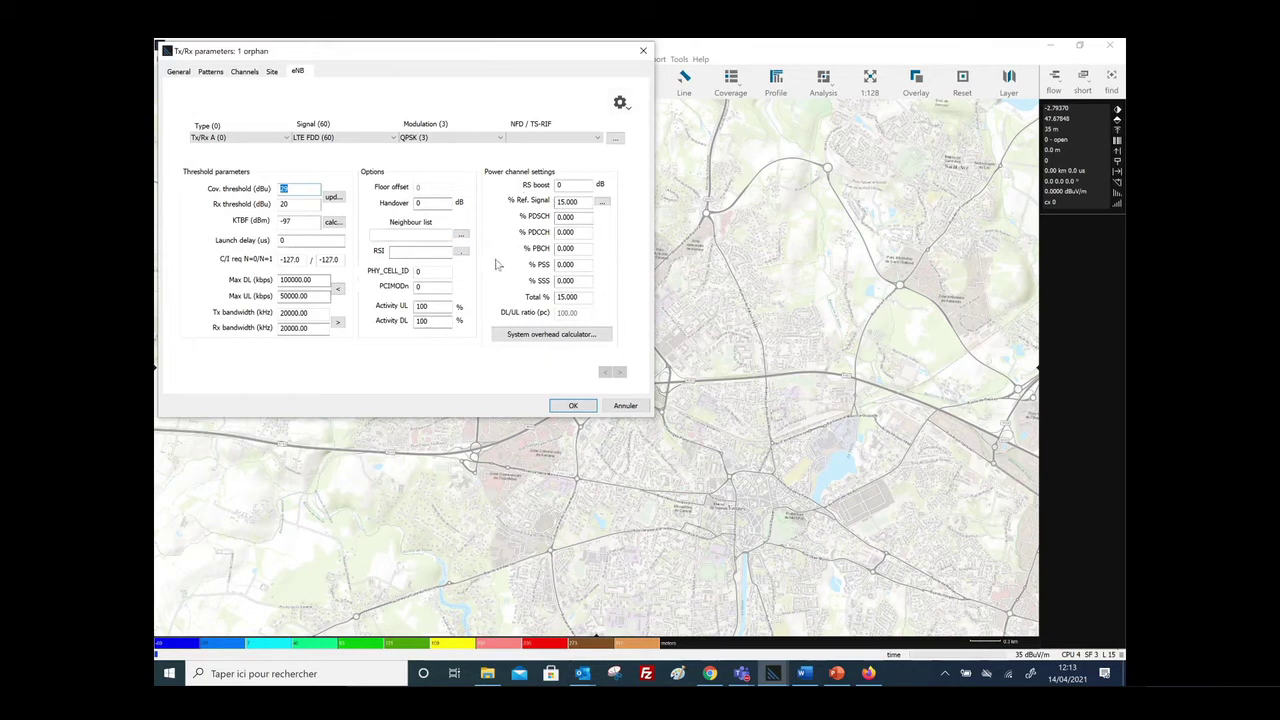
pyautogui.click(533, 337)
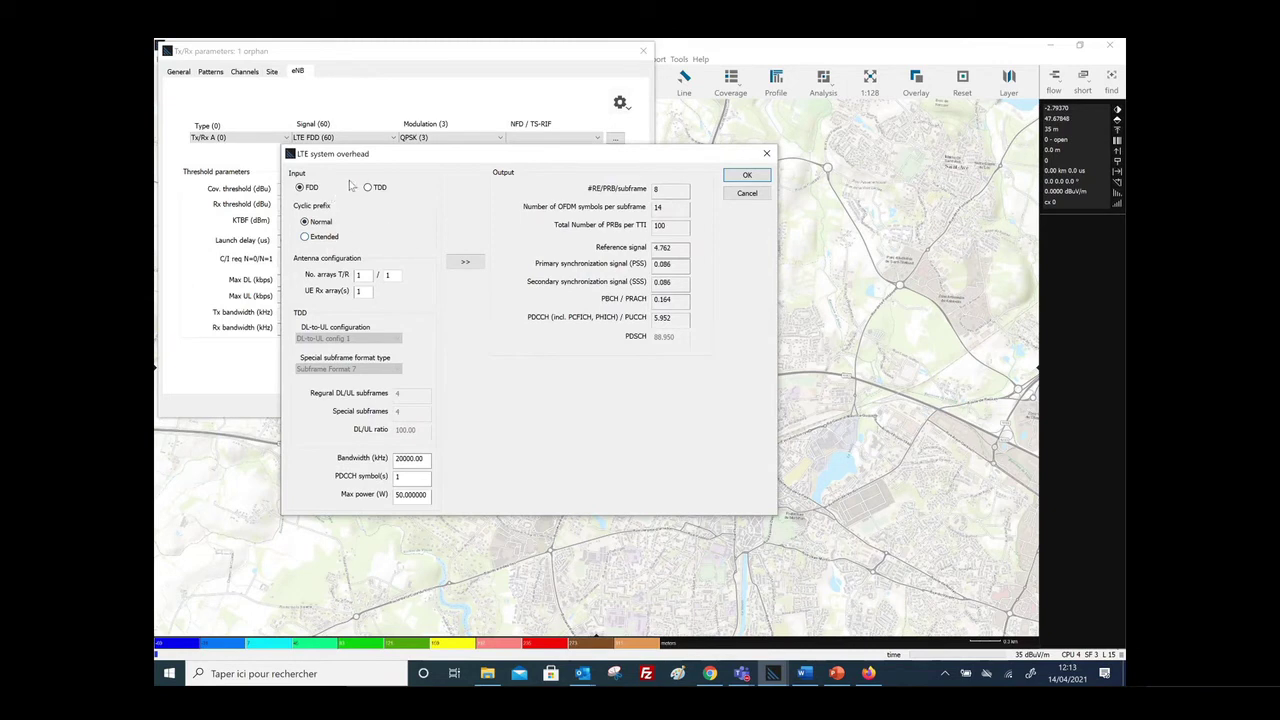
pyautogui.click(747, 193)
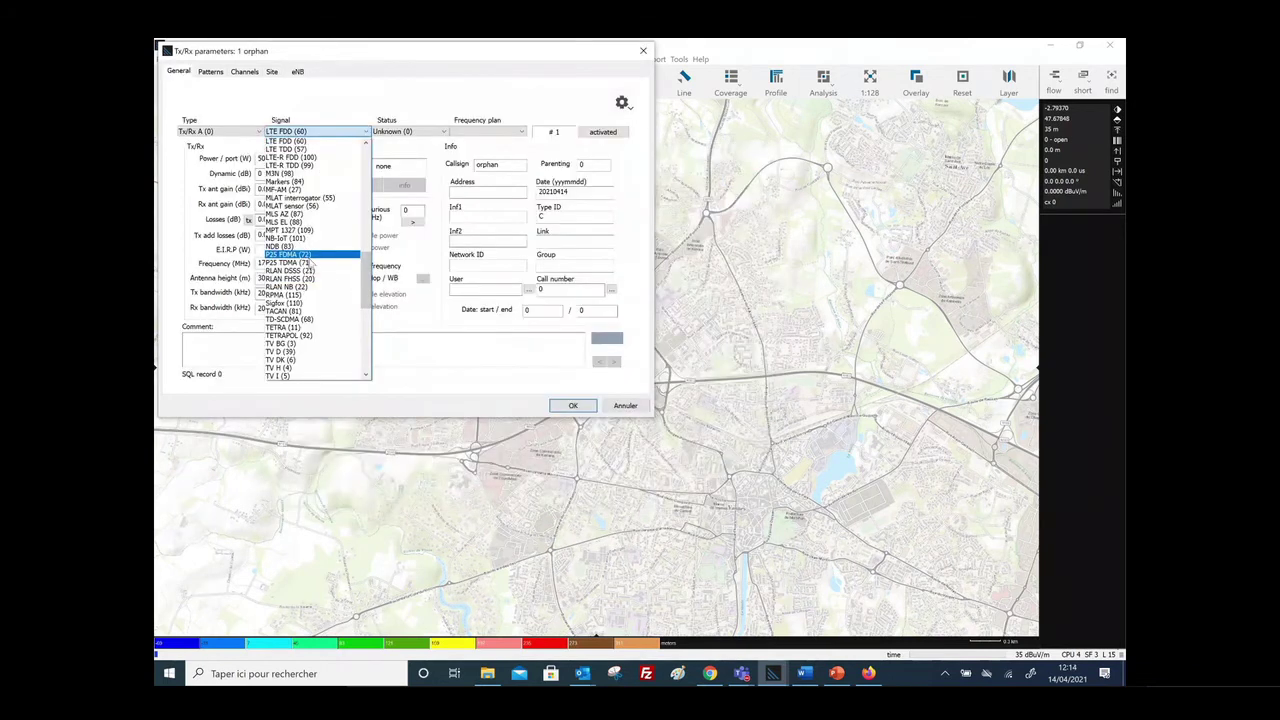
# Change the station's signal to TETRA and review its nominal power and antenna gain parameters
pyautogui.moveTo(367, 270); pyautogui.dragTo(370, 292)
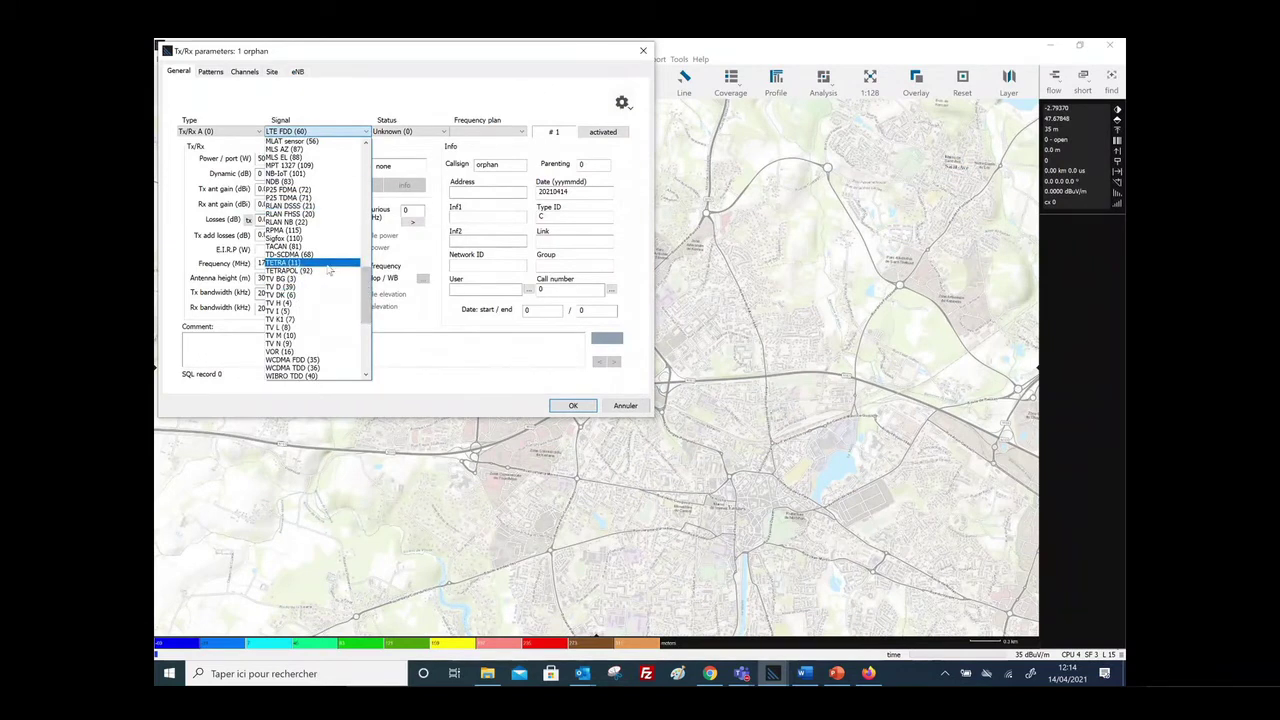
pyautogui.click(328, 268)
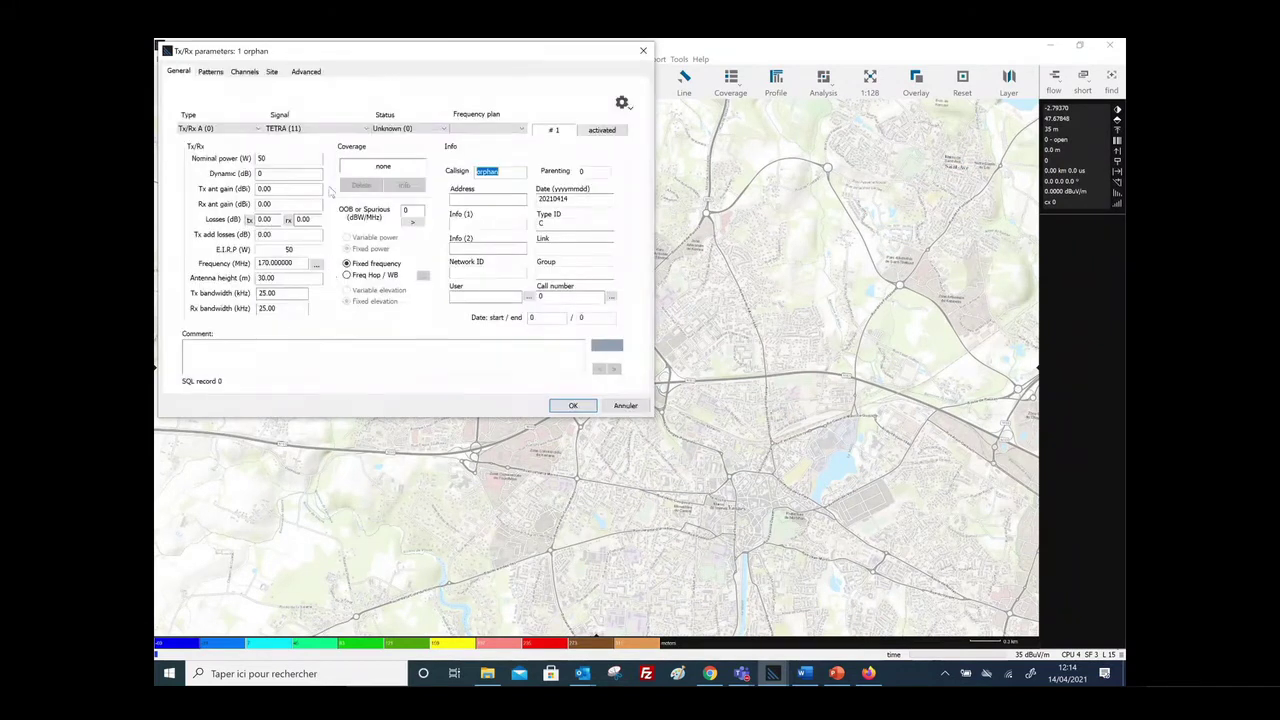
pyautogui.doubleClick(298, 159)
pyautogui.doubleClick(277, 163)
pyautogui.doubleClick(264, 204)
# Start an MSI/PLN import for the station's antenna pattern and browse to C:\ATDI\HTZ communications x64\AntennaLib
pyautogui.click(211, 73)
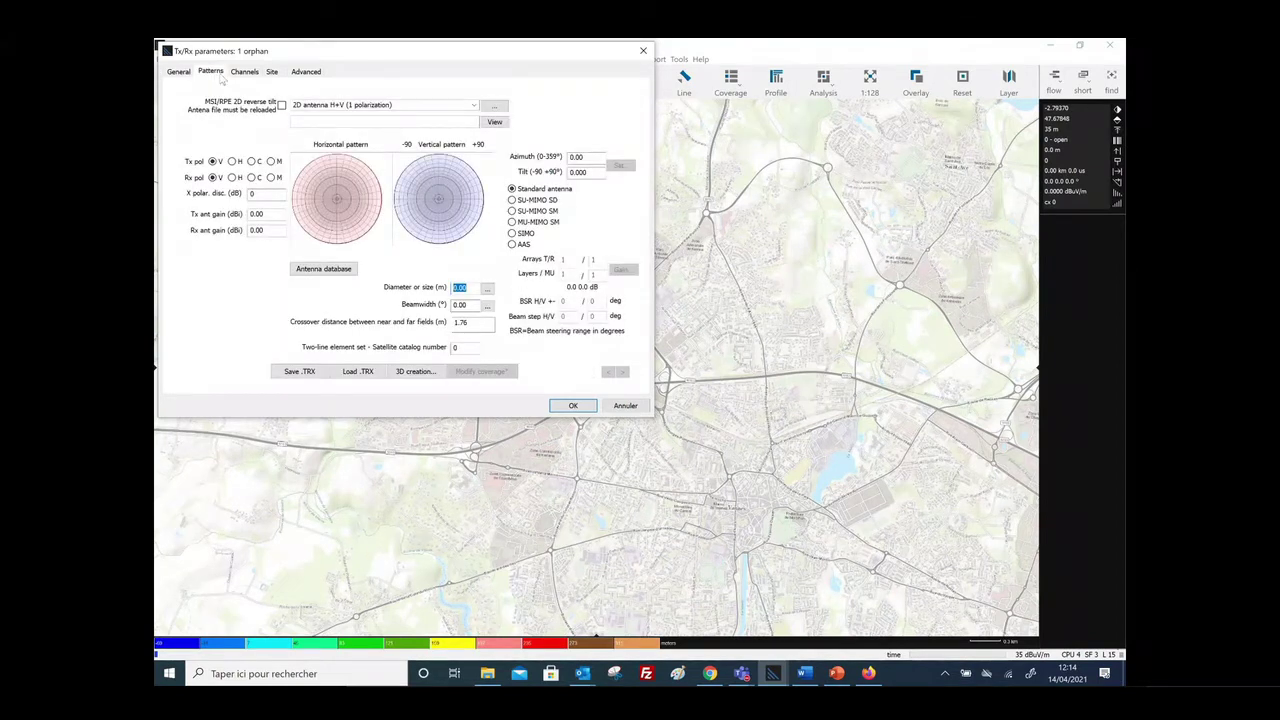
pyautogui.click(494, 106)
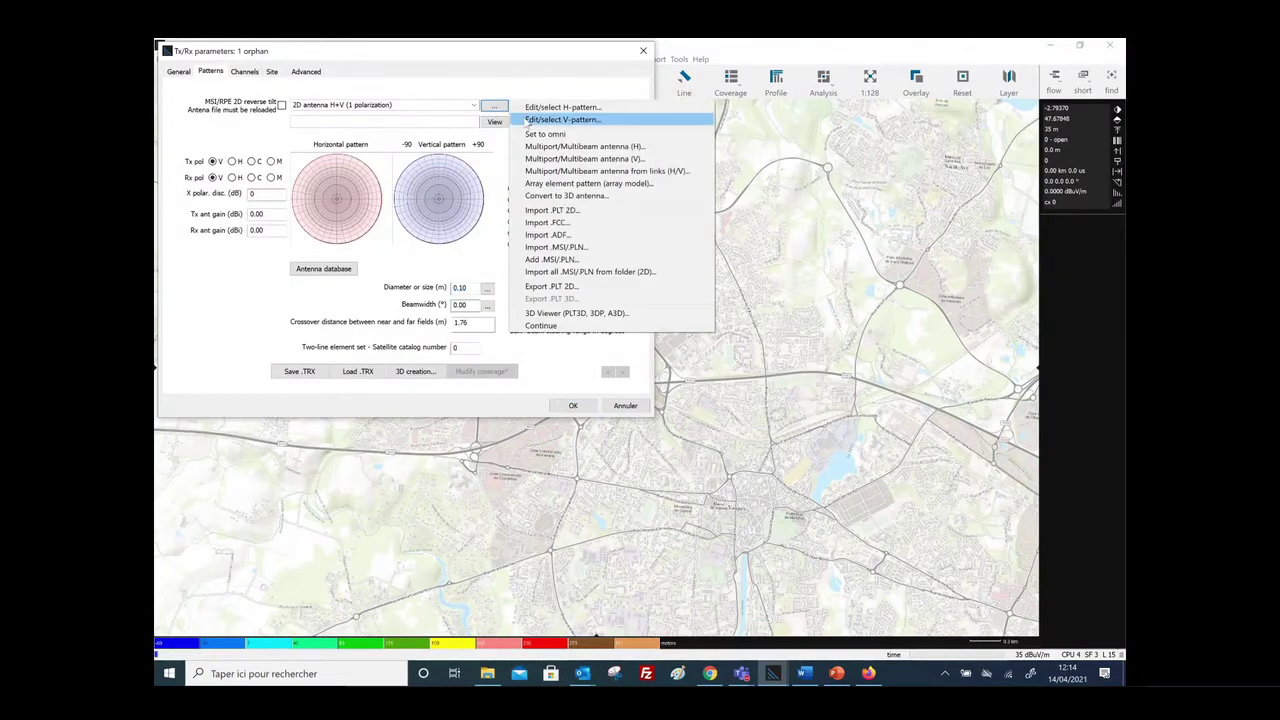
pyautogui.click(556, 247)
pyautogui.doubleClick(340, 279)
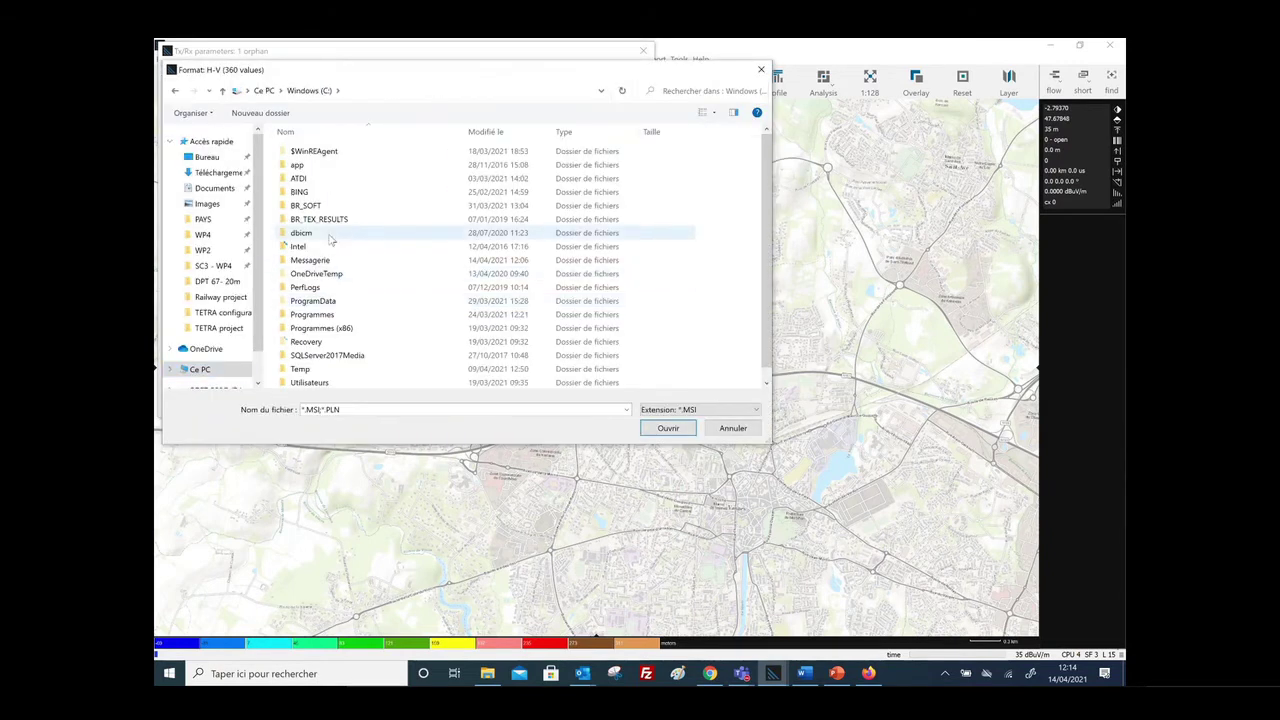
pyautogui.doubleClick(330, 178)
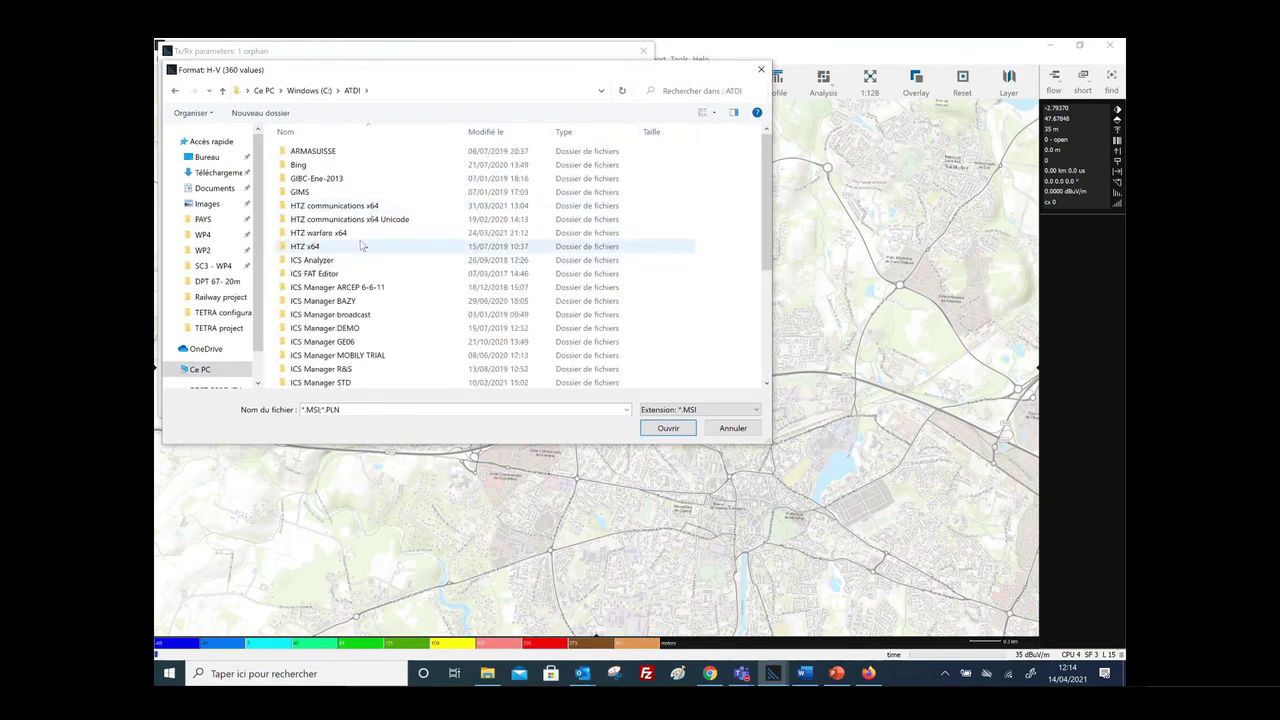
pyautogui.doubleClick(354, 205)
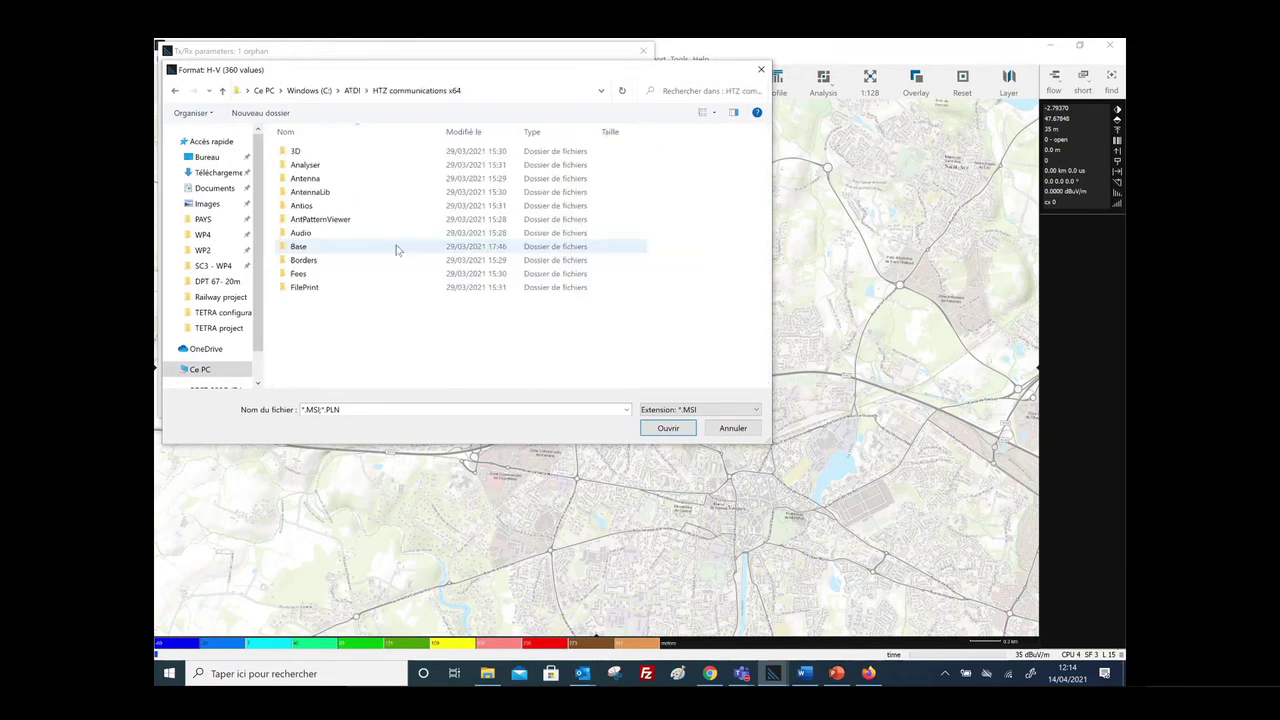
pyautogui.doubleClick(340, 192)
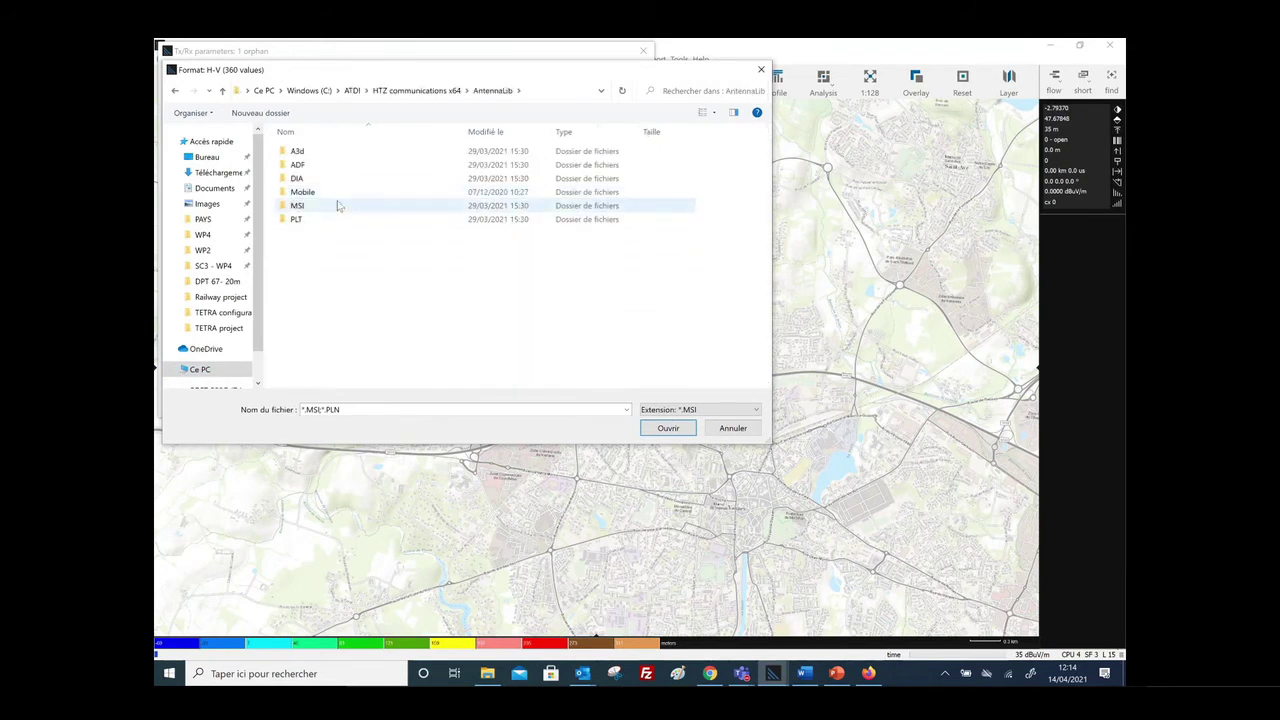
# Import the antenna pattern 739349X1.MSI from the Mobile\Kathrein\TETRA folder of AntennaLib
pyautogui.press('BackSpace')
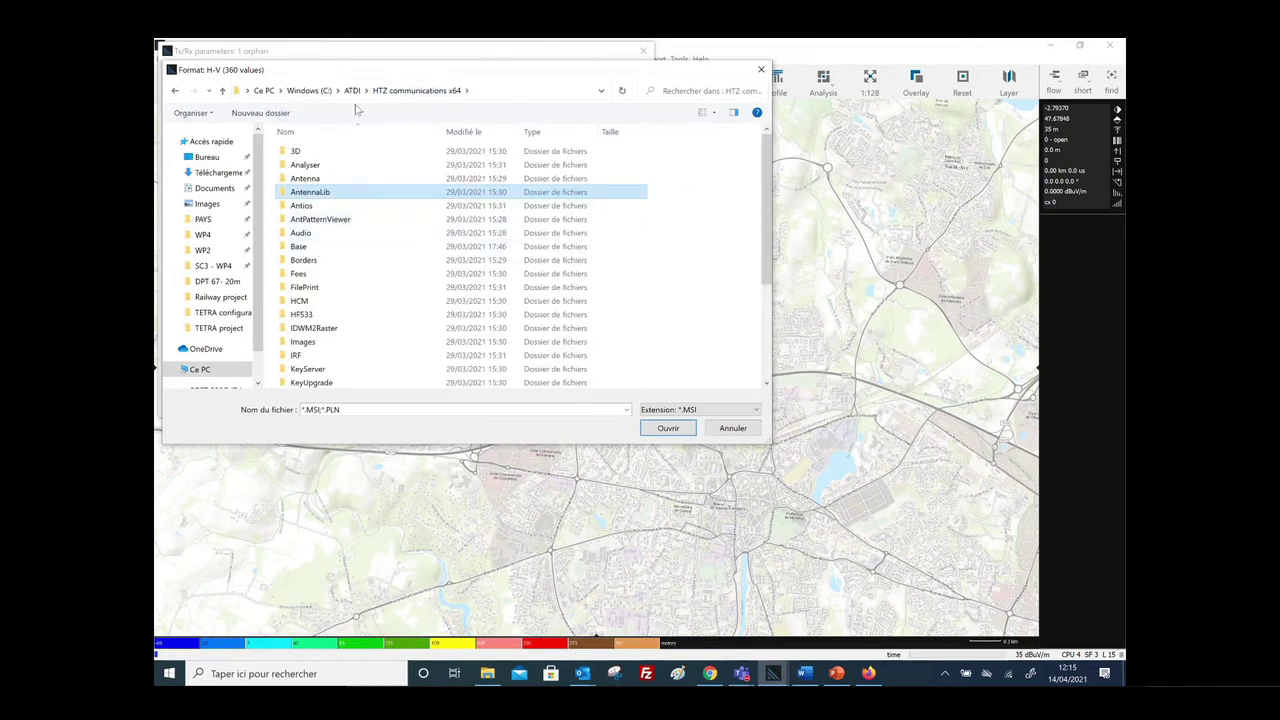
pyautogui.doubleClick(340, 180)
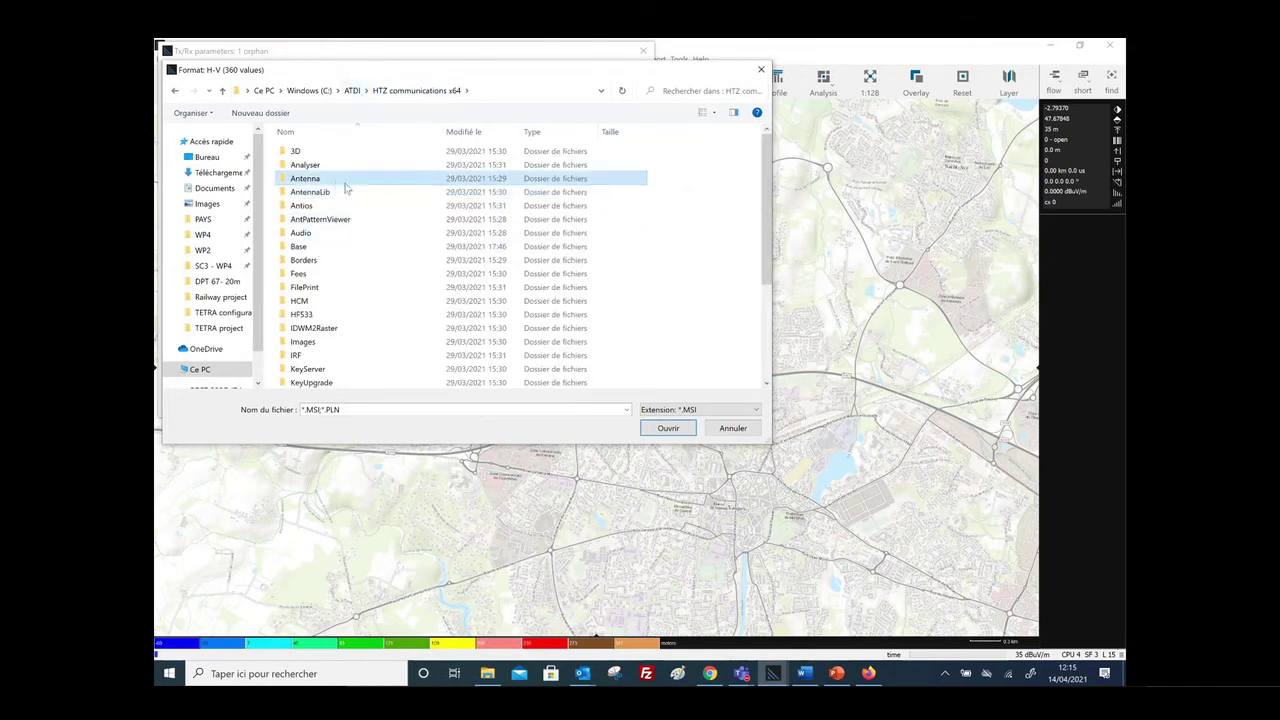
pyautogui.doubleClick(362, 221)
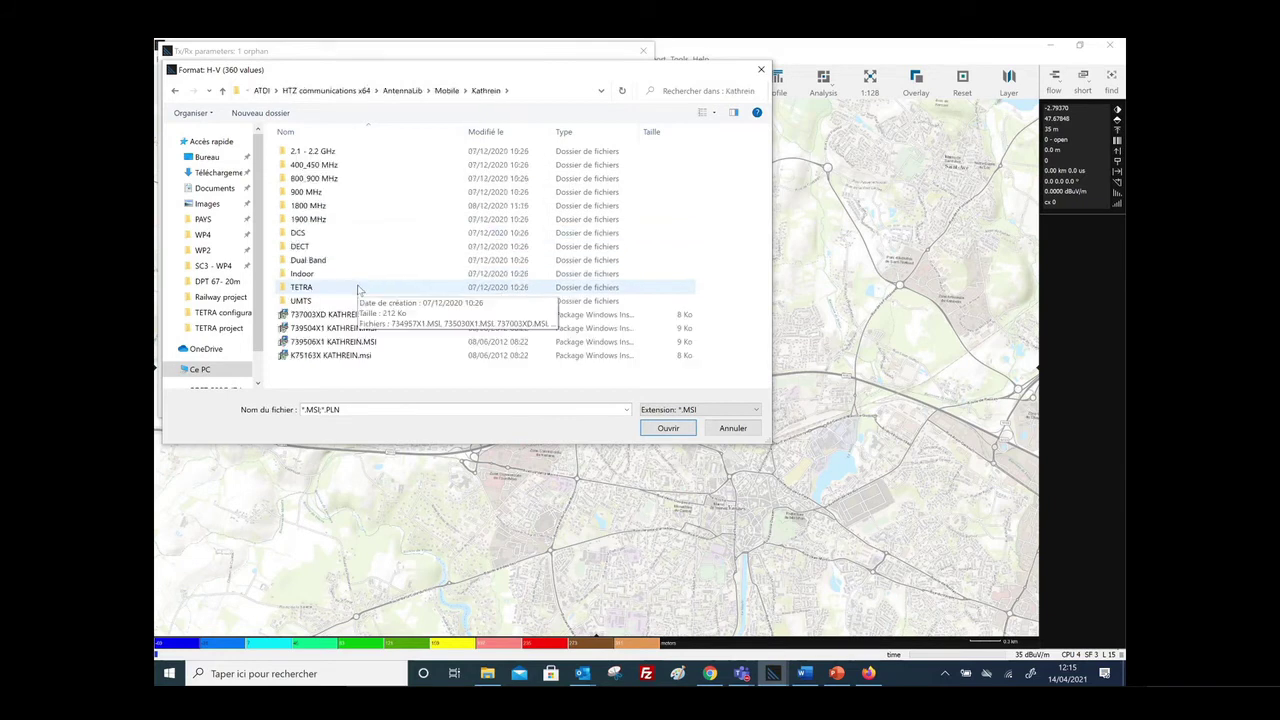
pyautogui.press('Return')
pyautogui.scroll(-1, 423, 244)
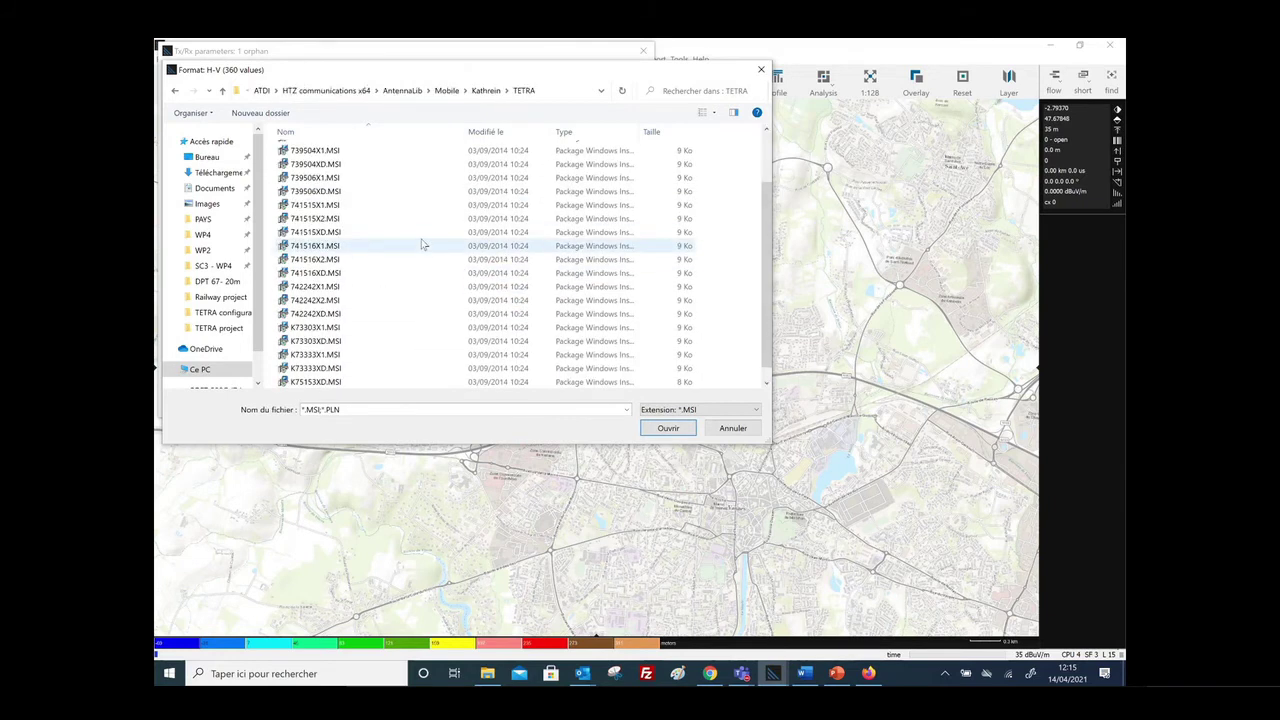
pyautogui.scroll(2, 423, 244)
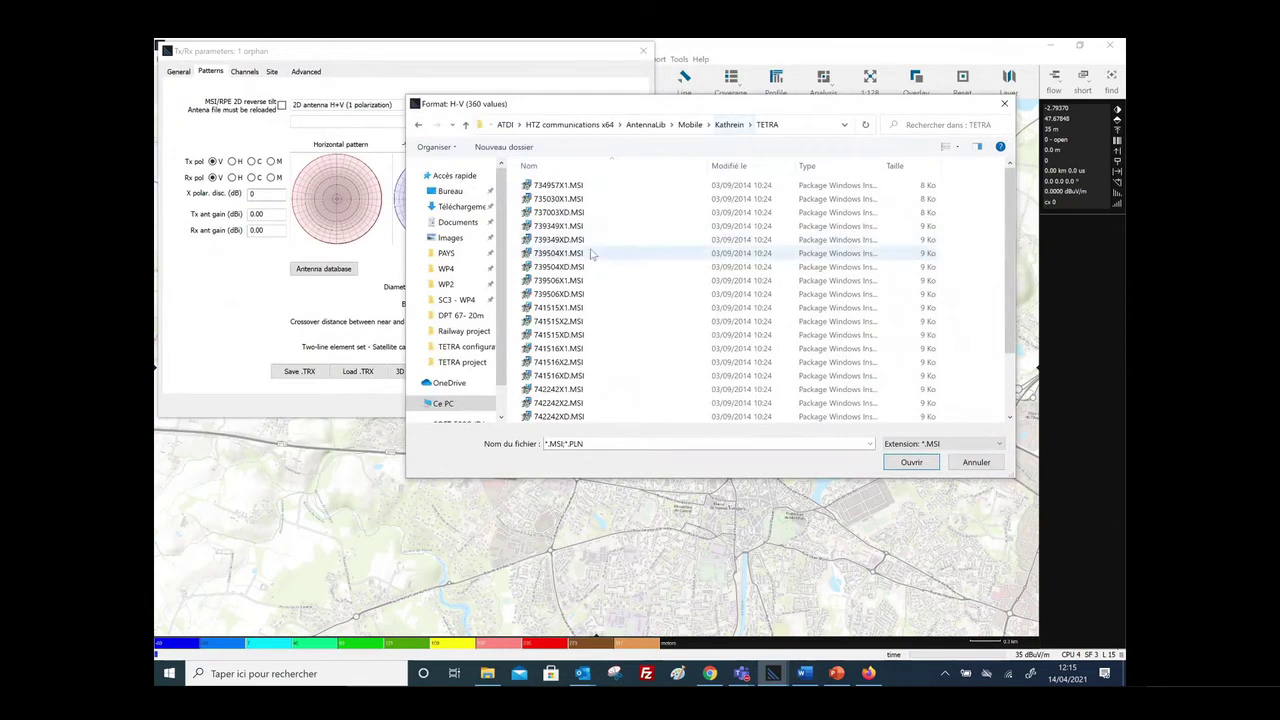
pyautogui.doubleClick(560, 226)
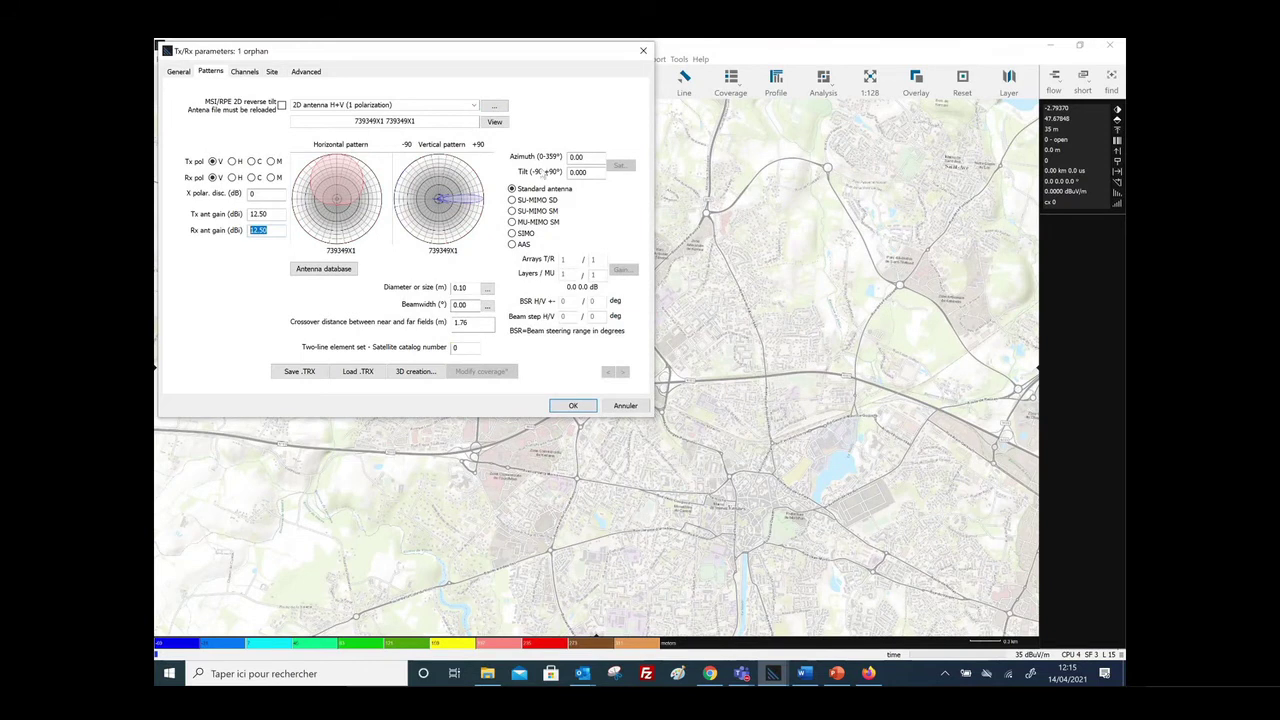
# Review the antenna's azimuth, tilt, and Tx and Rx gains in the station's pattern and general parameters
pyautogui.click(580, 157)
pyautogui.click(582, 173)
pyautogui.hotkey('shift', 'Tab')
pyautogui.click(265, 214)
pyautogui.click(272, 229)
pyautogui.click(179, 72)
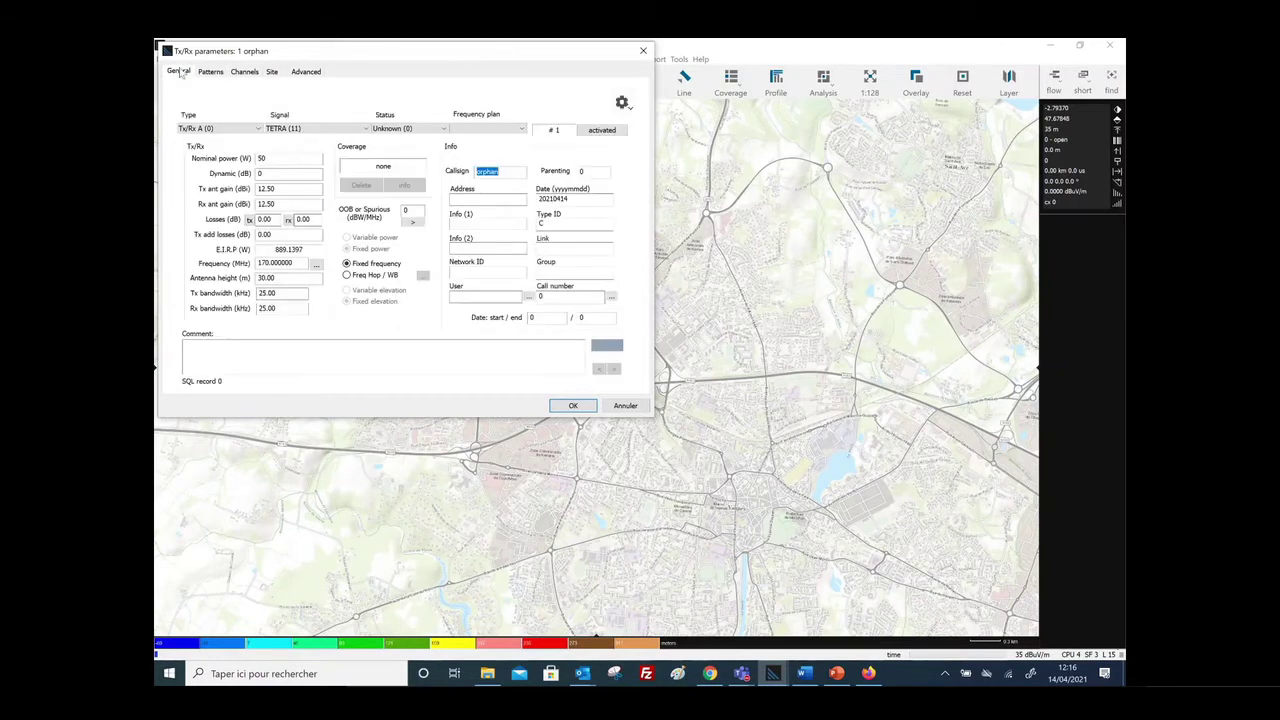
pyautogui.doubleClick(281, 204)
# Open the feeder loss calculator for the Tx losses and set its frequency to 416 MHz
pyautogui.click(250, 220)
pyautogui.moveTo(578, 255); pyautogui.dragTo(574, 222)
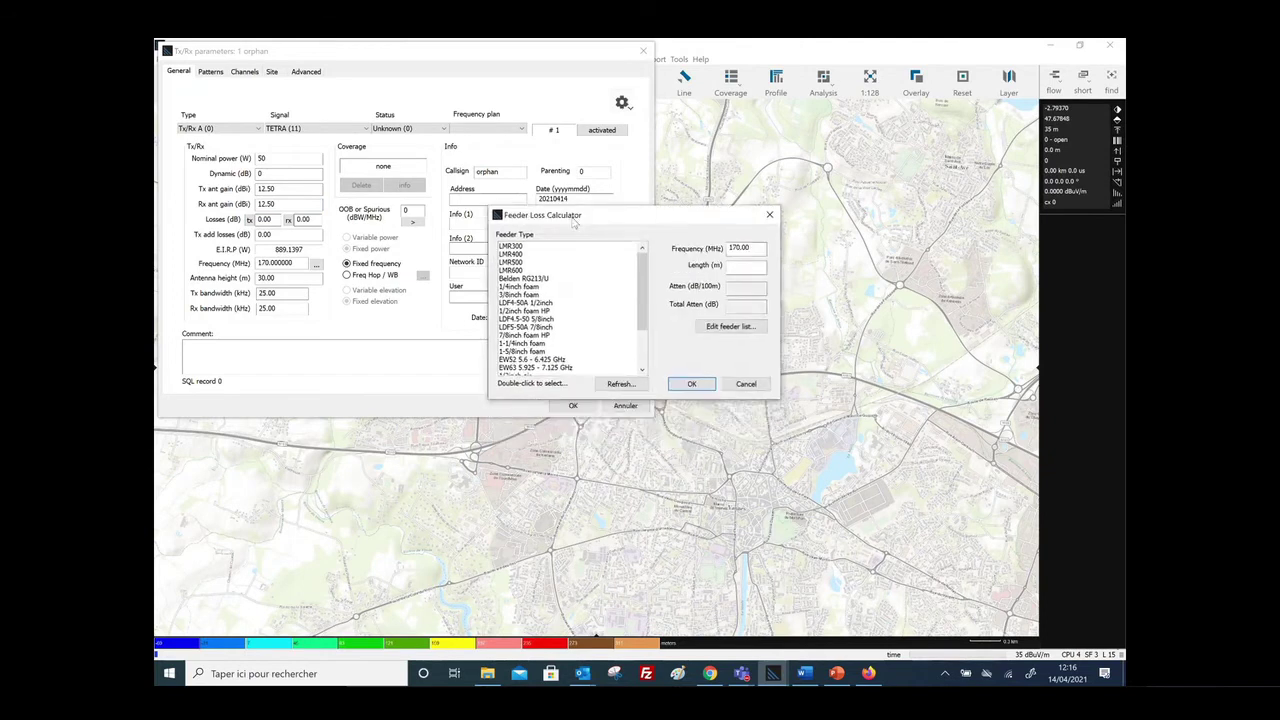
pyautogui.moveTo(764, 248); pyautogui.dragTo(677, 253)
pyautogui.write('3')
pyautogui.write('1')
pyautogui.write('6')
# Calculate the Tx feeder loss for a 20 m length of 1-1/4inch foam feeder and apply it to the station
pyautogui.click(732, 266)
pyautogui.scroll(-2, 525, 311)
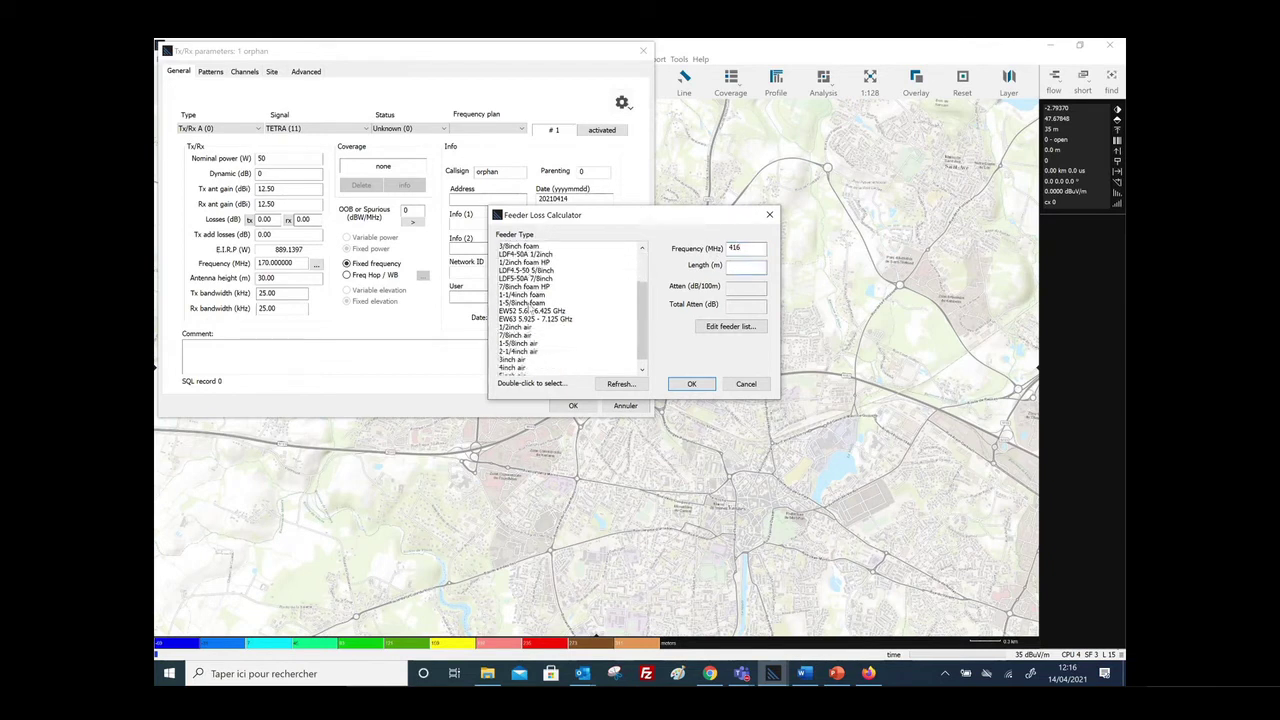
pyautogui.doubleClick(528, 287)
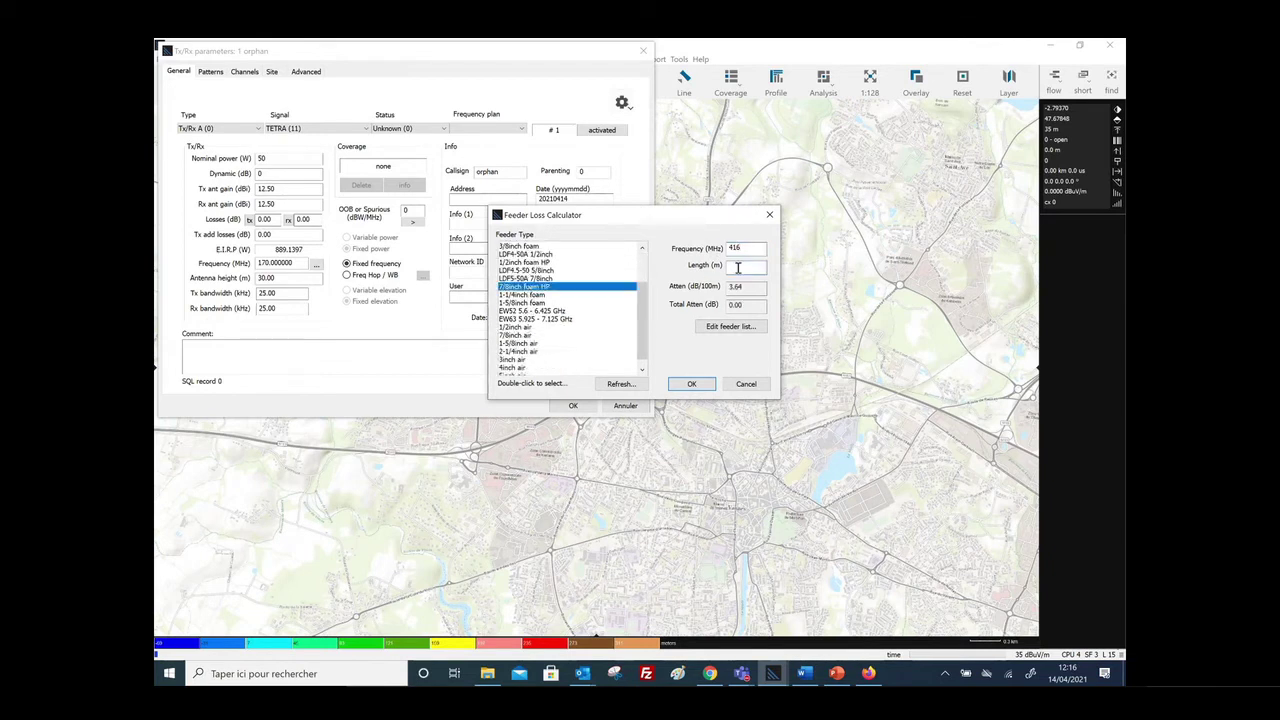
pyautogui.write('20')
pyautogui.doubleClick(745, 305)
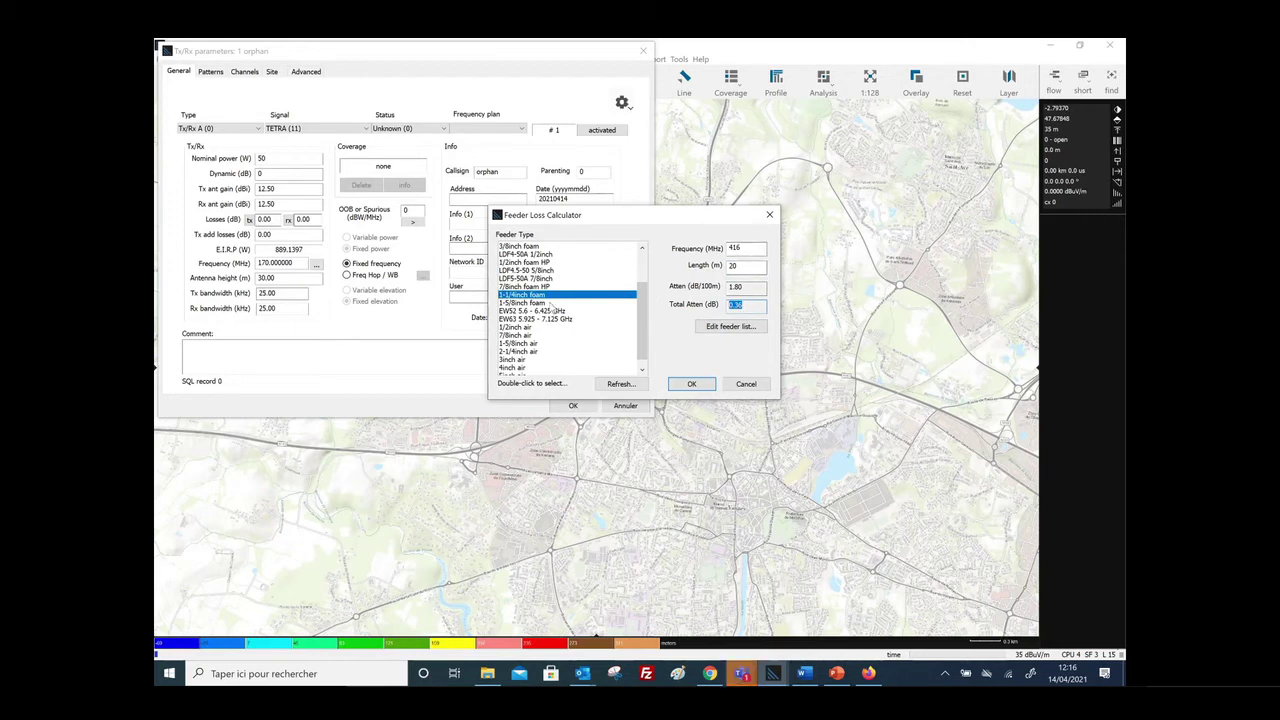
pyautogui.click(686, 385)
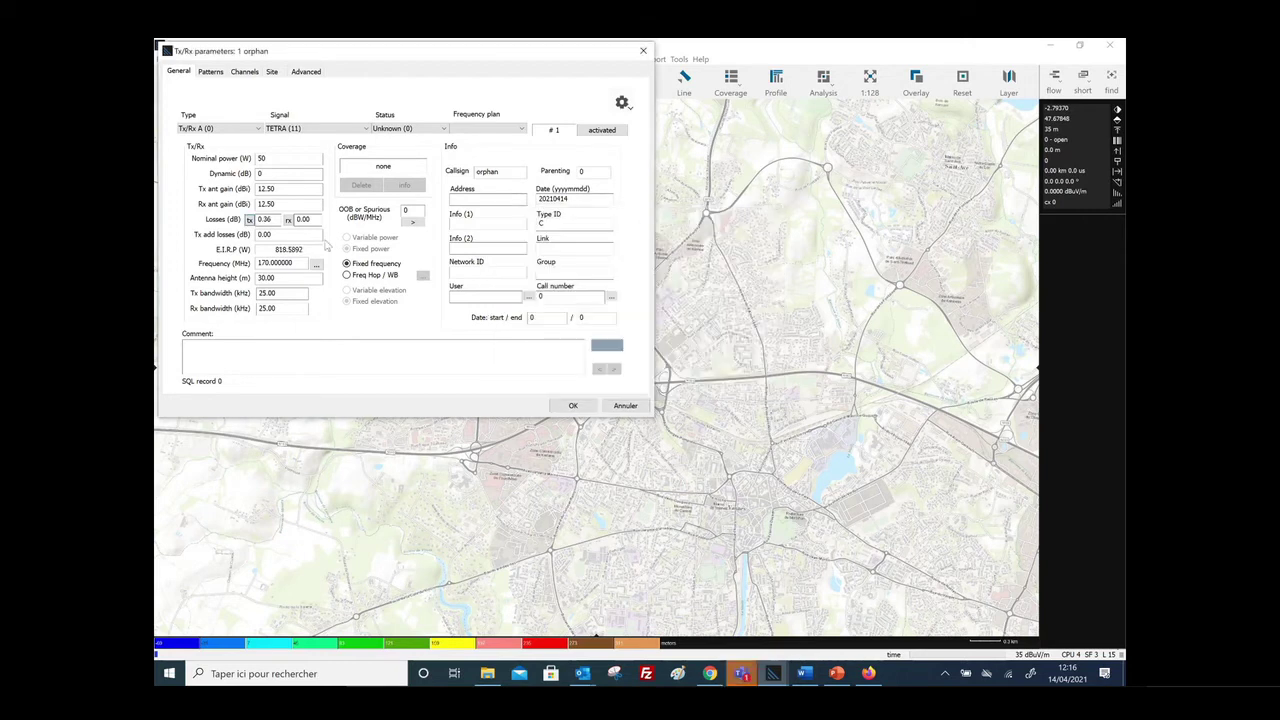
# Set the station's Rx losses to 0.36 dB and its additional Tx losses to 3 dB
pyautogui.doubleClick(265, 219)
pyautogui.doubleClick(305, 219)
pyautogui.write('0.36')
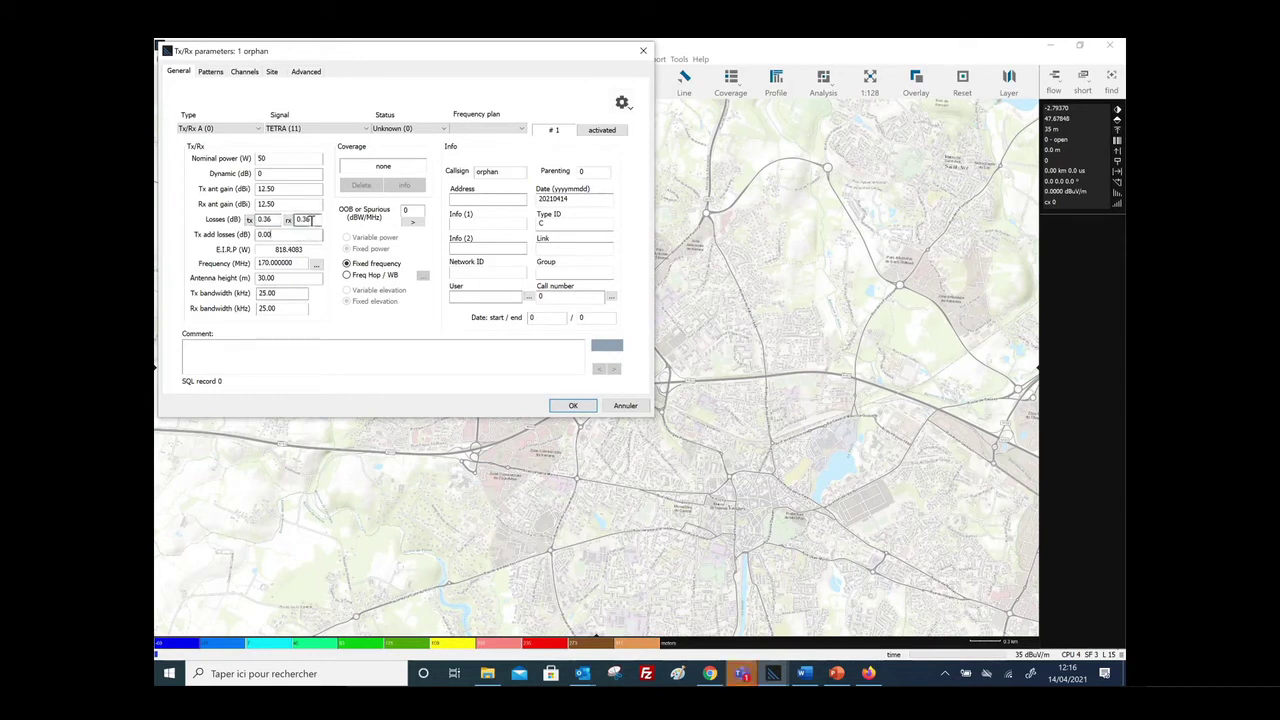
pyautogui.doubleClick(265, 234)
pyautogui.write('3')
# Assign the station the frequency 416.025 MHz from the TETRA frequency plan
pyautogui.press('Tab')
pyautogui.write('416')
pyautogui.click(316, 264)
pyautogui.moveTo(528, 292); pyautogui.dragTo(531, 458)
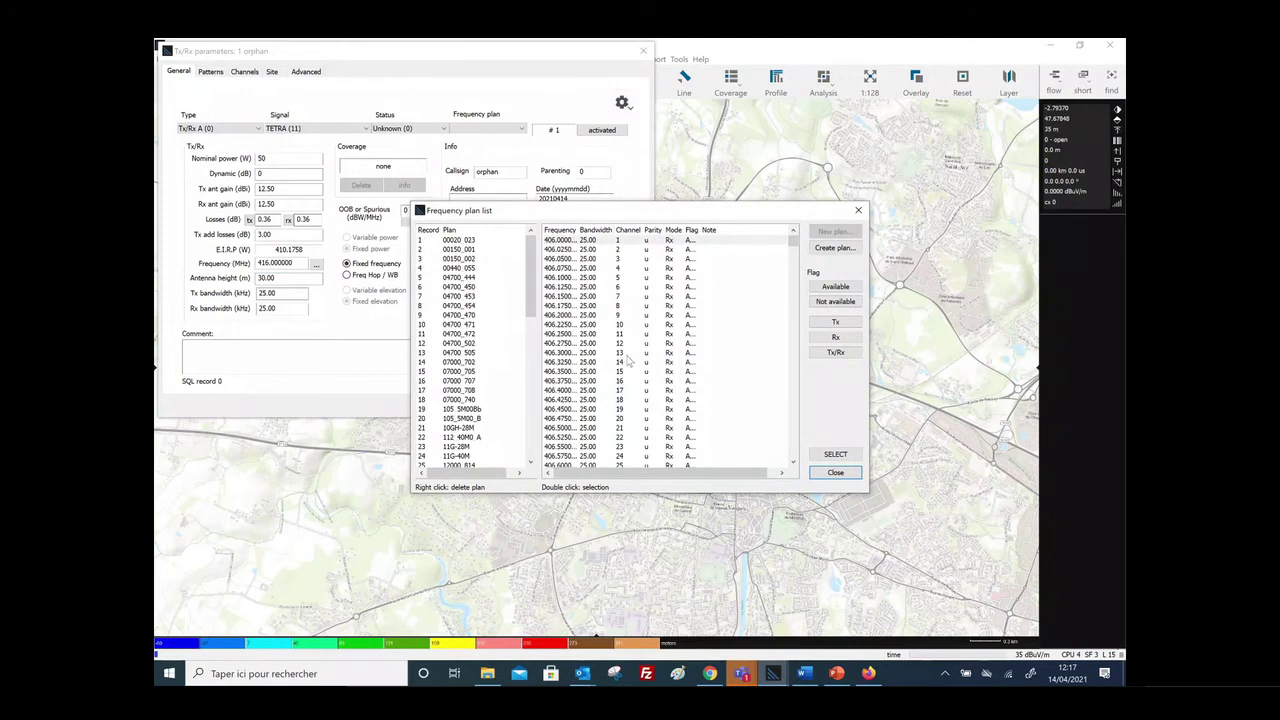
pyautogui.scroll(-4, 661, 292)
pyautogui.scroll(4, 661, 305)
pyautogui.scroll(-10, 635, 255)
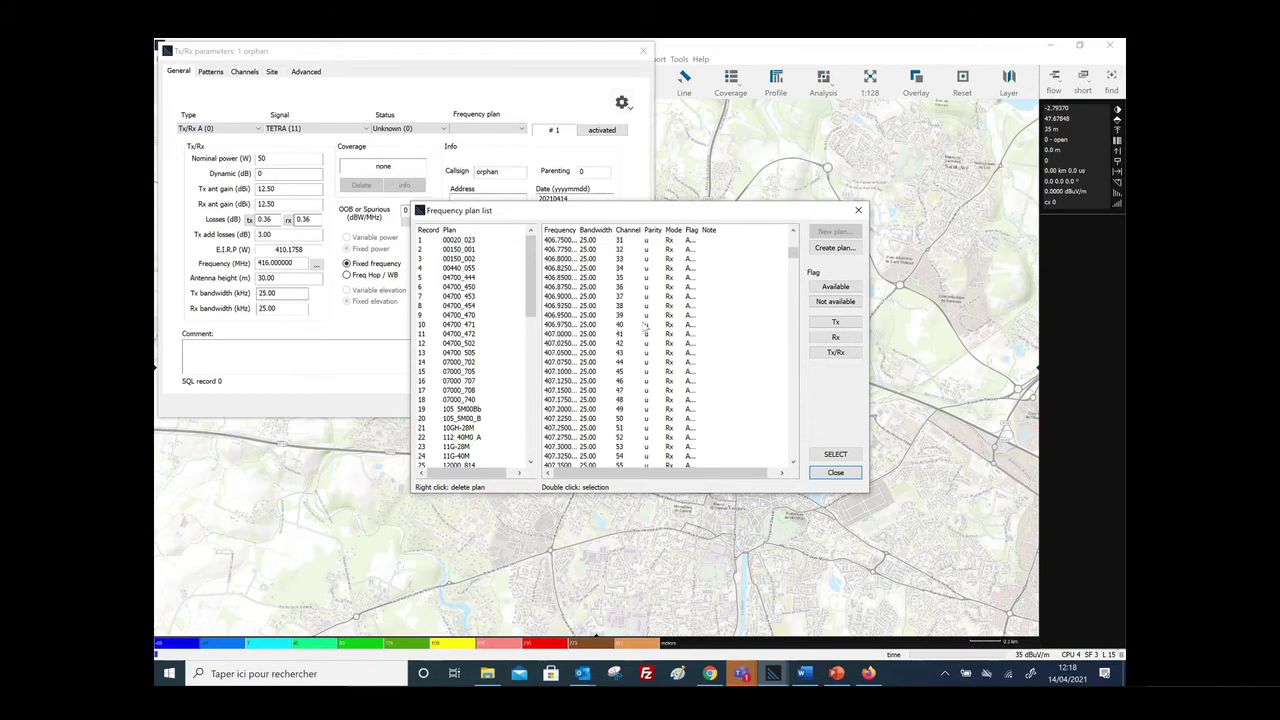
pyautogui.click(620, 352)
pyautogui.doubleClick(572, 286)
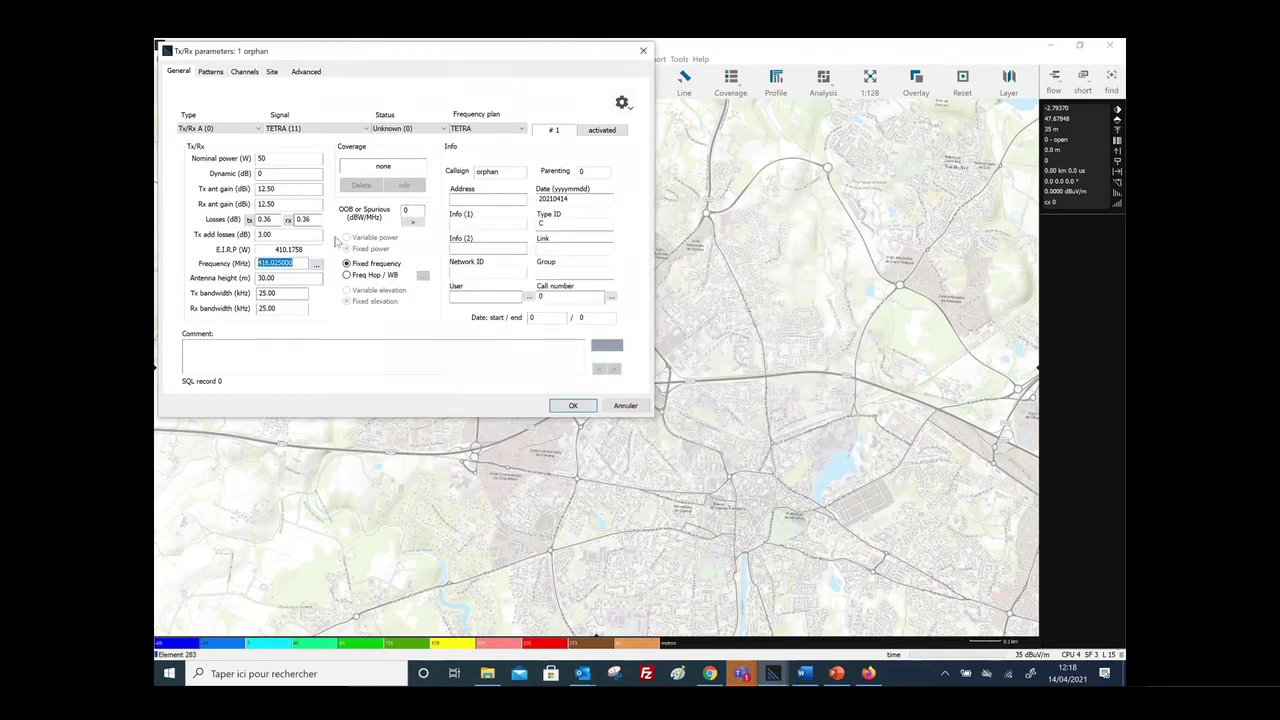
pyautogui.click(520, 129)
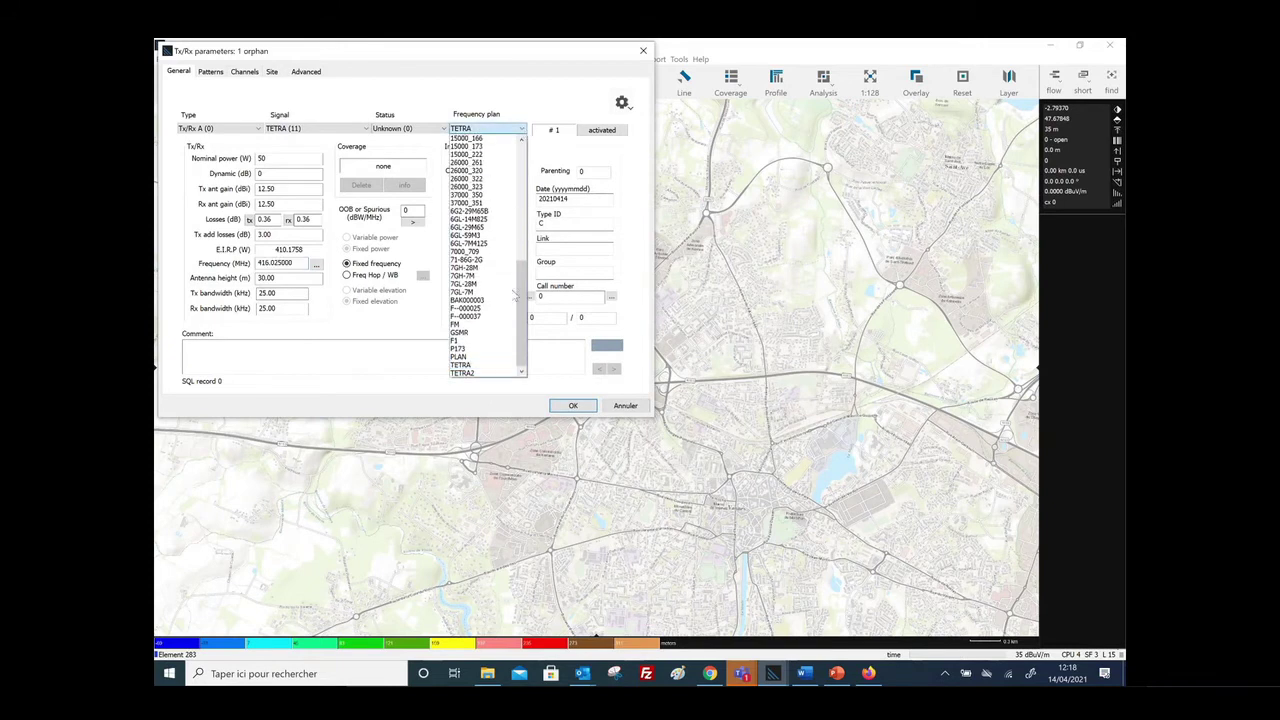
pyautogui.click(470, 365)
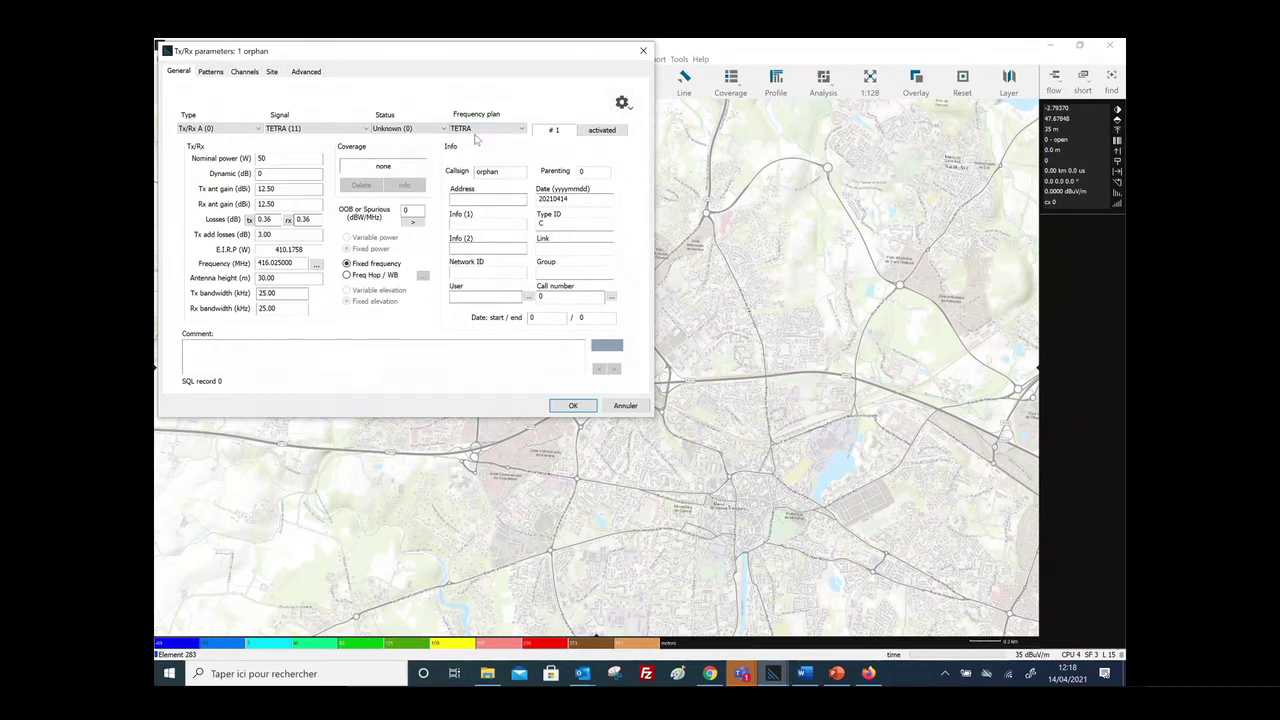
# Review the station's frequency, antenna height, bandwidth and TETRA signal type in the general parameters
pyautogui.doubleClick(276, 263)
pyautogui.doubleClick(287, 279)
pyautogui.press('Tab')
pyautogui.click(320, 128)
pyautogui.click(360, 140)
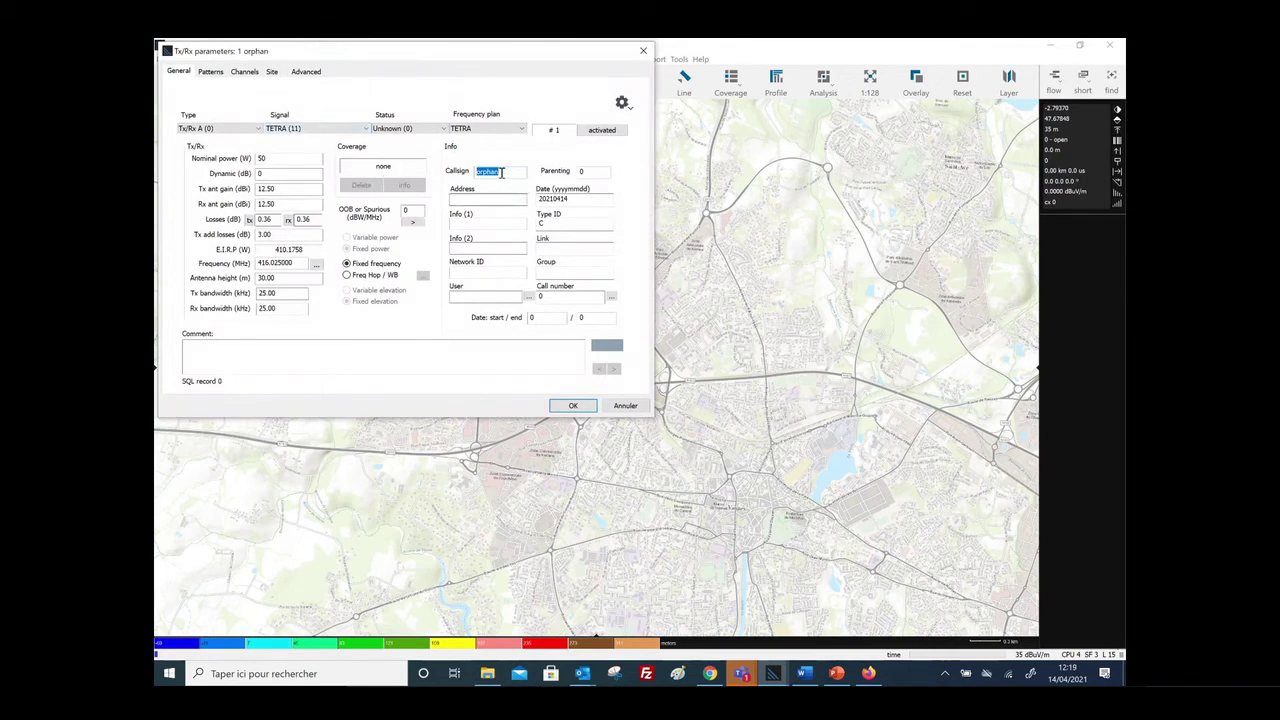
# Set the number of transmitting channels to 4 and mark the first transmitting frequency as the pilot
pyautogui.click(244, 71)
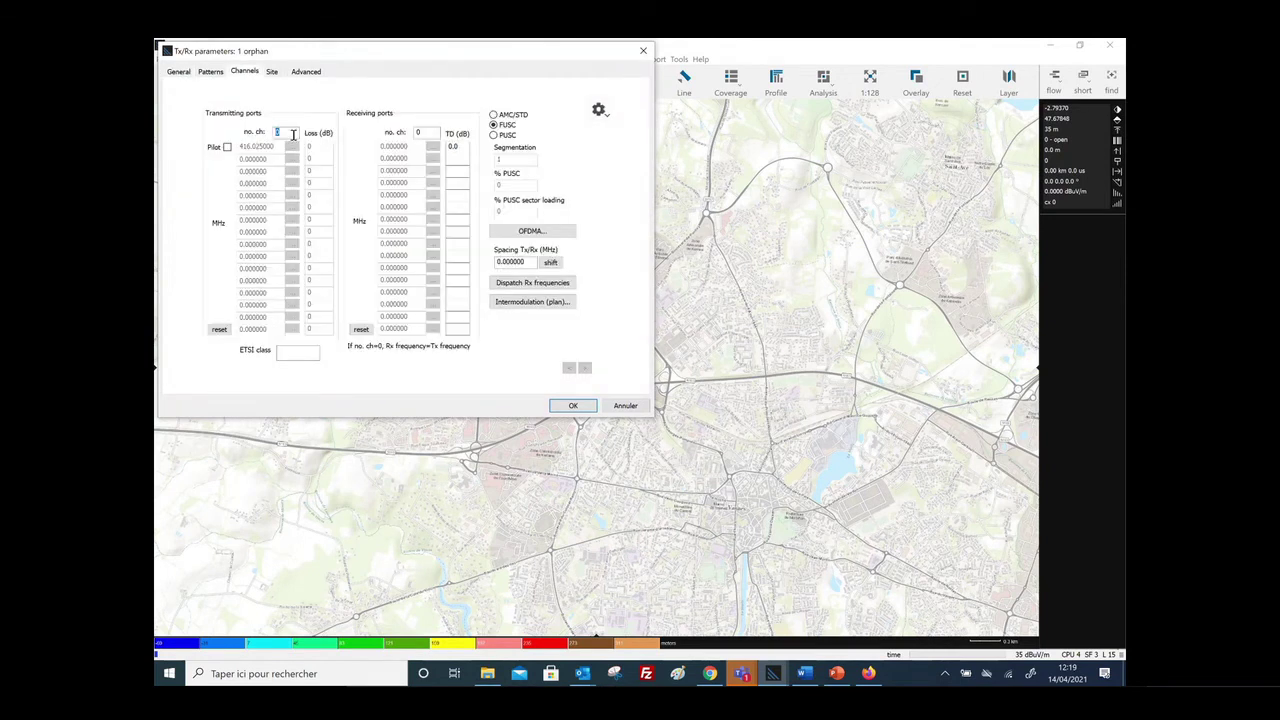
pyautogui.write('1')
pyautogui.press('Tab')
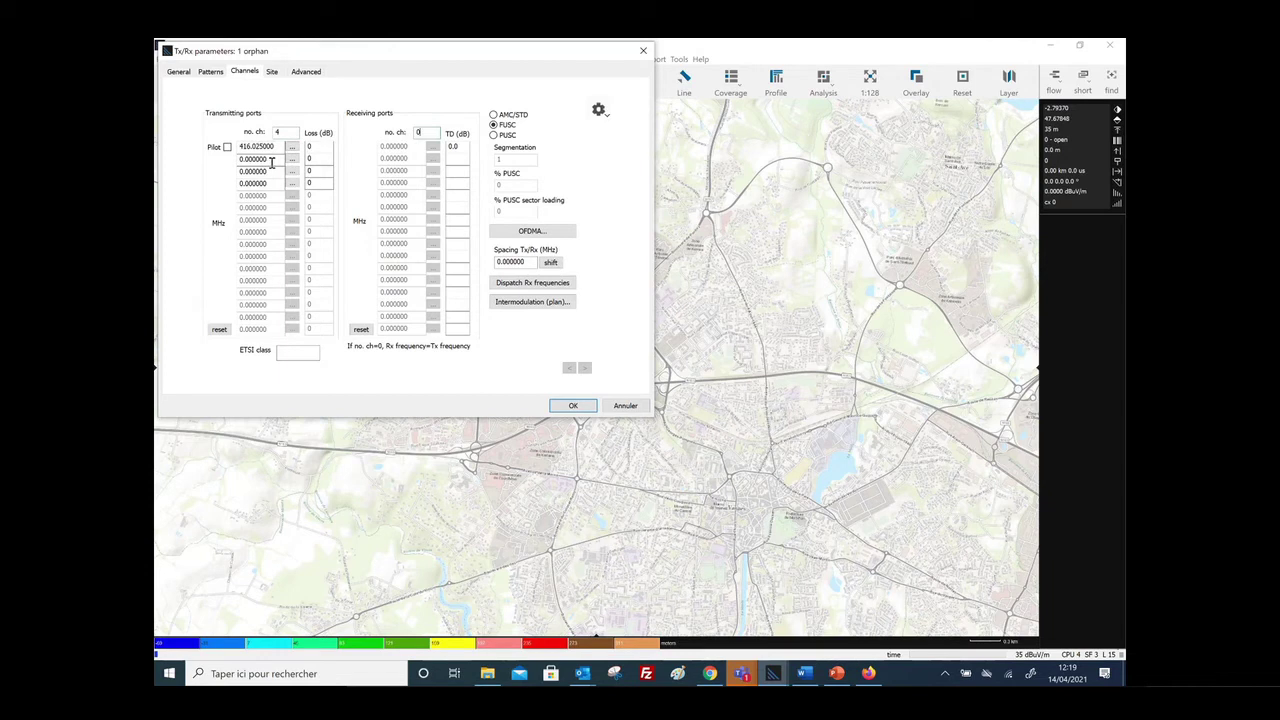
pyautogui.click(227, 147)
pyautogui.click(253, 159)
pyautogui.click(282, 132)
pyautogui.click(426, 132)
pyautogui.click(520, 261)
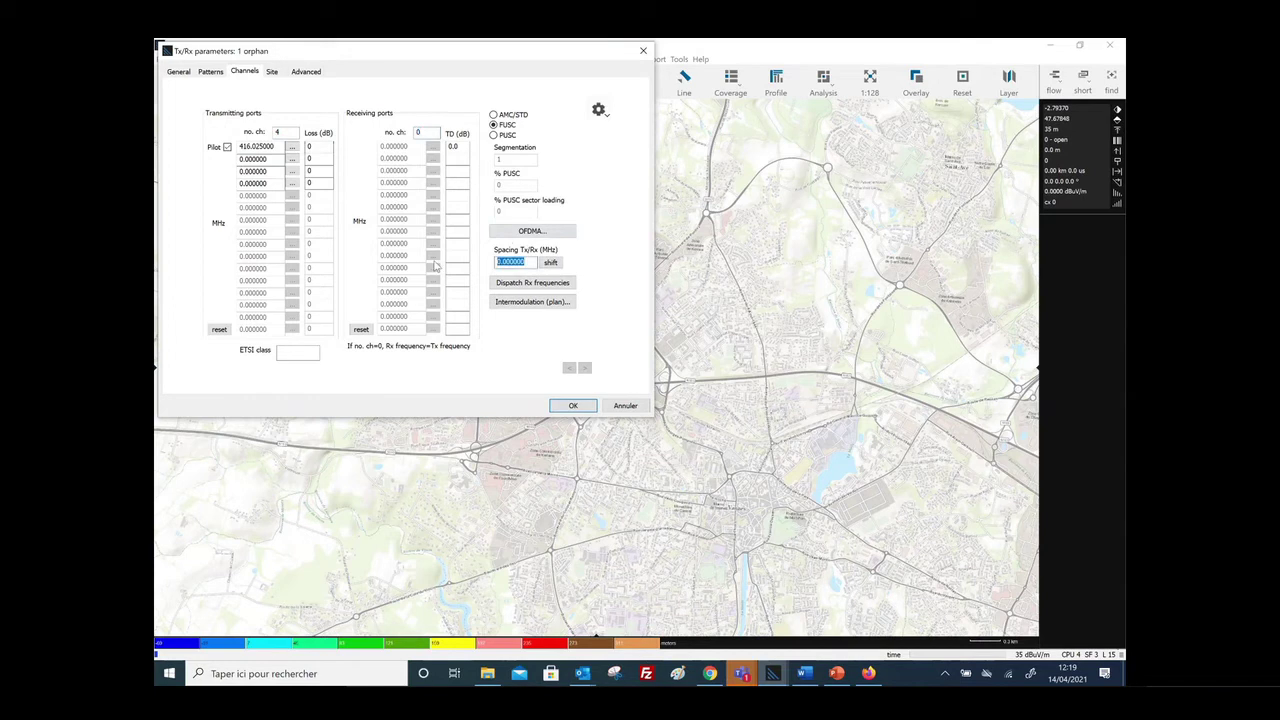
# Set the traffic parameters to 4 slots per channel with 1 reserved slot, and view the neighbour list
pyautogui.click(306, 71)
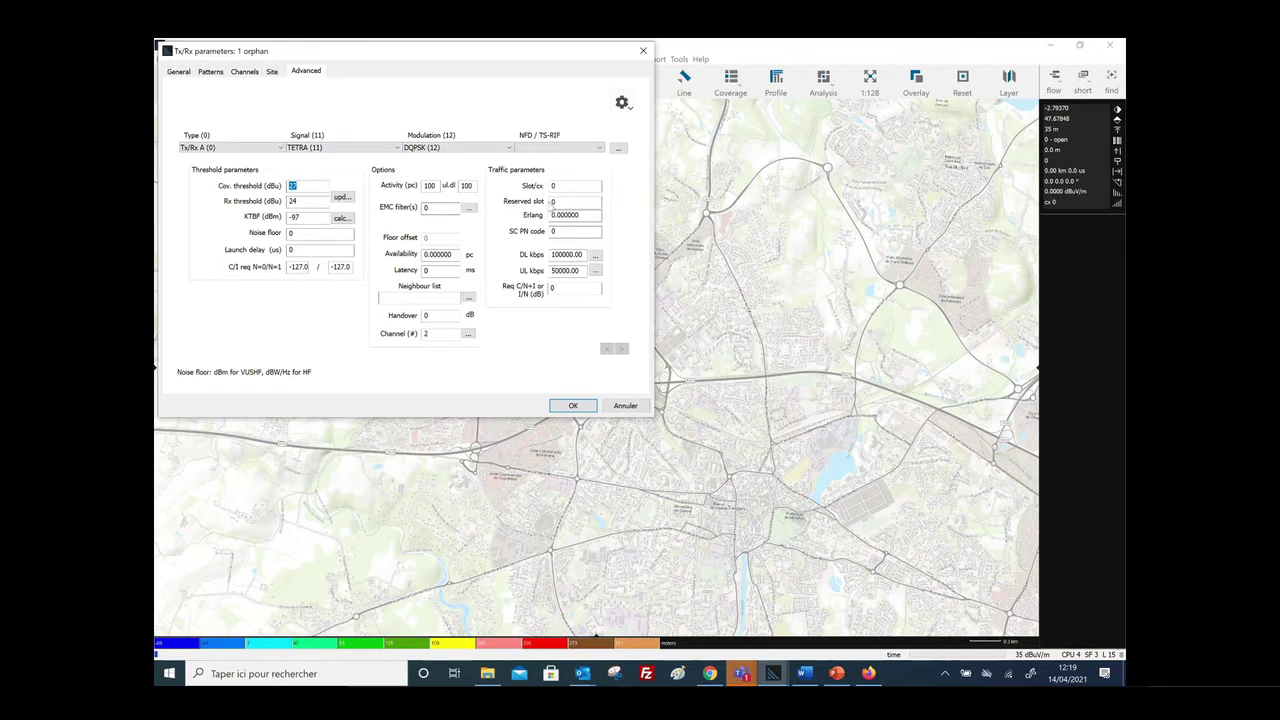
pyautogui.click(571, 186)
pyautogui.write('4')
pyautogui.press('Tab')
pyautogui.write('1')
pyautogui.click(468, 298)
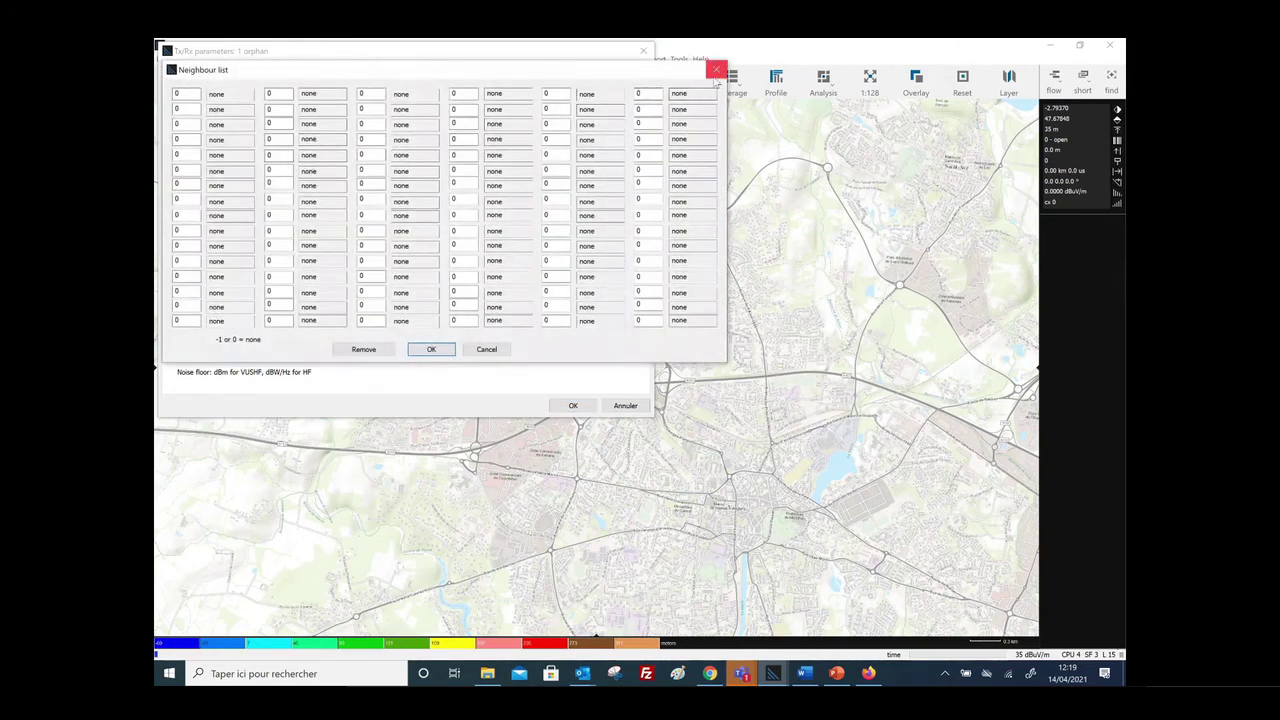
pyautogui.click(716, 70)
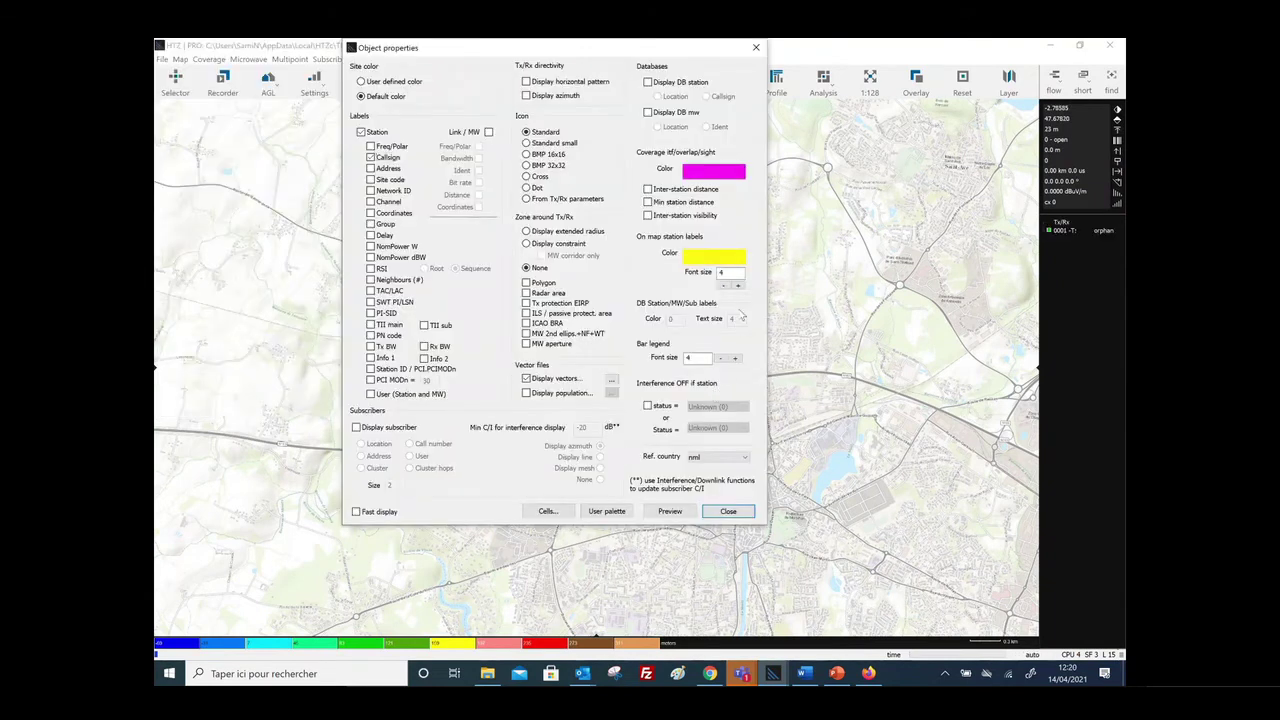
# Increase the font size of the on-map station labels and display the Tx/Rx horizontal pattern and azimuth
pyautogui.click(738, 285)
pyautogui.click(738, 285)
pyautogui.click(738, 285)
pyautogui.click(738, 285)
pyautogui.click(526, 95)
pyautogui.click(526, 81)
pyautogui.click(738, 285)
pyautogui.click(738, 285)
pyautogui.click(729, 511)
# Reopen the orphan station's parameters from the map and set its coverage threshold to -95 dBm
pyautogui.rightClick(497, 265)
pyautogui.click(510, 272)
pyautogui.click(530, 276)
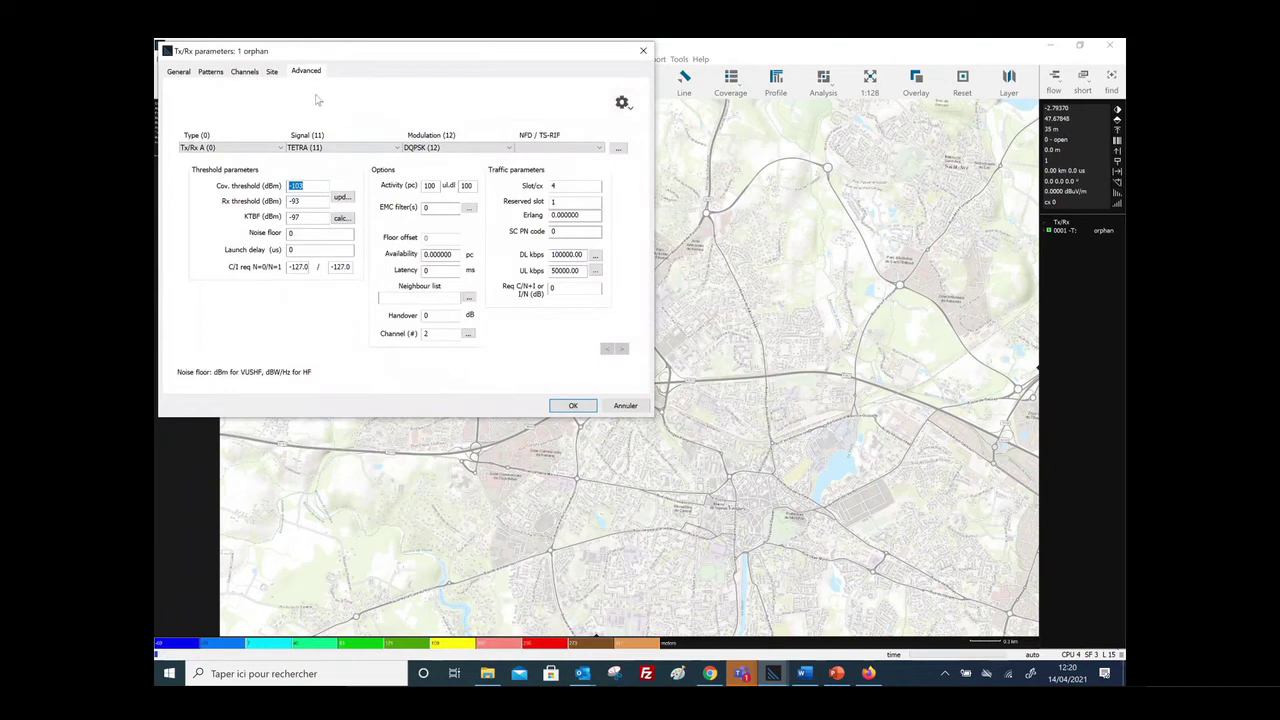
pyautogui.click(320, 185)
pyautogui.doubleClick(298, 185)
pyautogui.write('-95')
pyautogui.doubleClick(299, 185)
pyautogui.press('Tab')
pyautogui.hotkey('ctrl', 'Tab')
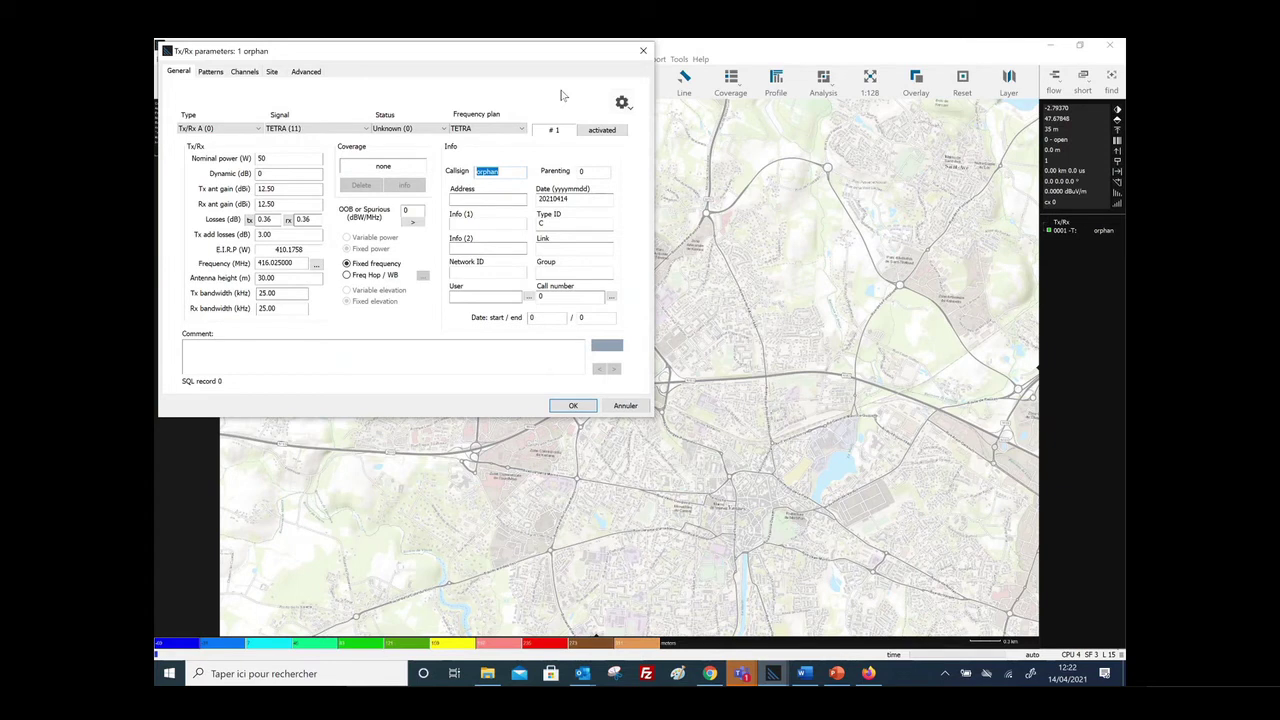
pyautogui.click(573, 405)
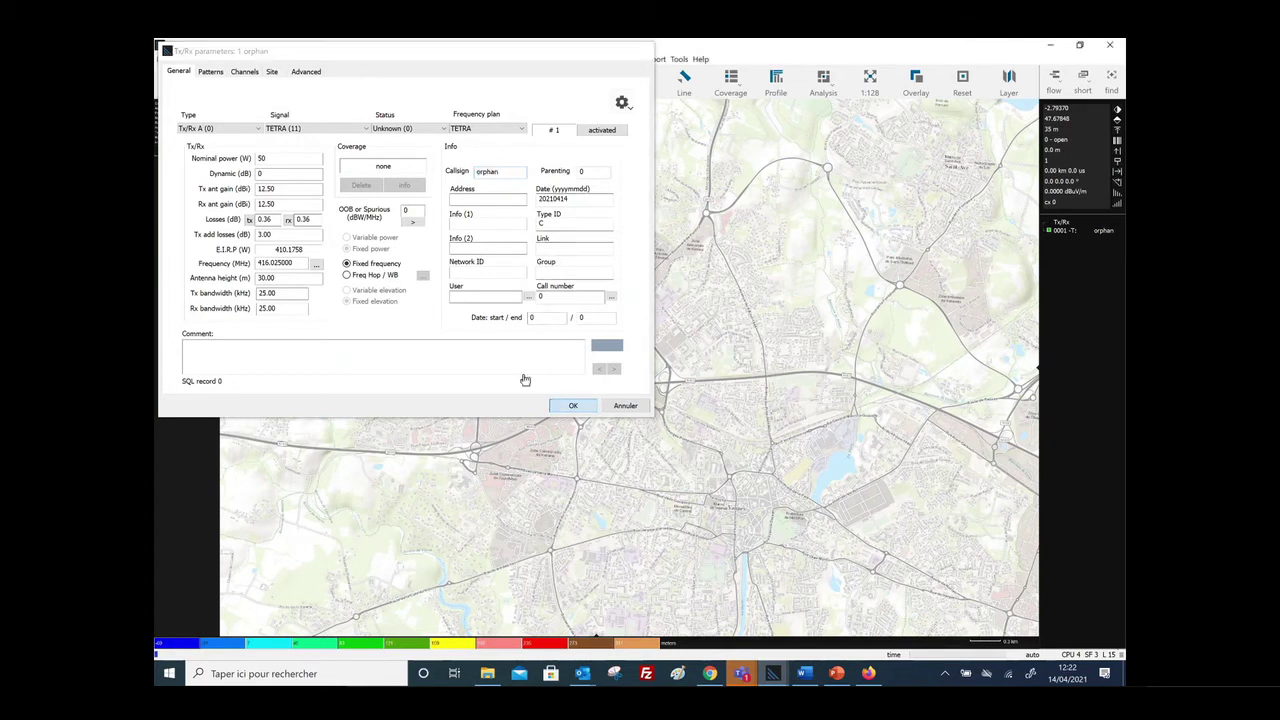
# Examine the traffic and handover functions available for network coverage, including the neighbour calculation
pyautogui.click(209, 59)
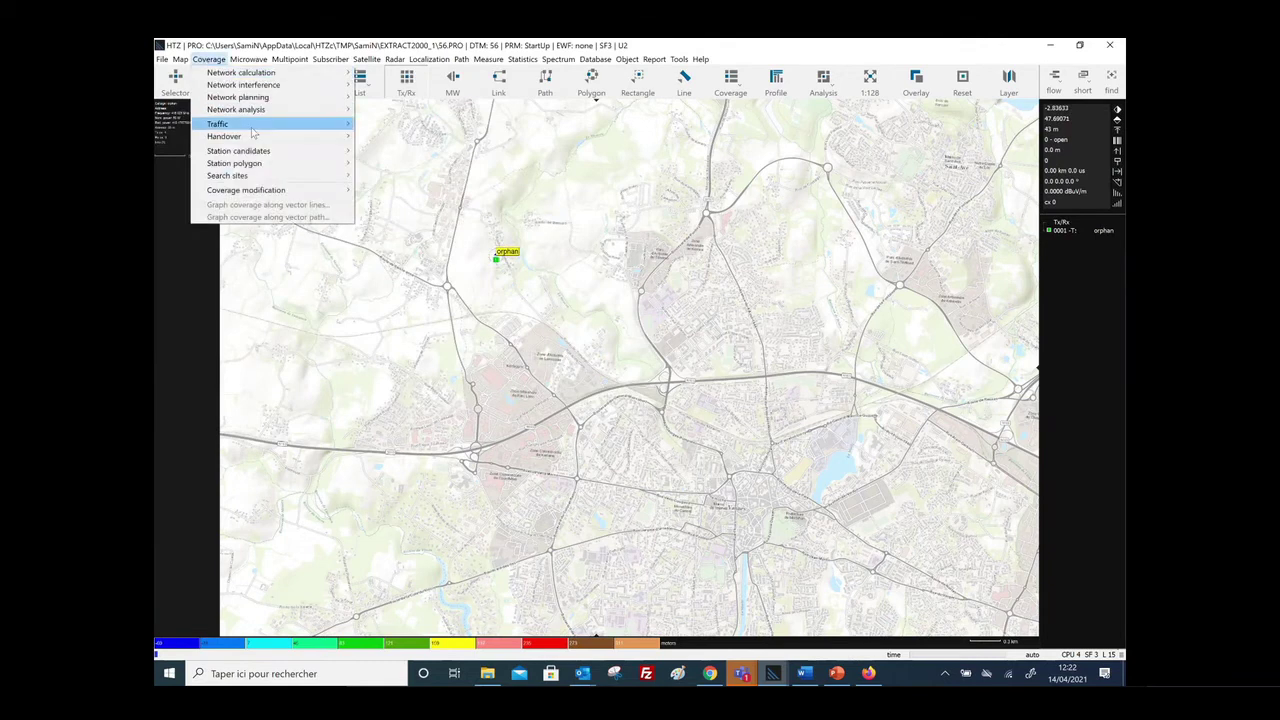
pyautogui.moveTo(252, 127)
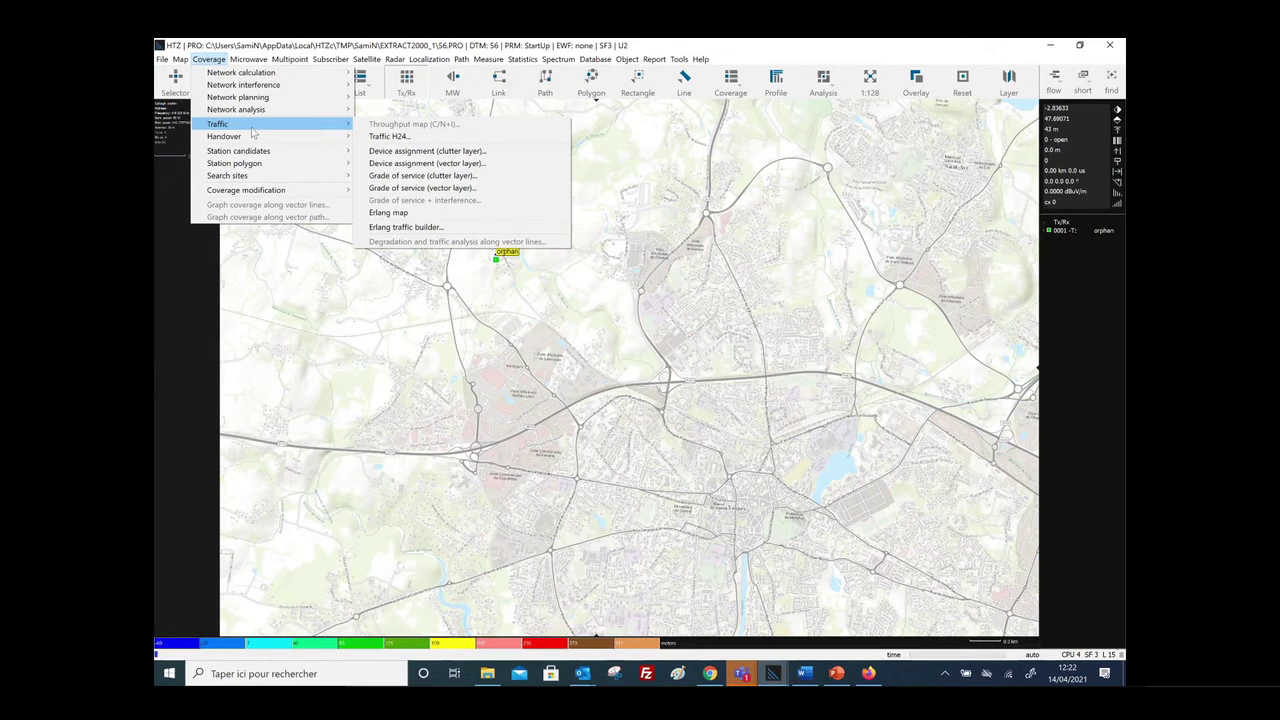
pyautogui.moveTo(261, 144)
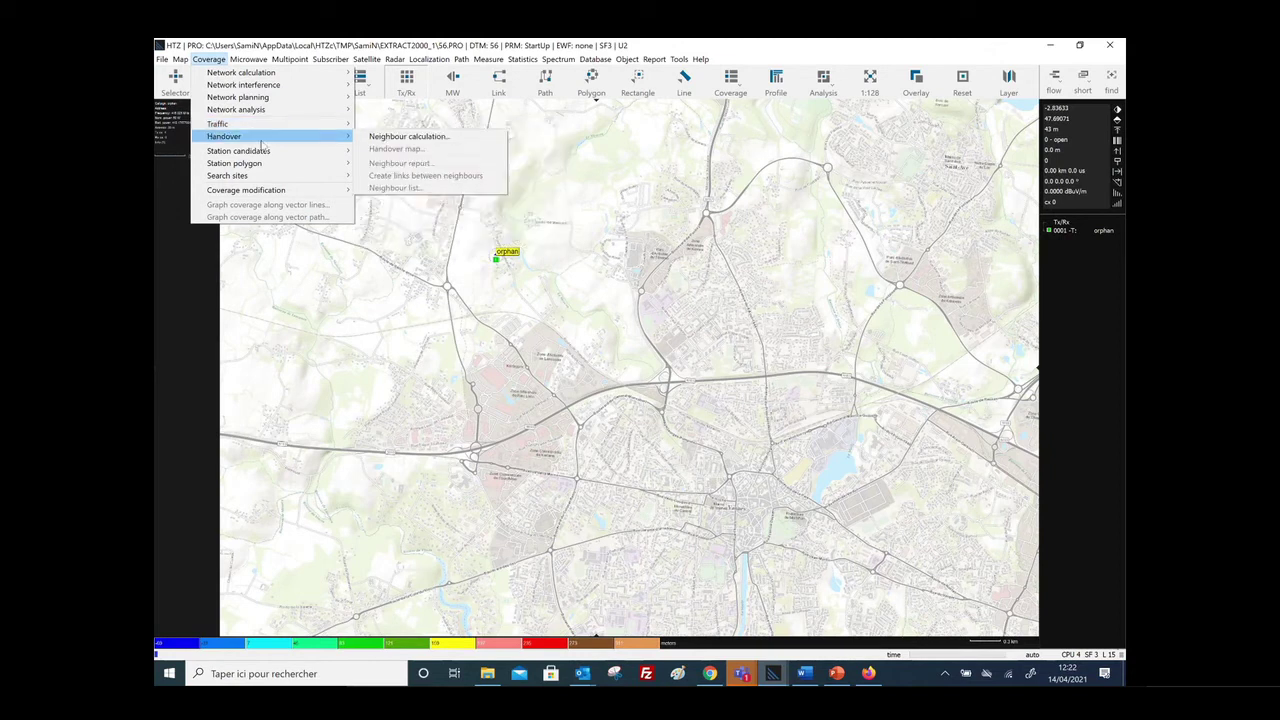
pyautogui.click(386, 139)
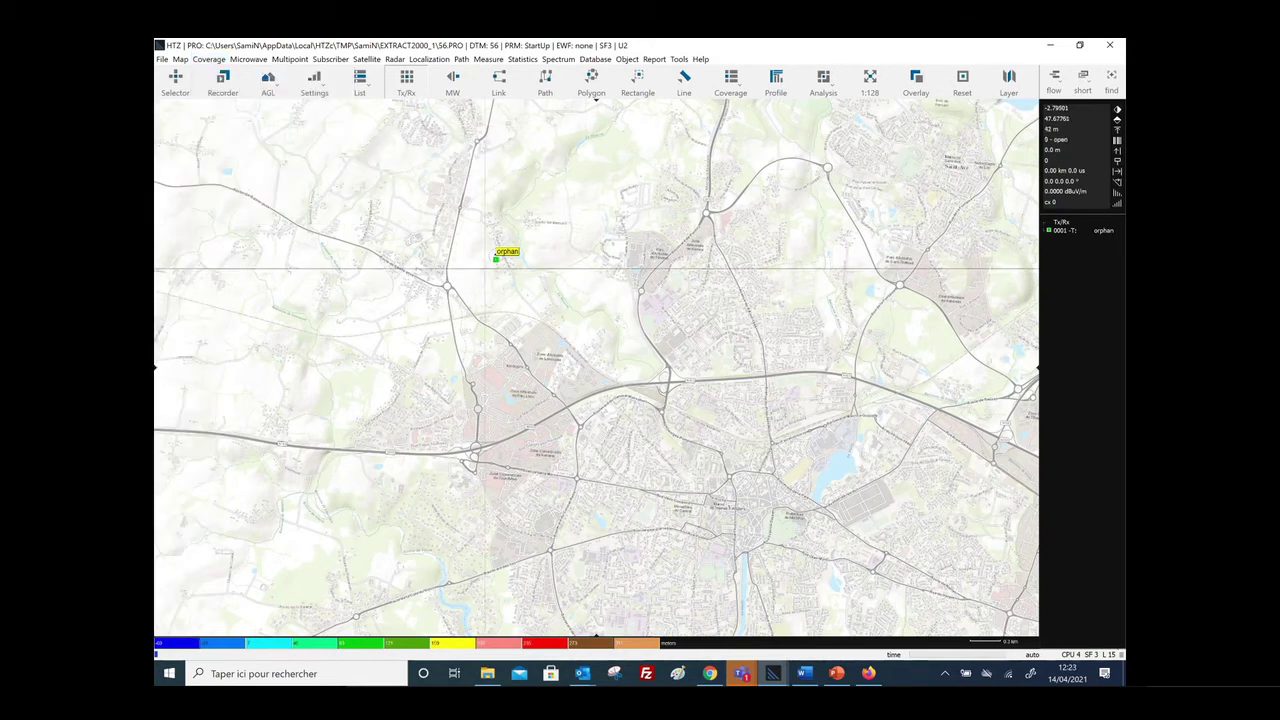
# Reopen the orphan station's parameters and open its balanced path thresholds tool
pyautogui.rightClick(496, 265)
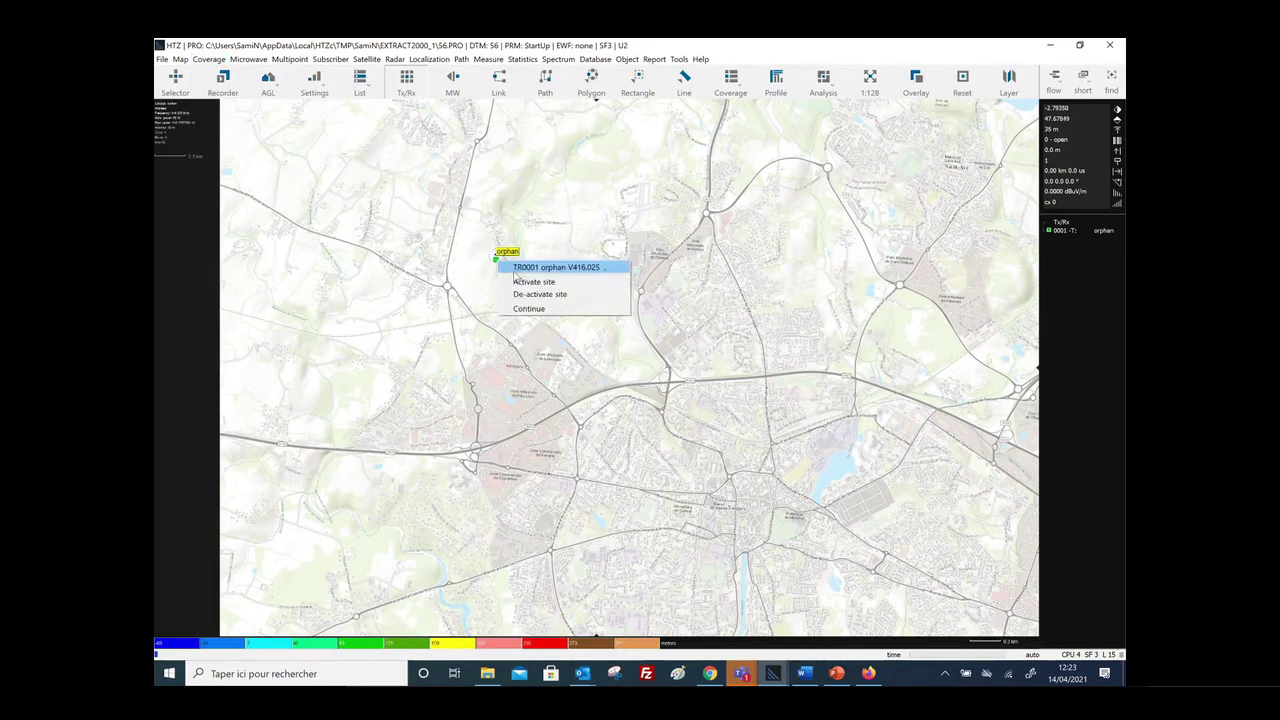
pyautogui.click(525, 264)
pyautogui.click(532, 277)
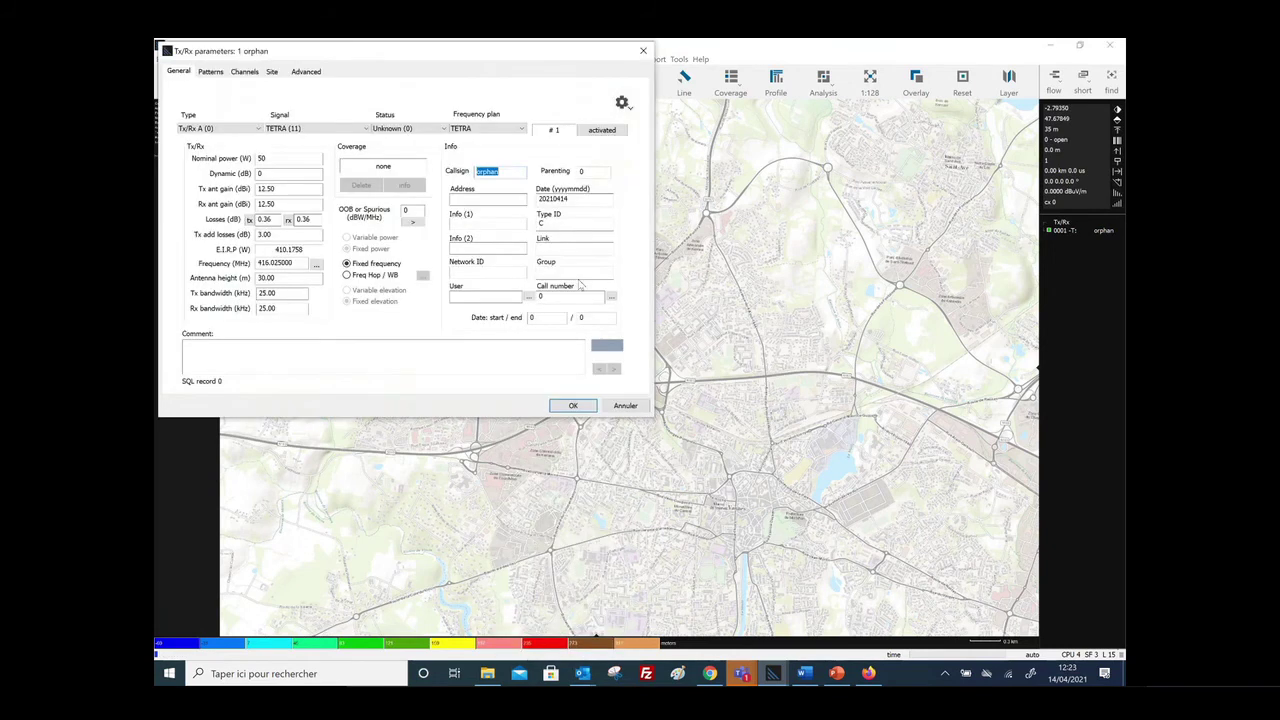
pyautogui.click(622, 103)
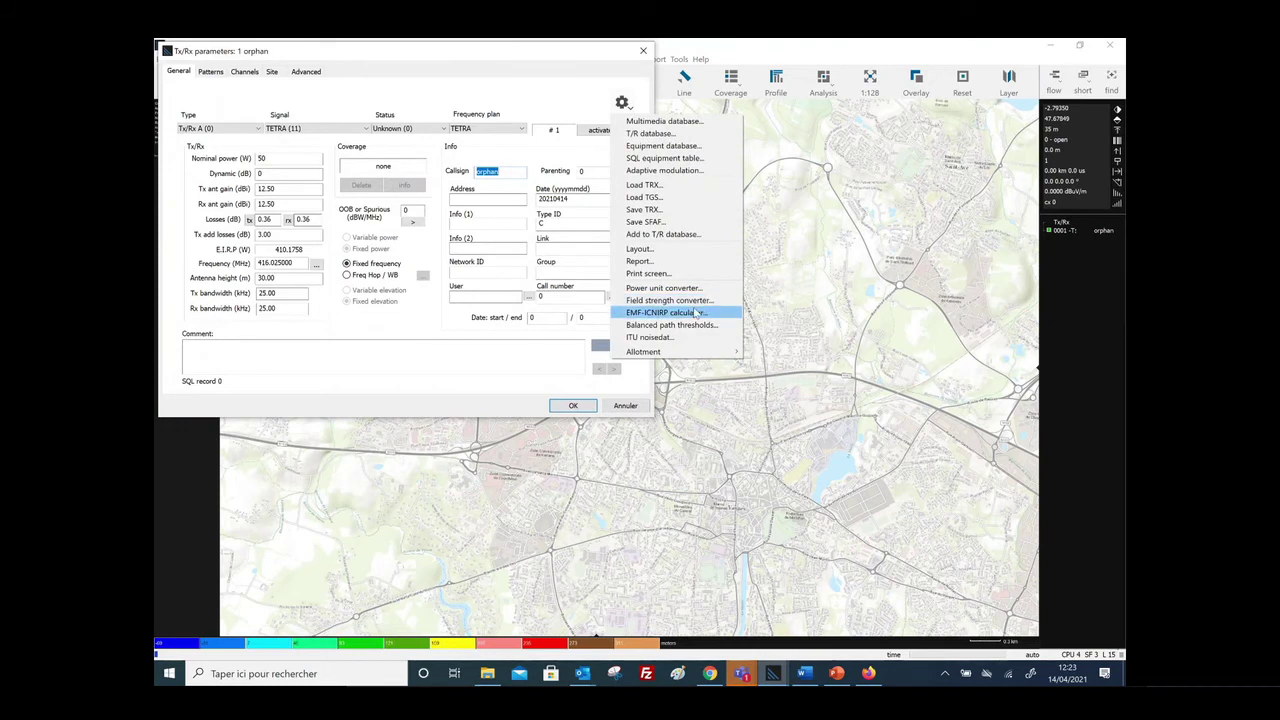
pyautogui.click(646, 328)
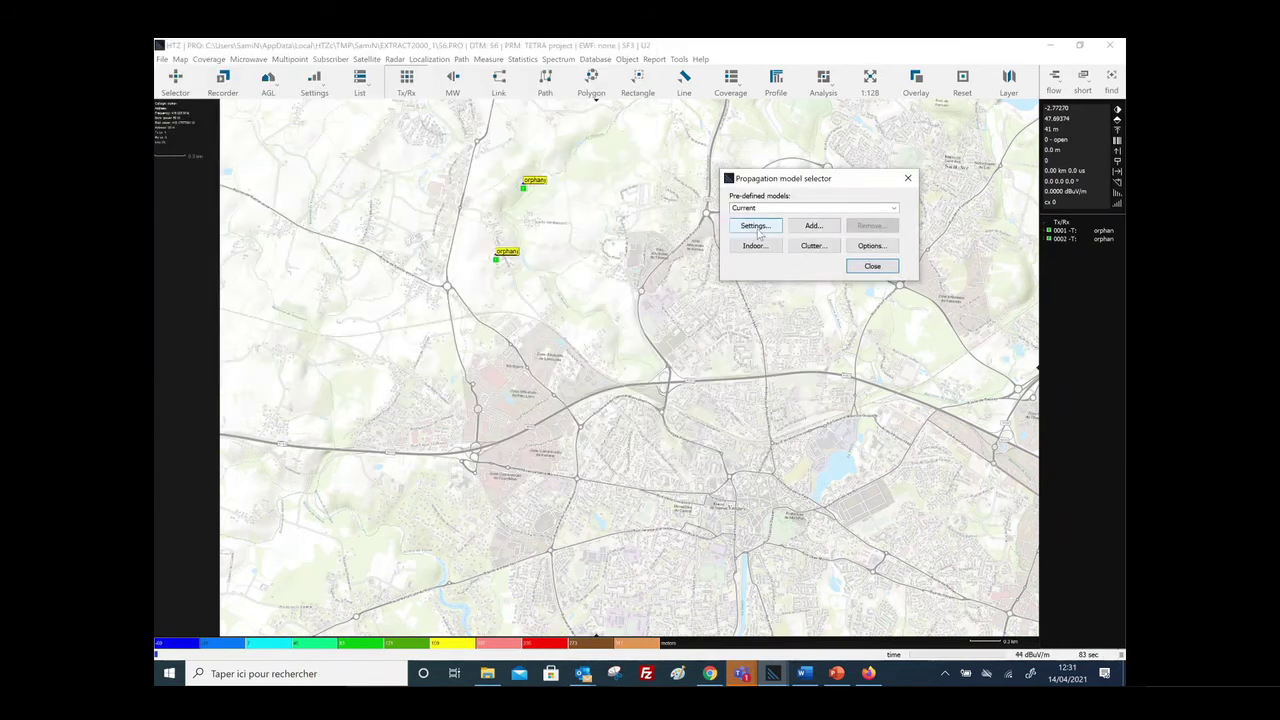
# Inspect the Cost 231 open configuration, and select the deterministic propagation losses model with Coarse integration subpath attenuation
pyautogui.click(755, 224)
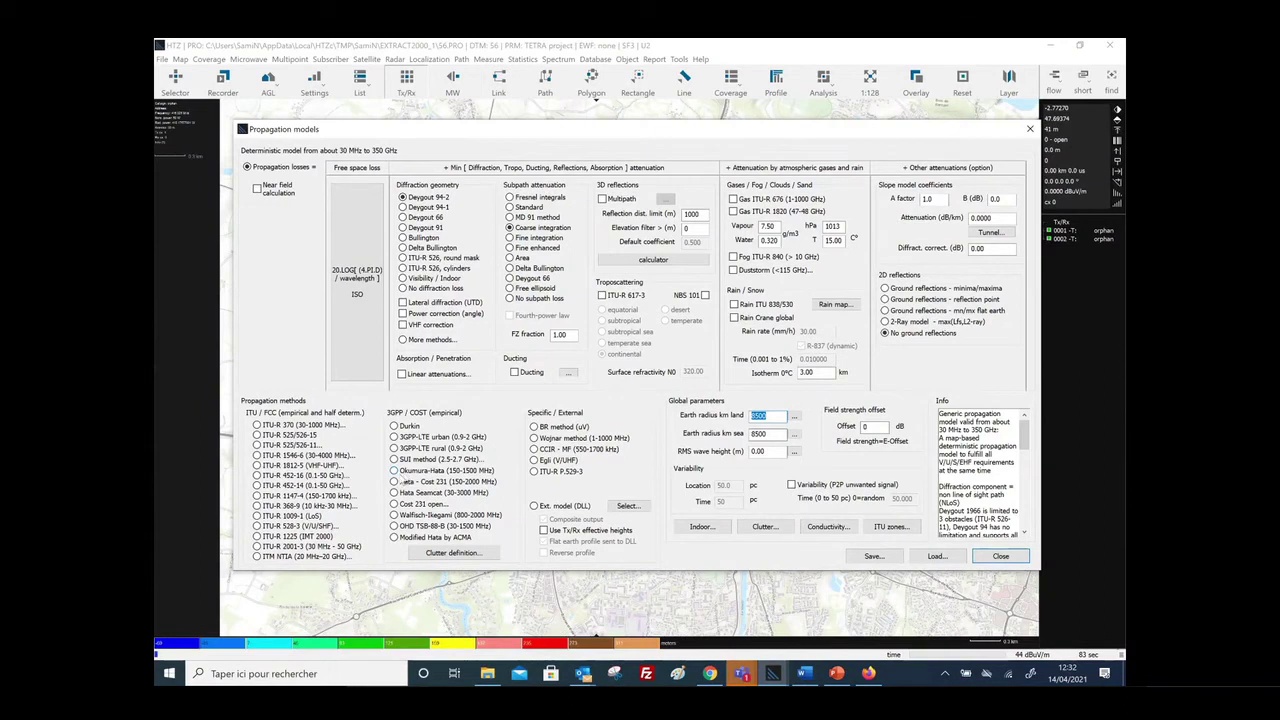
pyautogui.click(394, 471)
pyautogui.click(395, 505)
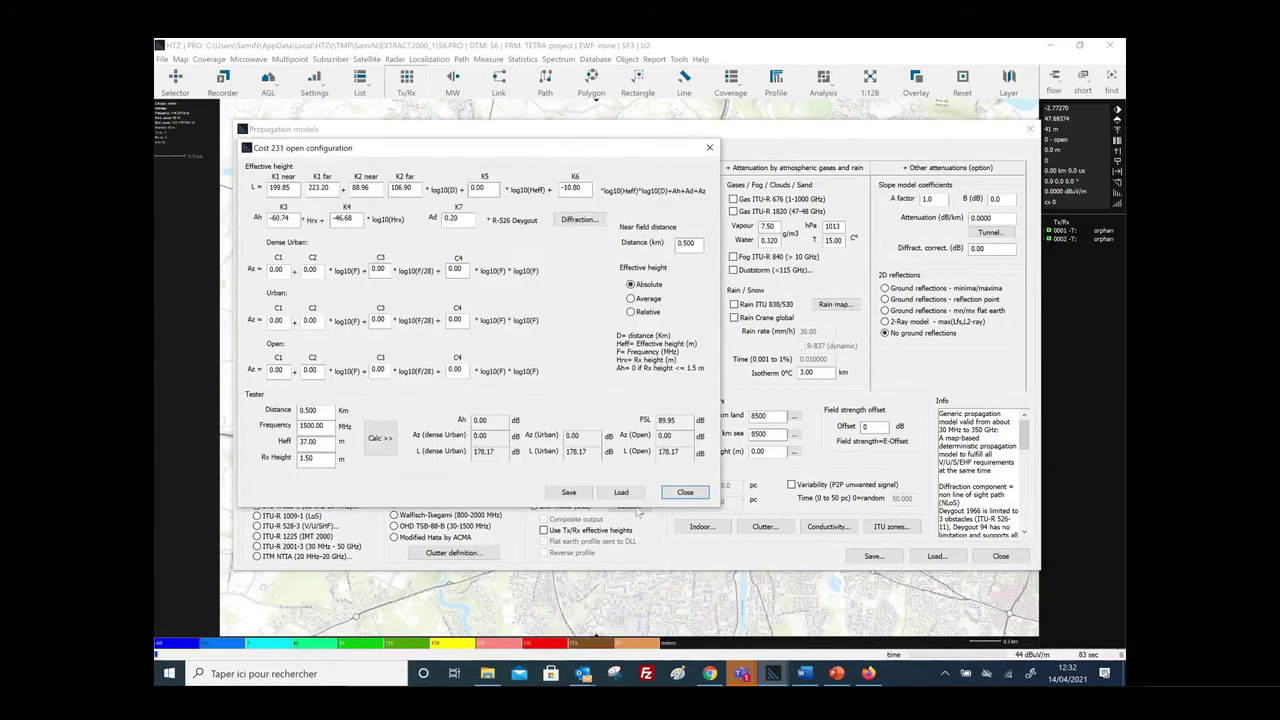
pyautogui.click(687, 493)
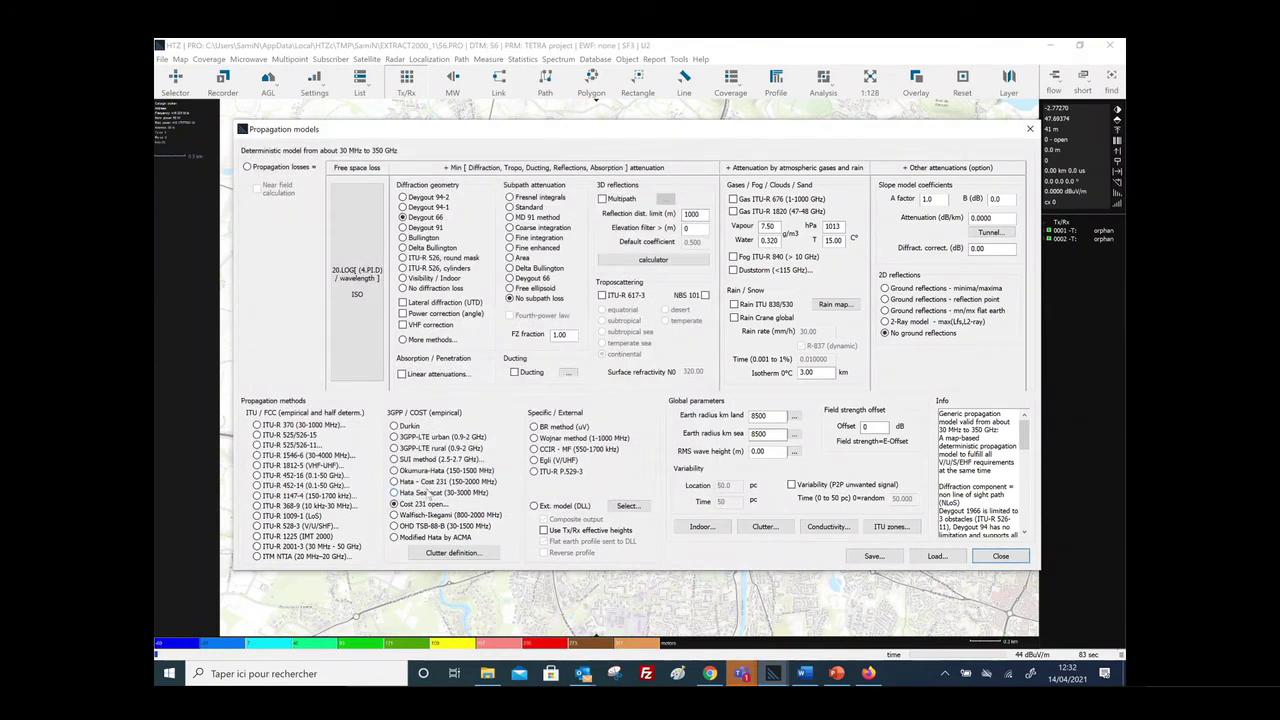
pyautogui.click(247, 167)
pyautogui.click(513, 229)
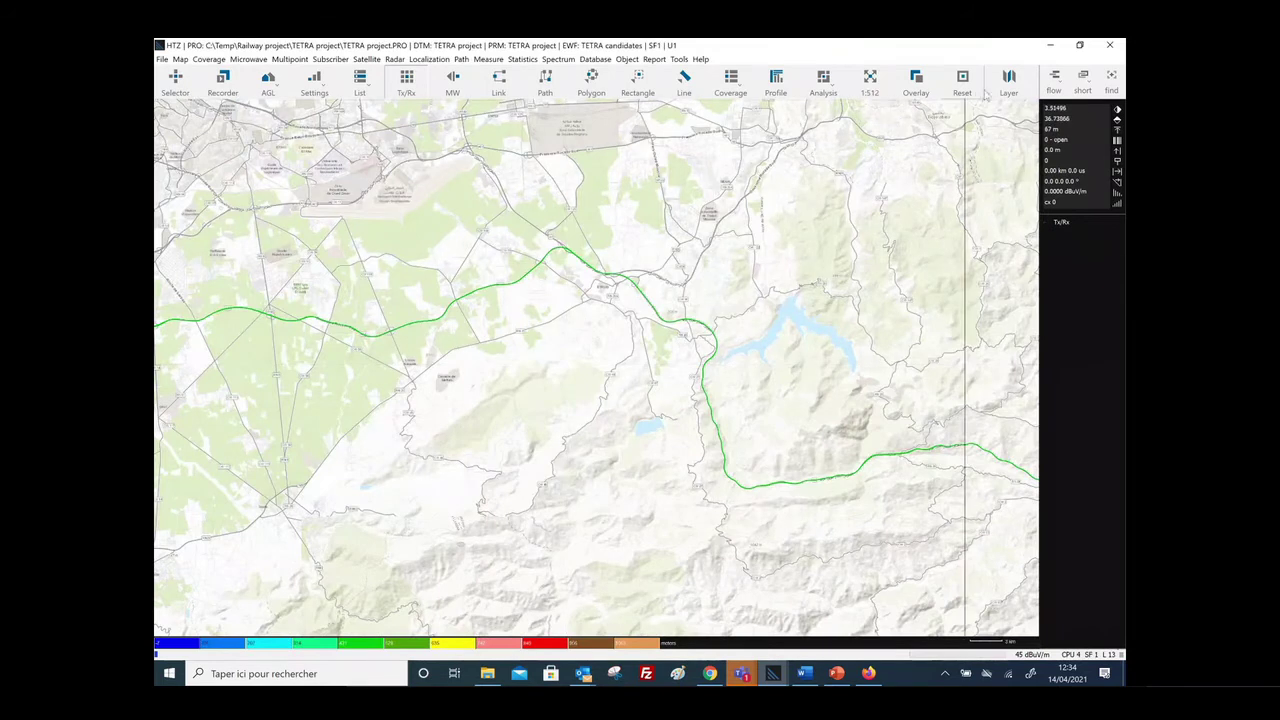
# Inspect the project's map properties, including the DTM step and the clutter surfaces
pyautogui.click(971, 84)
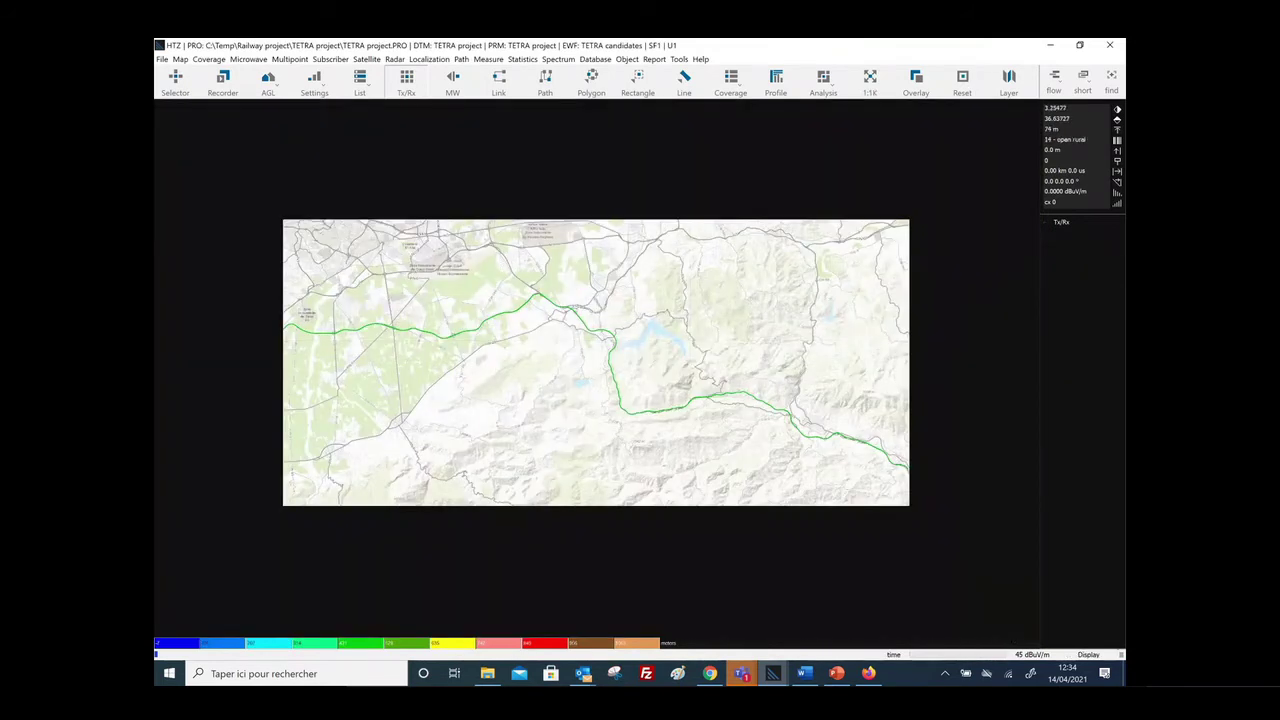
pyautogui.scroll(1, 632, 265)
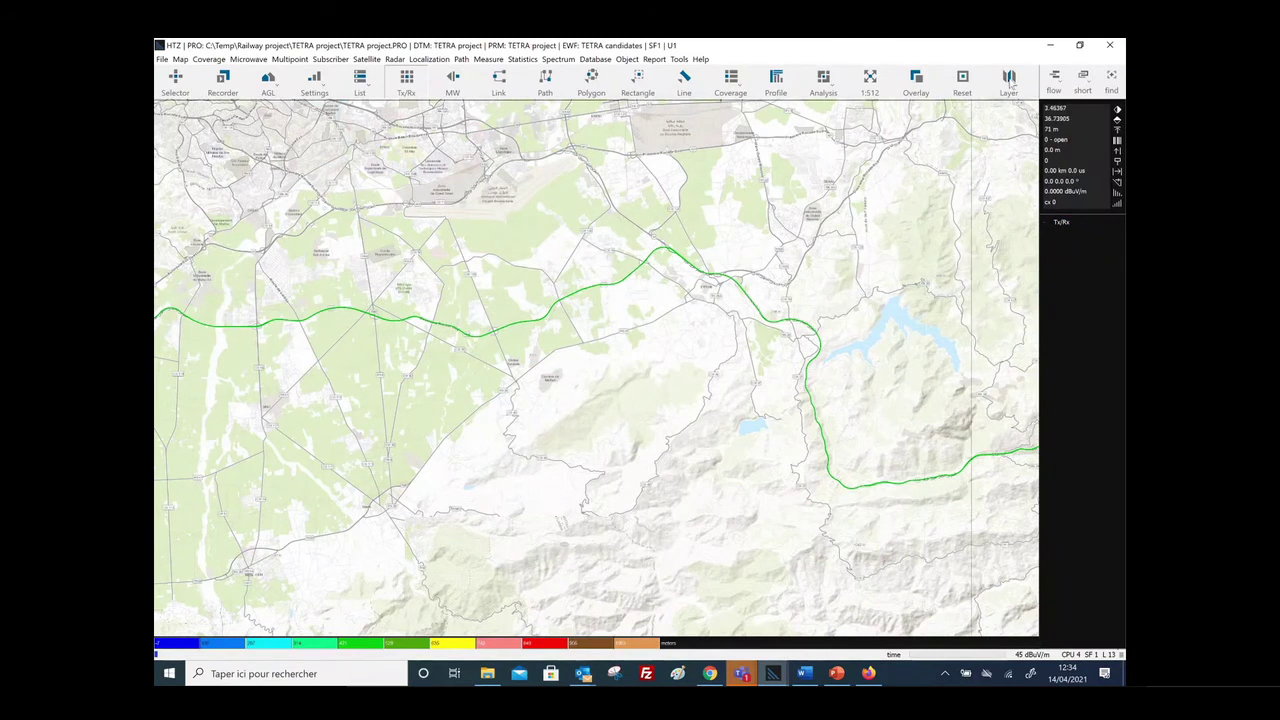
pyautogui.click(180, 59)
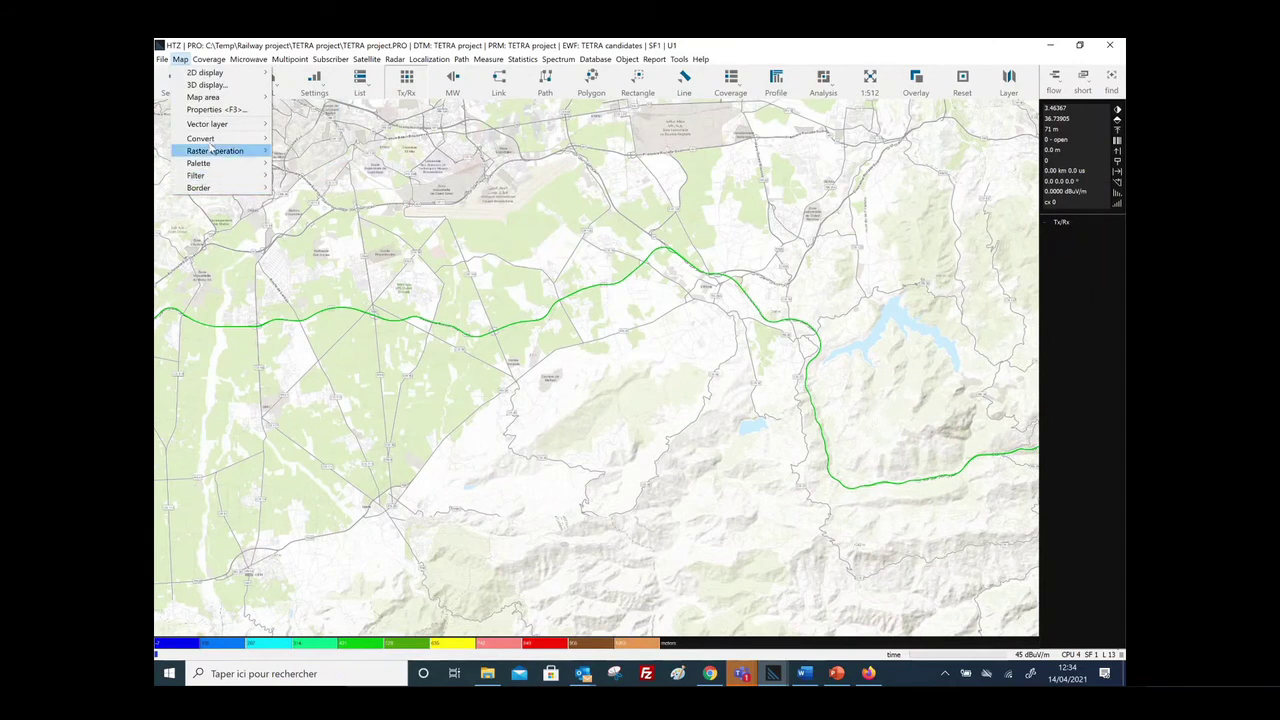
pyautogui.press('F3')
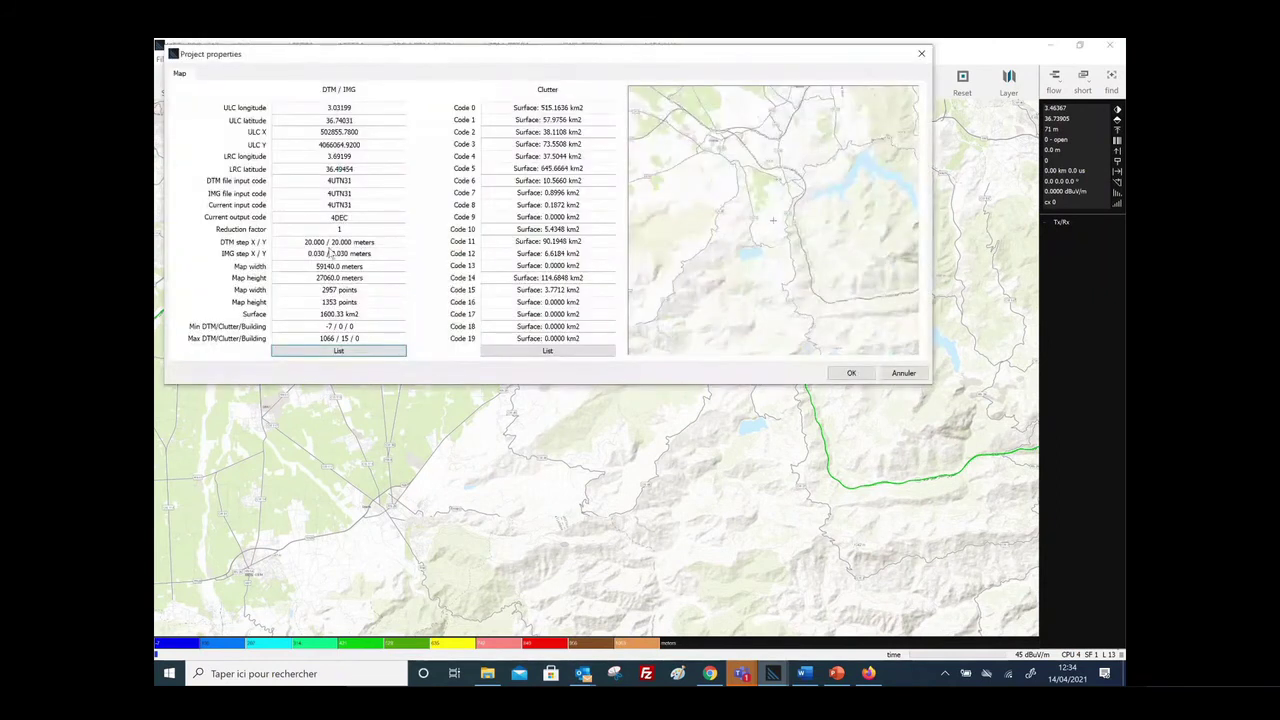
pyautogui.click(921, 53)
# Switch the base map layer to Map+Clutter and check the clutter class along the railway line
pyautogui.click(1008, 95)
pyautogui.click(1015, 127)
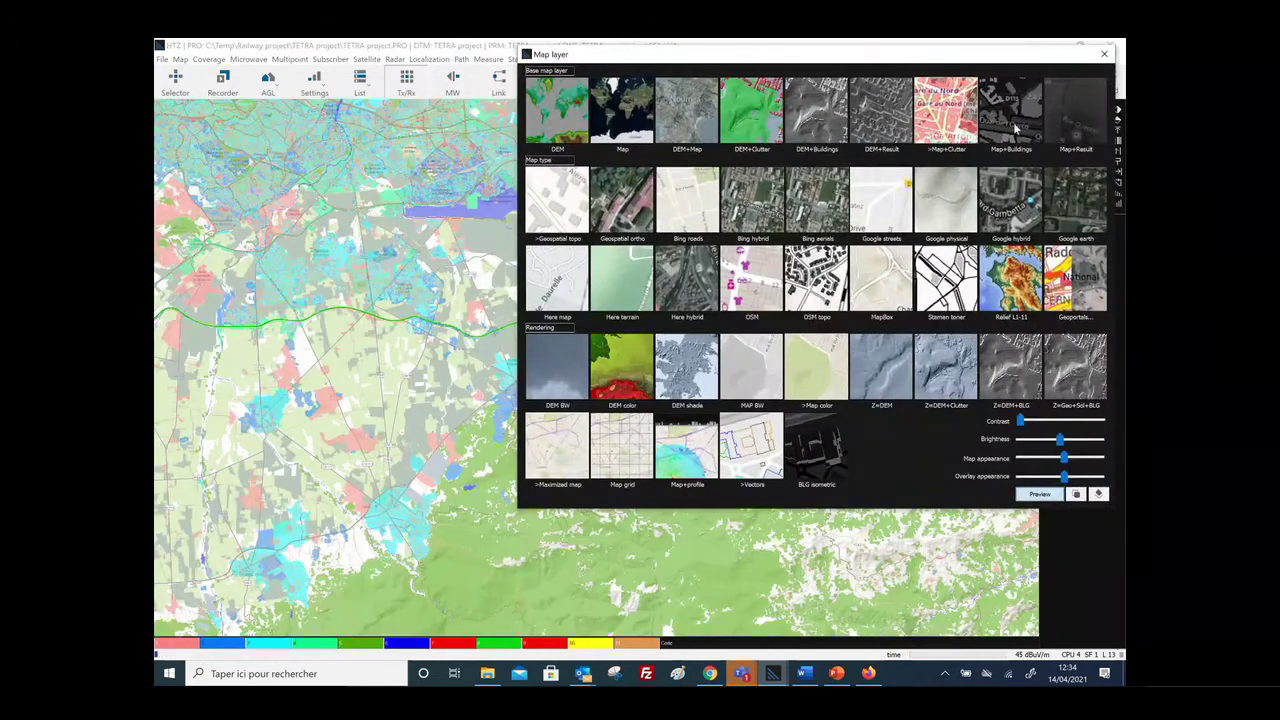
pyautogui.click(1104, 53)
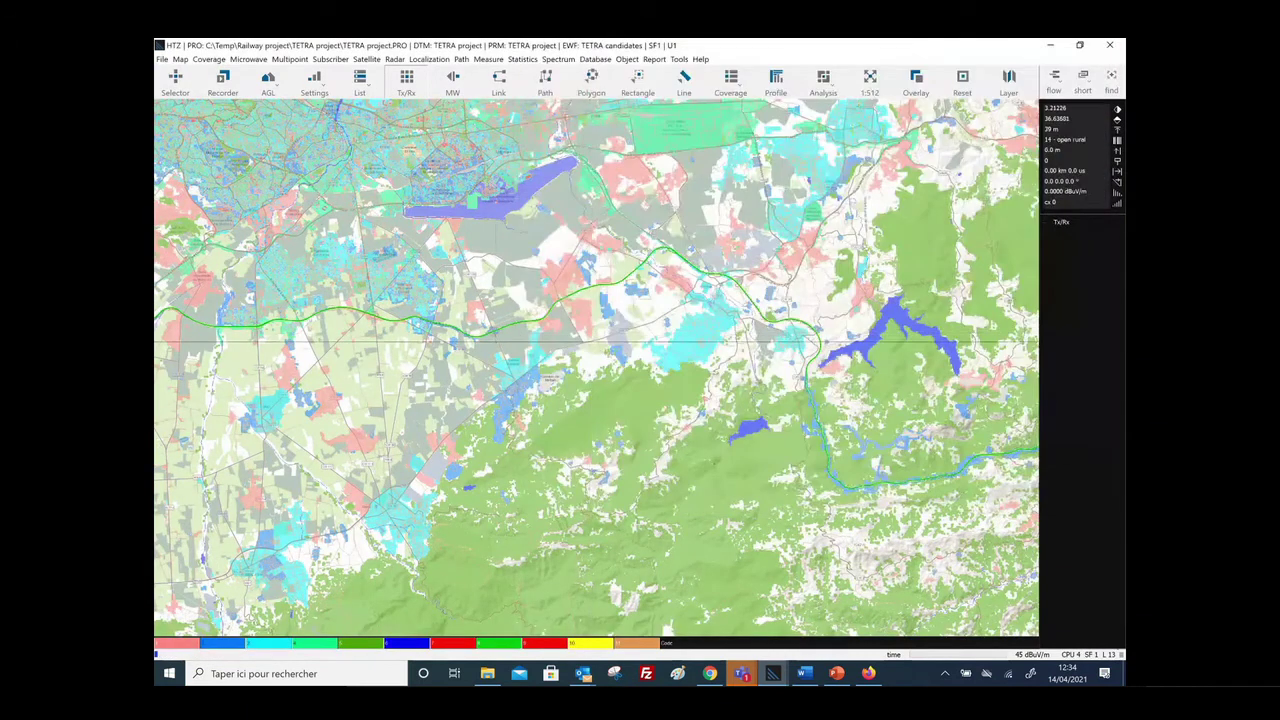
pyautogui.scroll(1, 385, 342)
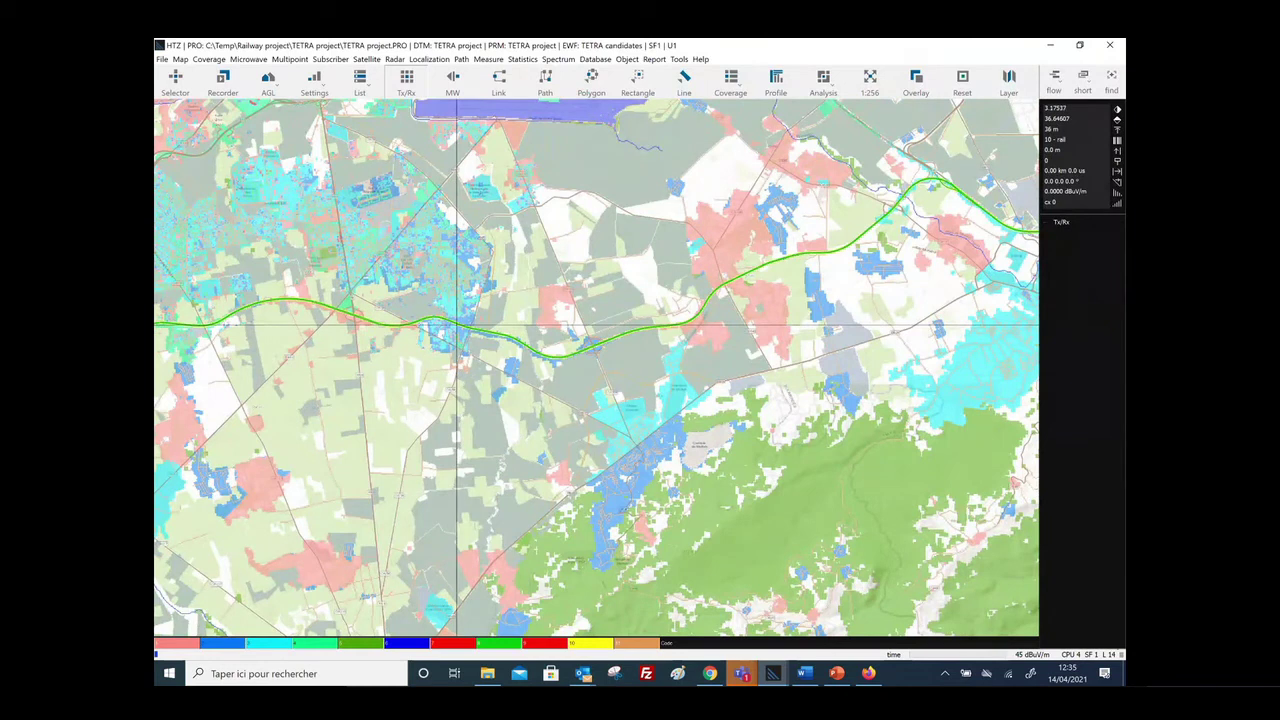
pyautogui.click(1062, 140)
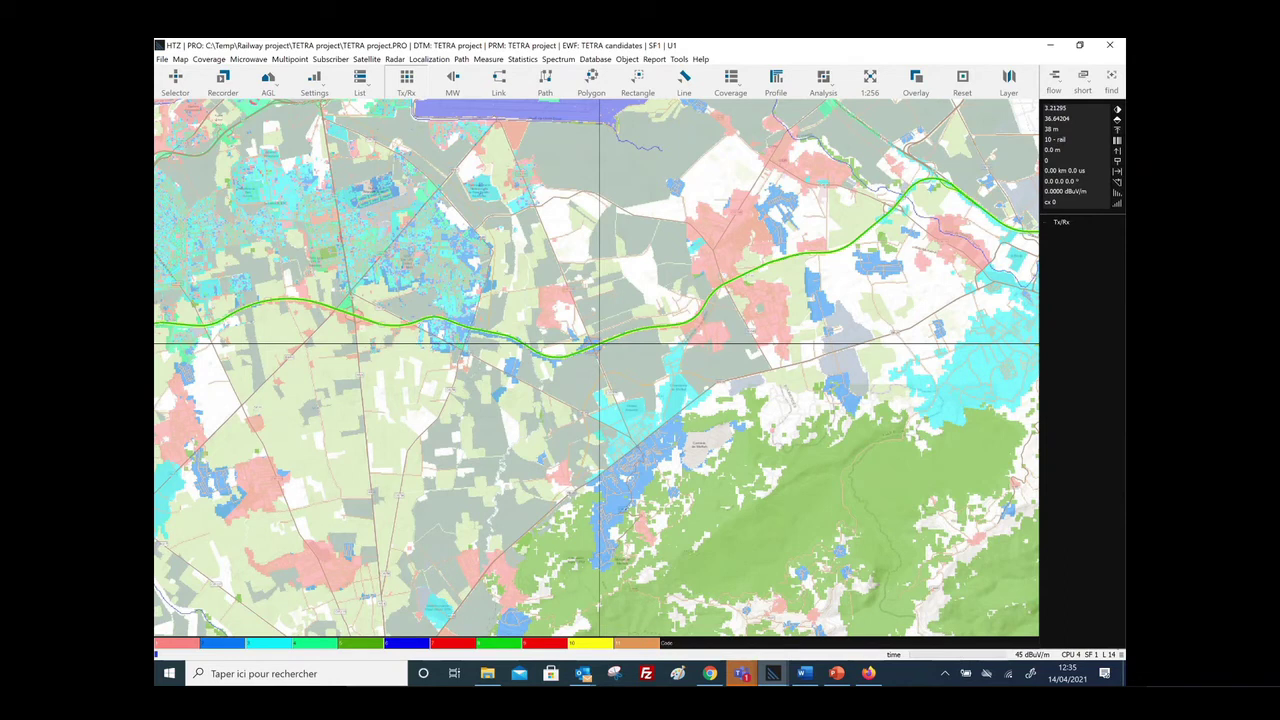
pyautogui.click(870, 80)
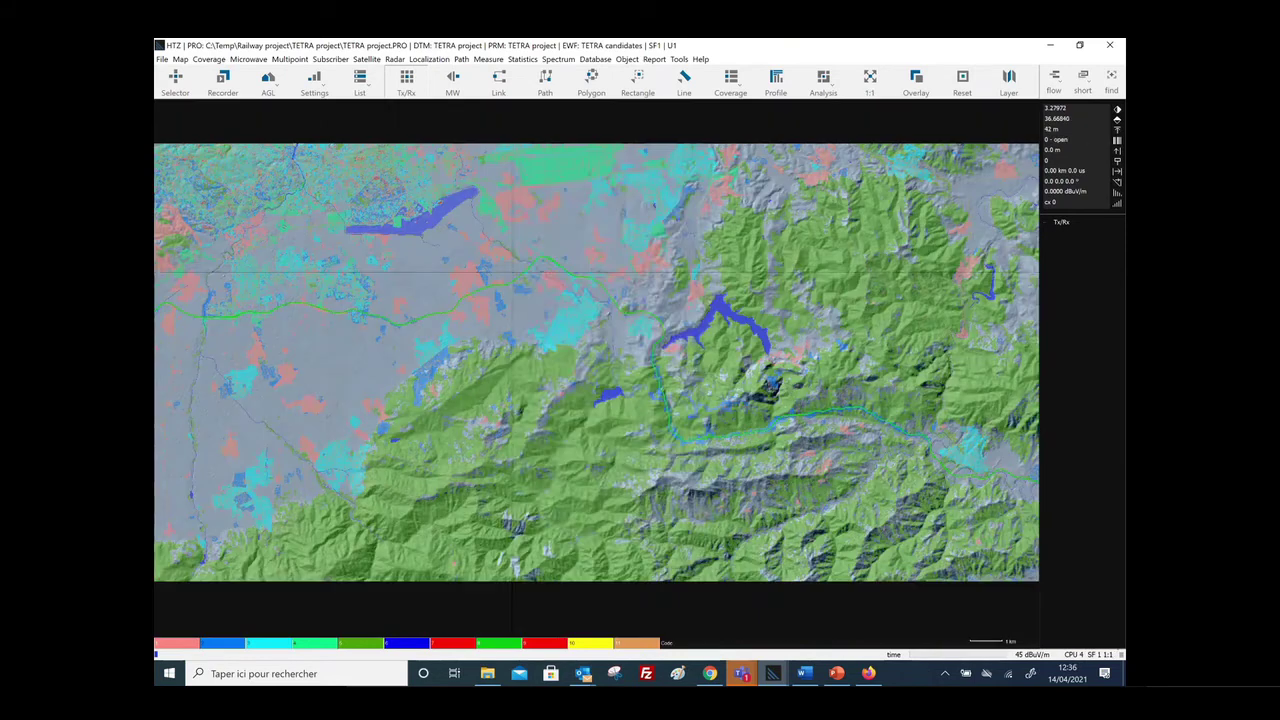
# Examine the ways to add stations to the project, including Tx/Rx placement on the map and generic station import
pyautogui.rightClick(514, 164)
pyautogui.moveTo(586, 170)
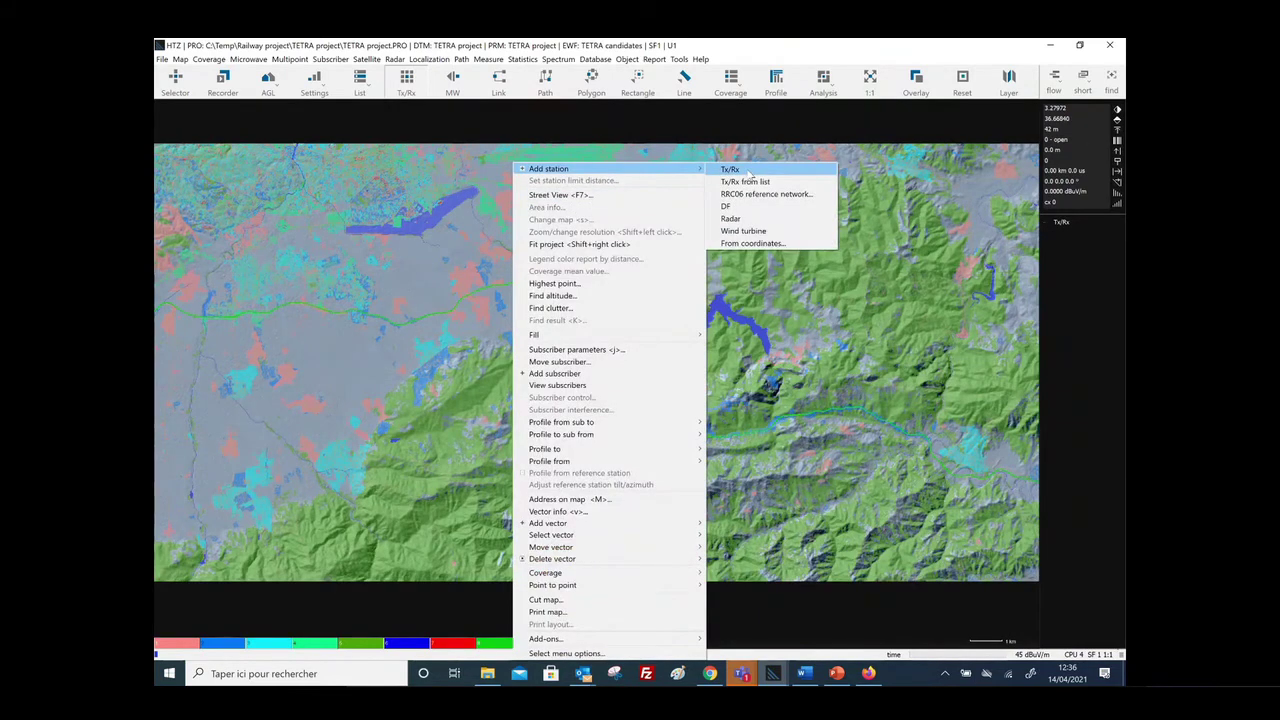
pyautogui.click(161, 59)
pyautogui.moveTo(200, 235)
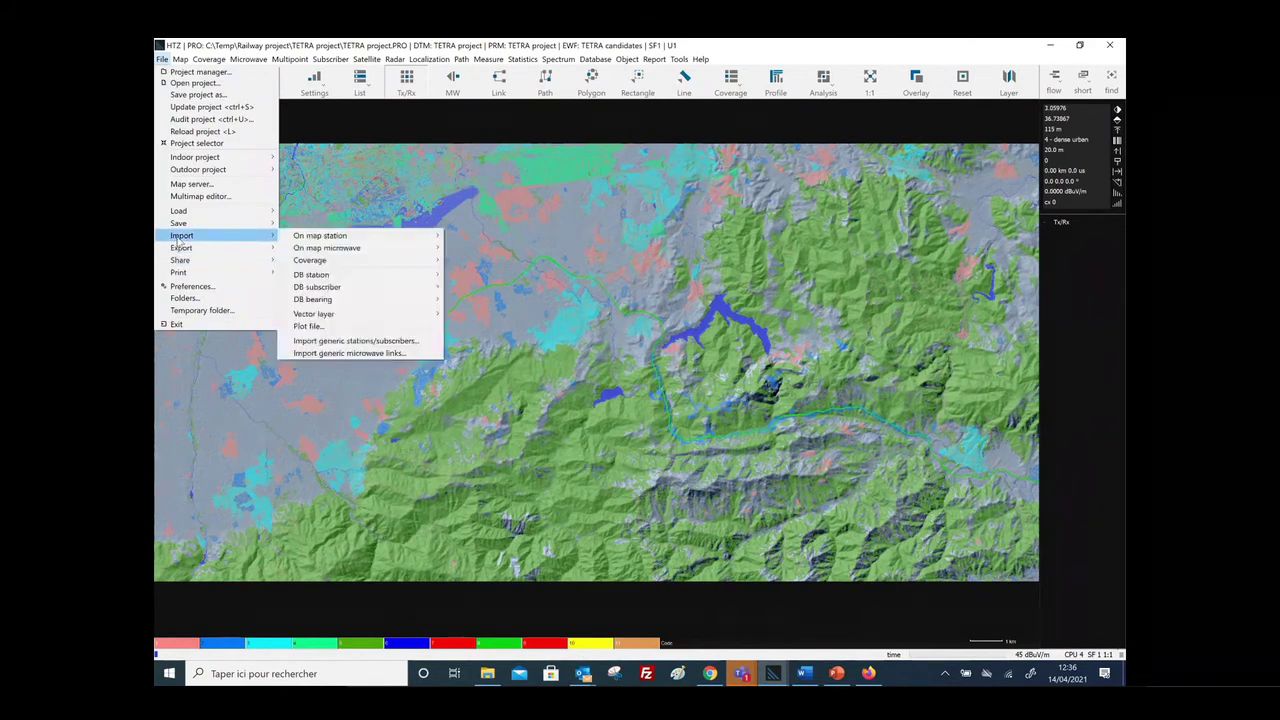
pyautogui.click(380, 345)
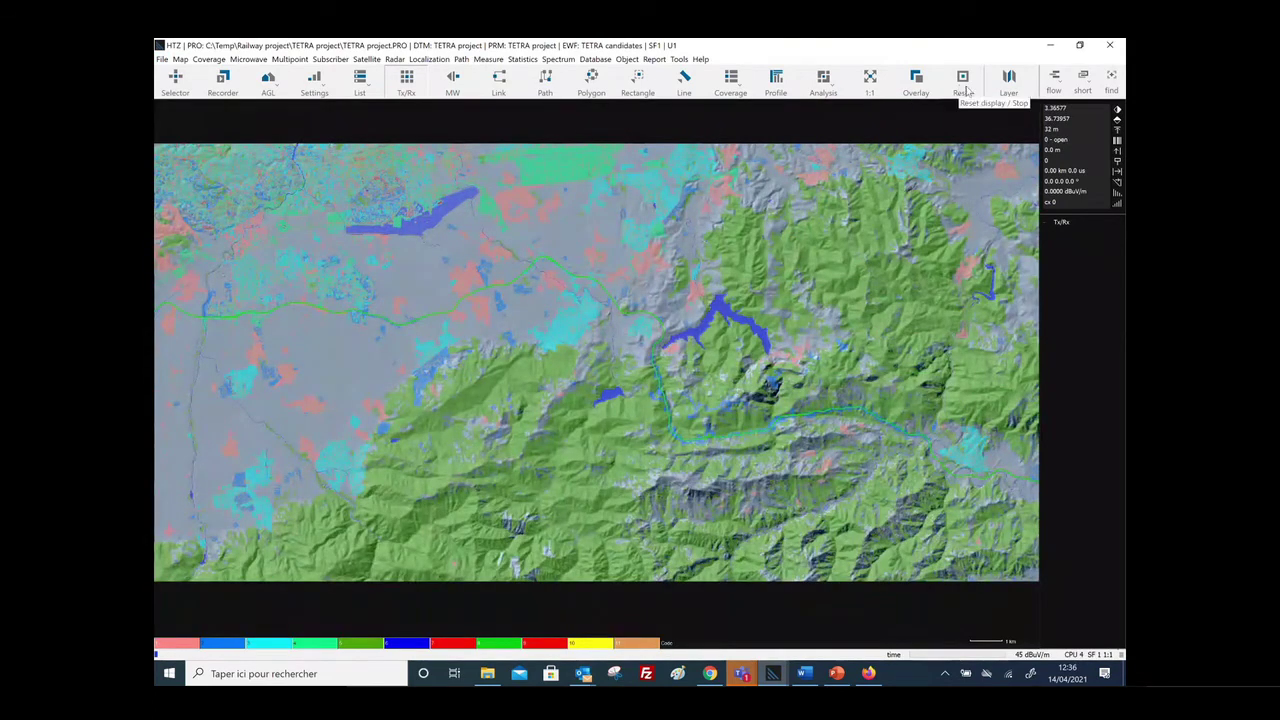
# Reset the display and draw a polygon on the plain just north of the railway line
pyautogui.click(964, 84)
pyautogui.click(591, 82)
pyautogui.click(530, 158)
pyautogui.click(580, 171)
pyautogui.click(601, 242)
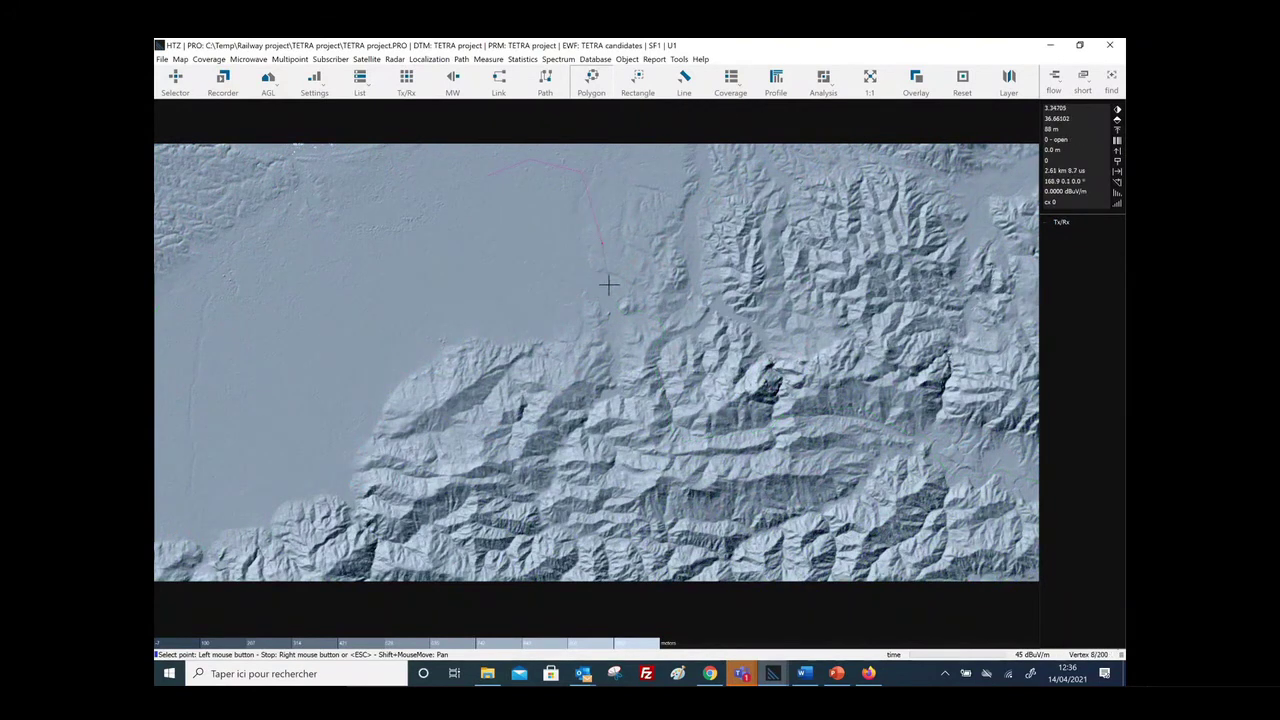
pyautogui.click(449, 200)
# Close the polygon outline and add it to the vector file as a polygon
pyautogui.rightClick(449, 200)
pyautogui.click(490, 249)
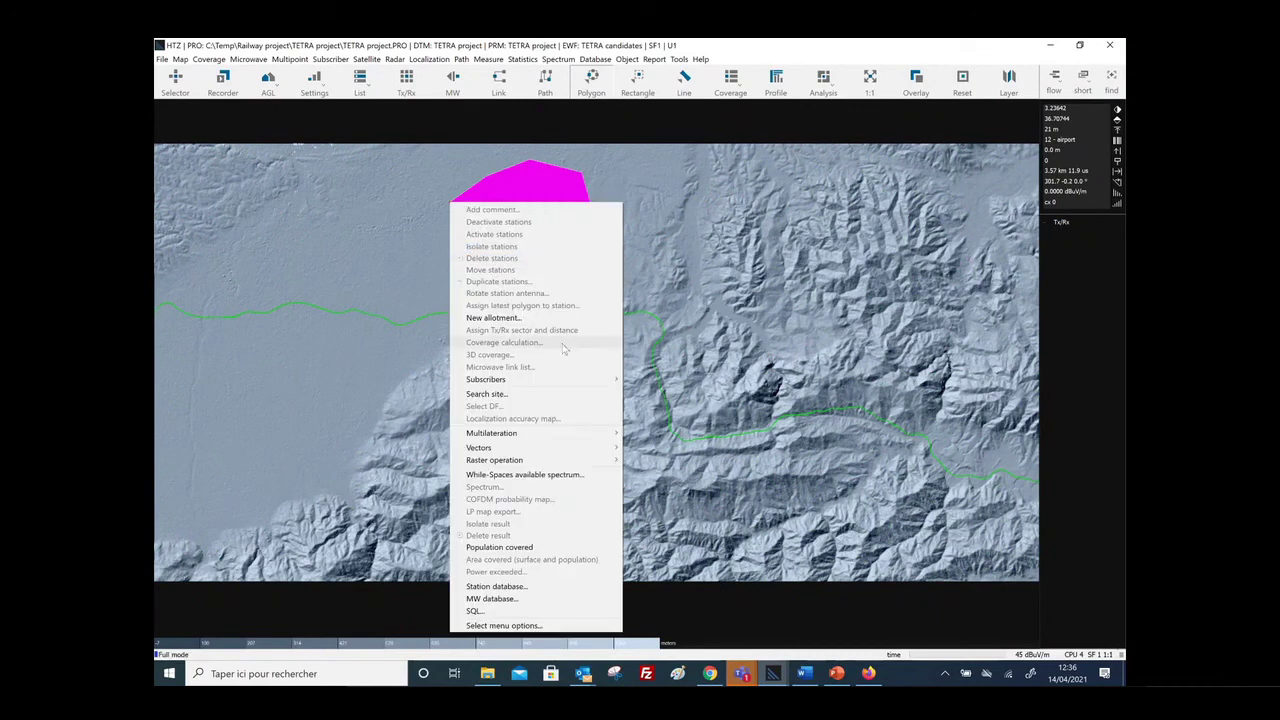
pyautogui.moveTo(578, 448)
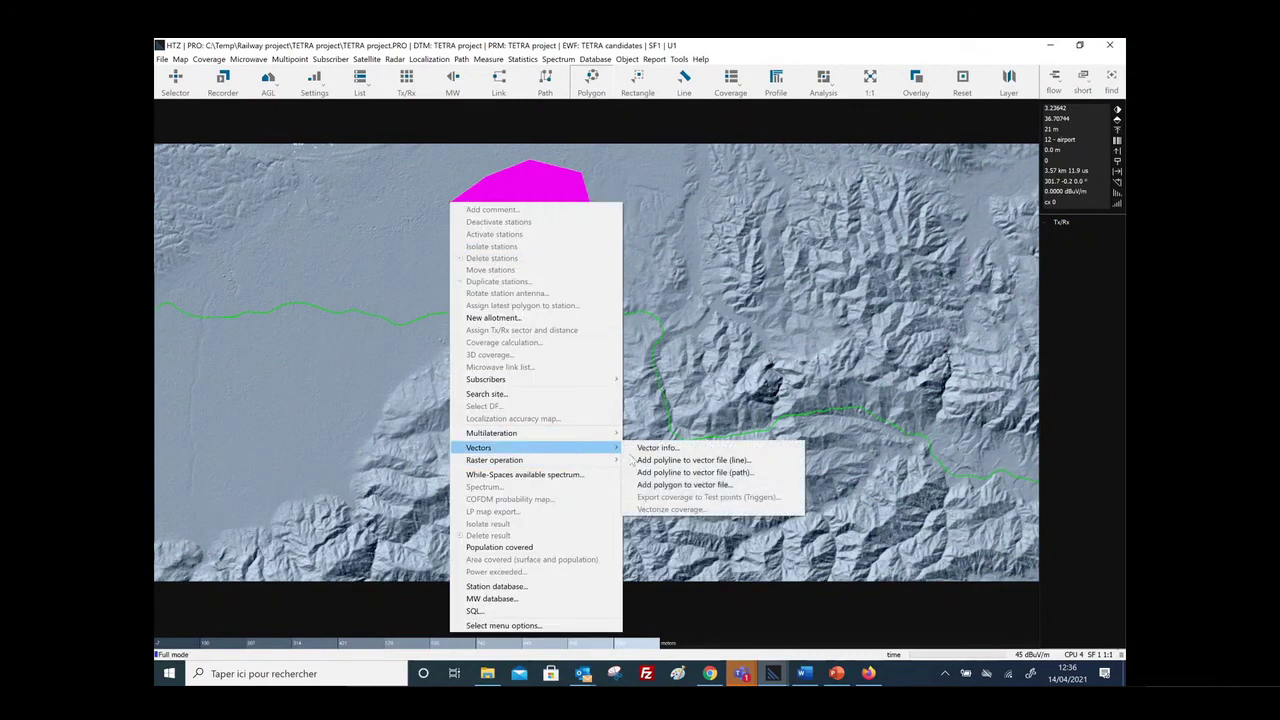
pyautogui.click(718, 485)
pyautogui.click(880, 390)
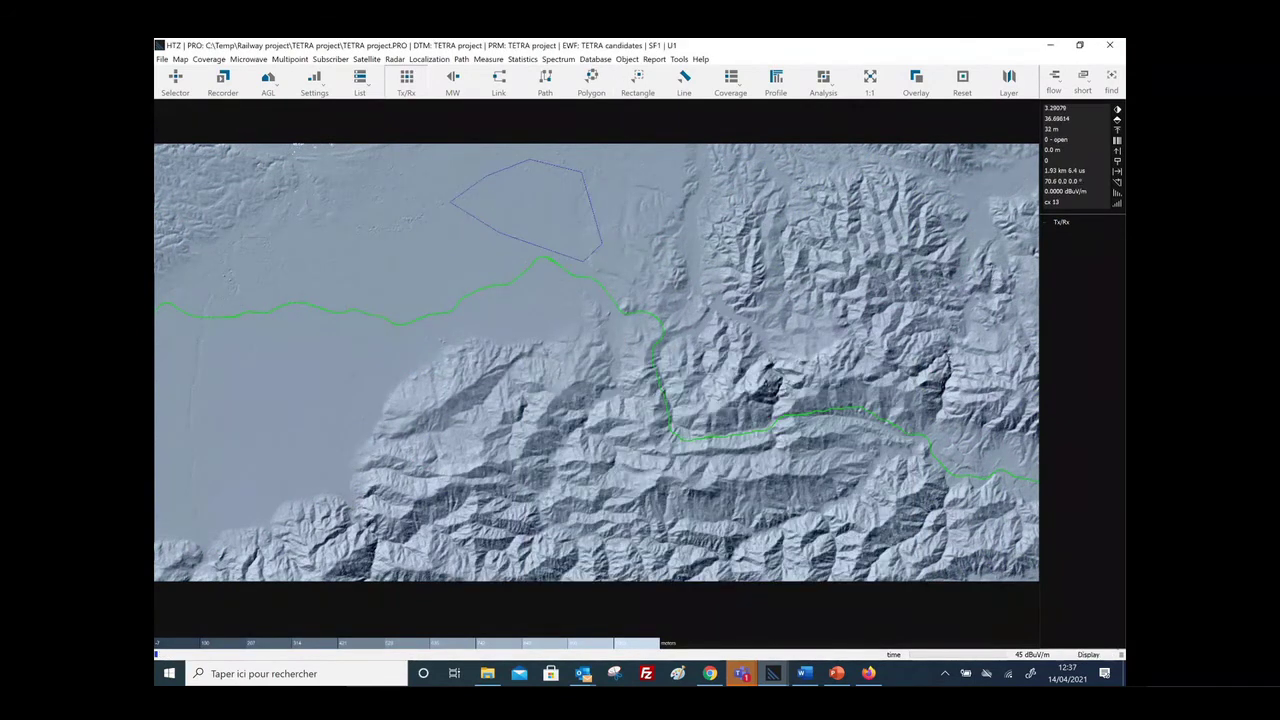
# Examine the vector layer import formats and the source and destination options of the vector converter
pyautogui.scroll(2, 464, 190)
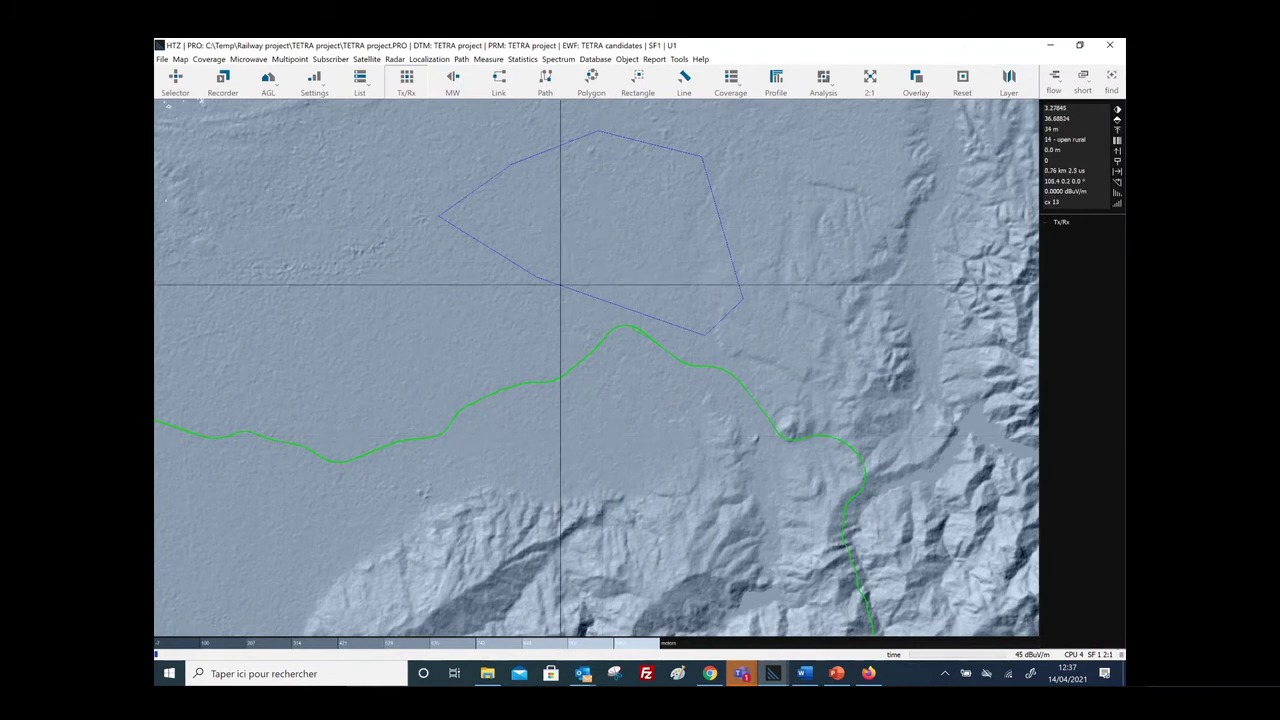
pyautogui.click(161, 60)
pyautogui.moveTo(219, 235)
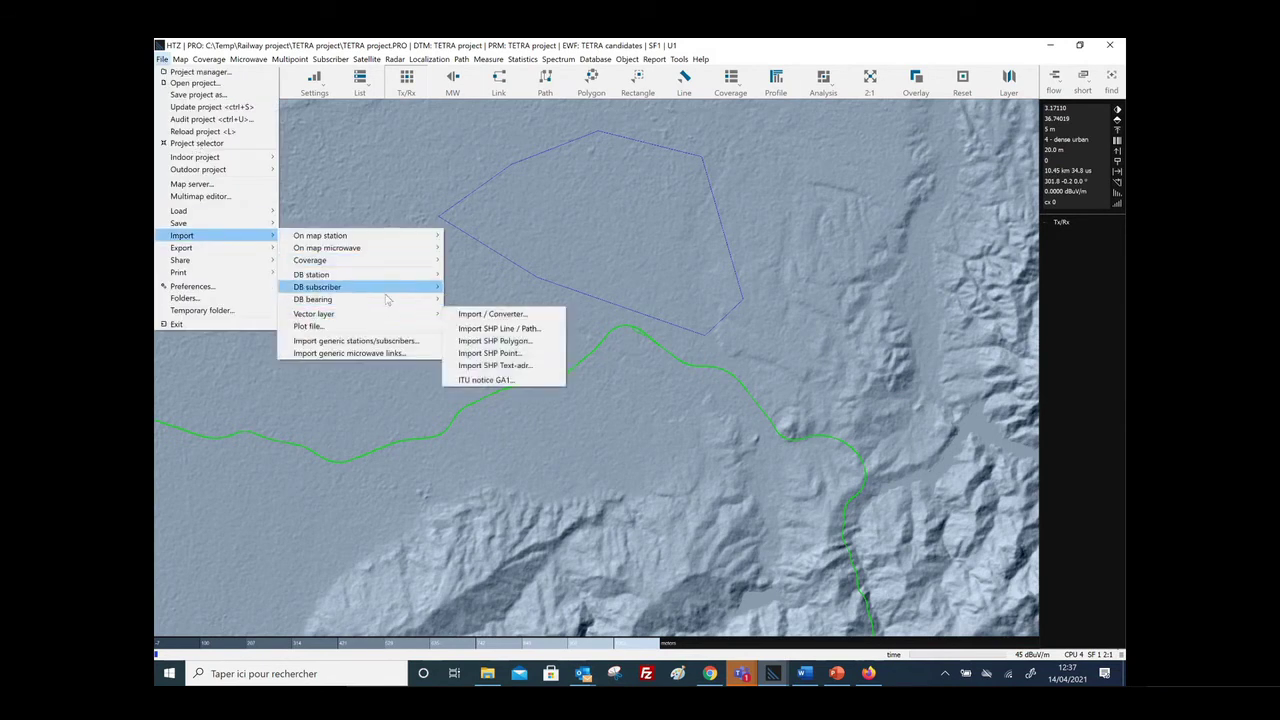
pyautogui.moveTo(389, 317)
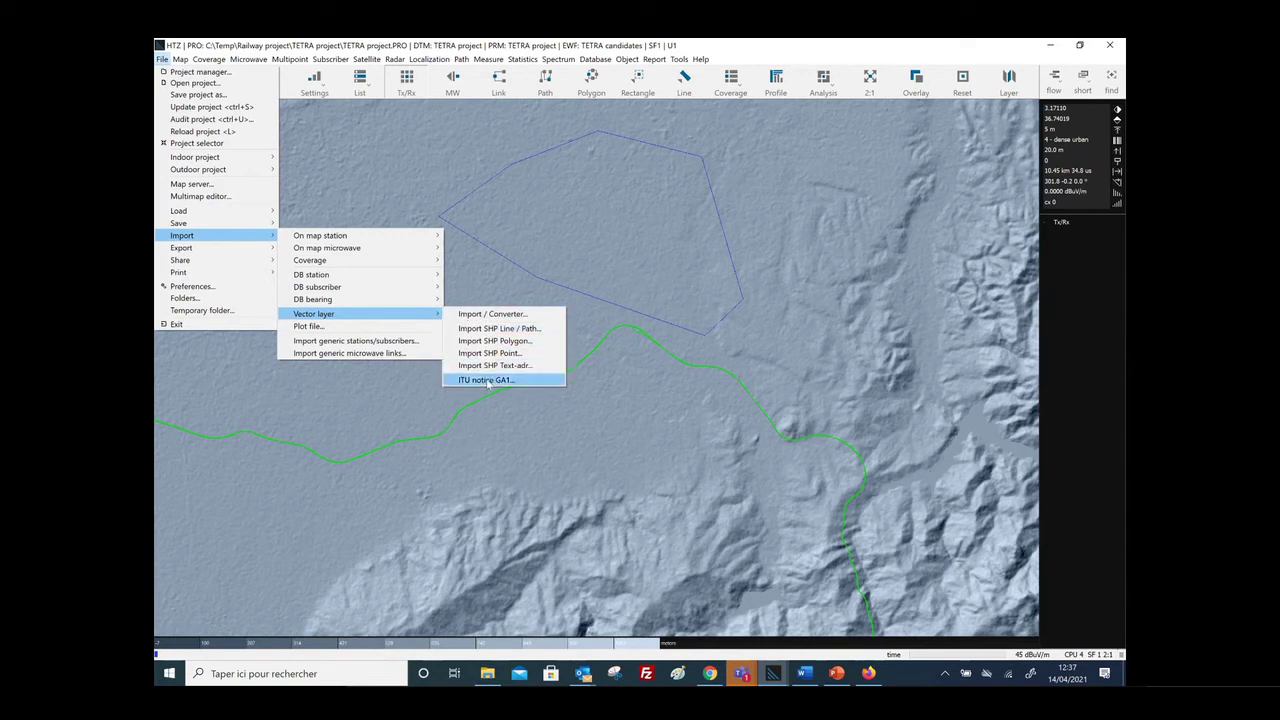
pyautogui.click(494, 316)
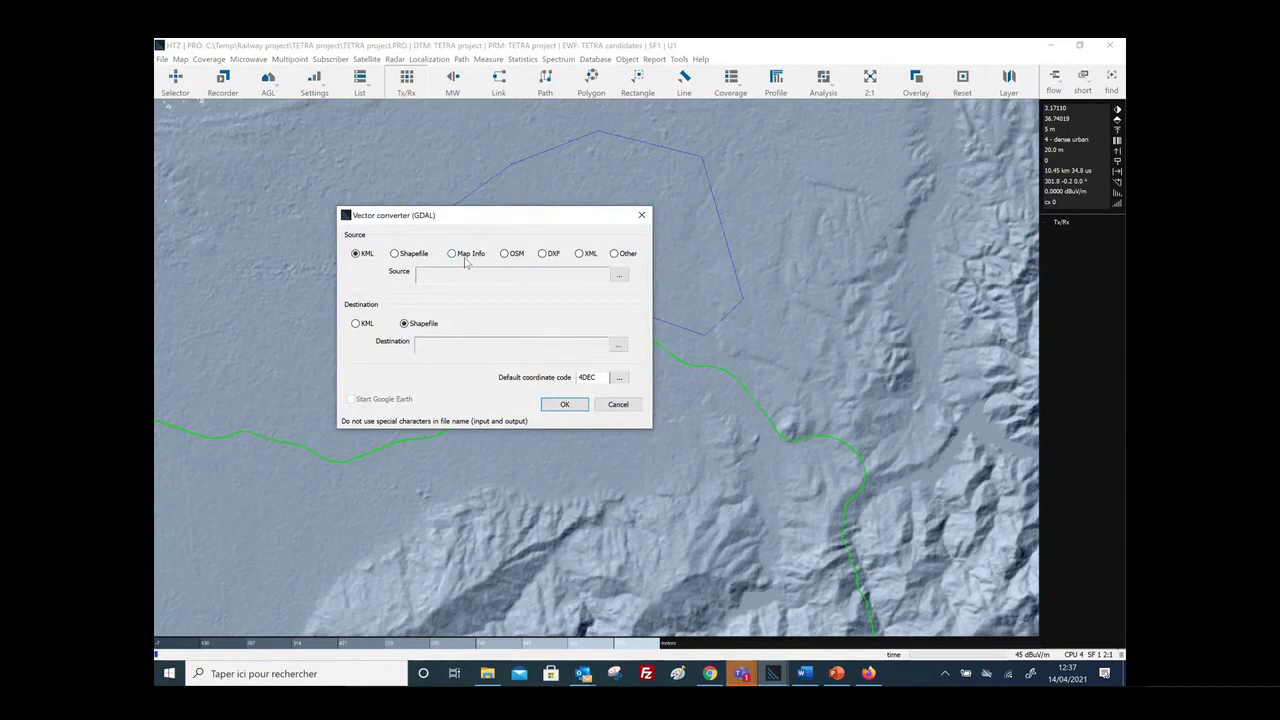
pyautogui.click(641, 215)
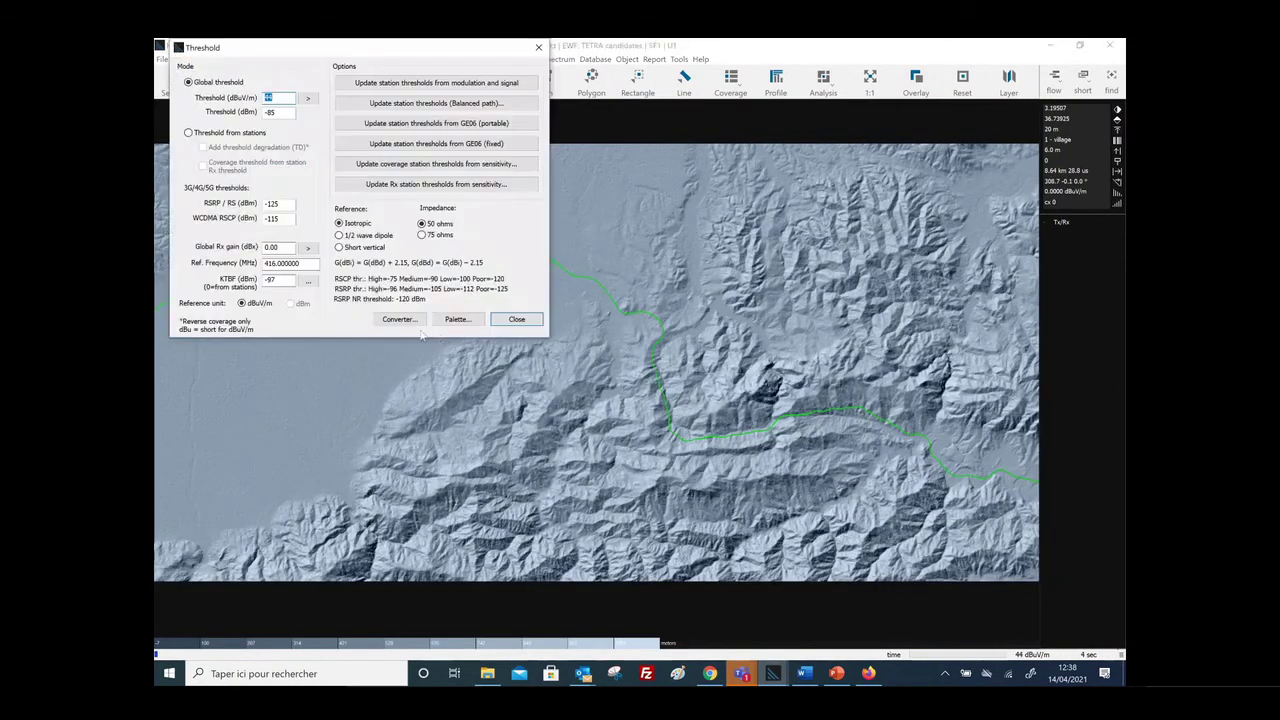
# Open the field strength converter from the threshold settings and examine the coverage objective's probability and standard deviation
pyautogui.click(399, 319)
pyautogui.doubleClick(369, 440)
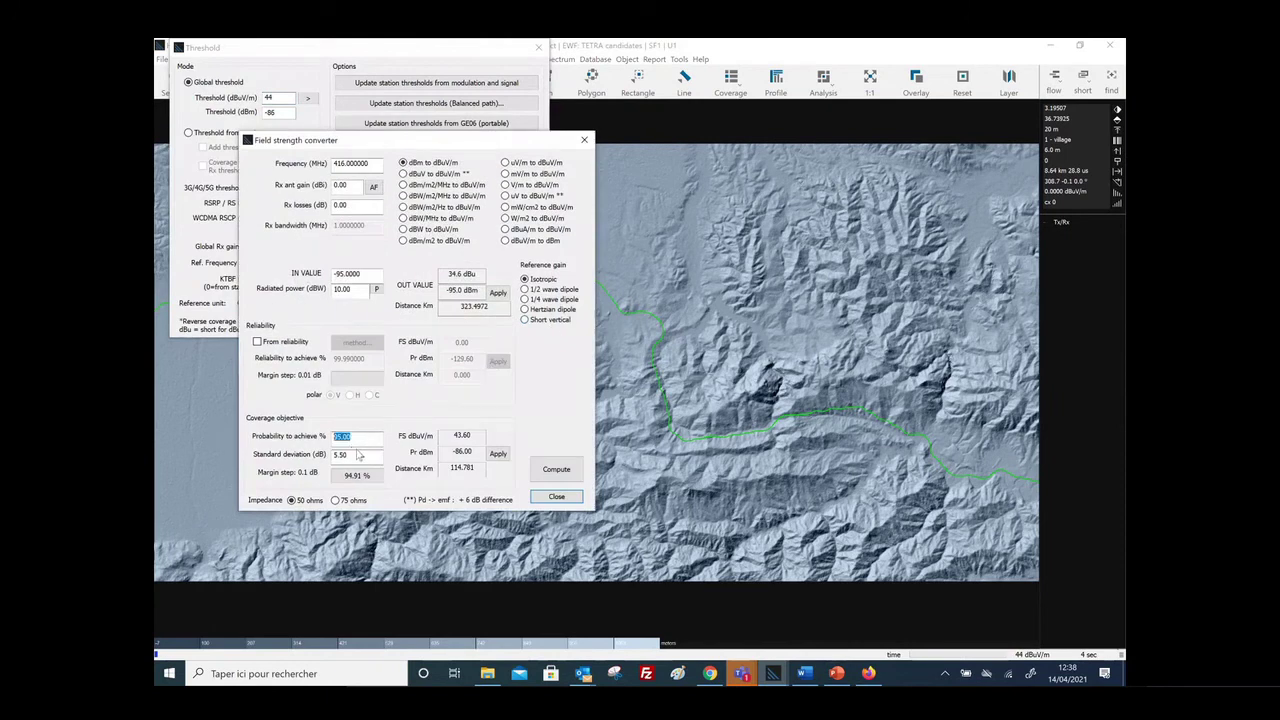
pyautogui.doubleClick(360, 455)
pyautogui.hotkey('shift', 'Tab')
pyautogui.click(338, 455)
pyautogui.doubleClick(477, 455)
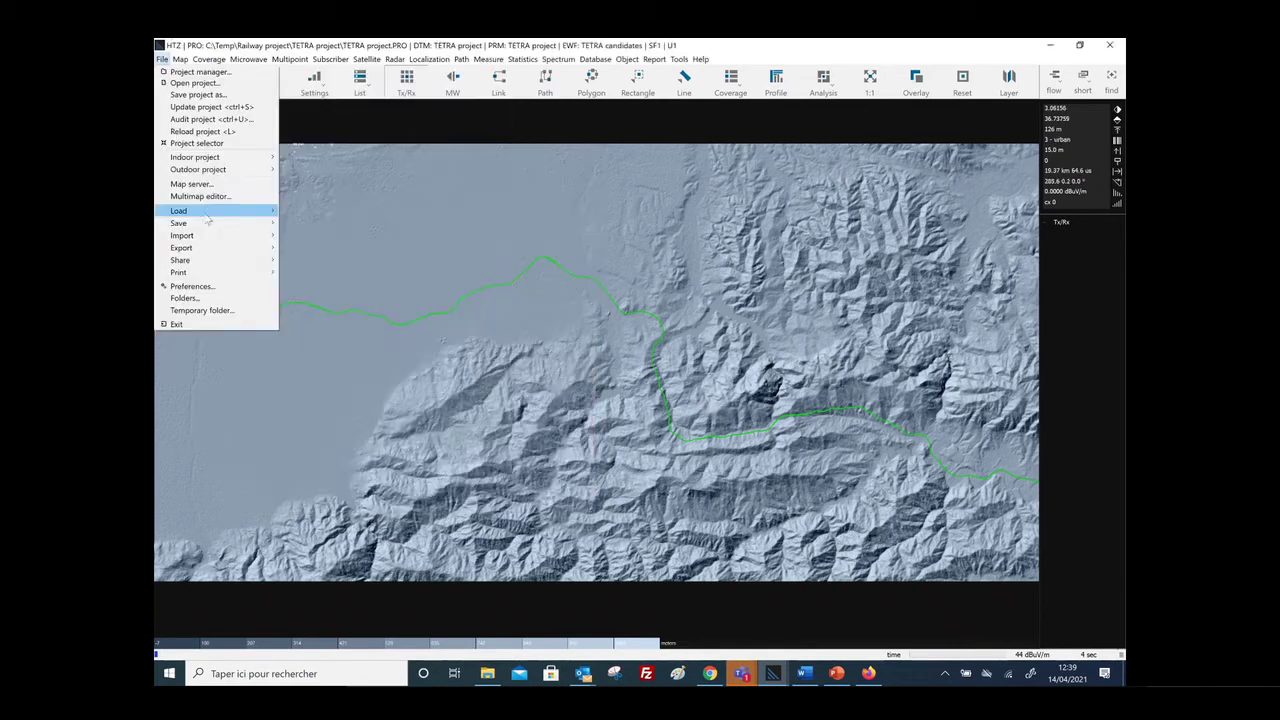
# Load the network file TETRA candidates.EWFx into the project
pyautogui.click(205, 209)
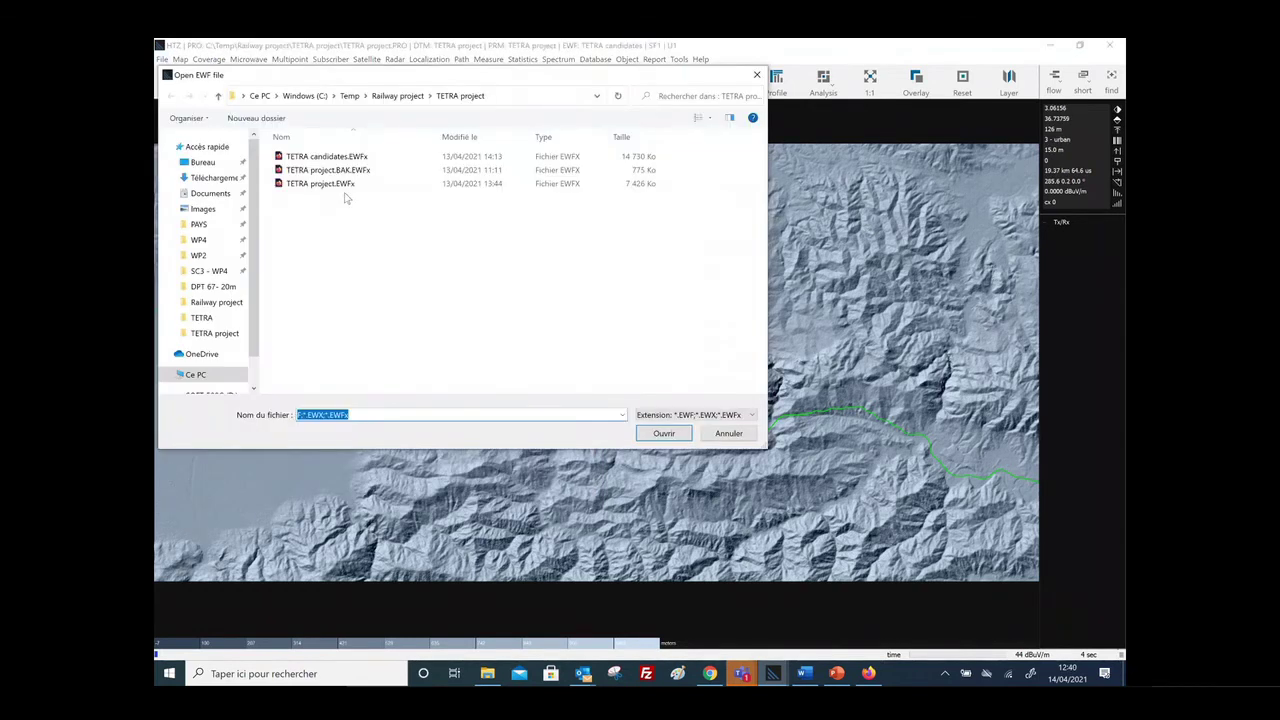
pyautogui.doubleClick(327, 157)
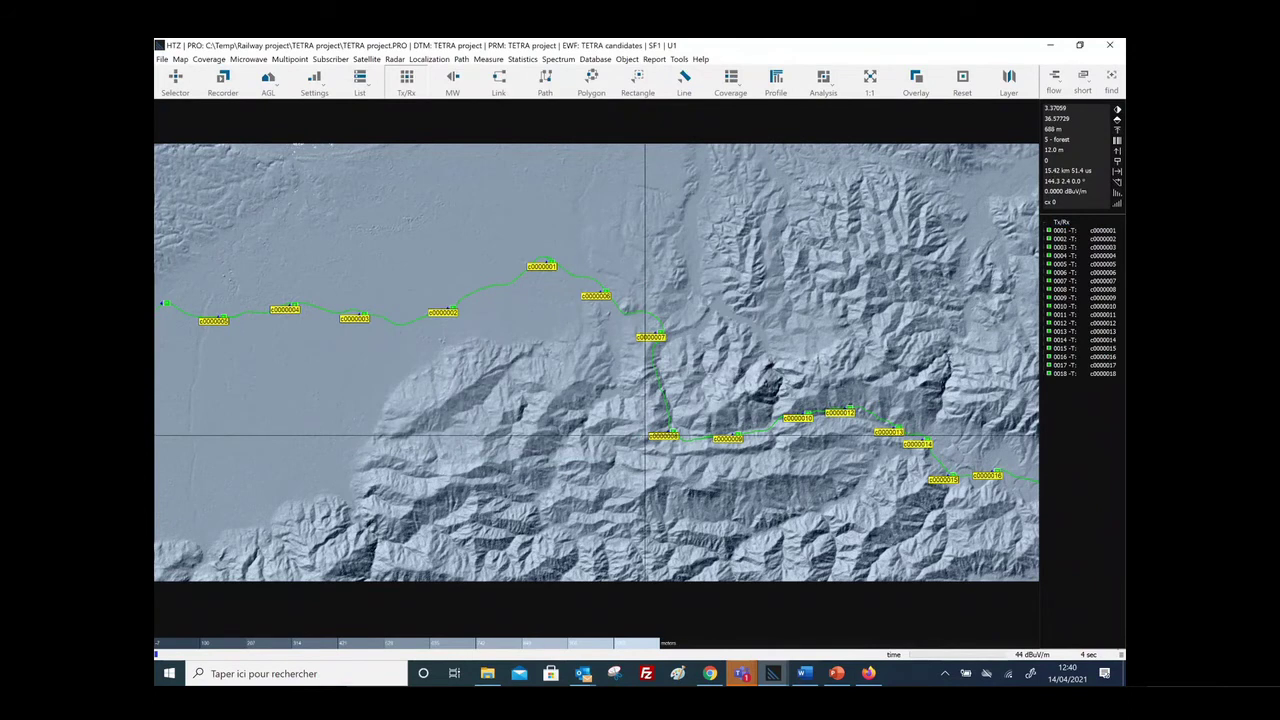
# Review the general radio parameters and antenna patterns of candidate station c0000001
pyautogui.rightClick(548, 263)
pyautogui.click(598, 266)
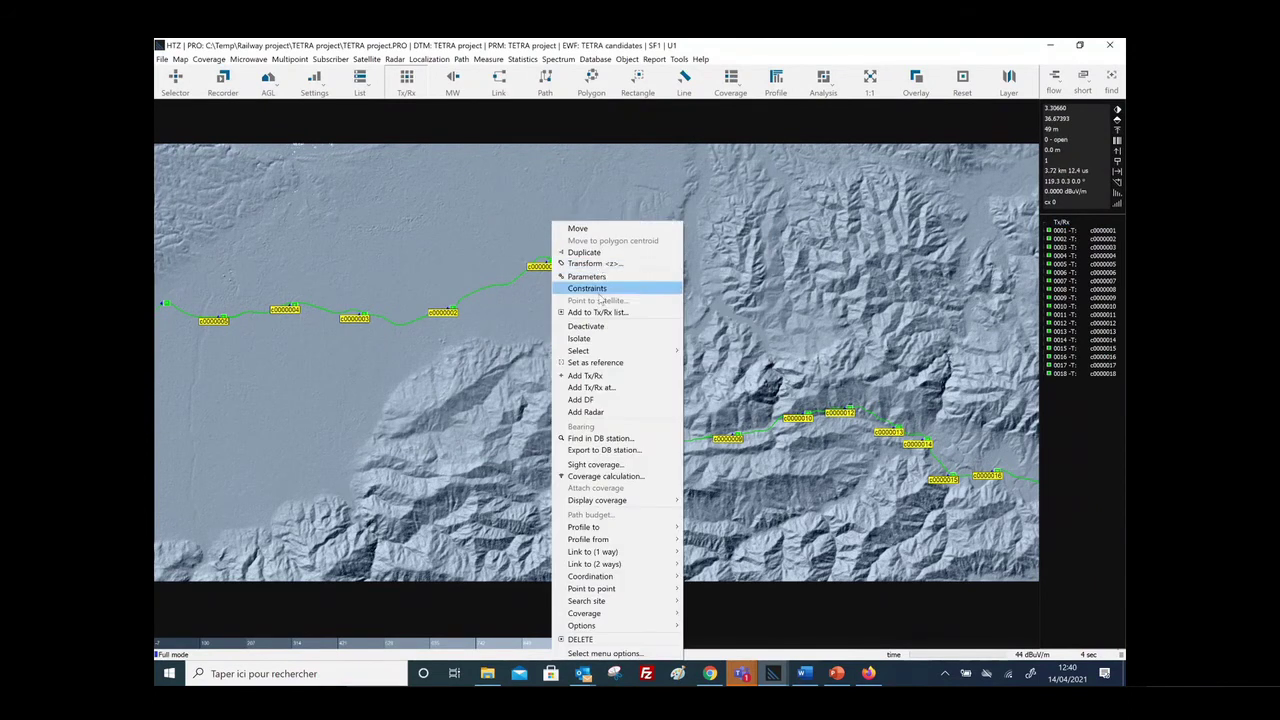
pyautogui.click(595, 276)
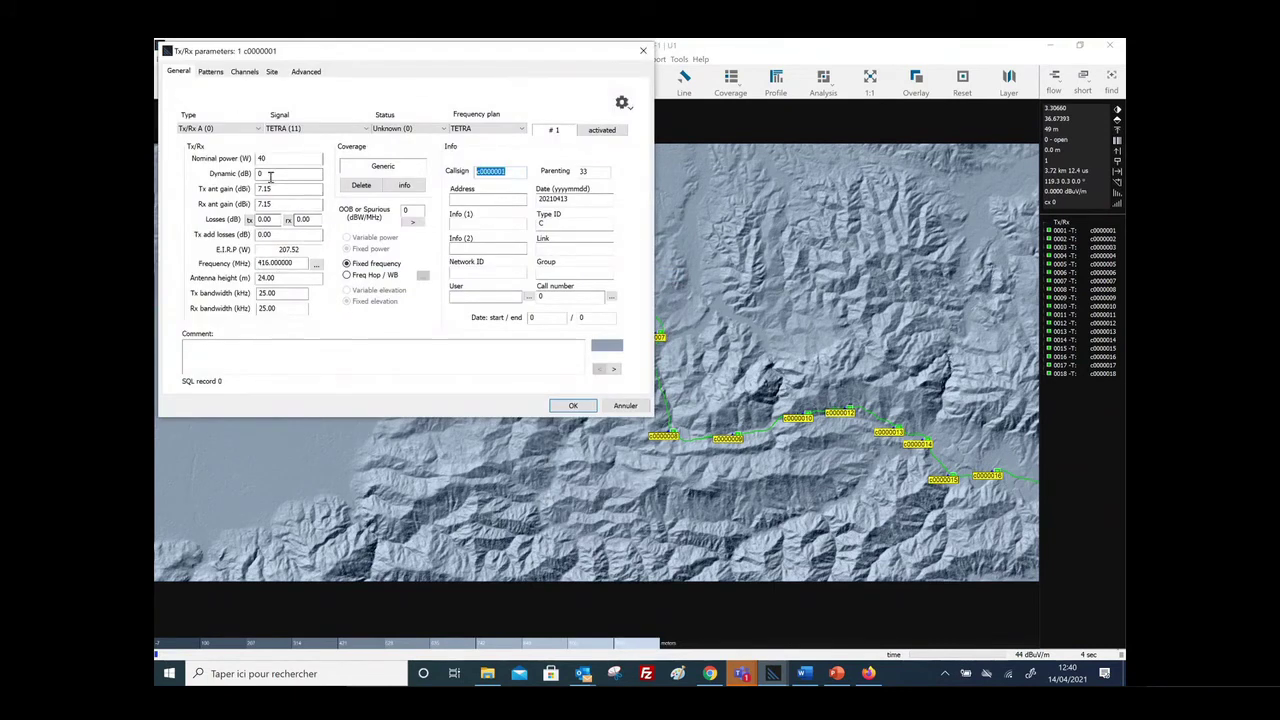
pyautogui.click(210, 72)
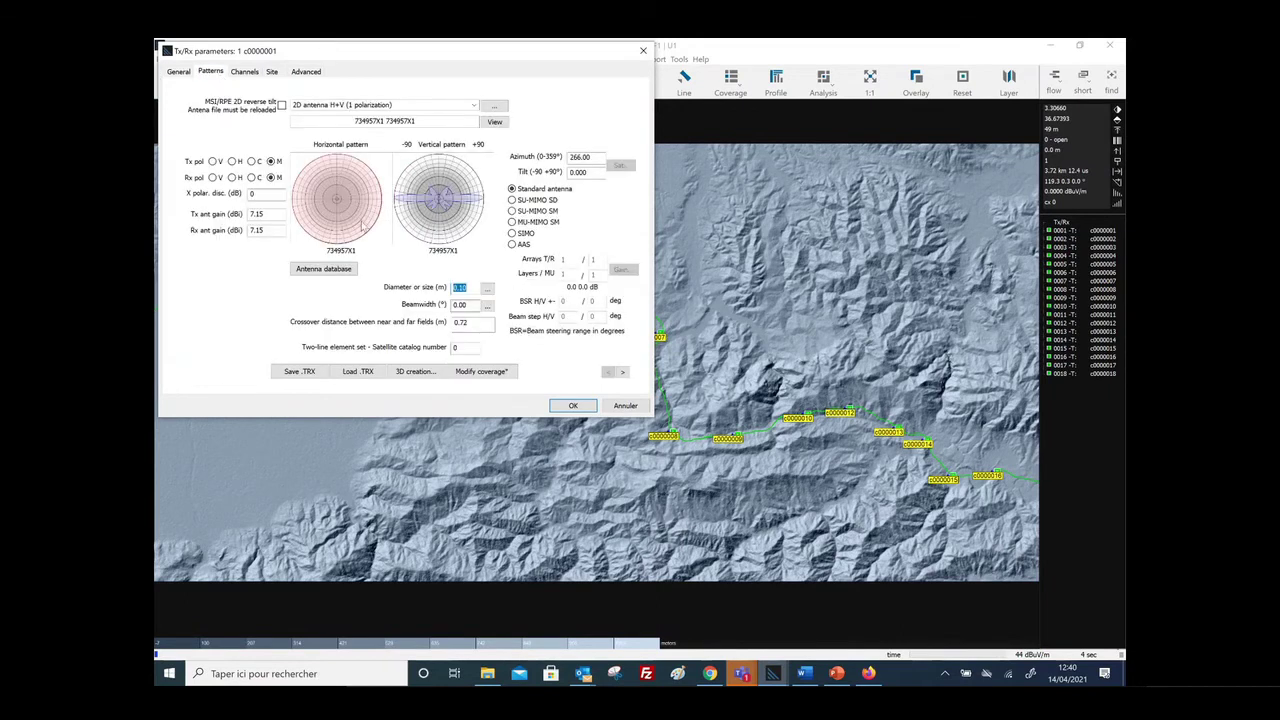
pyautogui.click(179, 72)
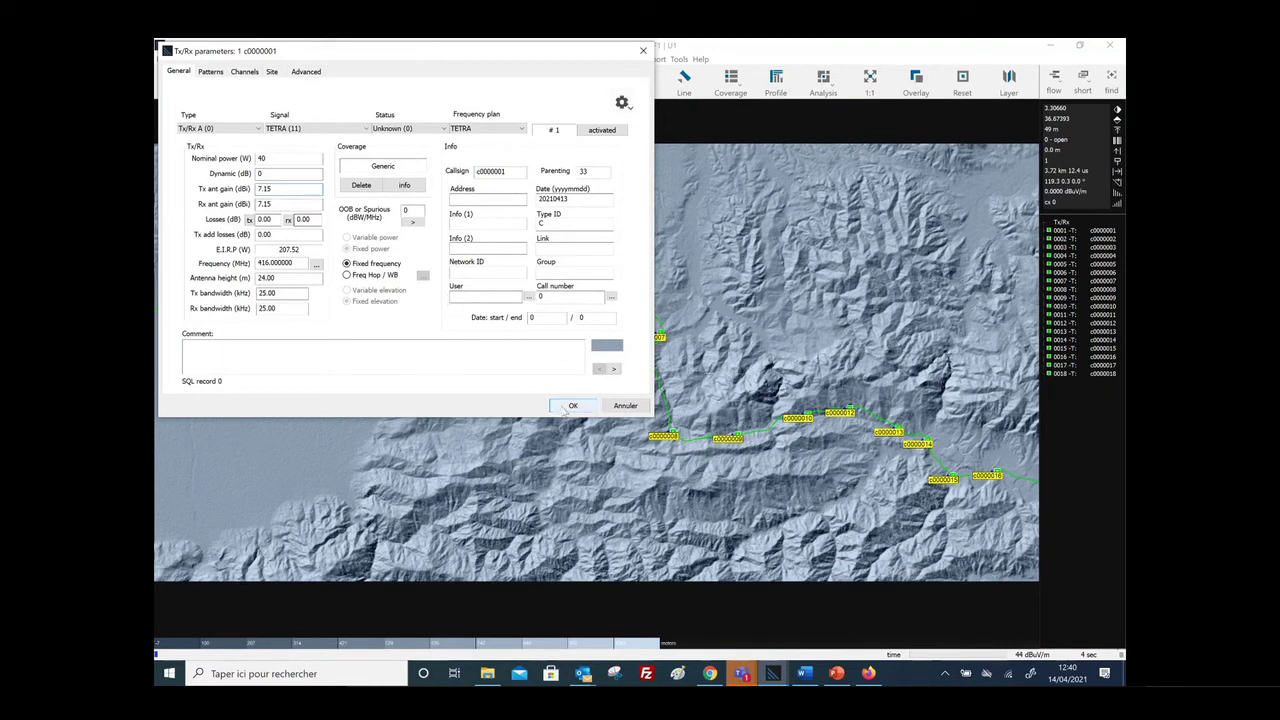
pyautogui.click(565, 410)
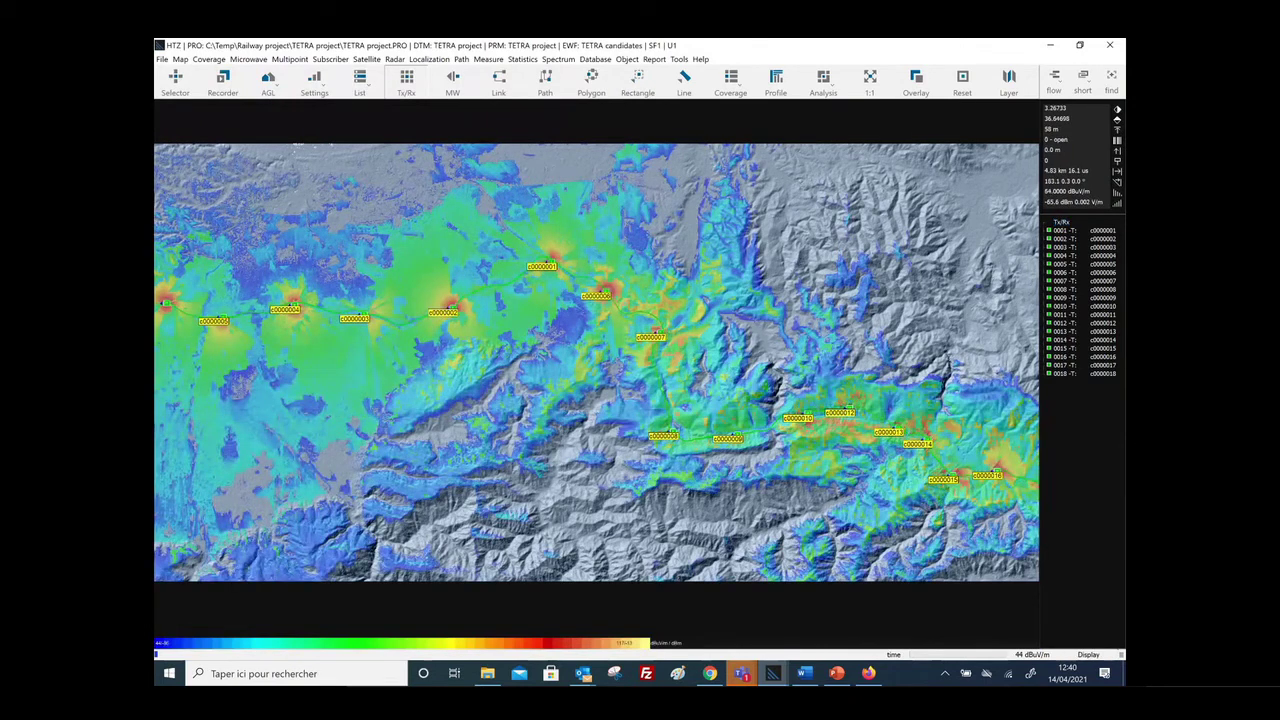
# Generate the path profile from station c0000006 to a receiver point south-east of it, with an Rx antenna height of 2 m
pyautogui.scroll(1, 382, 257)
pyautogui.scroll(-1, 580, 375)
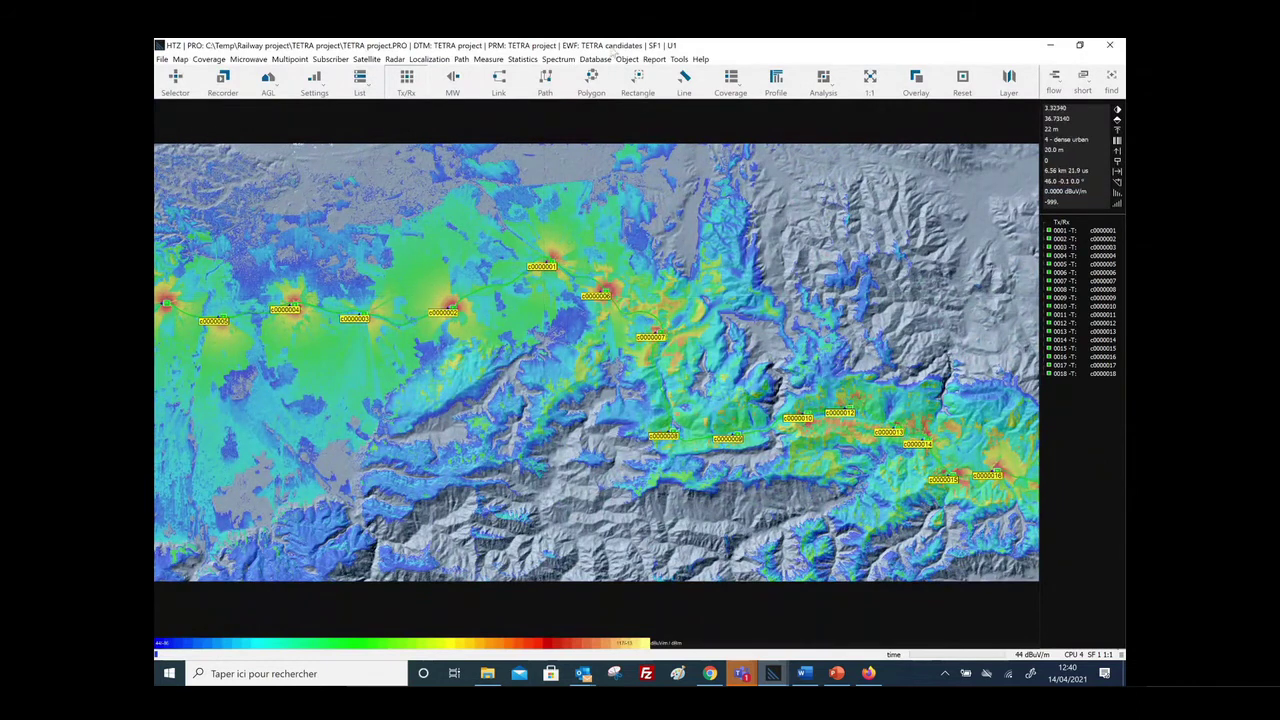
pyautogui.click(776, 84)
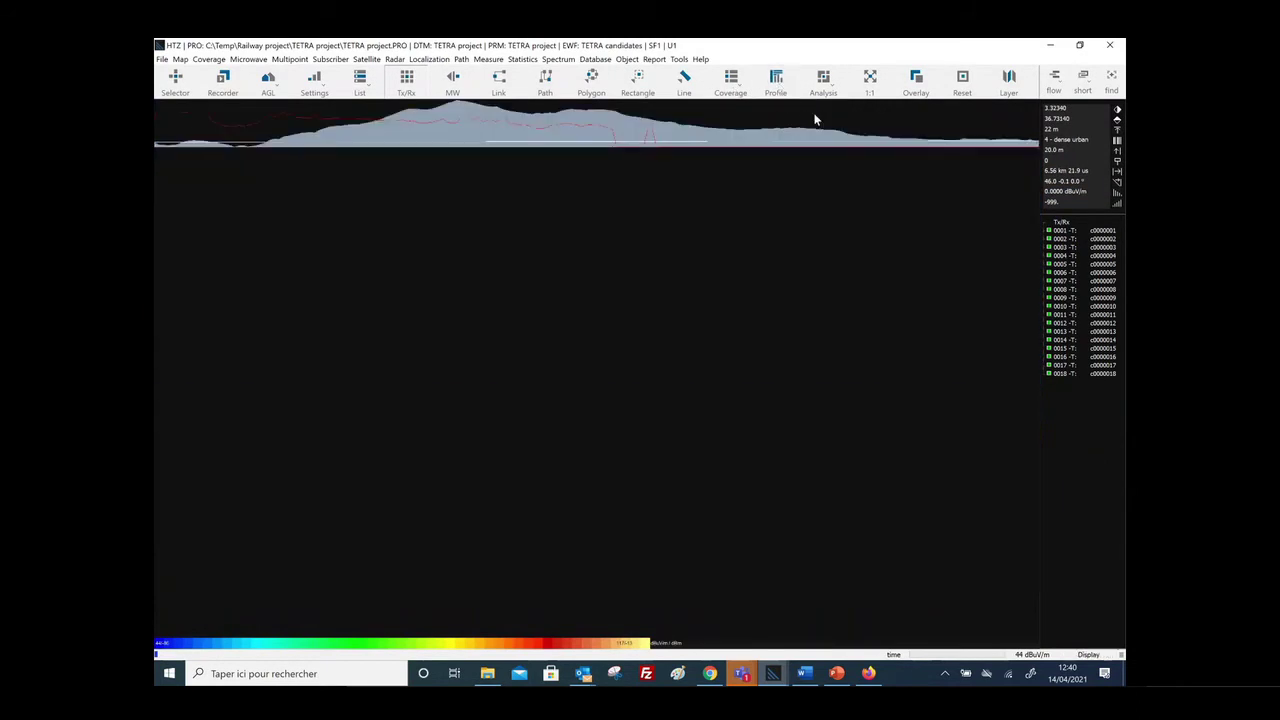
pyautogui.click(610, 300)
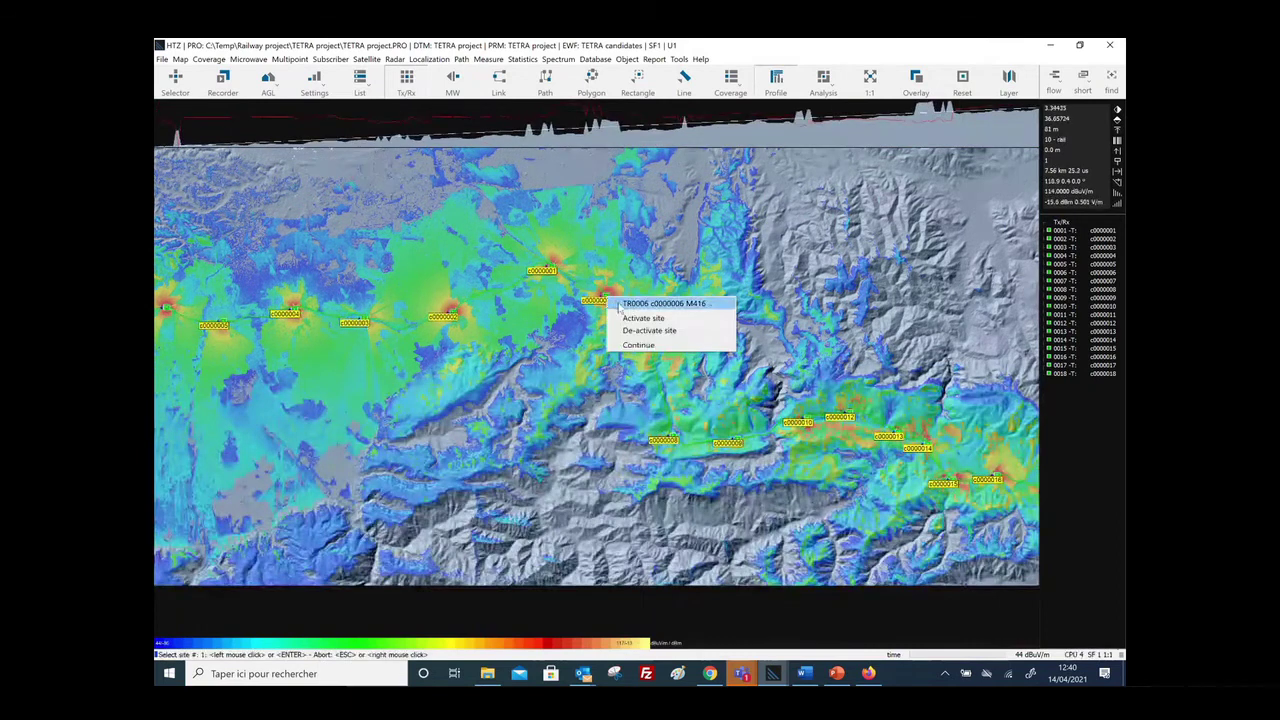
pyautogui.click(638, 344)
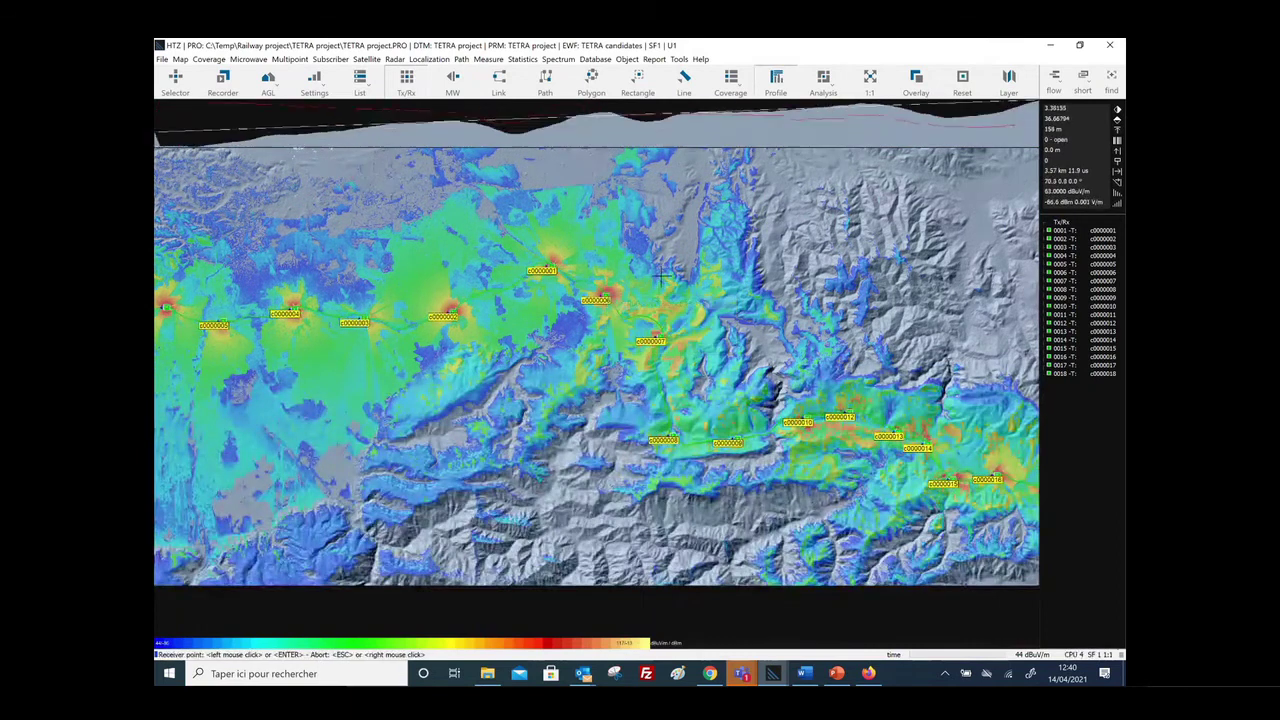
pyautogui.click(659, 377)
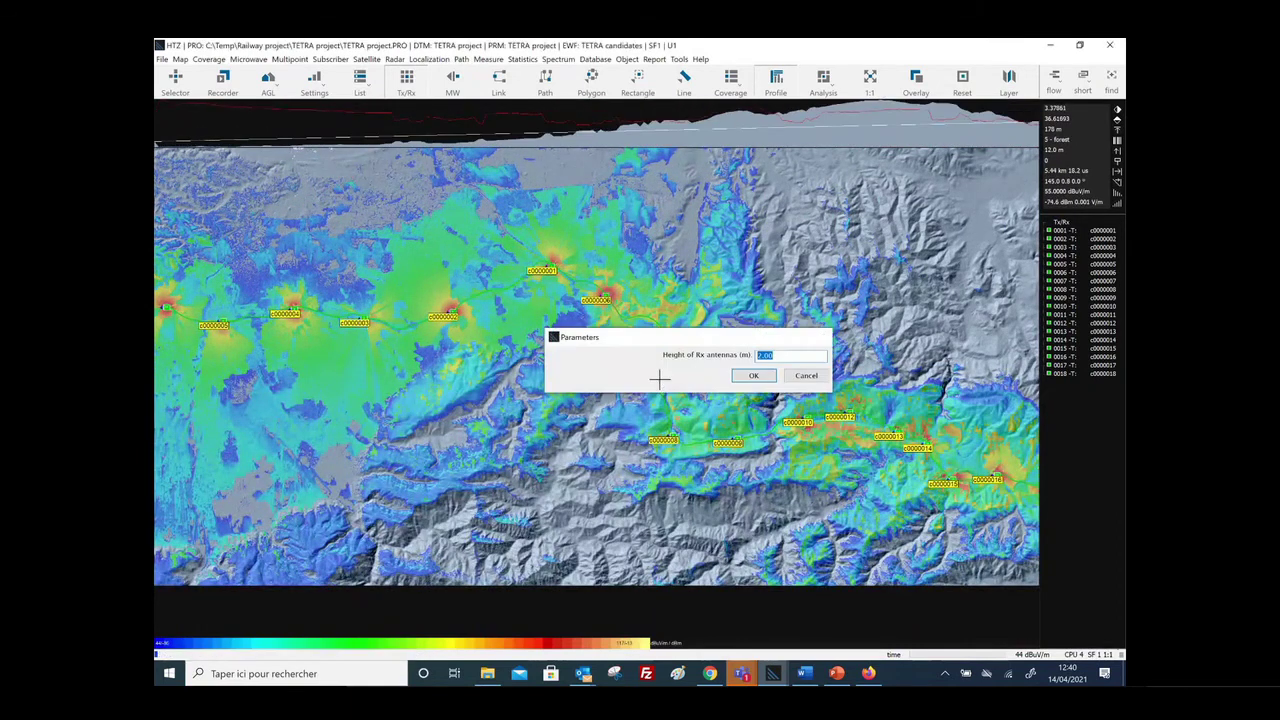
pyautogui.press('Return')
# Set the profile display option to 1 (polygon), then close the path profile
pyautogui.rightClick(720, 580)
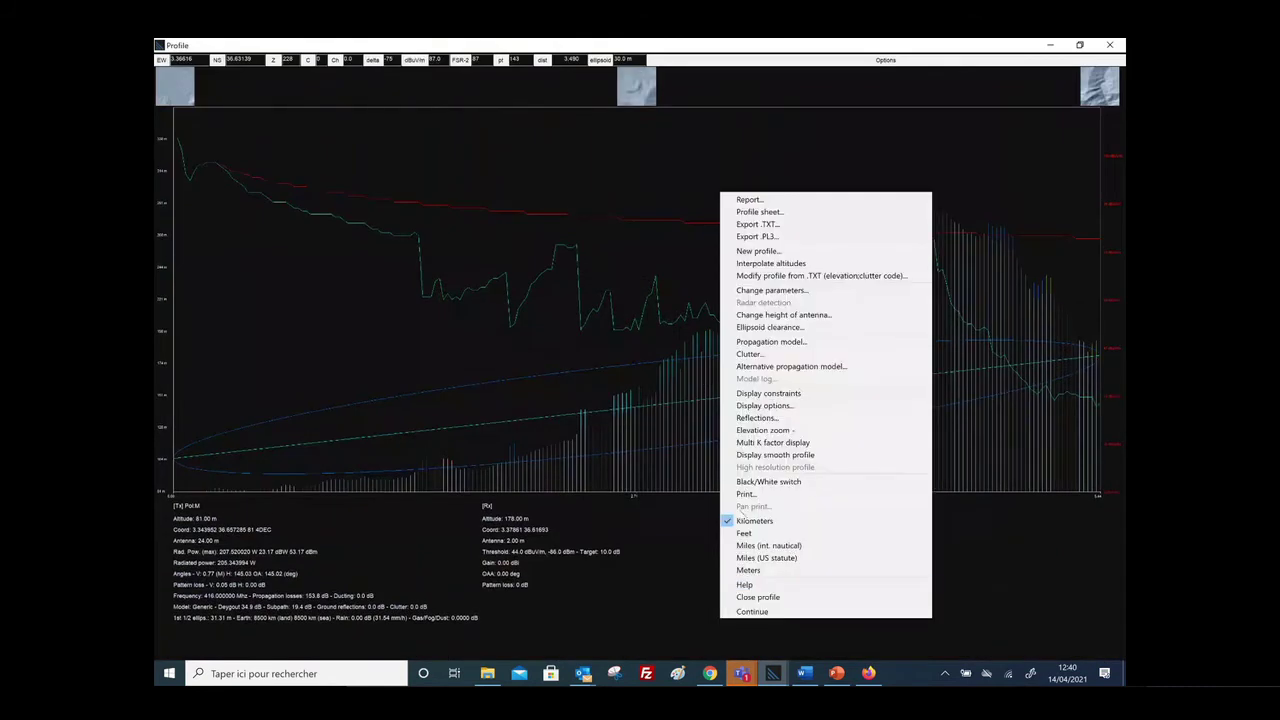
pyautogui.click(765, 405)
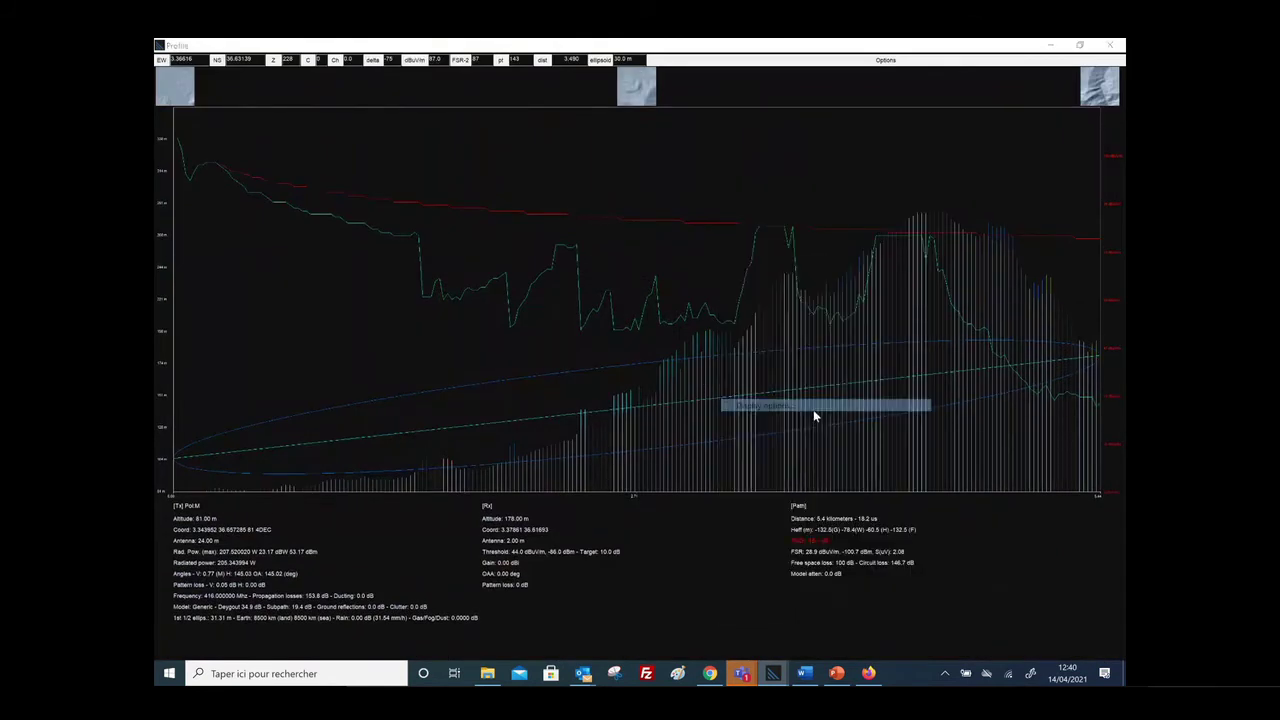
pyautogui.click(766, 306)
pyautogui.doubleClick(768, 331)
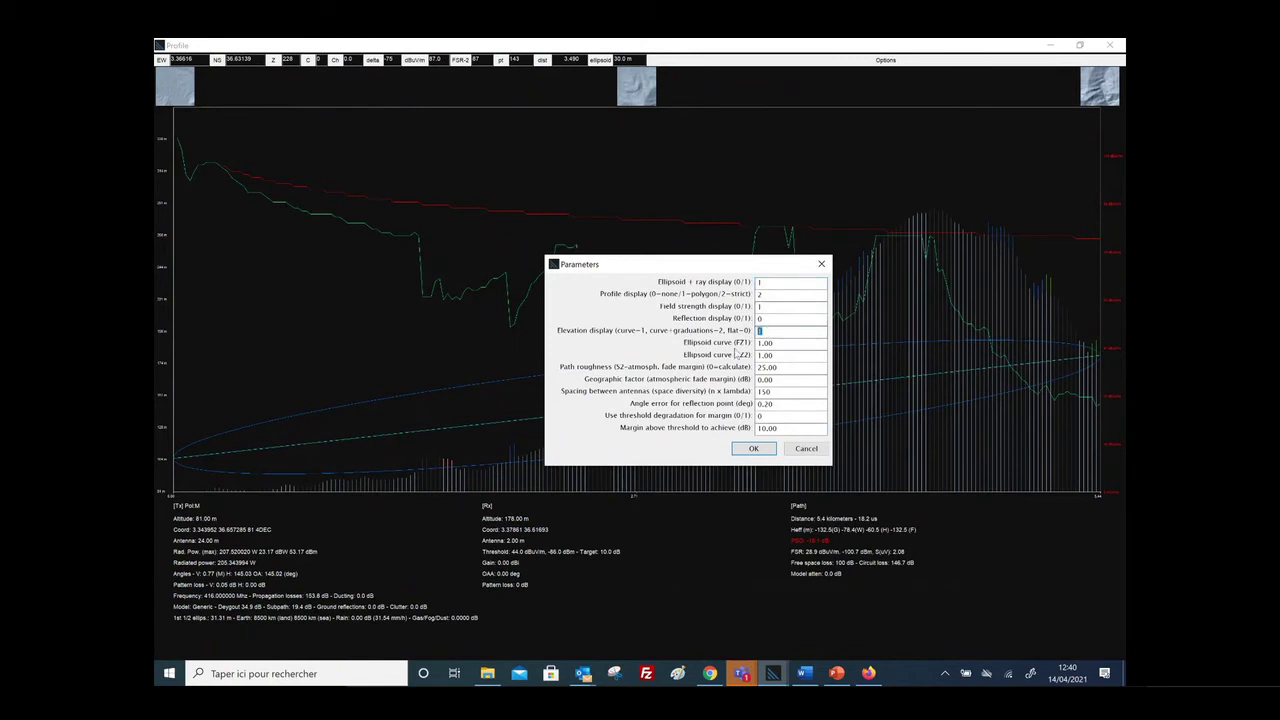
pyautogui.doubleClick(768, 294)
pyautogui.write('1')
pyautogui.press('Return')
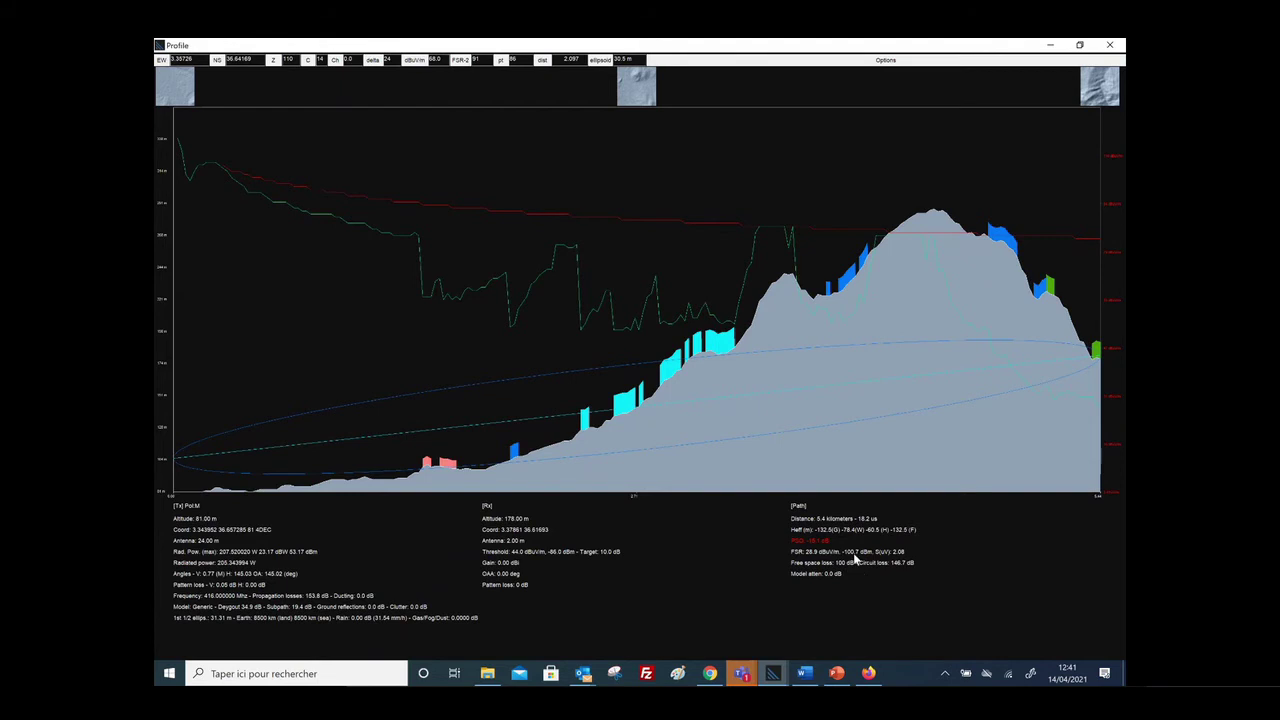
pyautogui.press('Escape')
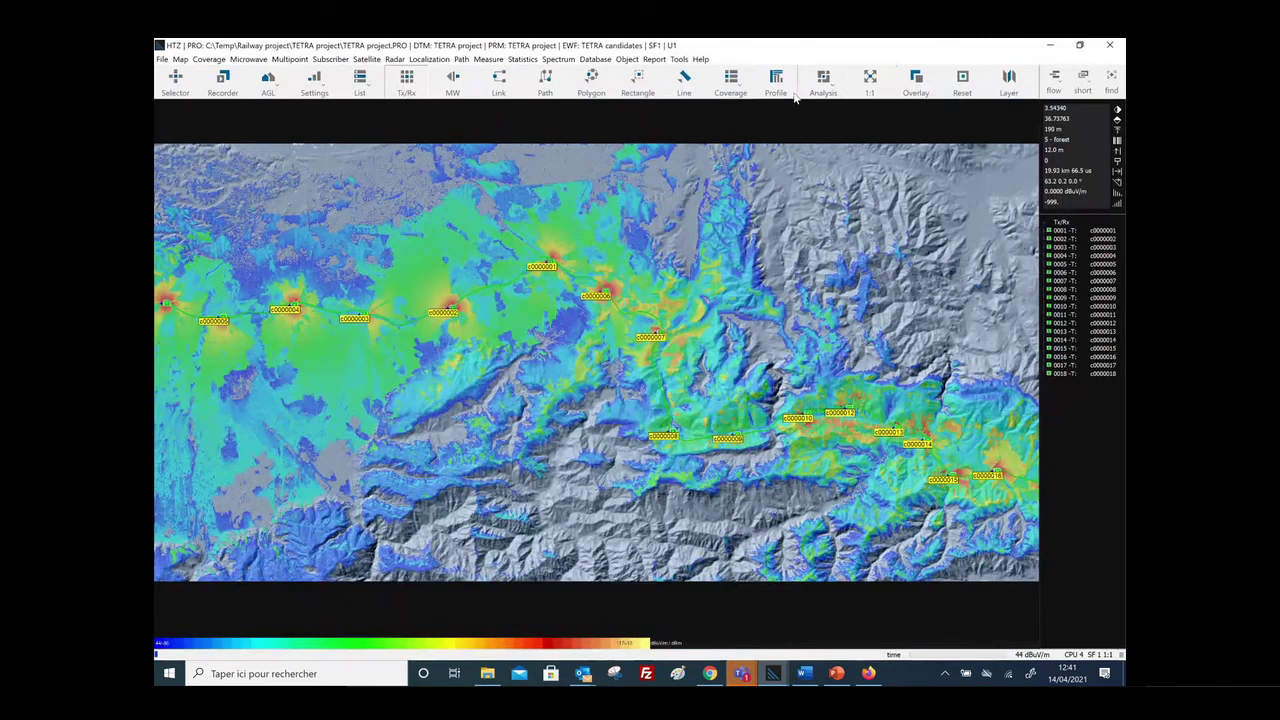
# Generate the best server coverage map for the candidate stations
pyautogui.click(823, 84)
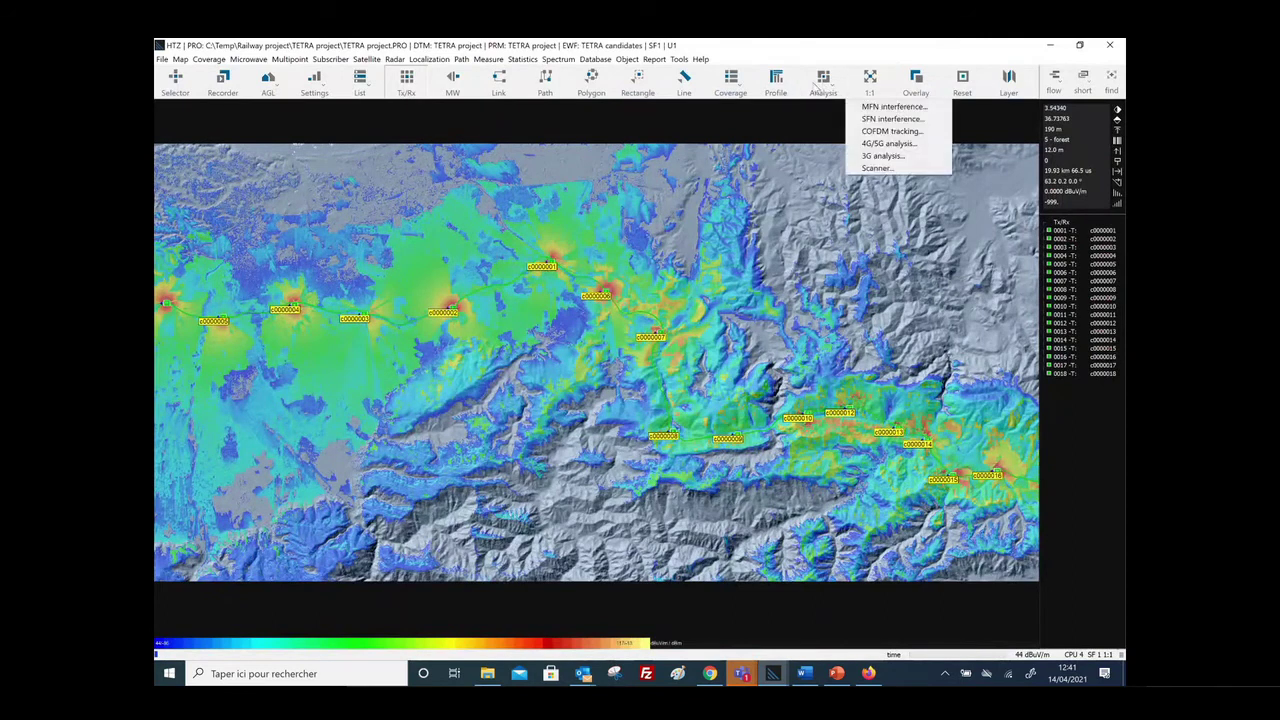
pyautogui.click(731, 84)
pyautogui.click(731, 84)
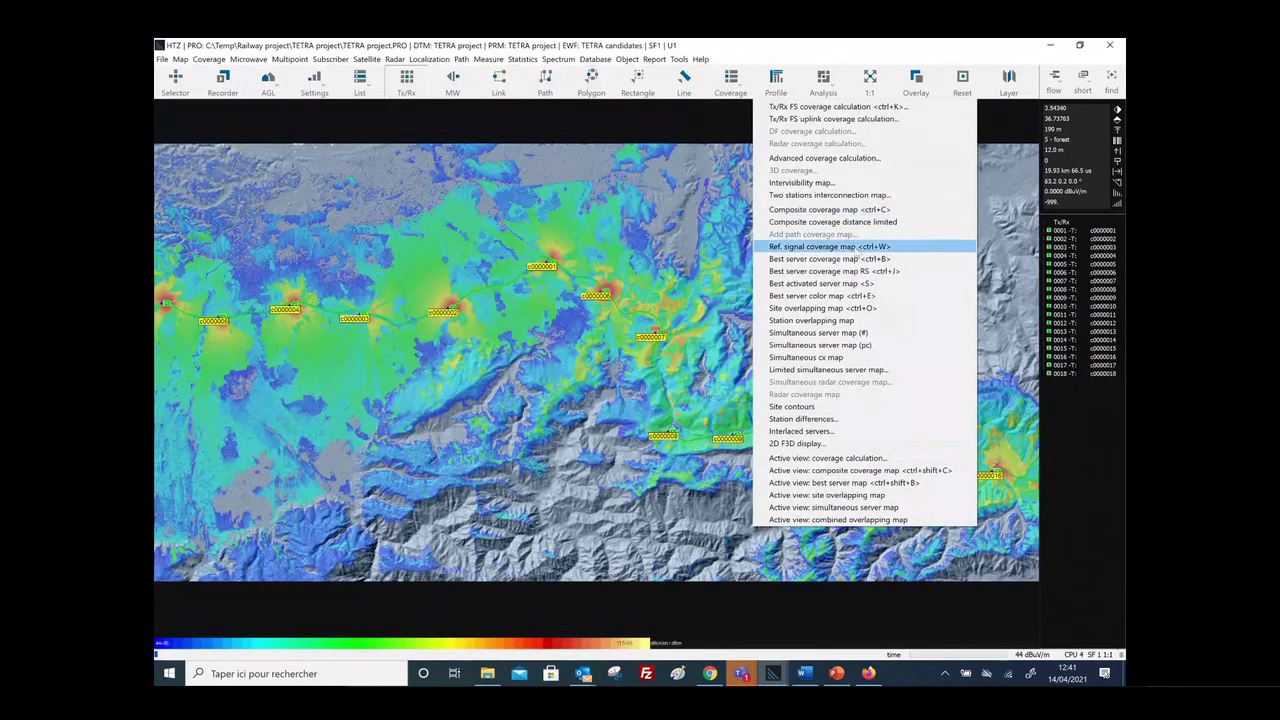
pyautogui.click(858, 260)
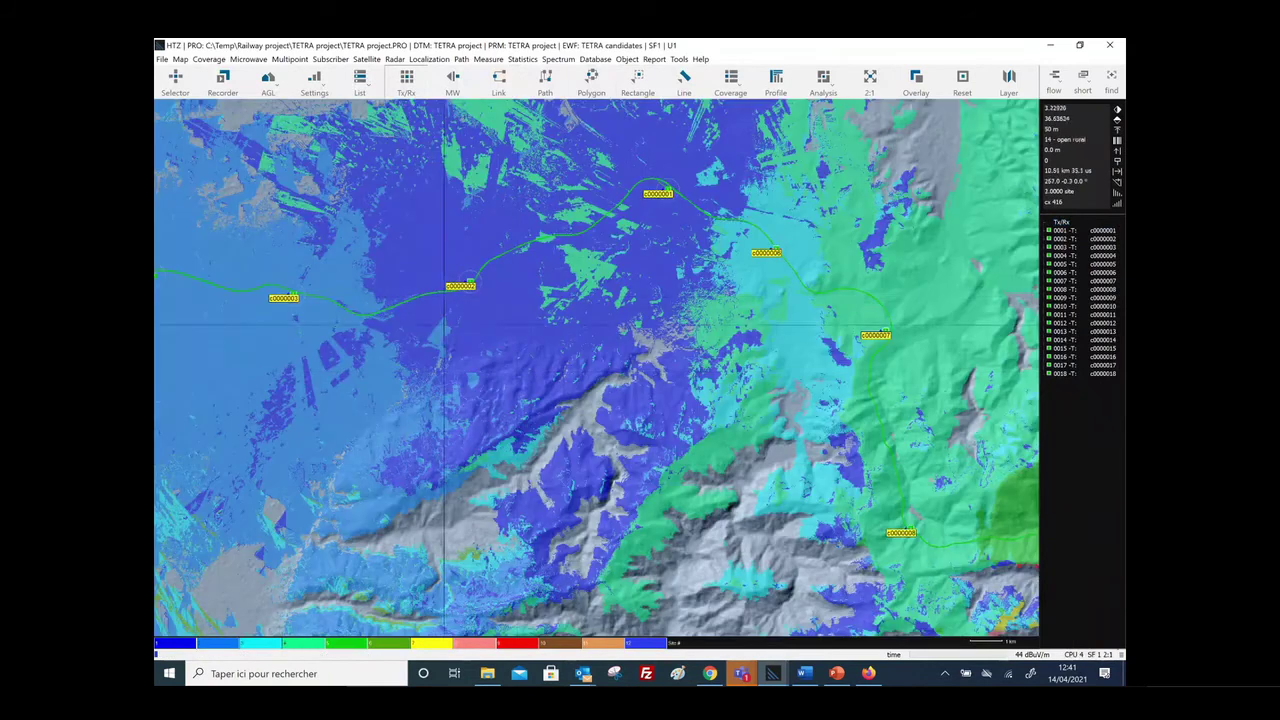
# Generate the site overlapping map for the candidate stations
pyautogui.click(820, 88)
pyautogui.click(734, 85)
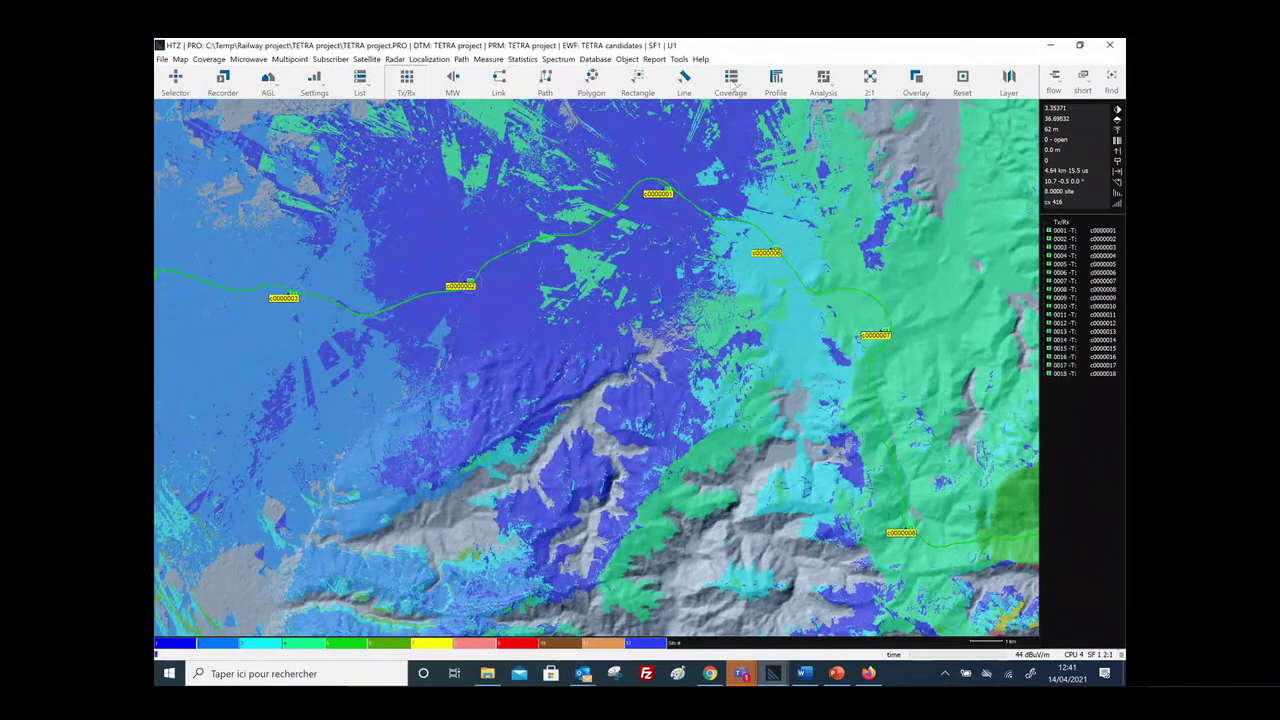
pyautogui.click(734, 85)
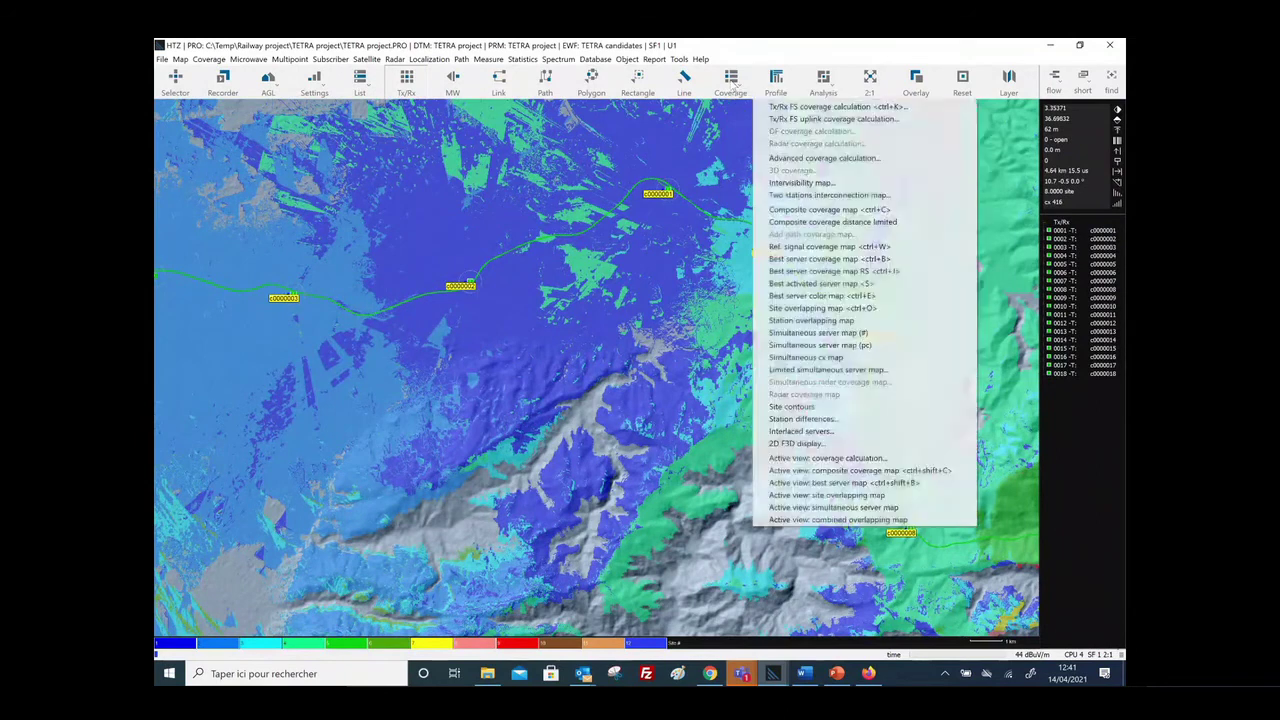
pyautogui.click(840, 309)
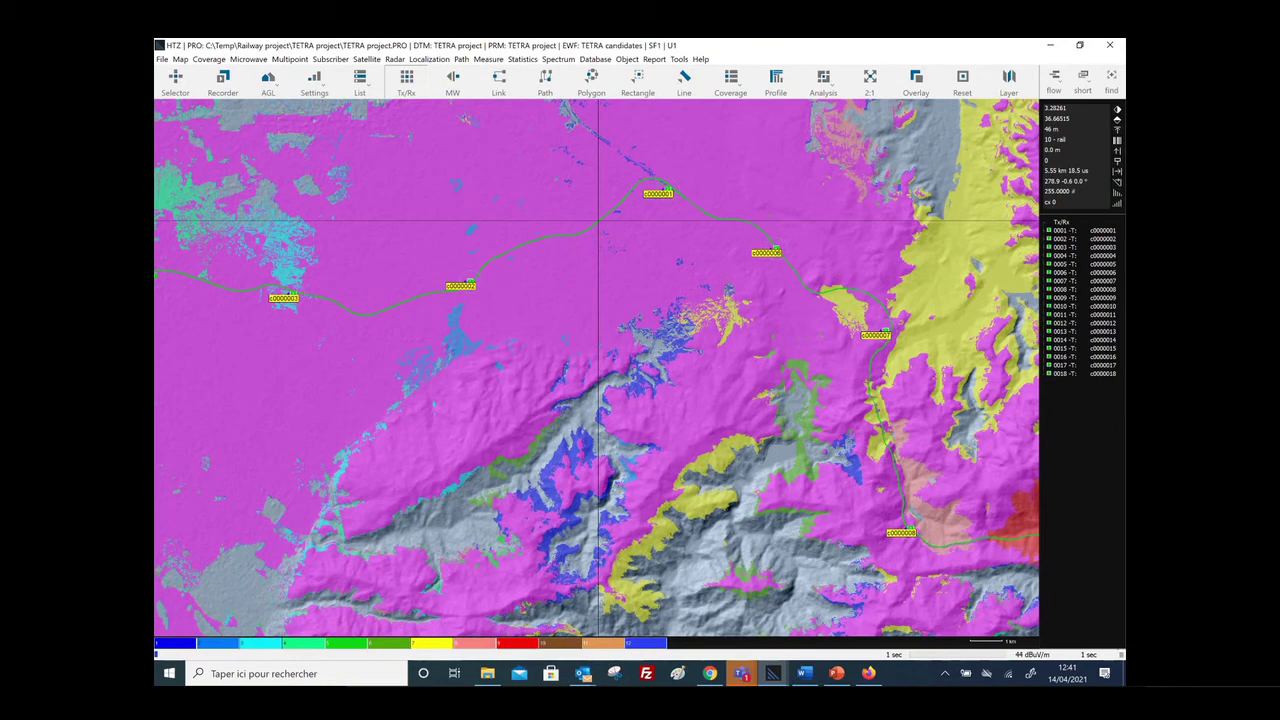
pyautogui.click(730, 85)
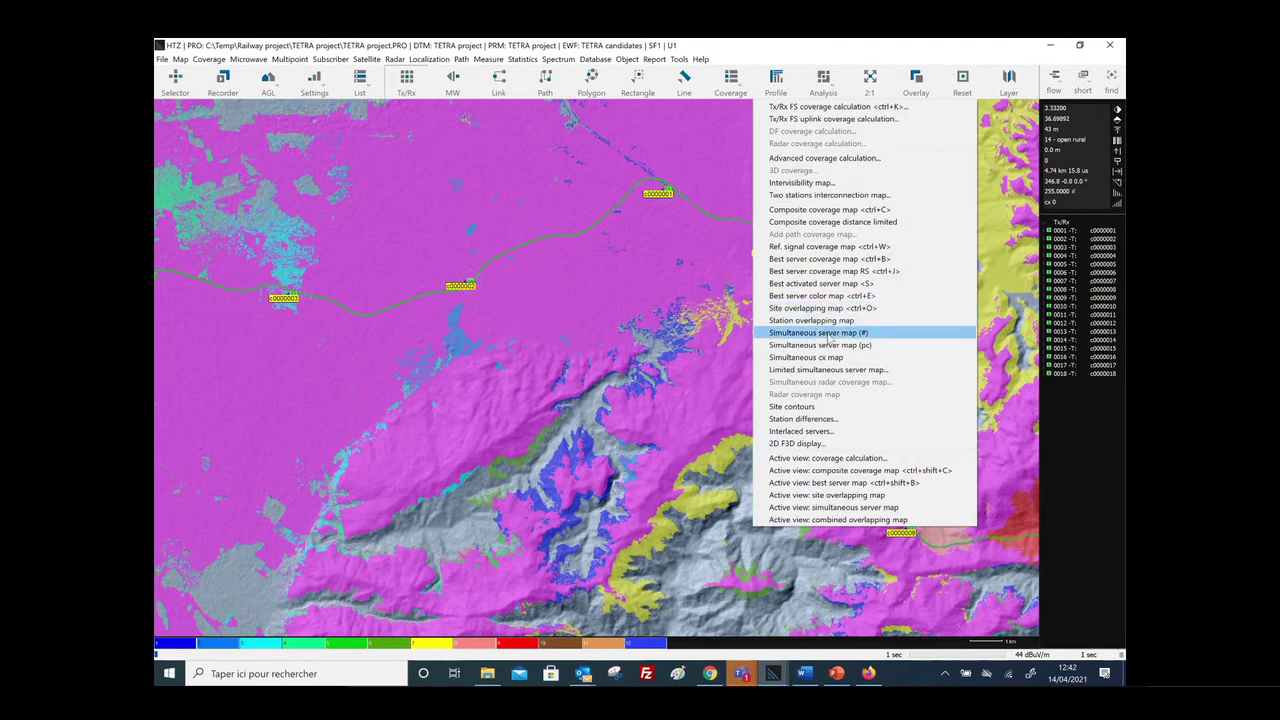
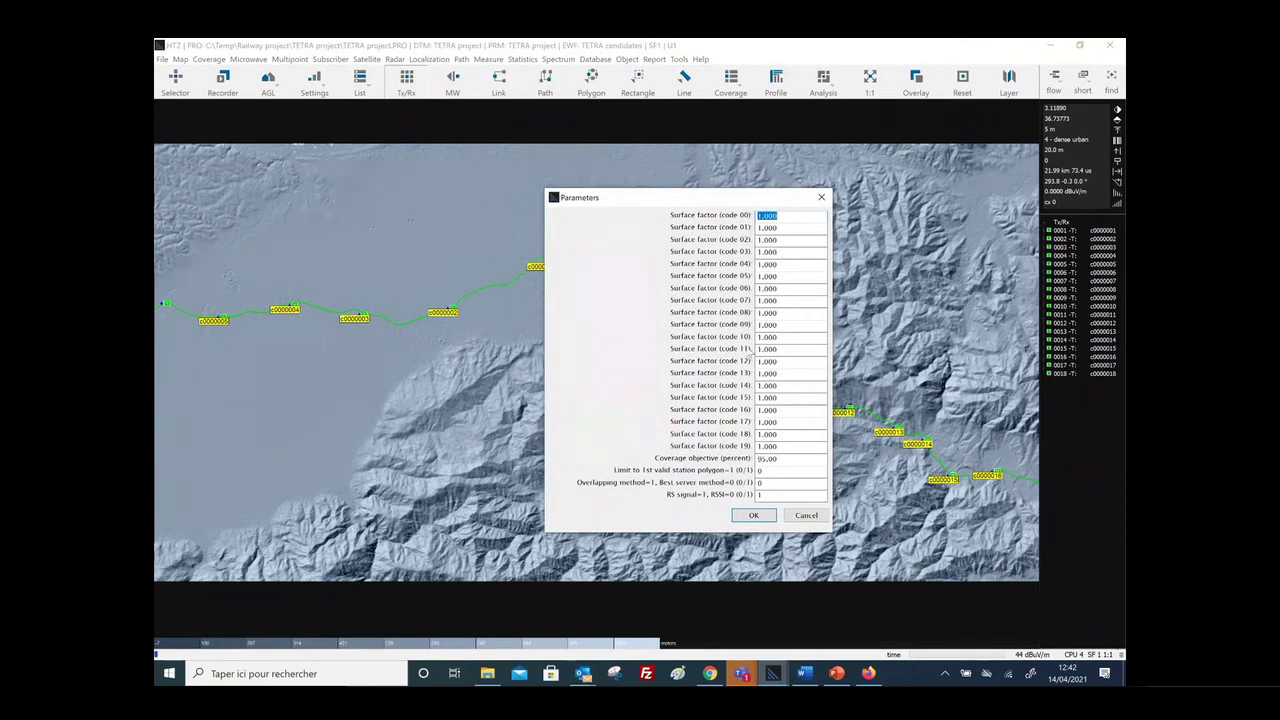
# Set the surface factors of clutter codes 00 to 09 to 0, leaving rail code 10 weighted
pyautogui.press('BackSpace')
pyautogui.press('0')
pyautogui.press('Tab')
pyautogui.press('0')
pyautogui.press('Tab')
pyautogui.press('0')
pyautogui.press('Tab')
pyautogui.press('0')
pyautogui.press('Tab')
pyautogui.press('0')
pyautogui.press('Tab')
pyautogui.press('0')
pyautogui.press('Tab')
pyautogui.press('0')
pyautogui.press('Tab')
pyautogui.press('0')
pyautogui.press('Tab')
pyautogui.press('0')
pyautogui.press('Tab')
pyautogui.press('0')
pyautogui.press('Tab')
pyautogui.press('Tab')
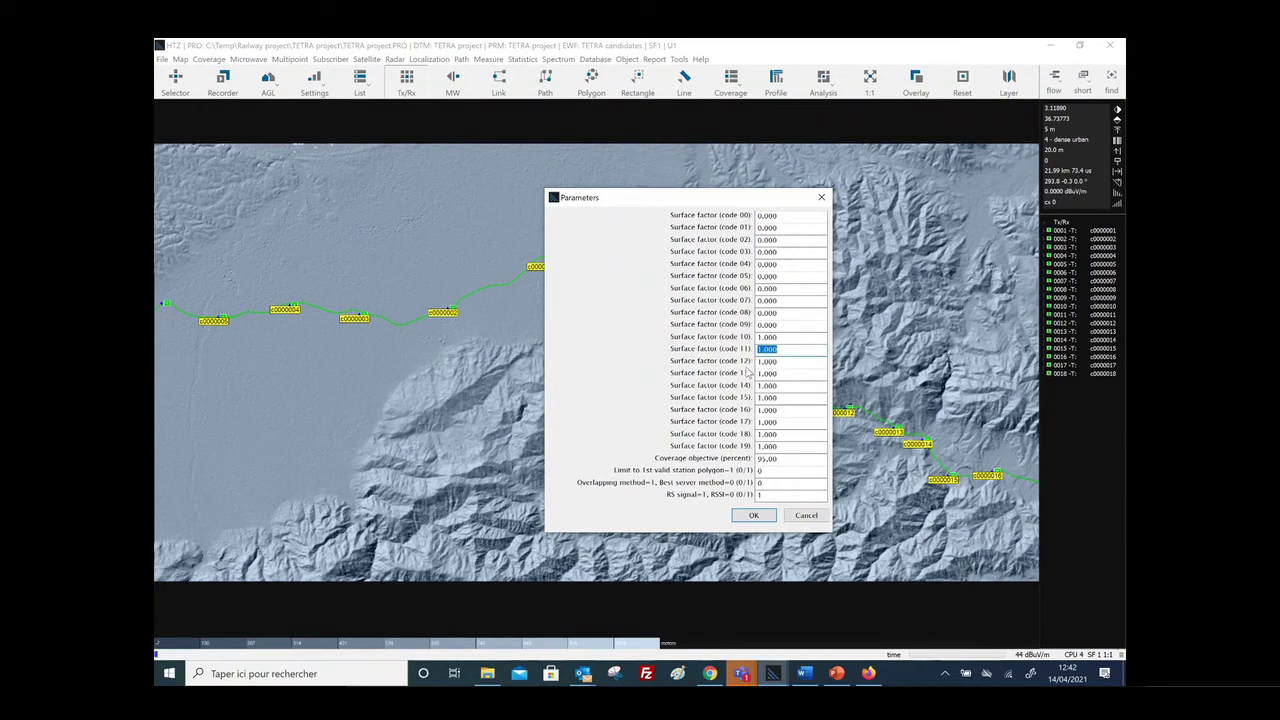
# Set the surface factors of codes 11 to 19 and the RS signal/RSSI option to 0, and run the calculation against the coverage objective
pyautogui.press('0')
pyautogui.press('Tab')
pyautogui.press('0')
pyautogui.press('Tab')
pyautogui.press('0')
pyautogui.press('Tab')
pyautogui.press('0')
pyautogui.press('Tab')
pyautogui.press('0')
pyautogui.press('Tab')
pyautogui.press('0')
pyautogui.press('Tab')
pyautogui.press('0')
pyautogui.press('Tab')
pyautogui.press('Tab')
pyautogui.write('0')
pyautogui.hotkey('shift', 'Tab')
pyautogui.write('0')
pyautogui.click(790, 461)
pyautogui.click(776, 493)
pyautogui.write('0')
pyautogui.press('Return')
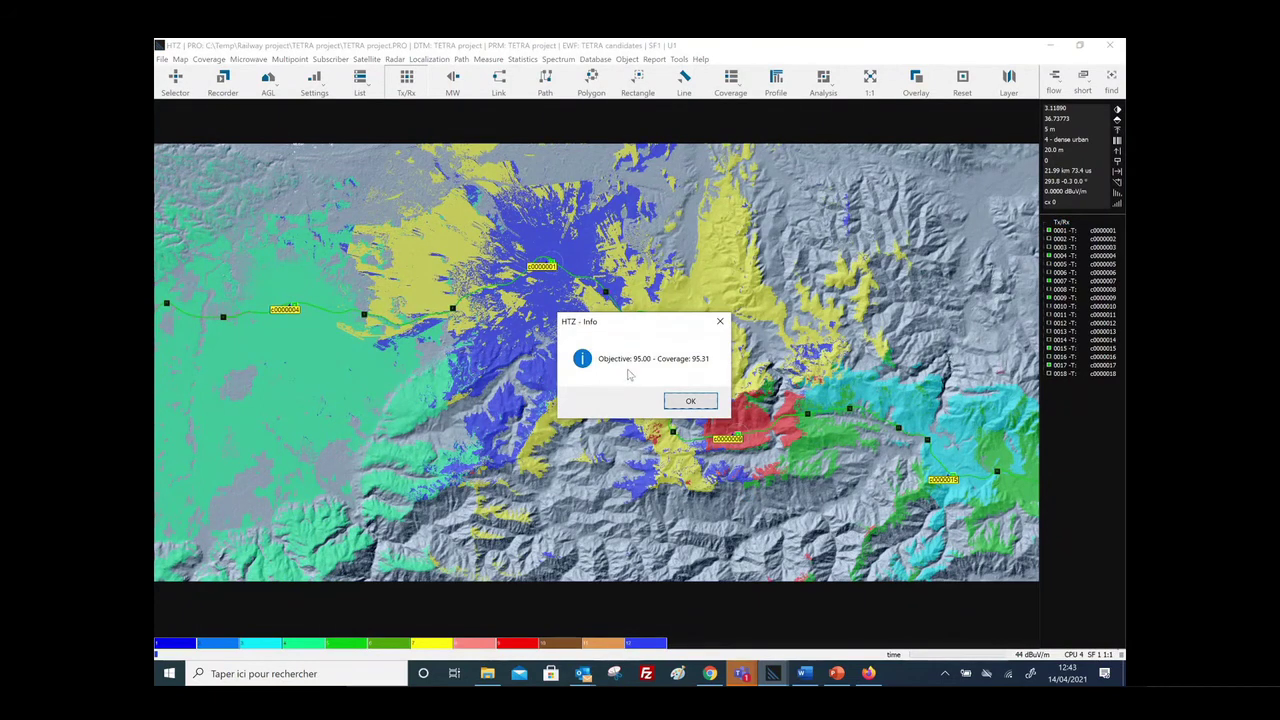
pyautogui.click(690, 401)
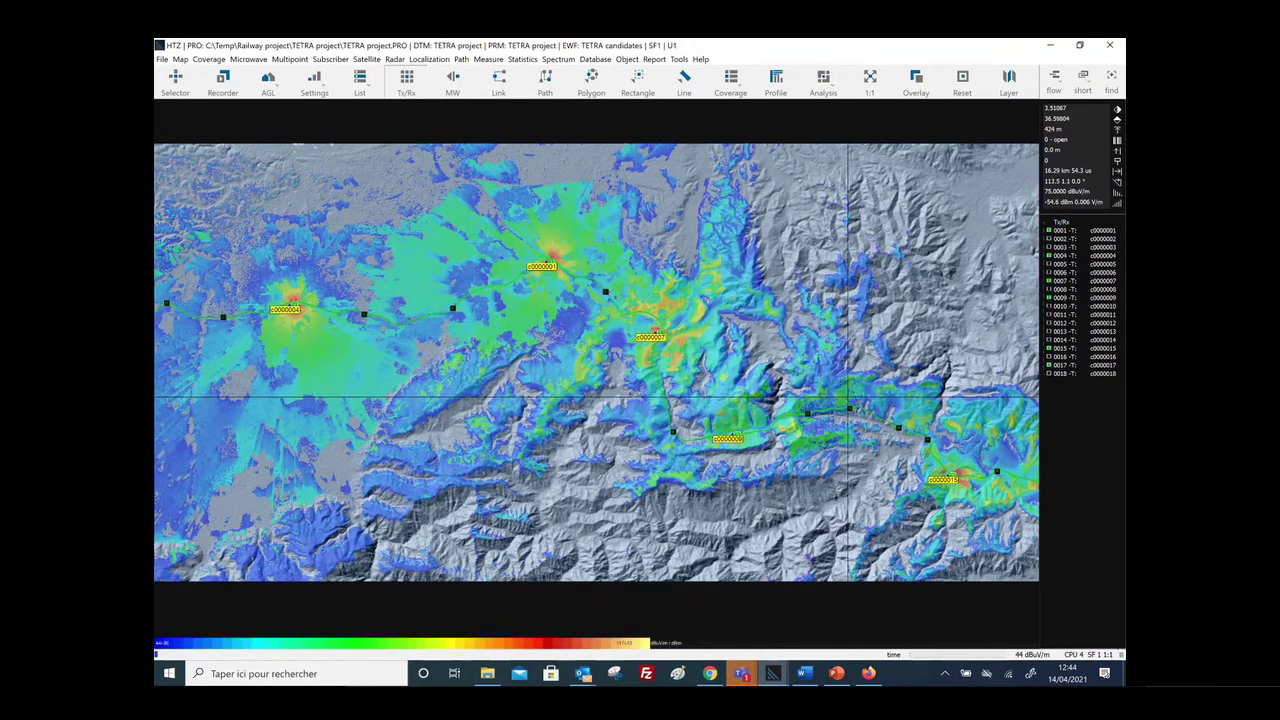
# Use the coverage filter to compute the covered area for the rail clutter class only
pyautogui.click(180, 59)
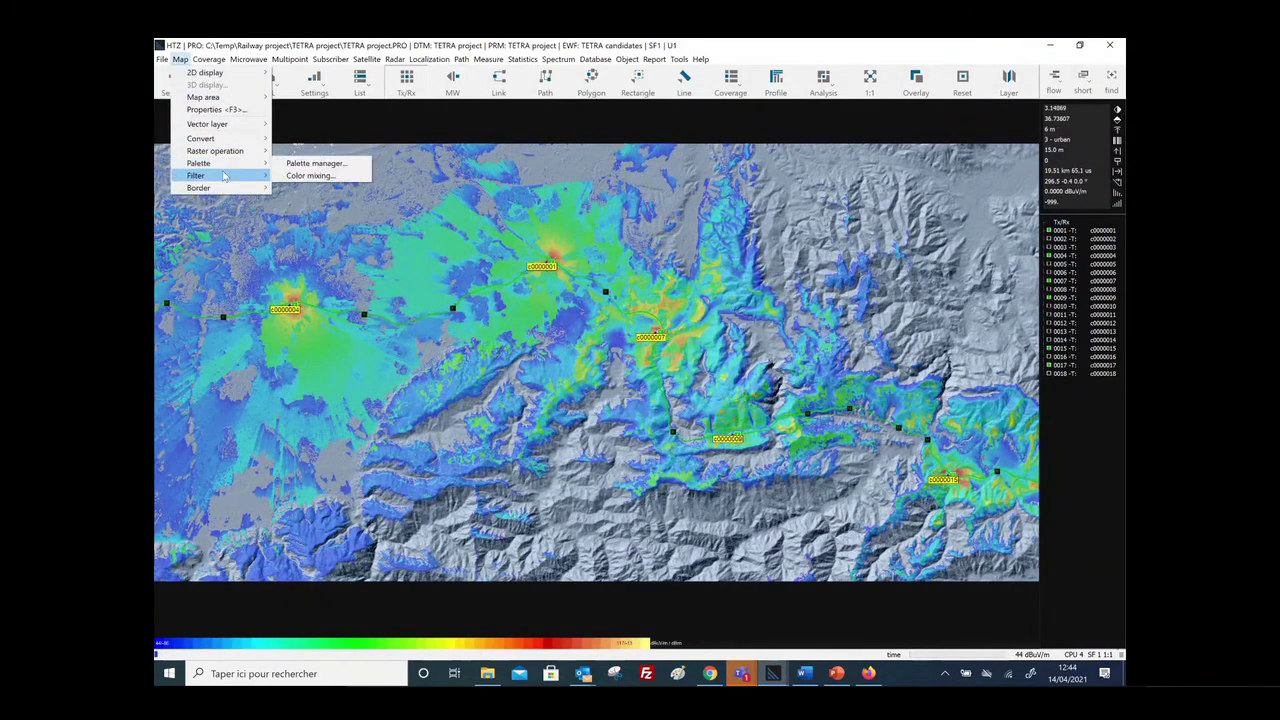
pyautogui.moveTo(226, 176)
pyautogui.click(318, 176)
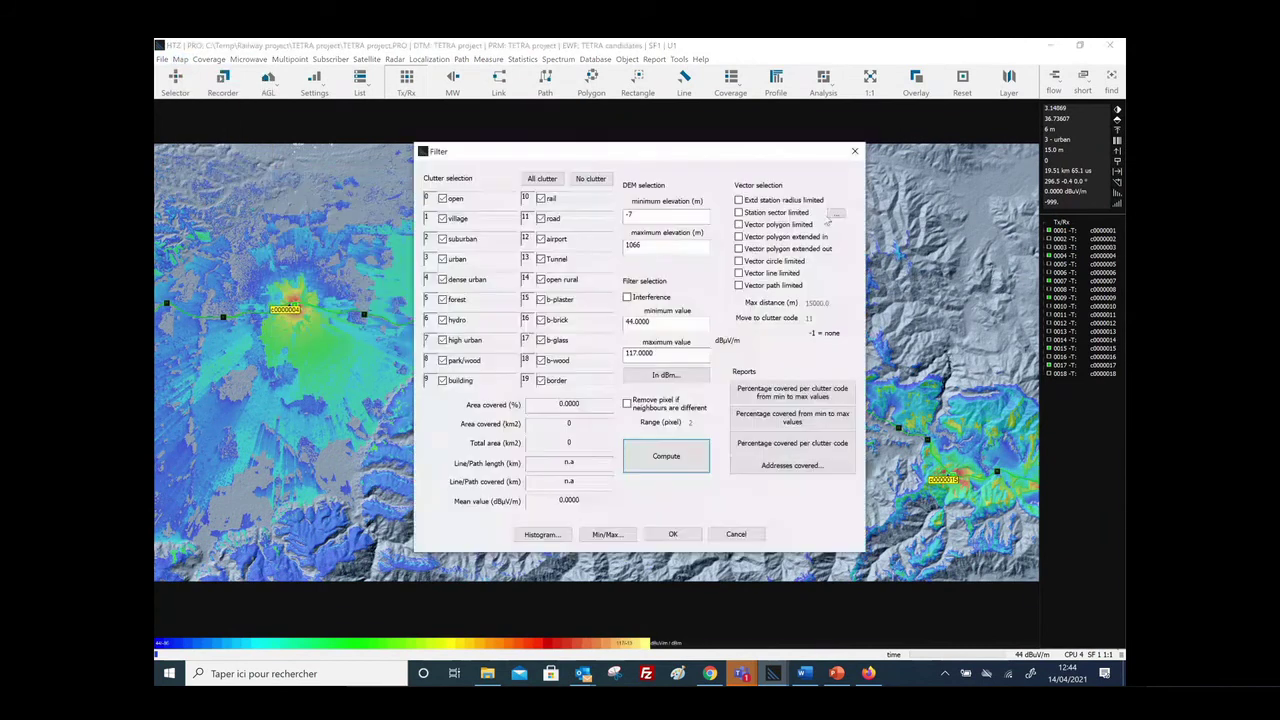
pyautogui.click(592, 179)
pyautogui.click(548, 204)
pyautogui.click(666, 456)
pyautogui.doubleClick(587, 404)
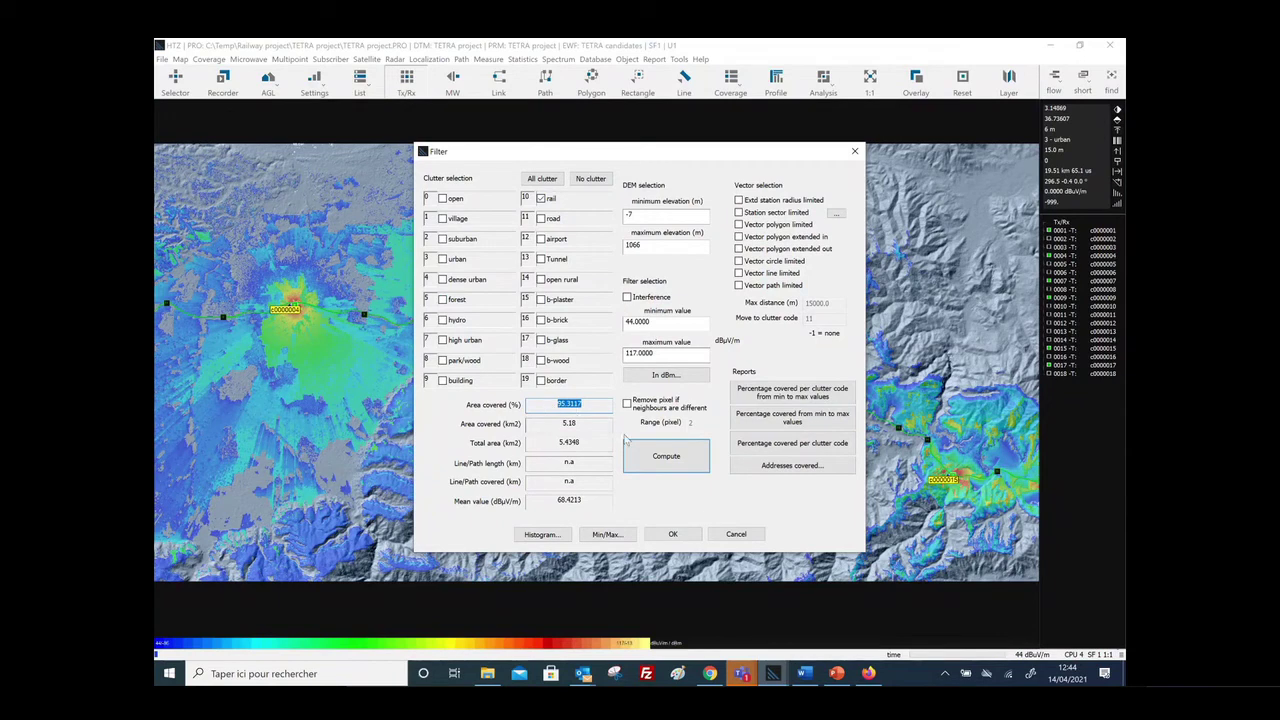
pyautogui.click(735, 534)
# Examine the candidate tilt, height and additional loss values in the station parameter optimizing settings
pyautogui.click(637, 88)
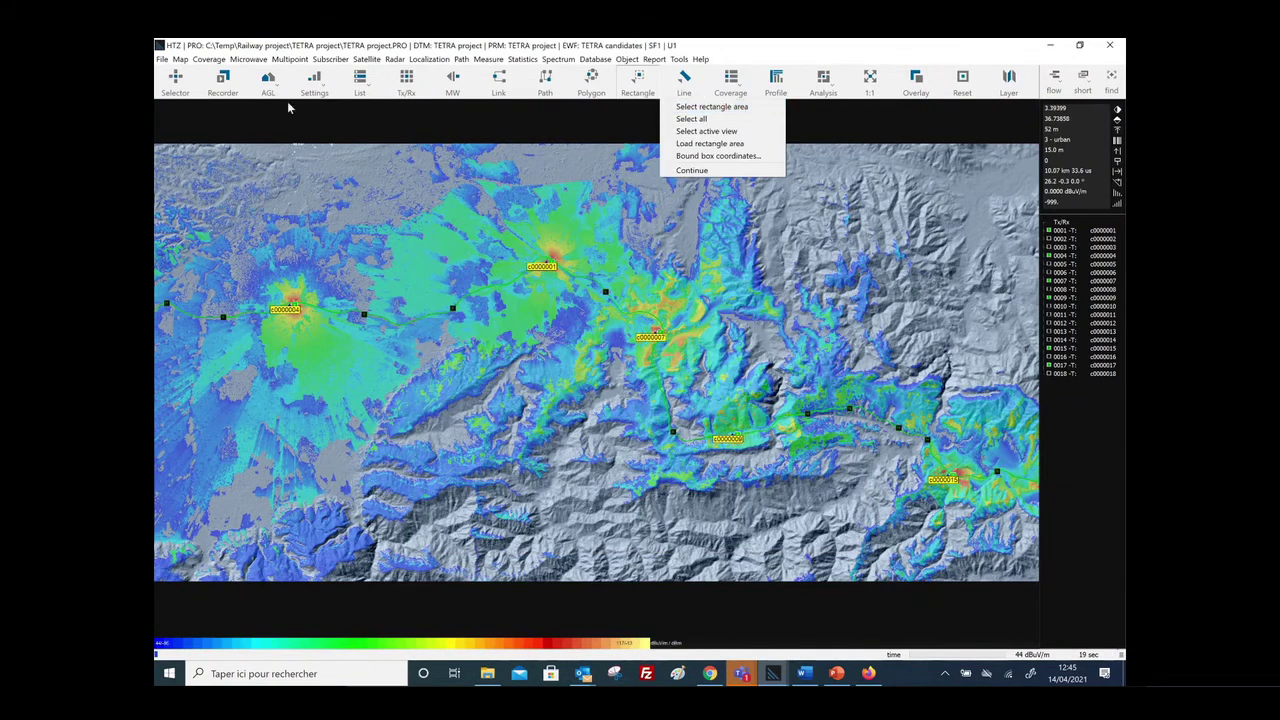
pyautogui.click(206, 60)
pyautogui.moveTo(268, 104)
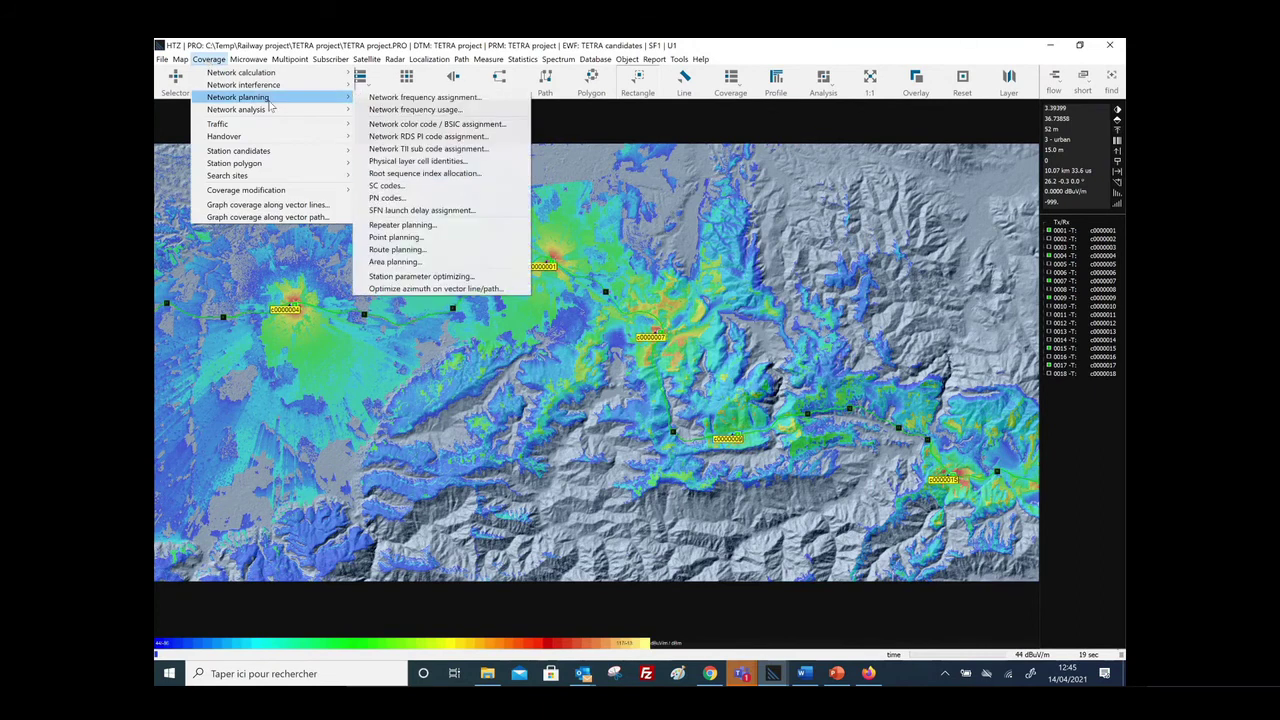
pyautogui.click(455, 276)
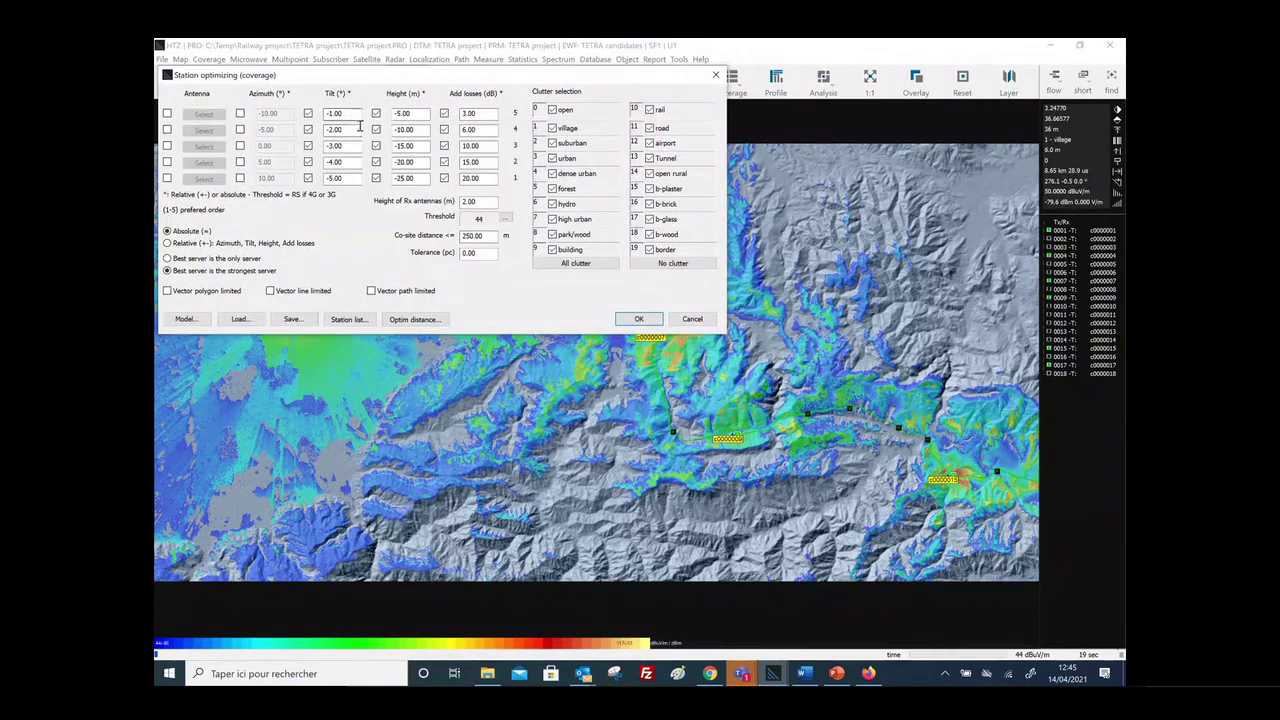
pyautogui.click(335, 113)
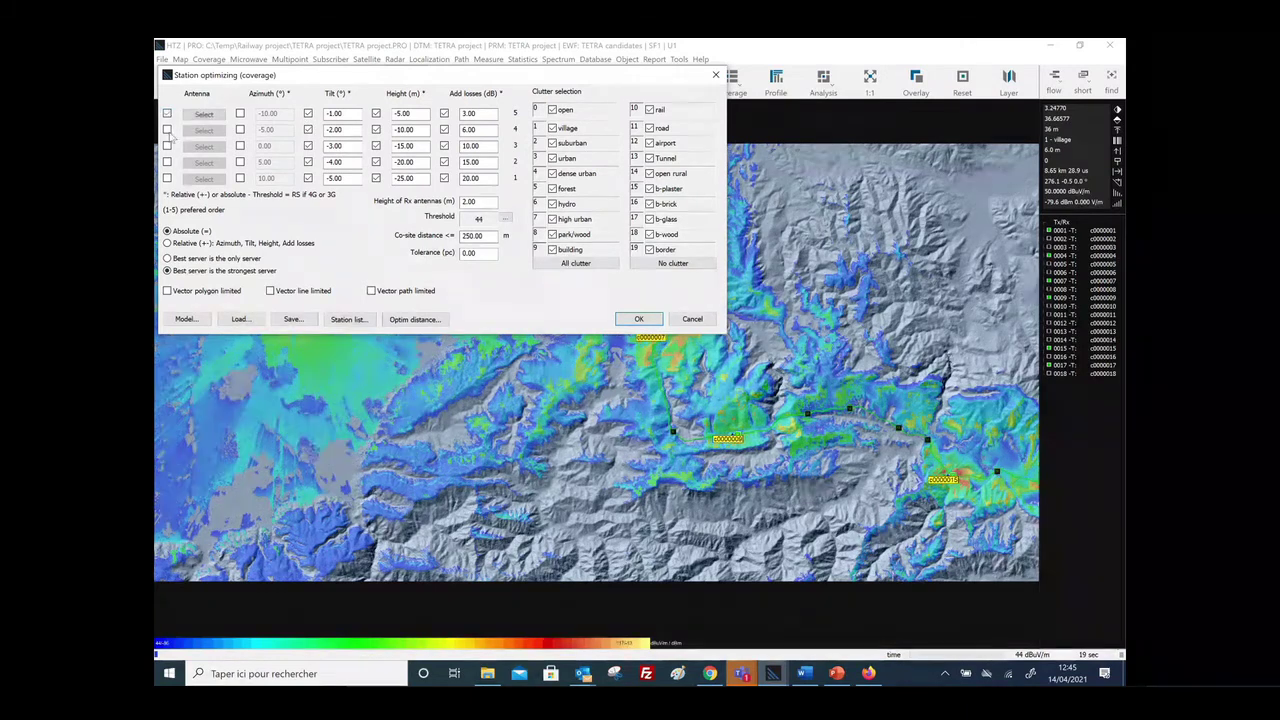
pyautogui.doubleClick(334, 113)
pyautogui.doubleClick(334, 129)
pyautogui.doubleClick(398, 113)
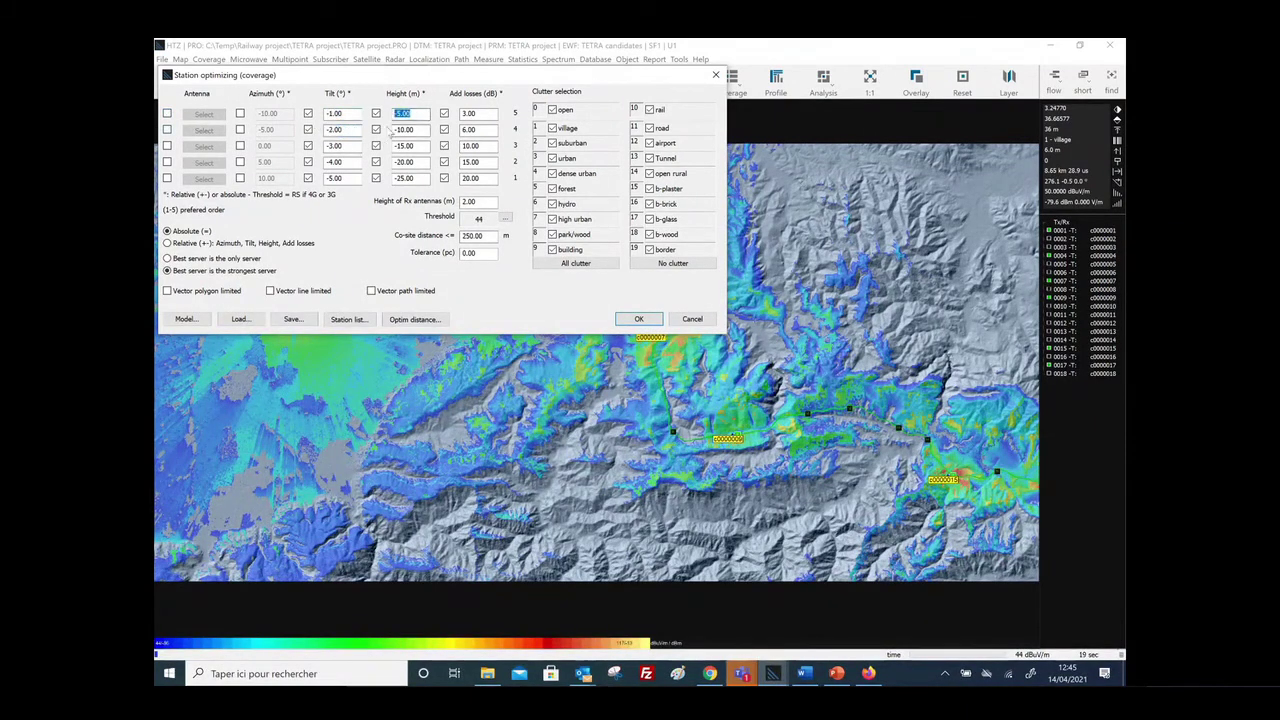
pyautogui.doubleClick(468, 113)
pyautogui.doubleClick(476, 129)
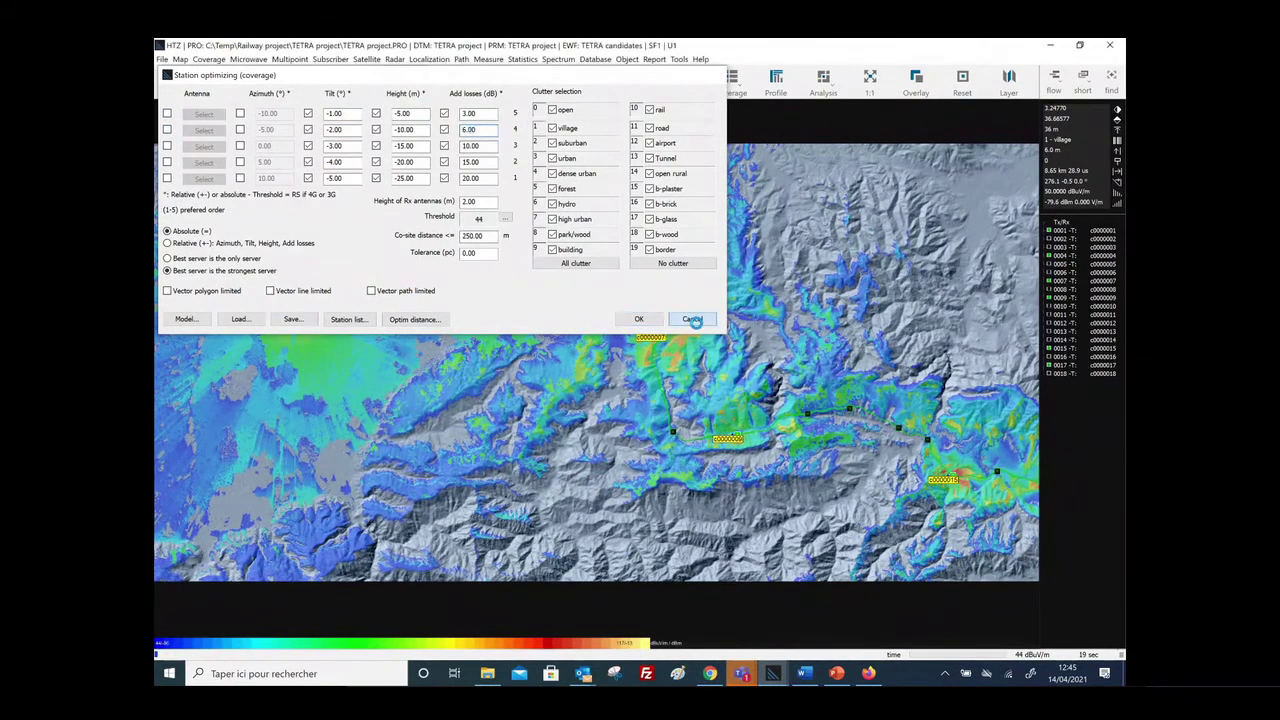
pyautogui.click(692, 319)
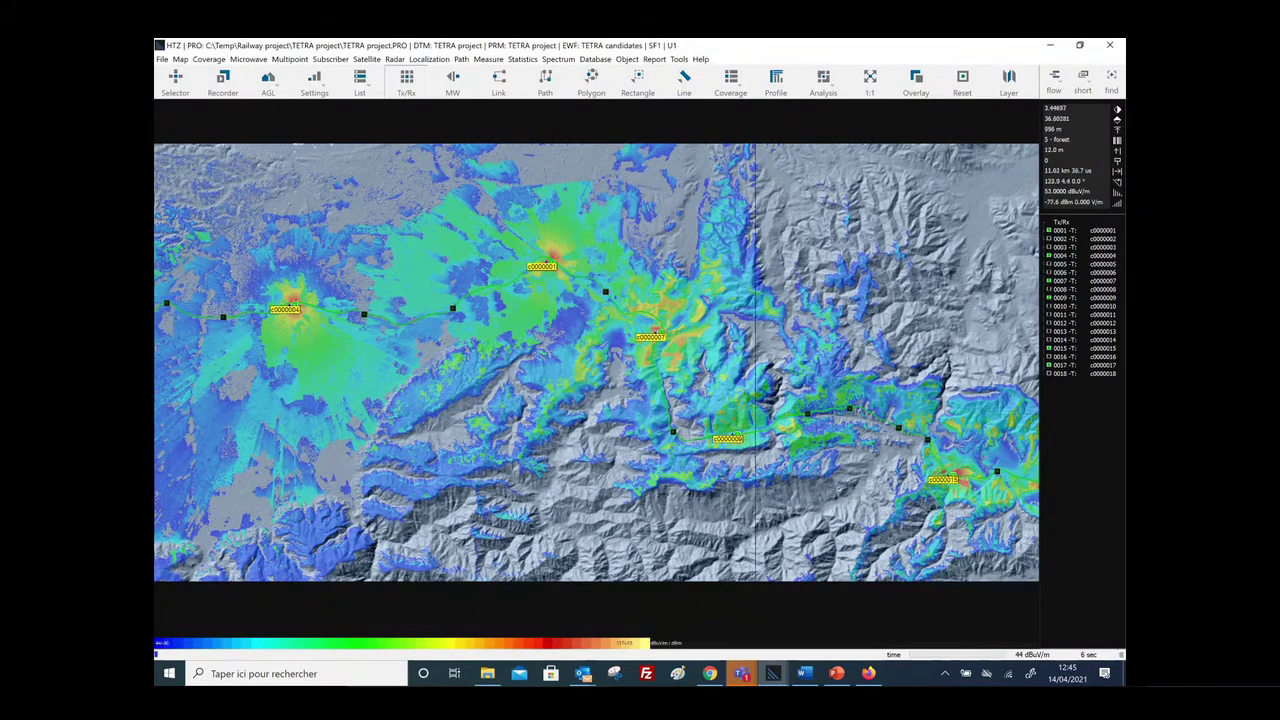
# Outline the railway area with a rectangle and run the check for vector line sections not covered
pyautogui.scroll(1, 904, 414)
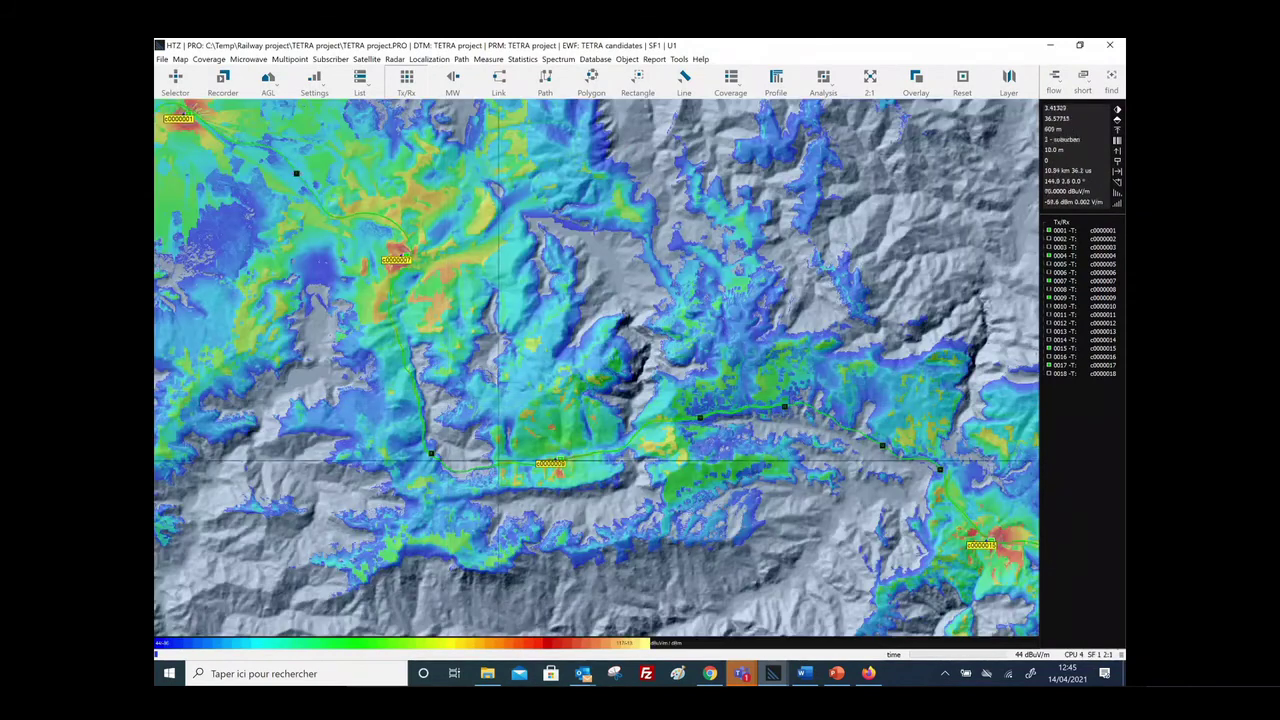
pyautogui.scroll(-1, 760, 413)
pyautogui.rightClick(1000, 300)
pyautogui.moveTo(1005, 246)
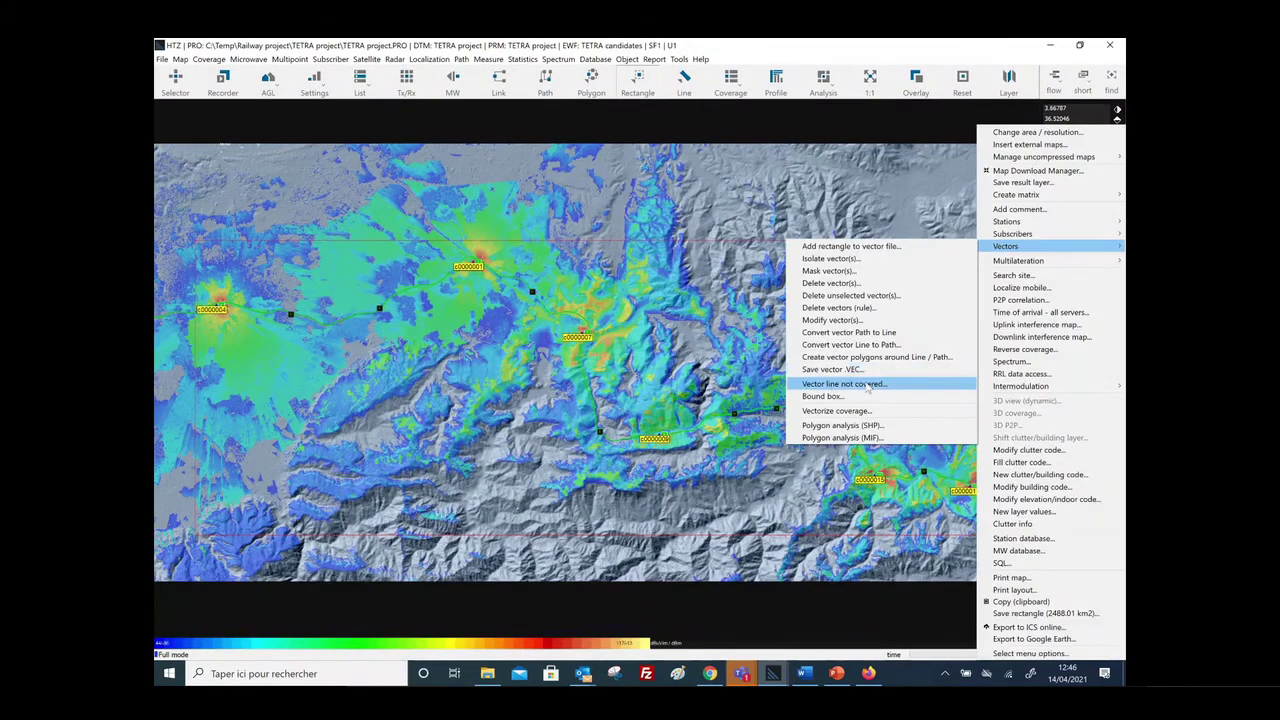
pyautogui.click(832, 386)
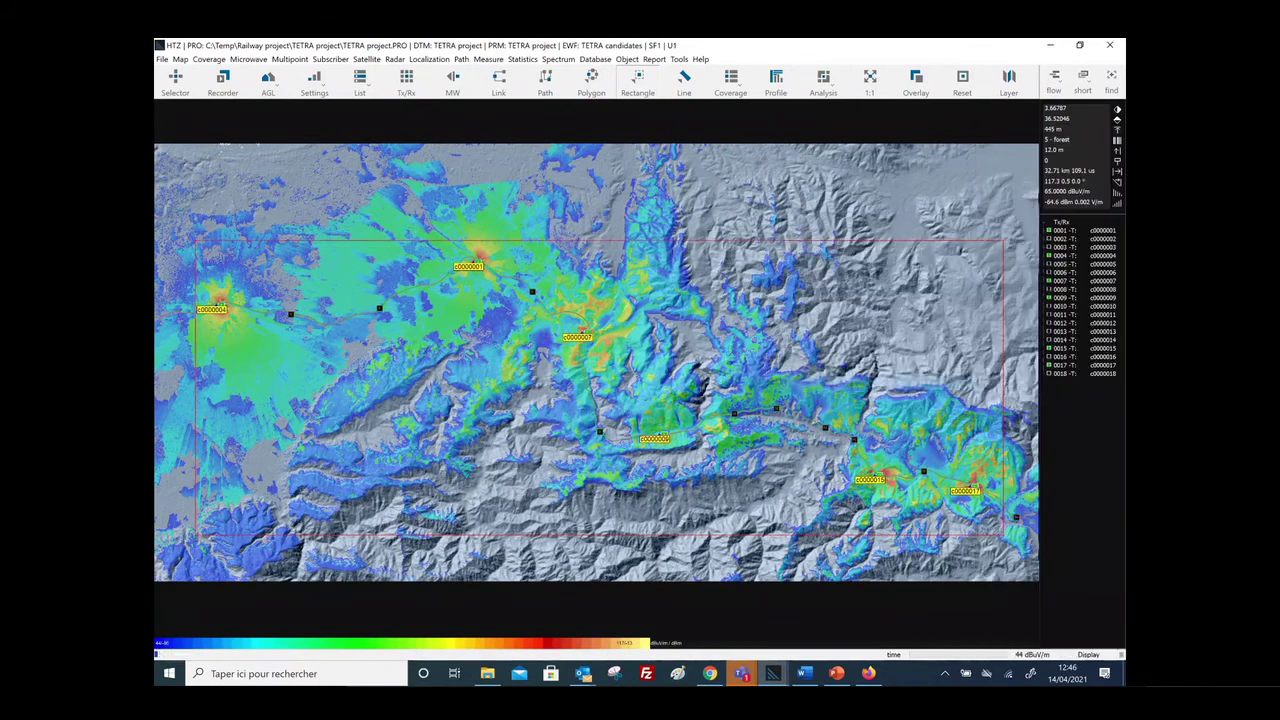
pyautogui.click(606, 355)
pyautogui.click(607, 353)
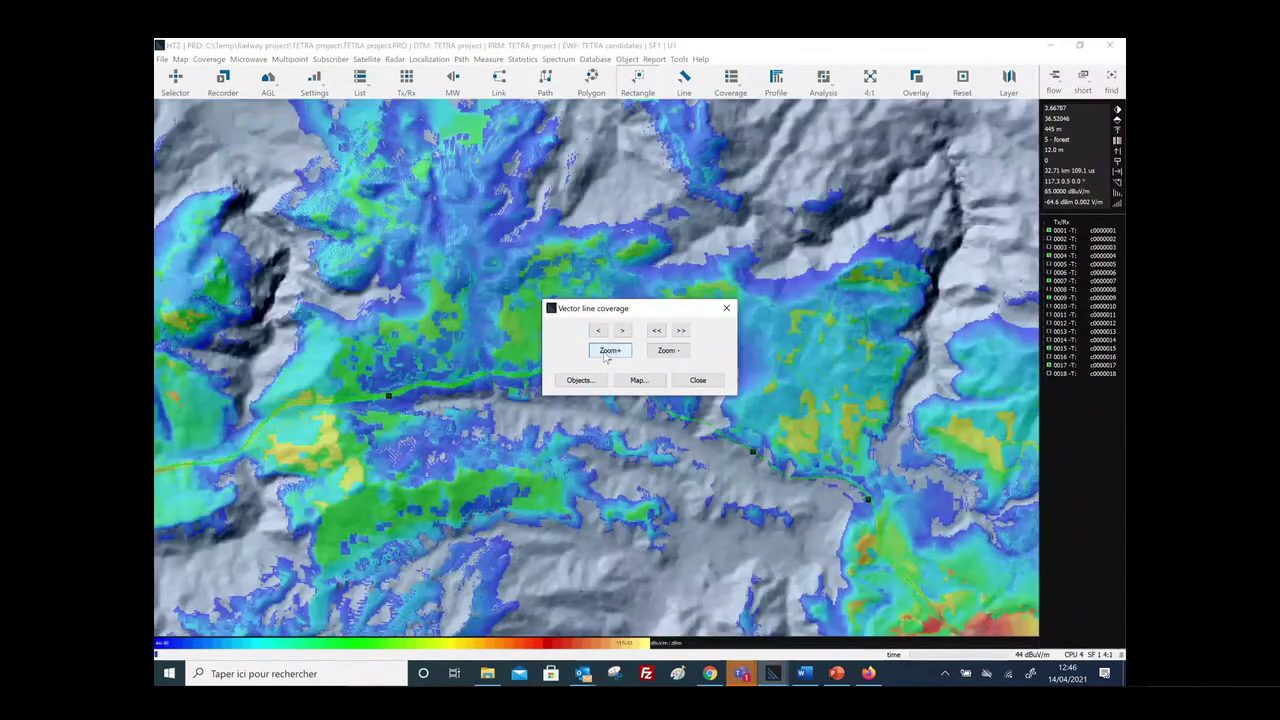
pyautogui.click(606, 353)
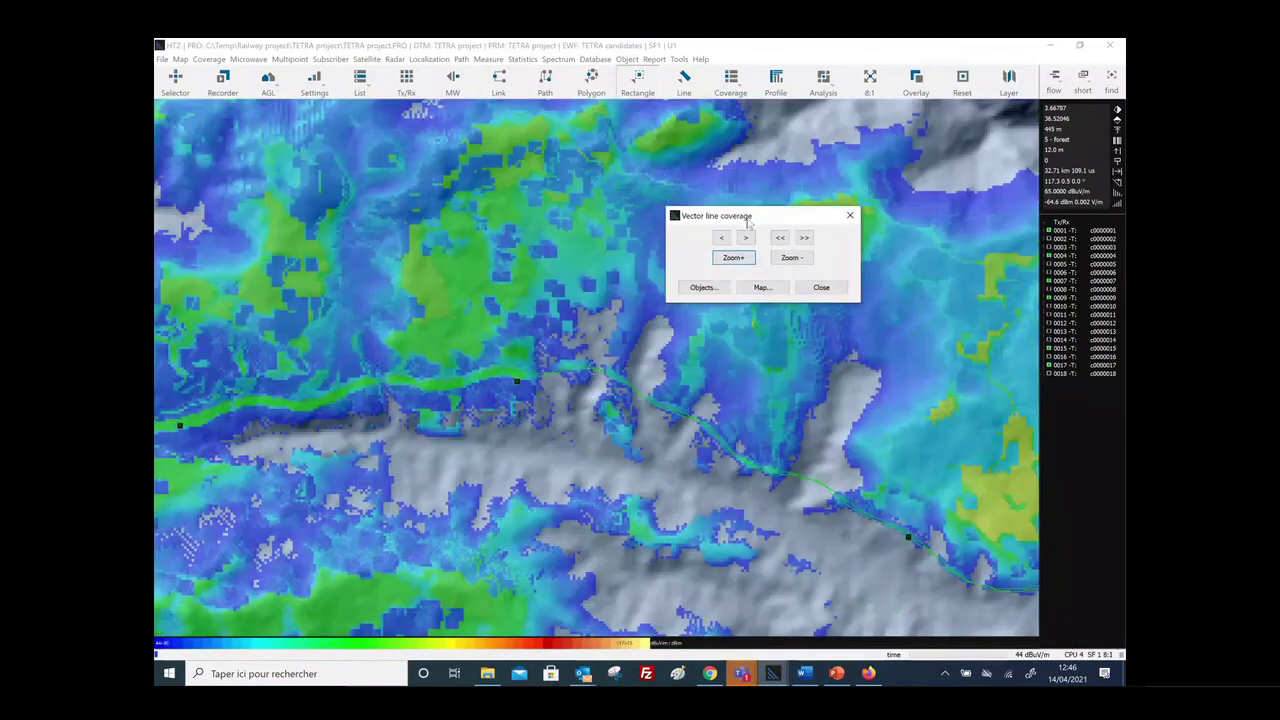
pyautogui.click(733, 257)
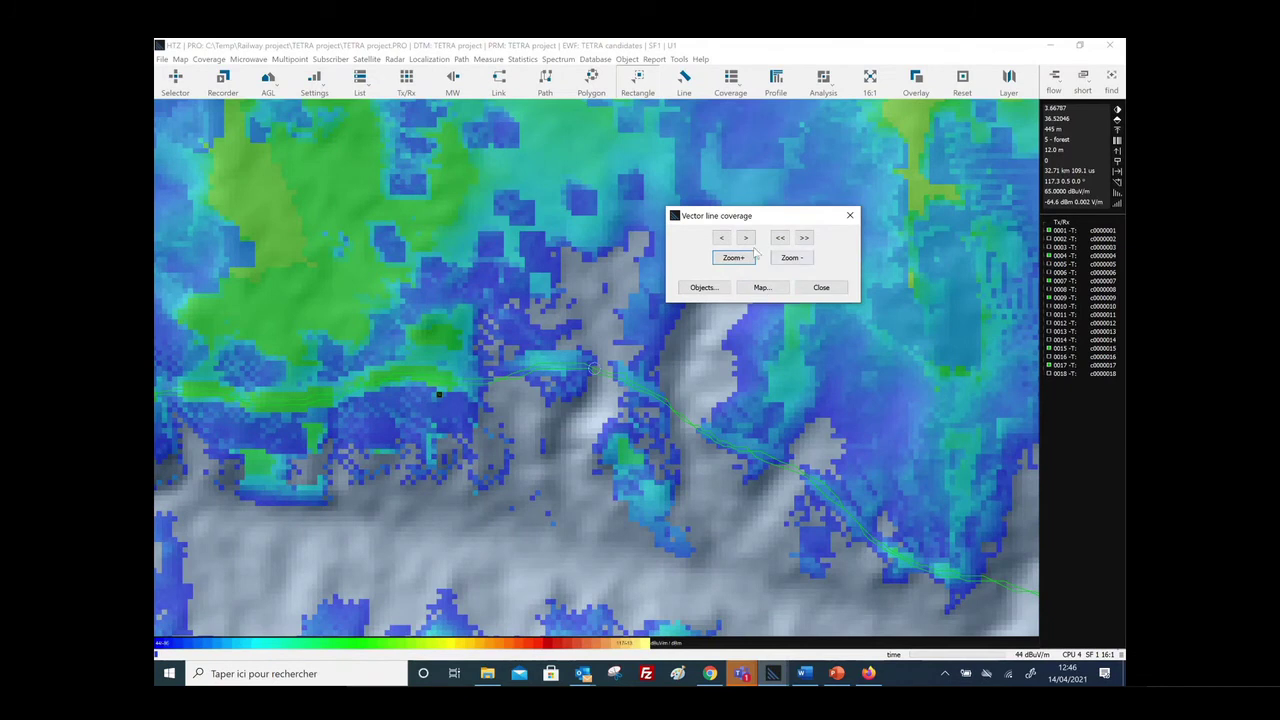
# Step forward along the railway line point by point to examine the sections without coverage
pyautogui.click(747, 238)
pyautogui.click(747, 238)
pyautogui.click(747, 238)
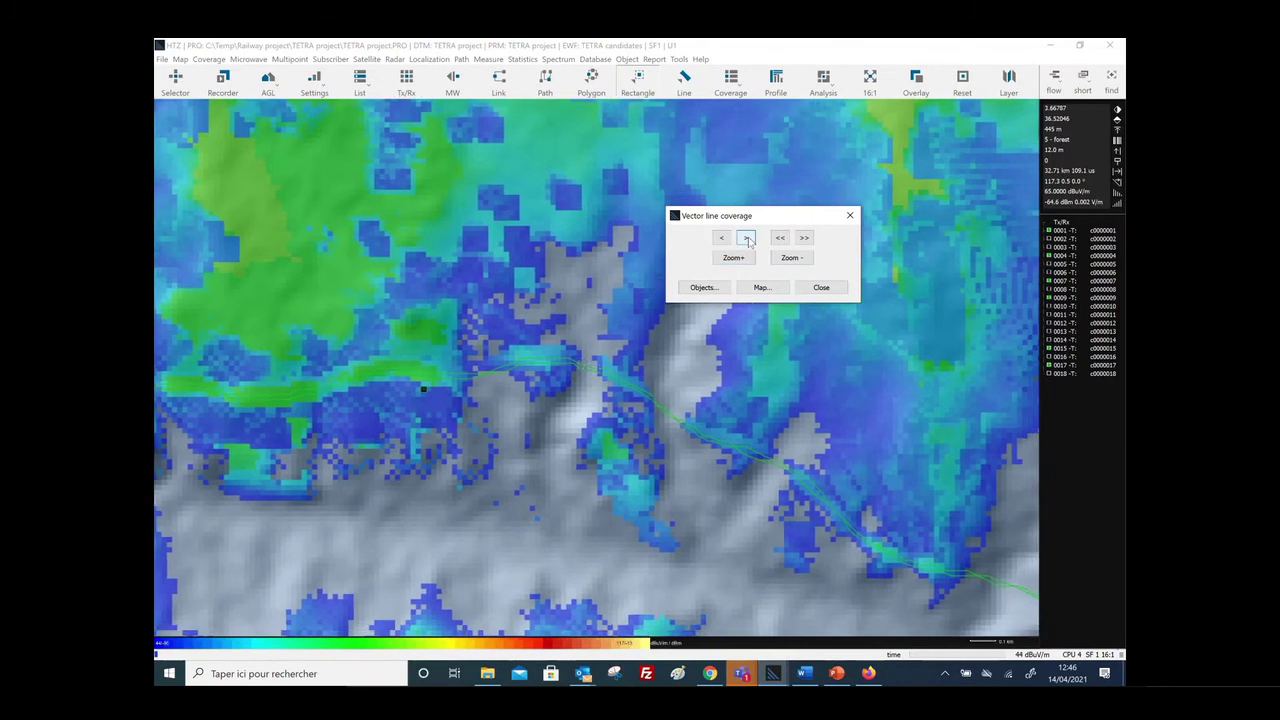
pyautogui.click(747, 238)
pyautogui.click(747, 238)
pyautogui.click(747, 238)
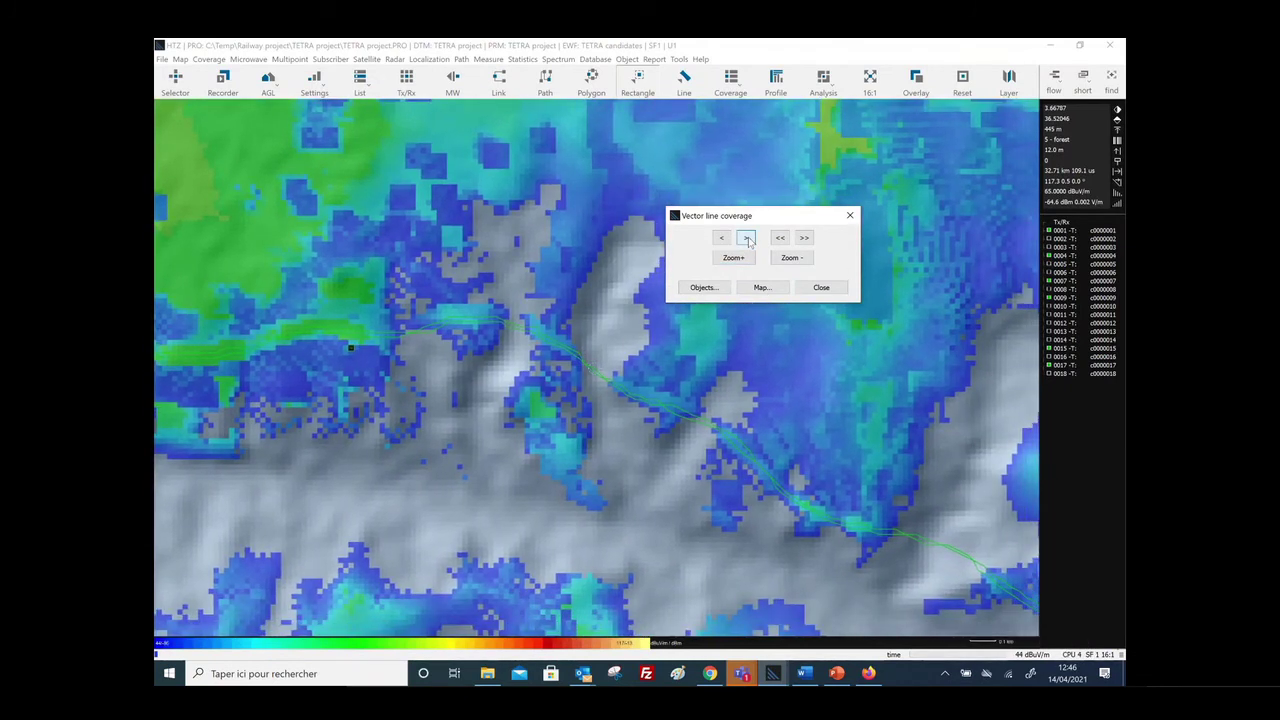
pyautogui.click(747, 238)
pyautogui.click(747, 238)
pyautogui.click(747, 238)
pyautogui.click(747, 238)
pyautogui.click(747, 238)
pyautogui.click(747, 238)
pyautogui.click(747, 238)
pyautogui.click(747, 238)
pyautogui.click(747, 238)
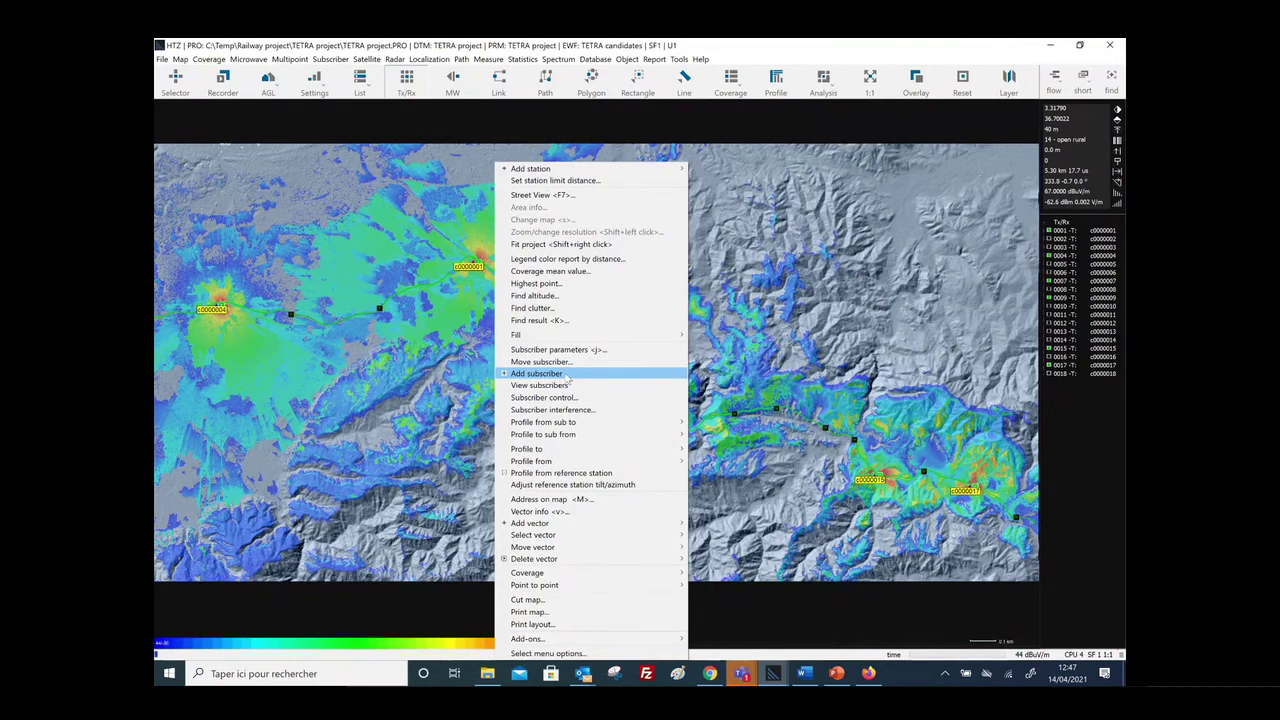
# Try adding a subscriber with 5 W nominal power and 2 m antenna height, checking its coverage threshold, Ec/I0 and Erlang fields
pyautogui.click(560, 374)
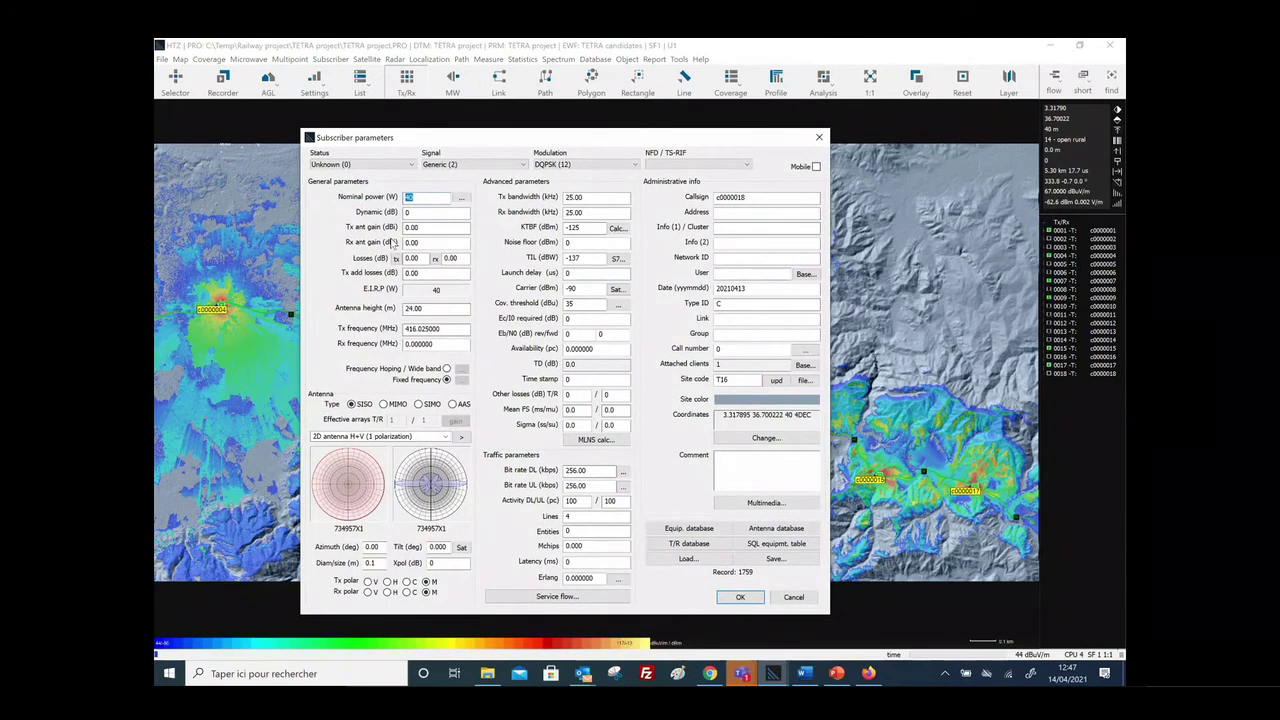
pyautogui.write('5')
pyautogui.press('Tab')
pyautogui.write('2')
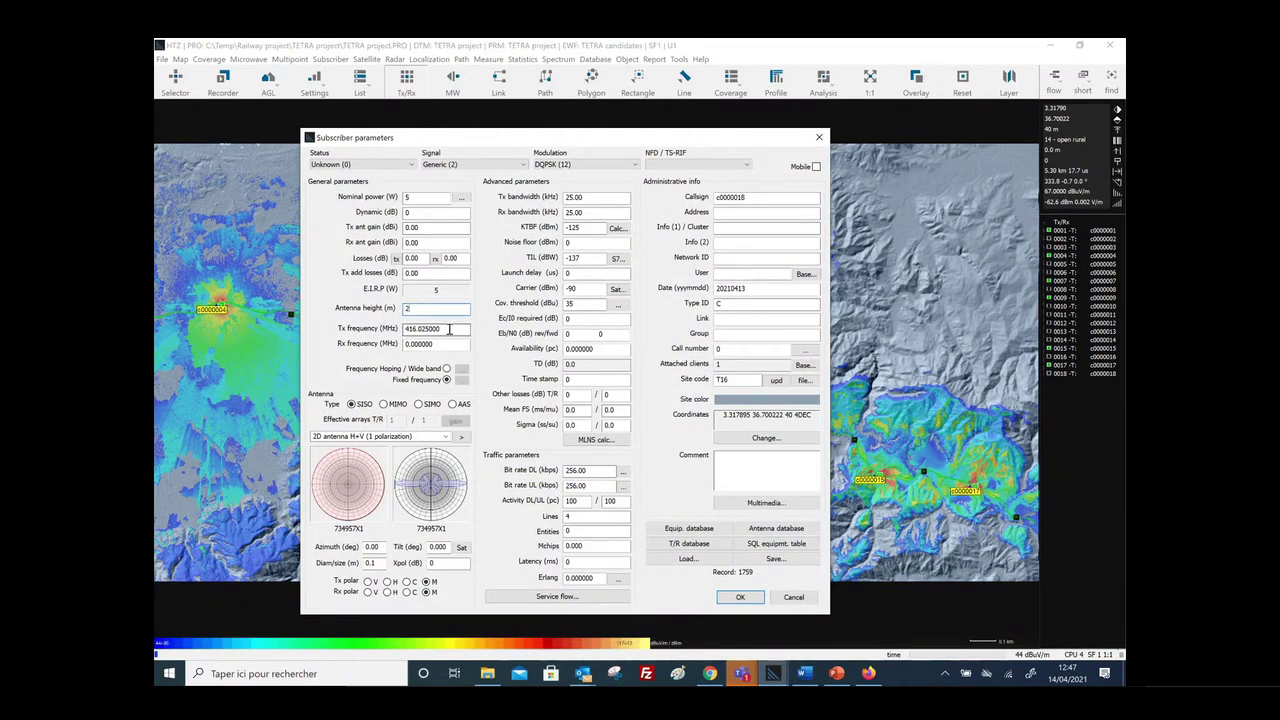
pyautogui.hotkey('shift', 'Tab')
pyautogui.hotkey('shift', 'Tab')
pyautogui.hotkey('shift', 'Tab')
pyautogui.hotkey('shift', 'Tab')
pyautogui.hotkey('shift', 'Tab')
pyautogui.hotkey('shift', 'Tab')
pyautogui.hotkey('shift', 'Tab')
pyautogui.hotkey('shift', 'Tab')
pyautogui.doubleClick(573, 305)
pyautogui.click(583, 319)
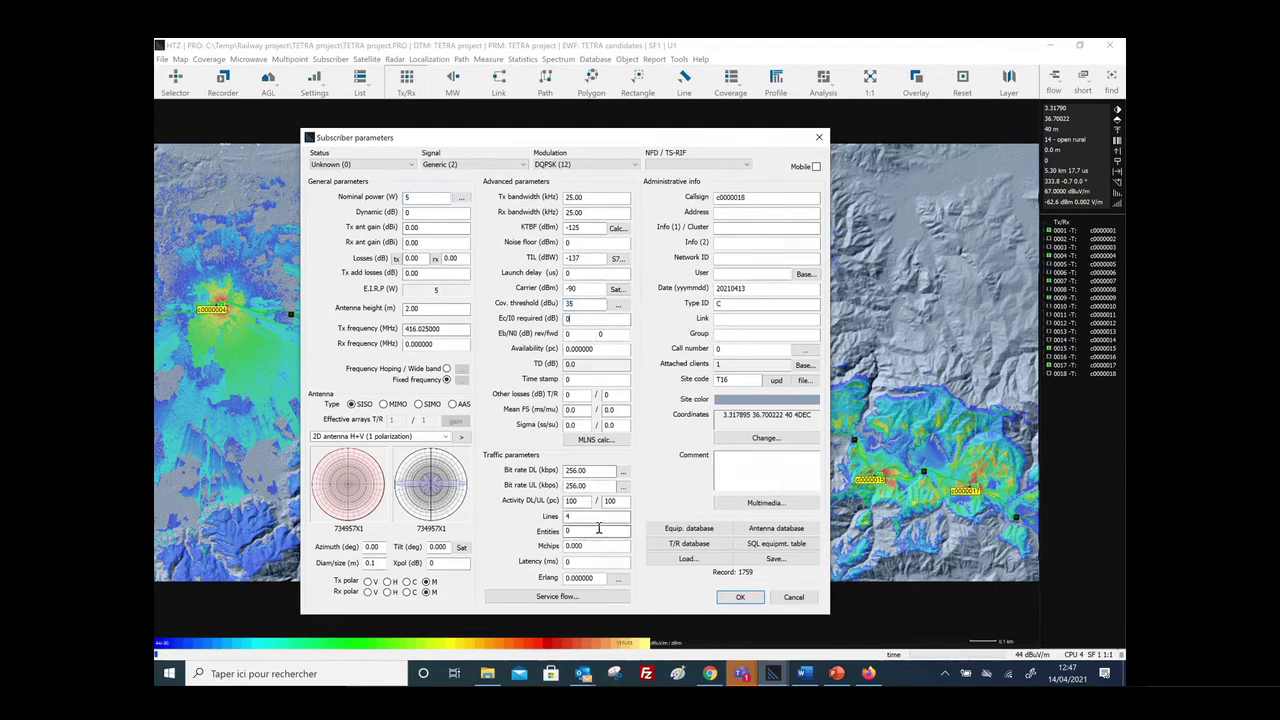
pyautogui.doubleClick(597, 579)
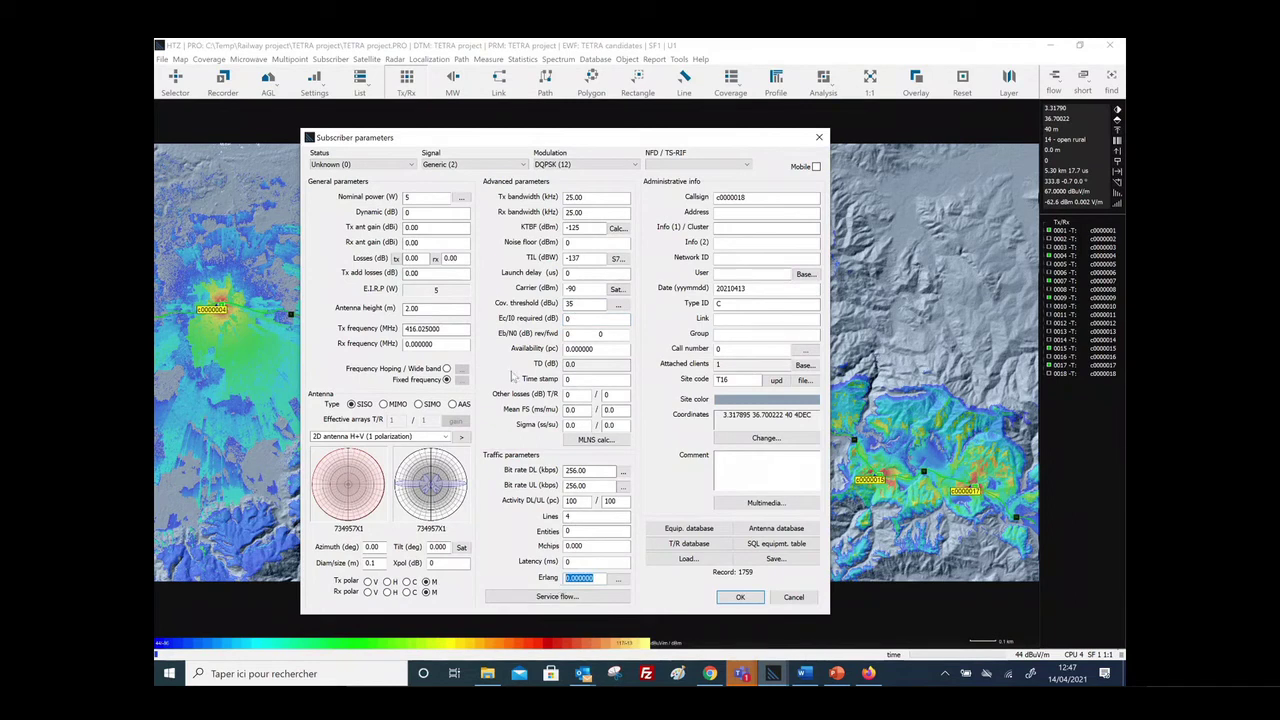
pyautogui.click(793, 597)
# Select all the records in the TETRA User Equipments subscriber database
pyautogui.click(362, 84)
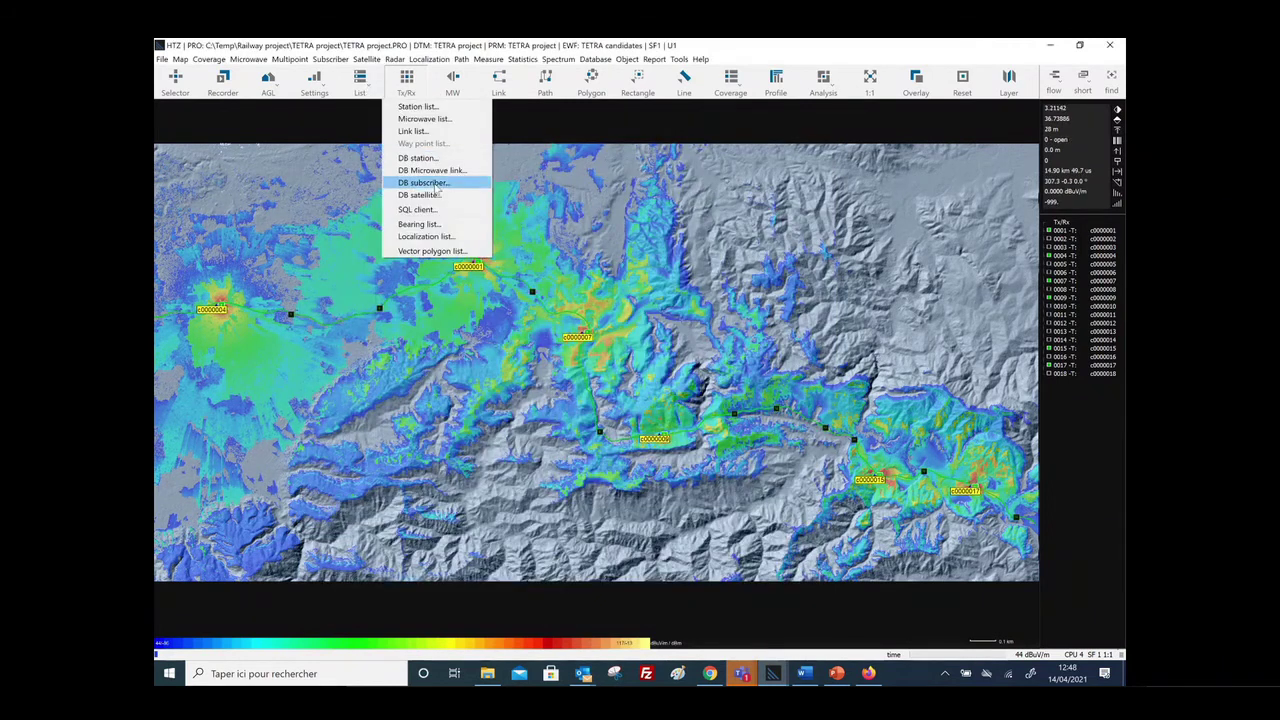
pyautogui.click(448, 184)
pyautogui.doubleClick(365, 79)
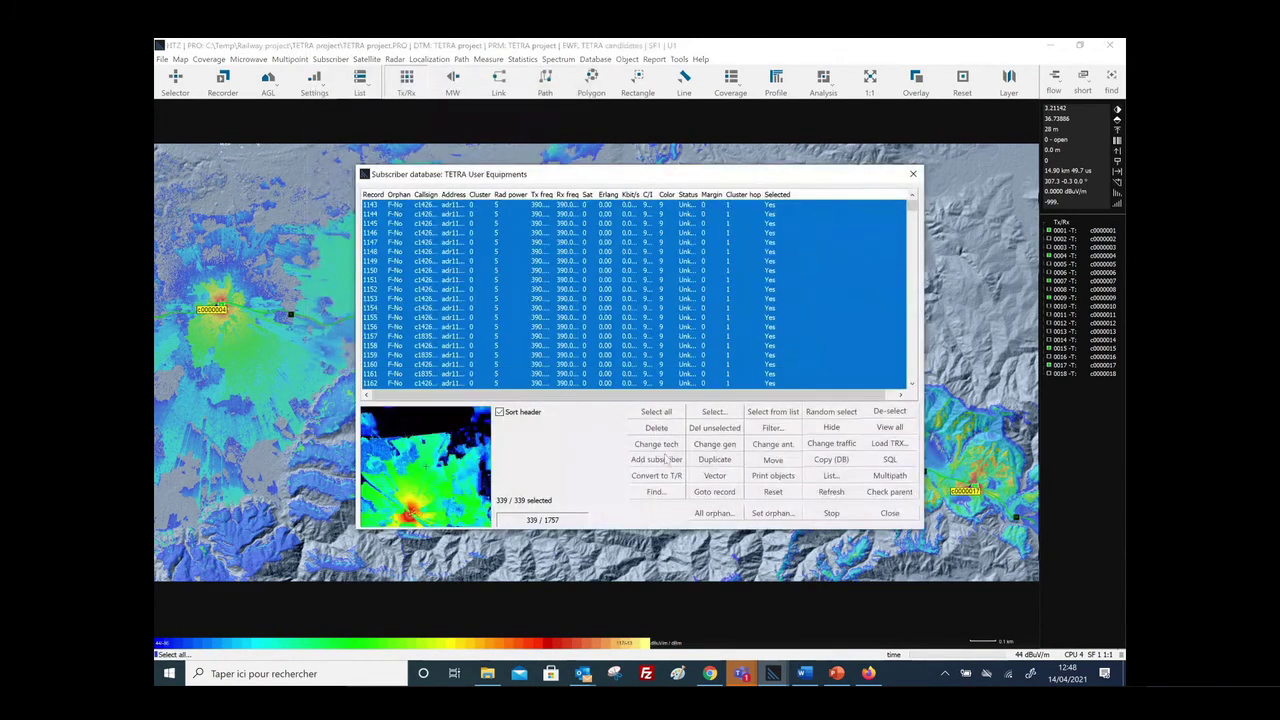
pyautogui.click(889, 513)
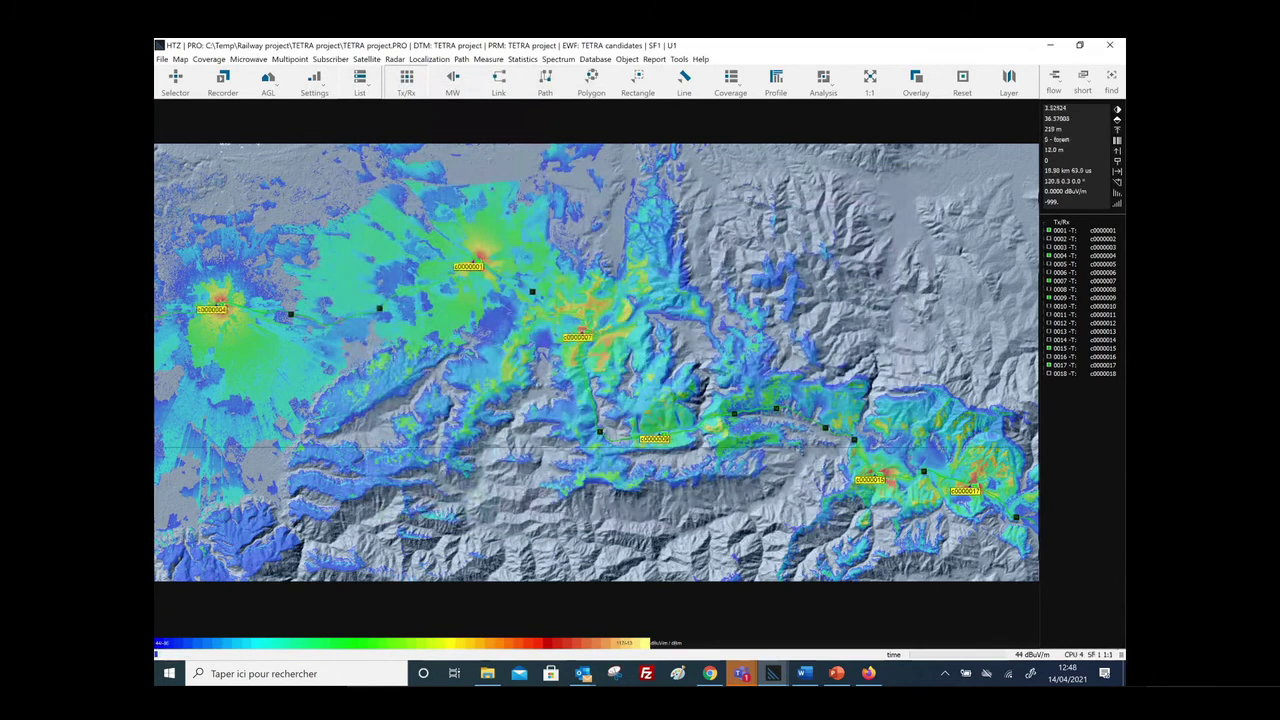
# Turn on the display of subscribers on the map and delete all the stations from the project
pyautogui.doubleClick(768, 495)
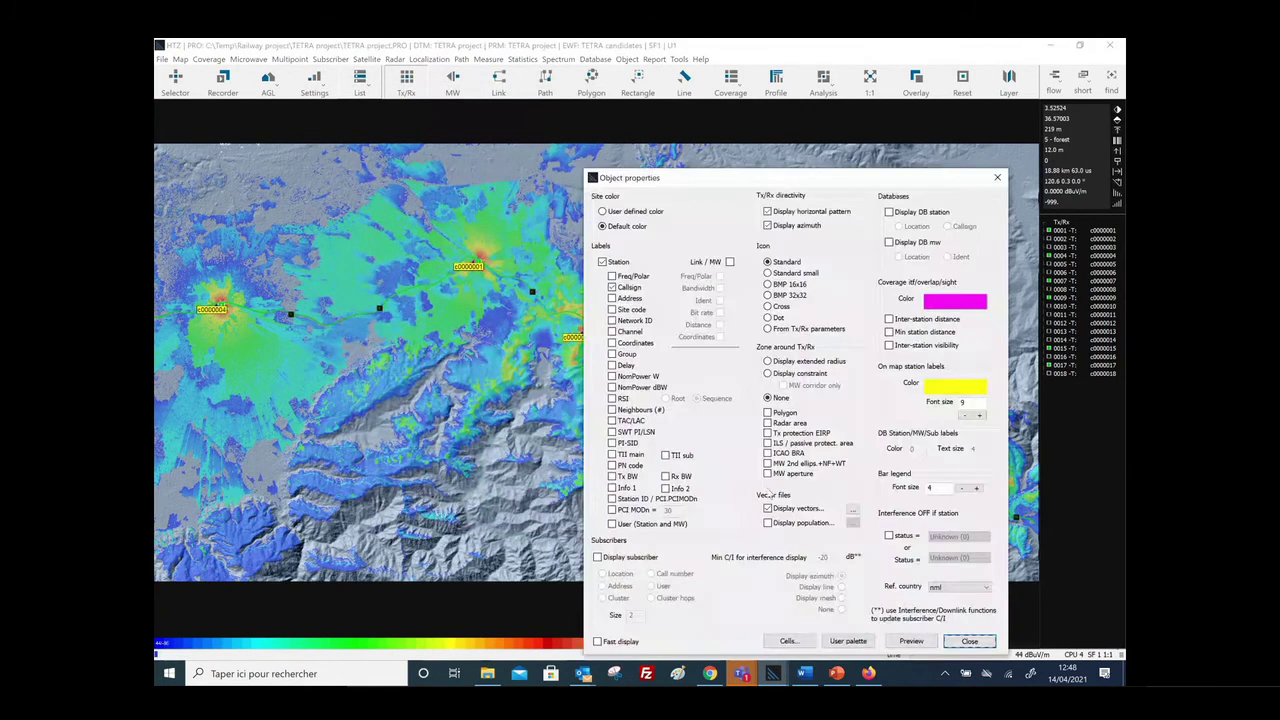
pyautogui.click(630, 559)
pyautogui.click(969, 641)
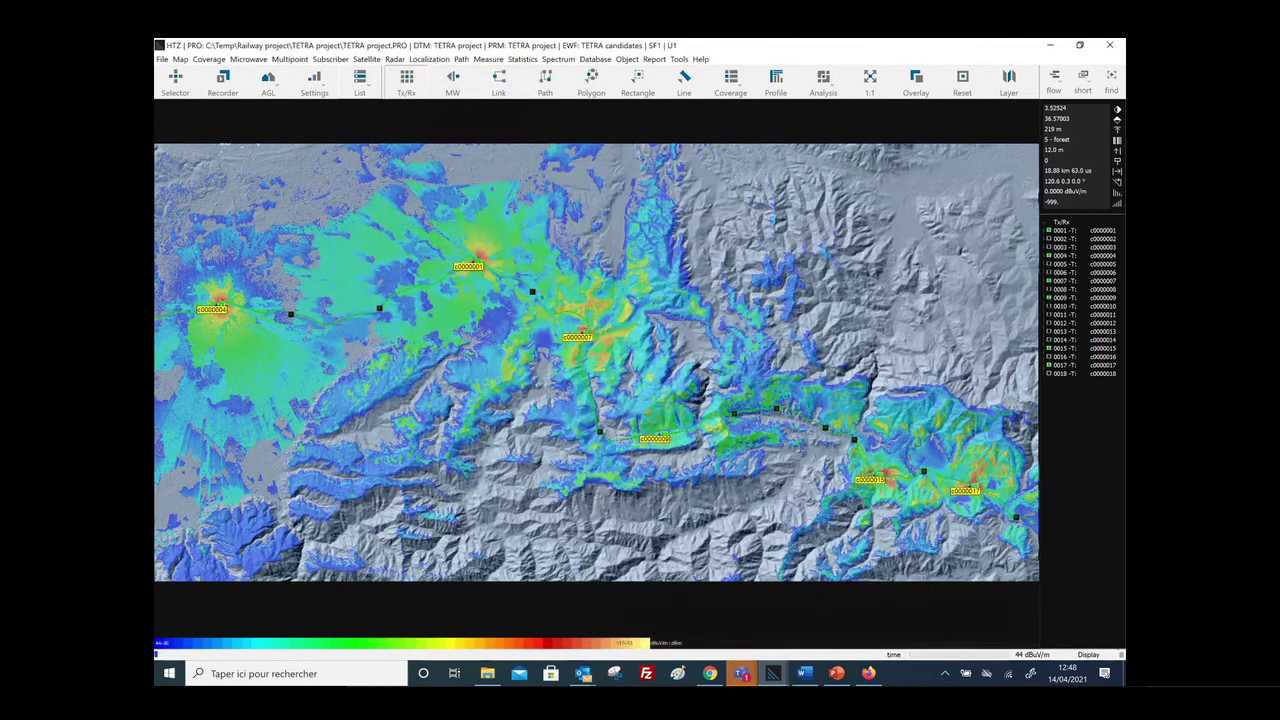
pyautogui.press('Delete')
pyautogui.press('Return')
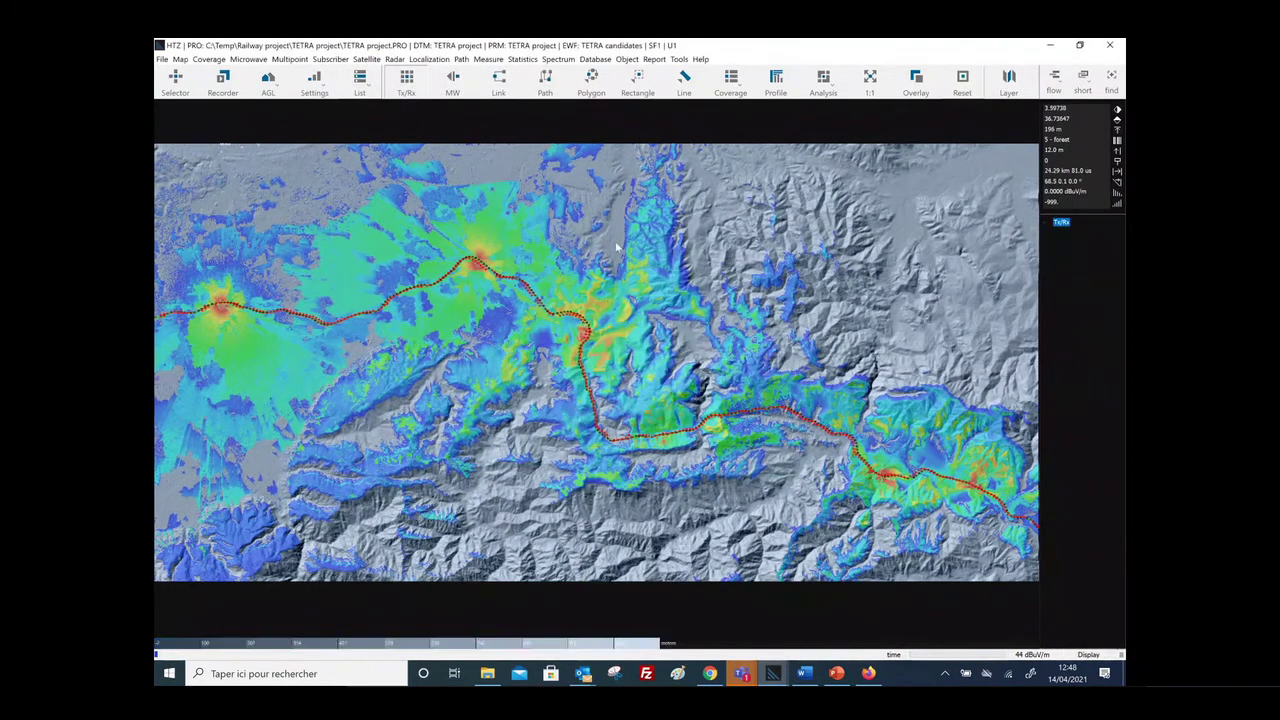
# Open the parameters of one subscriber on the railway line and examine its nominal power and antenna height
pyautogui.moveTo(352, 258); pyautogui.dragTo(483, 317)
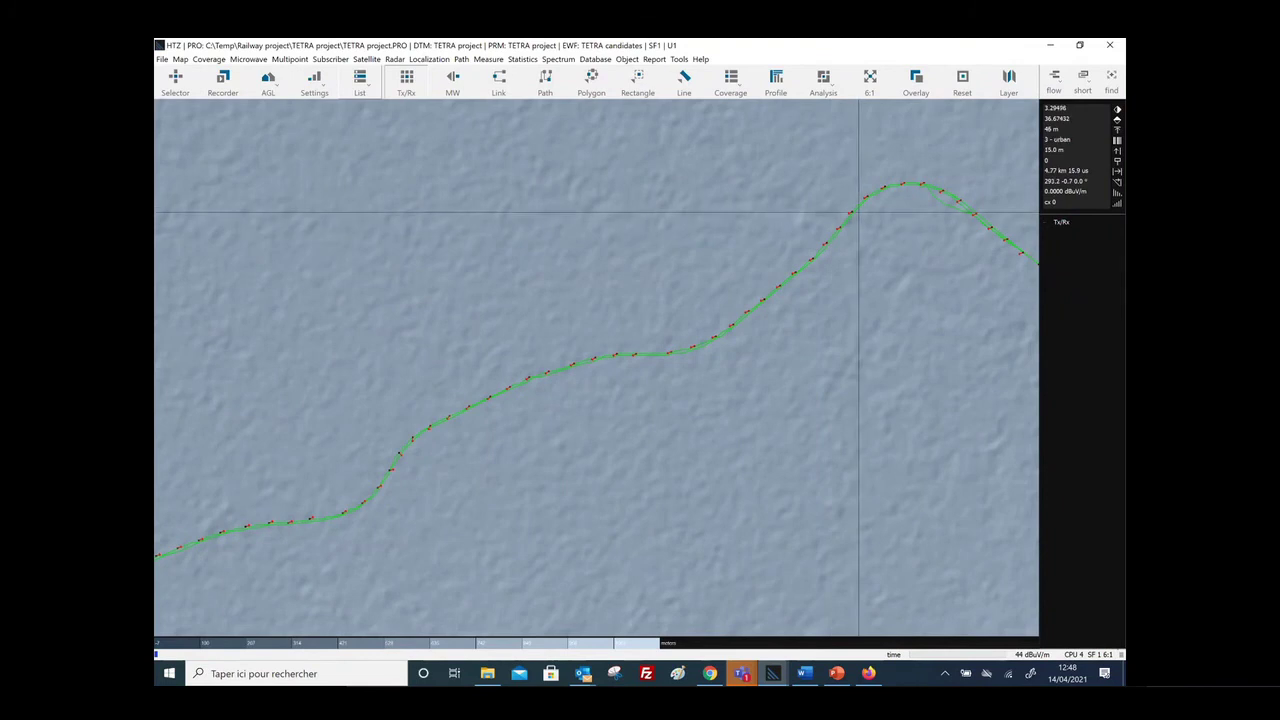
pyautogui.rightClick(866, 196)
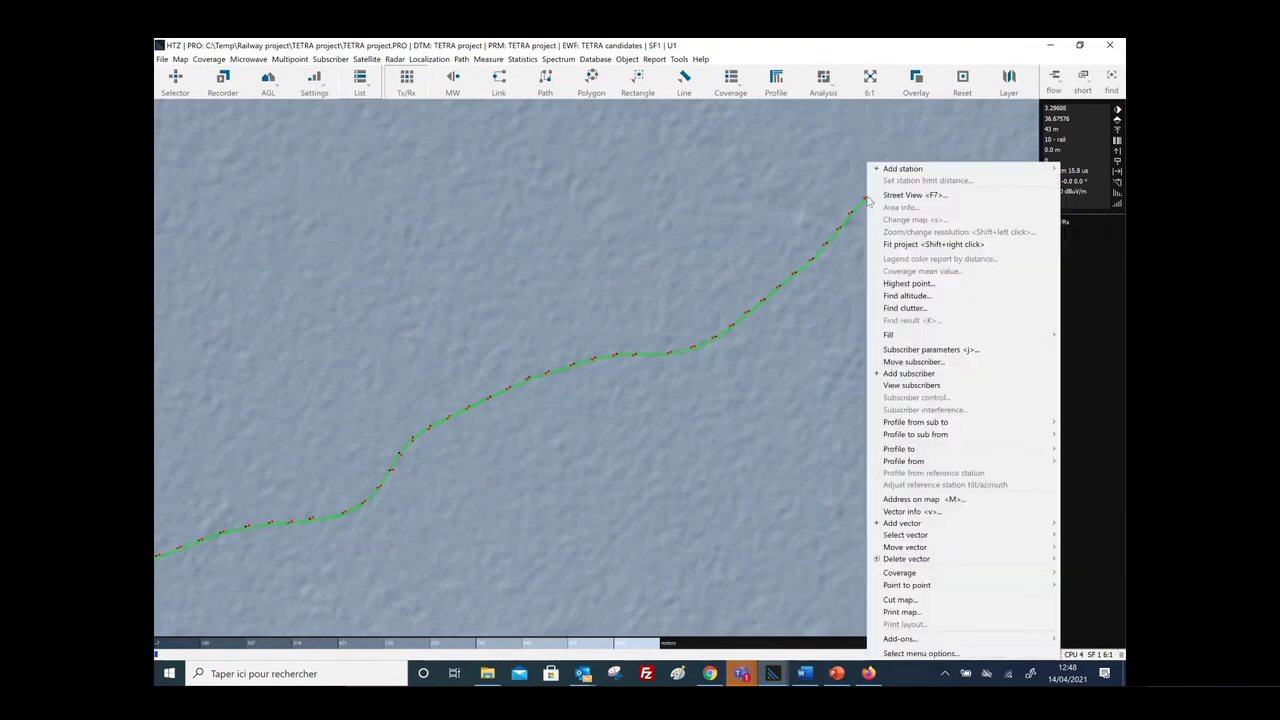
pyautogui.click(938, 362)
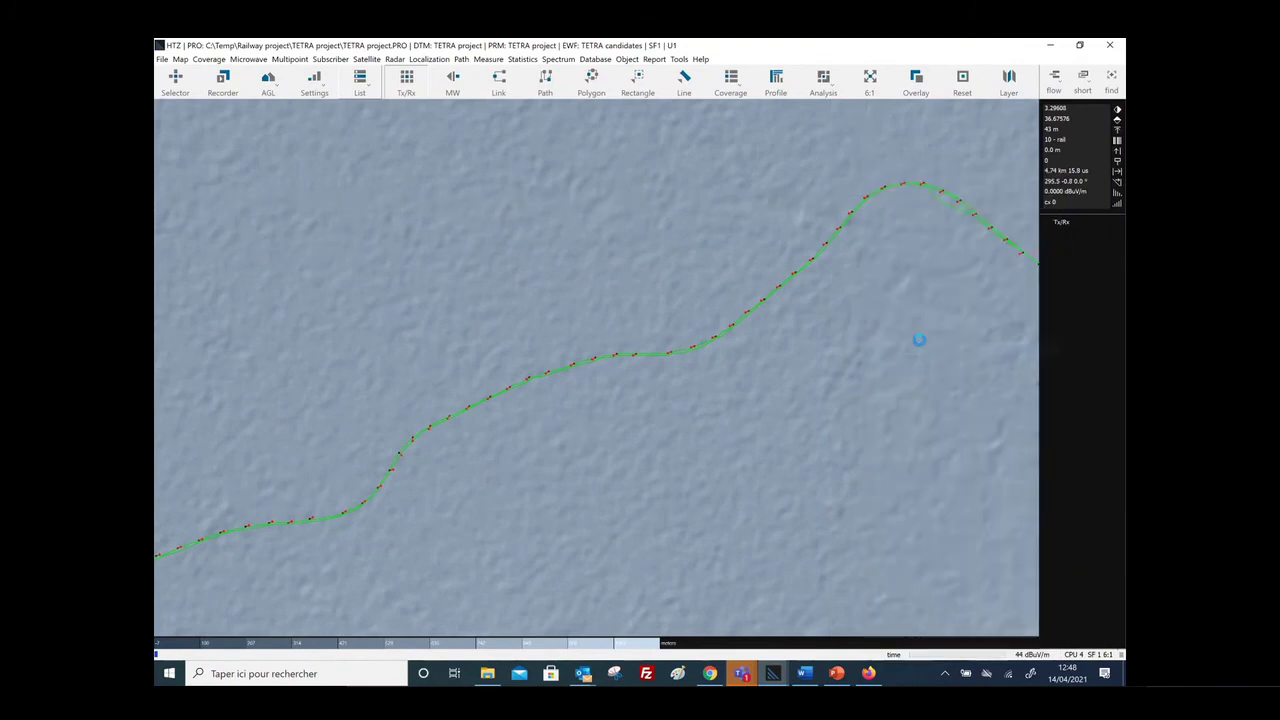
pyautogui.moveTo(722, 118); pyautogui.dragTo(493, 107)
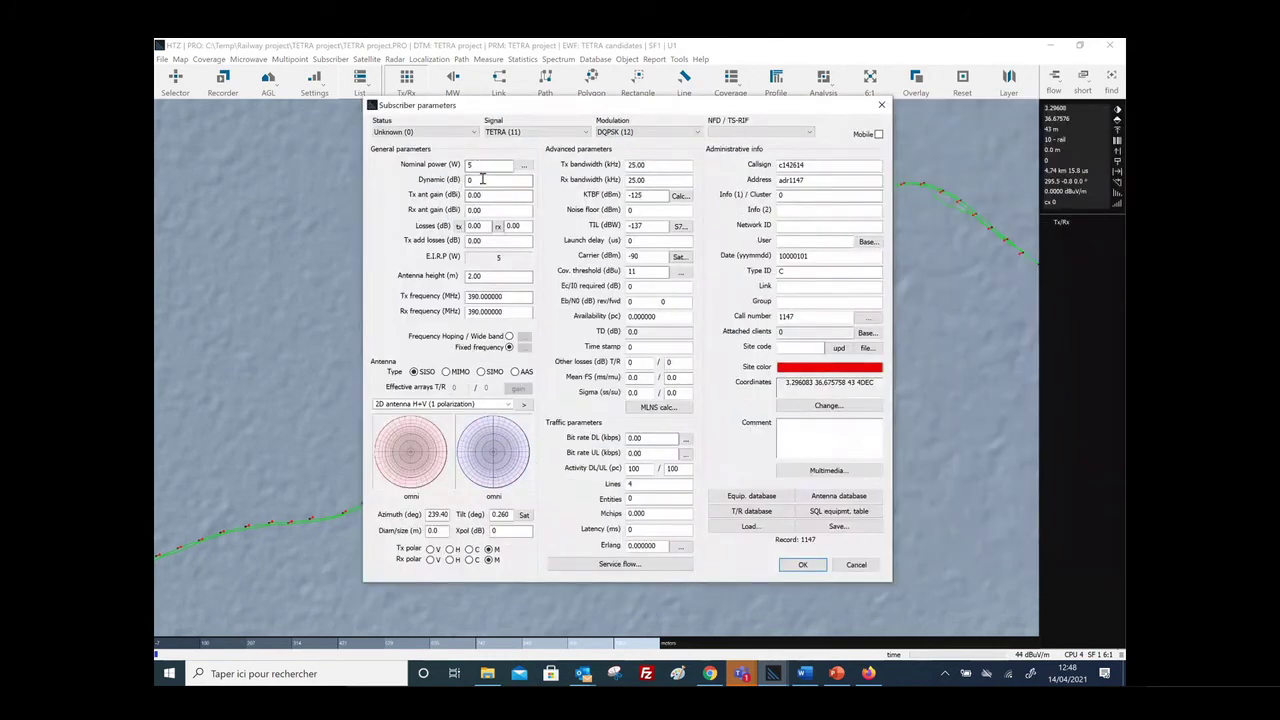
pyautogui.doubleClick(478, 168)
pyautogui.doubleClick(488, 277)
pyautogui.click(802, 564)
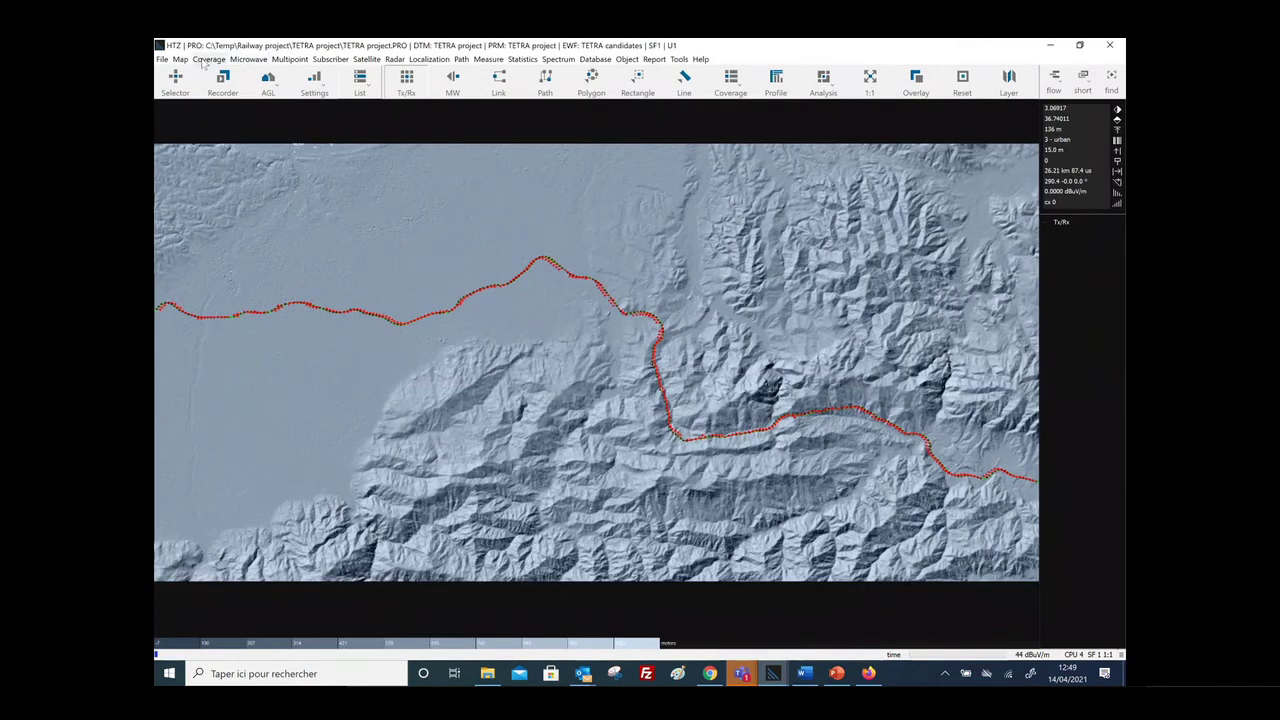
# Open site searching from subscribers, set the default antenna height to 24 m and check the coverage threshold settings
pyautogui.click(209, 59)
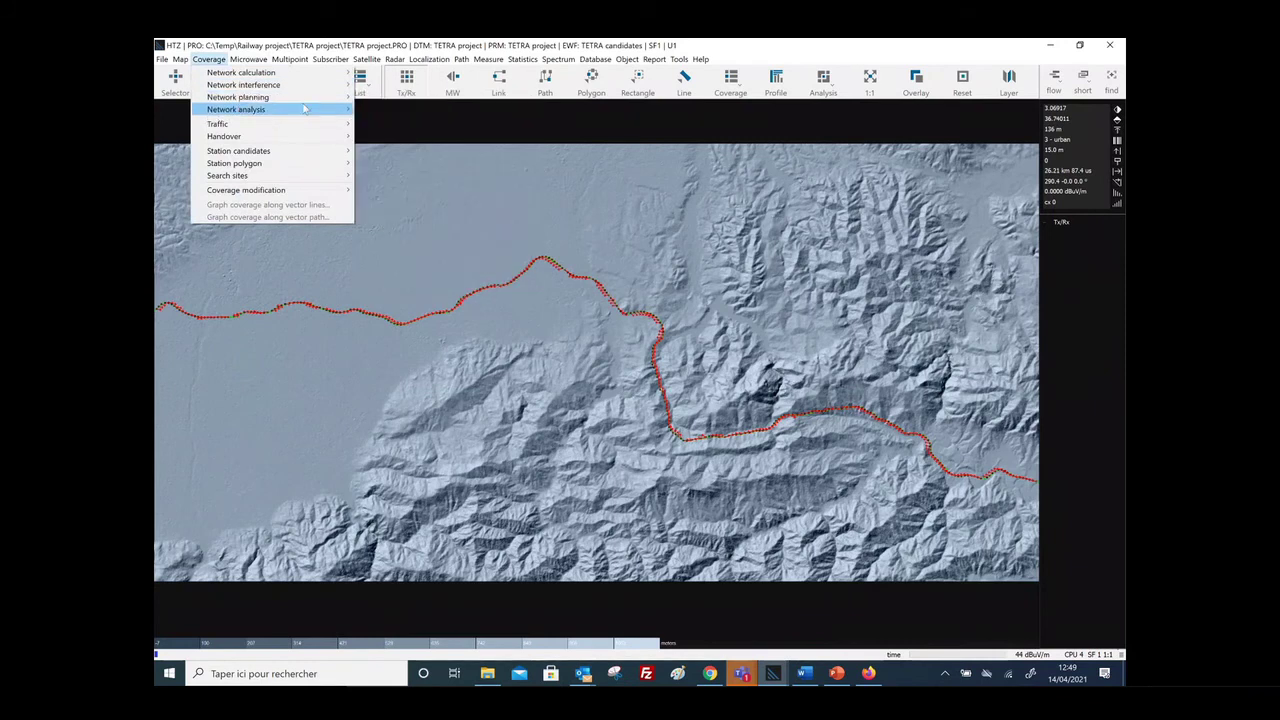
pyautogui.moveTo(326, 63)
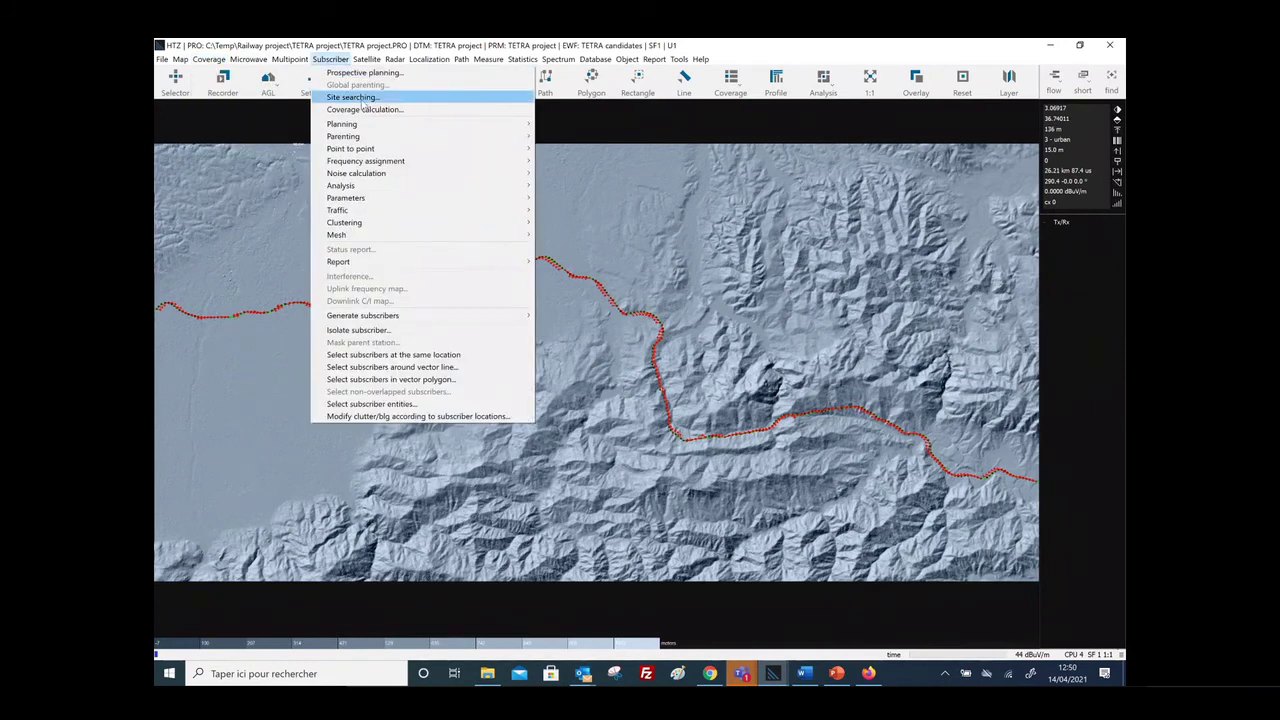
pyautogui.click(362, 97)
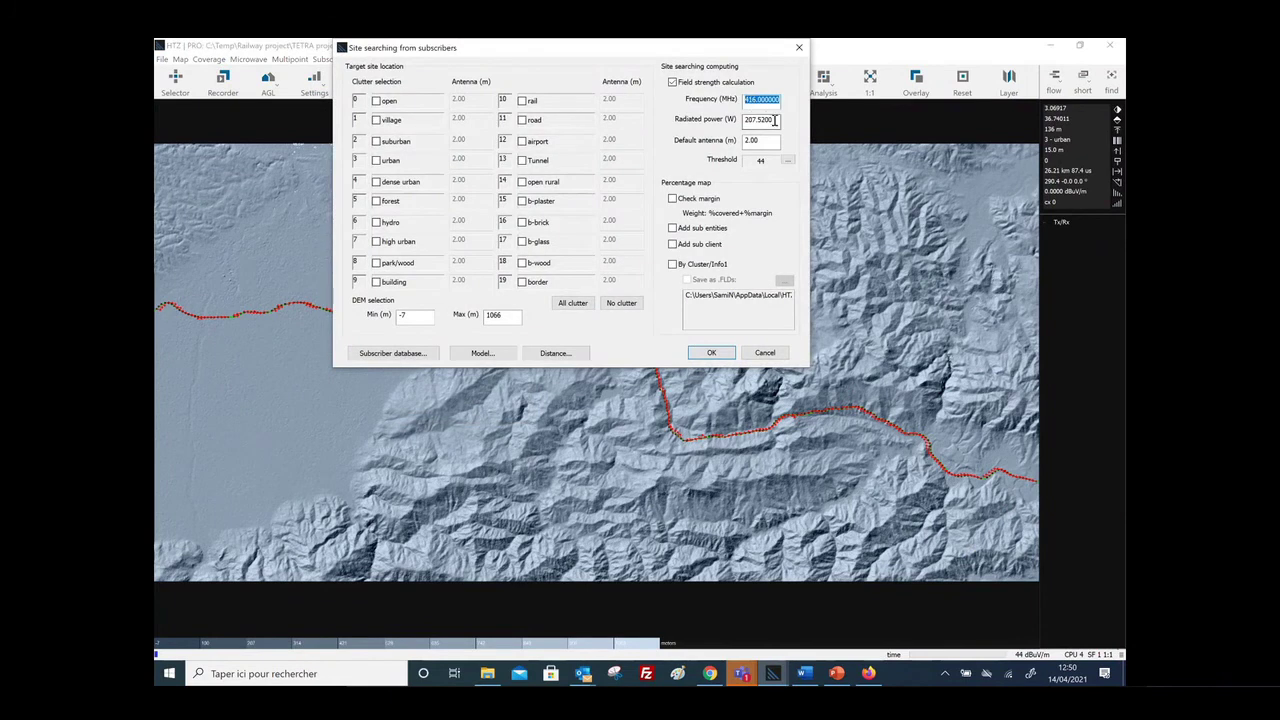
pyautogui.doubleClick(774, 120)
pyautogui.press('Tab')
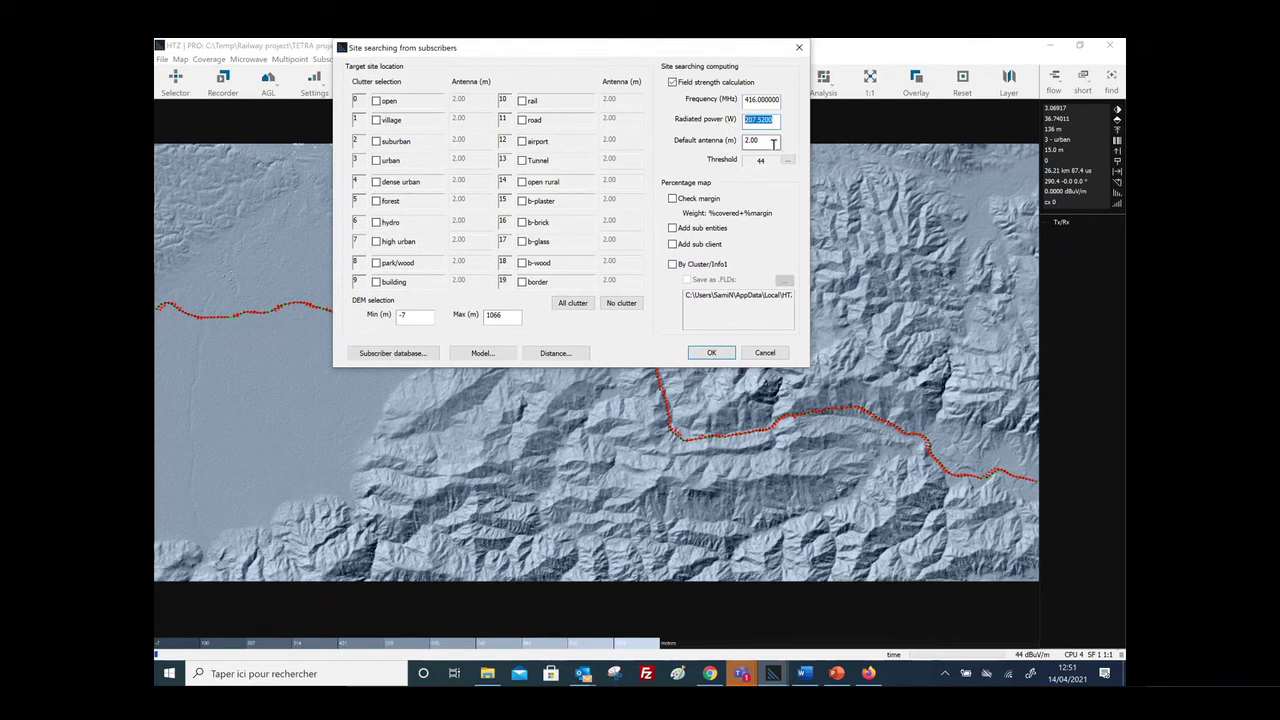
pyautogui.write('6')
pyautogui.press('BackSpace')
pyautogui.write('24')
pyautogui.press('Tab')
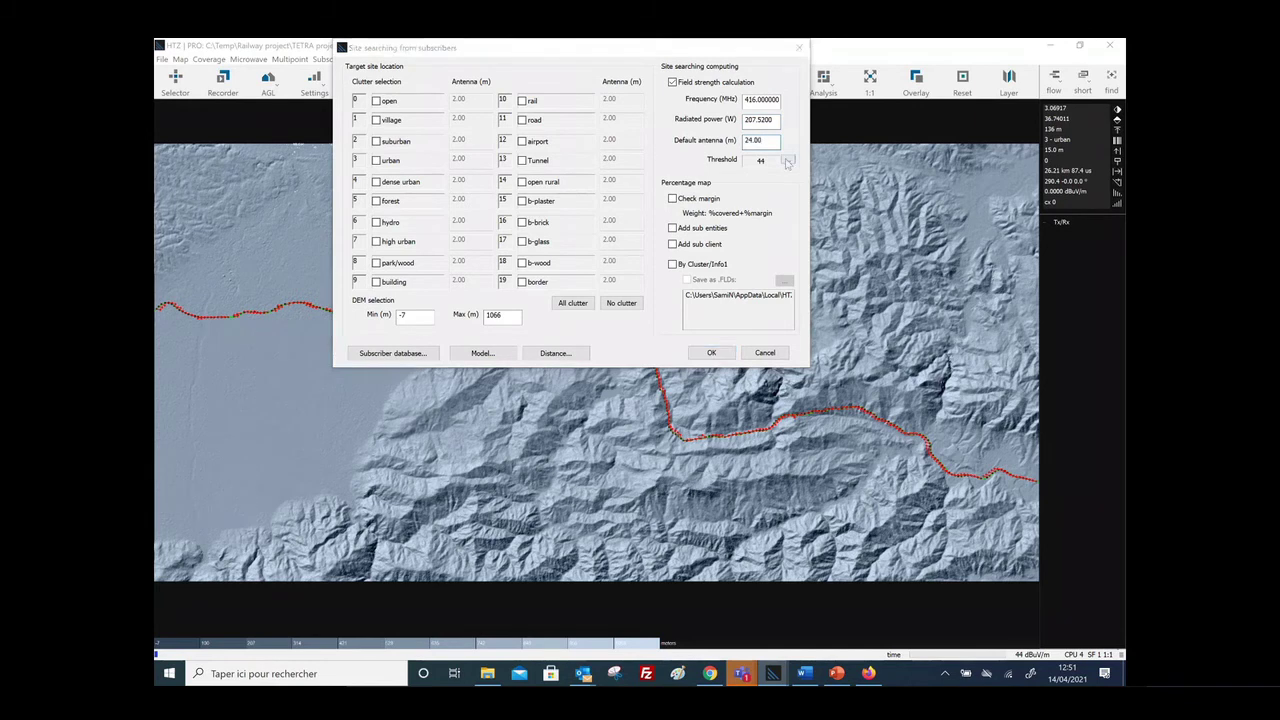
pyautogui.press('Return')
pyautogui.doubleClick(700, 112)
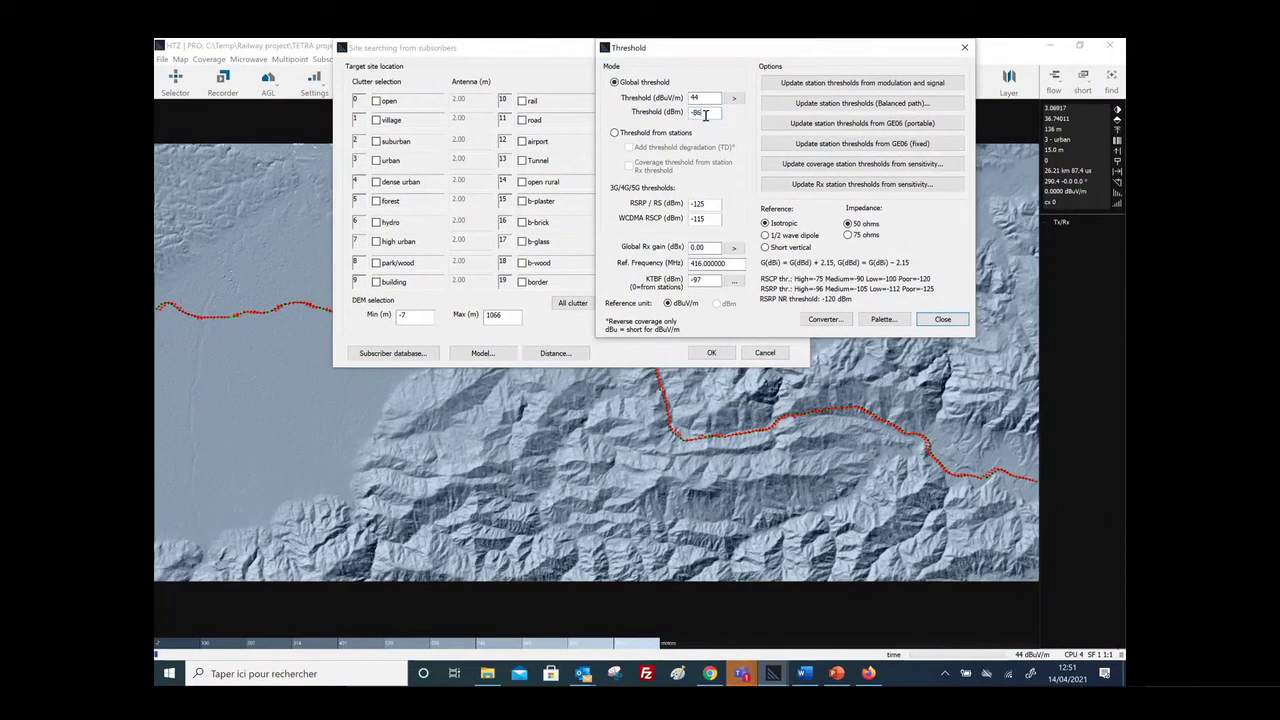
pyautogui.click(938, 322)
# Restrict the target site locations to the rail clutter class, set its antenna height to 4 m and start the site search
pyautogui.click(532, 121)
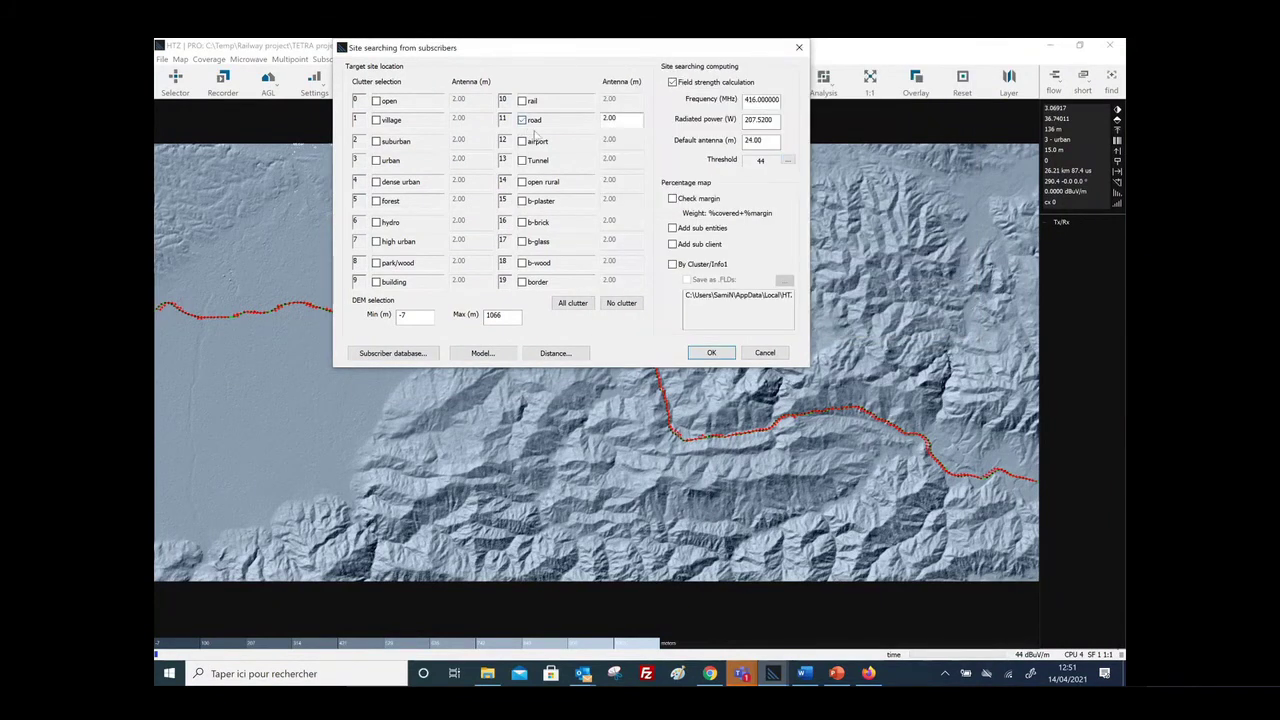
pyautogui.click(531, 102)
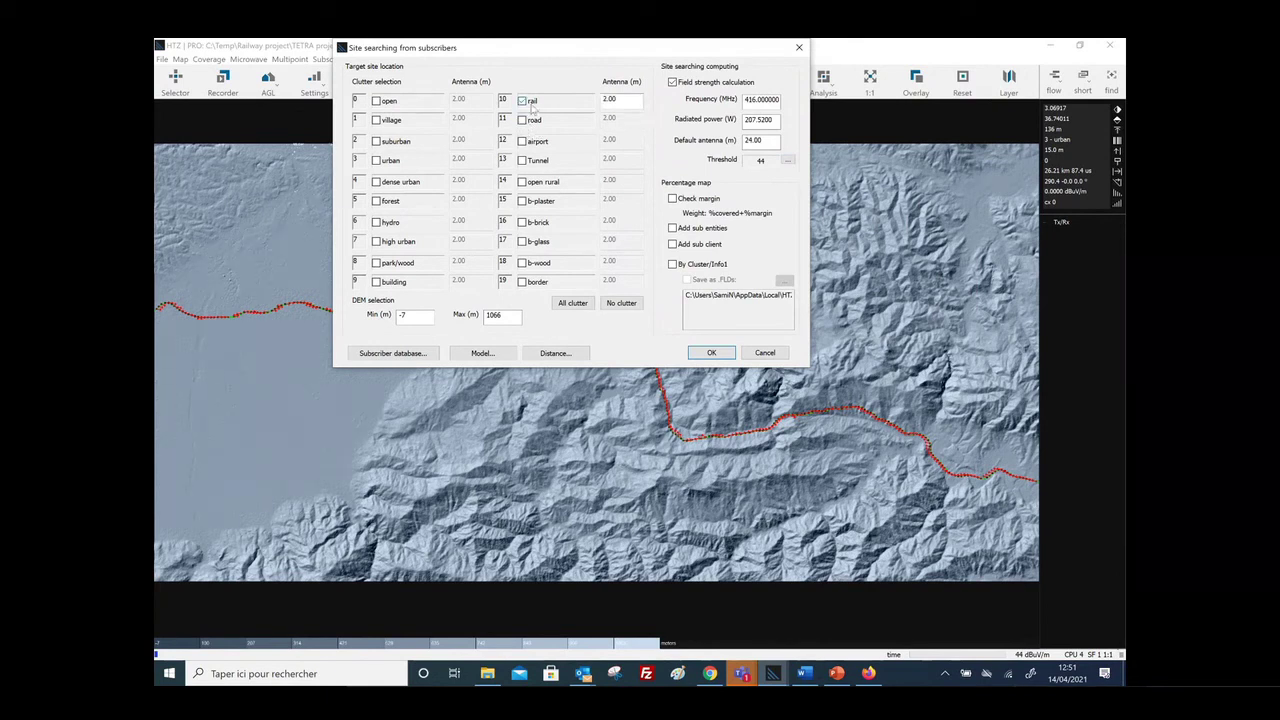
pyautogui.doubleClick(610, 99)
pyautogui.write('4')
pyautogui.press('Return')
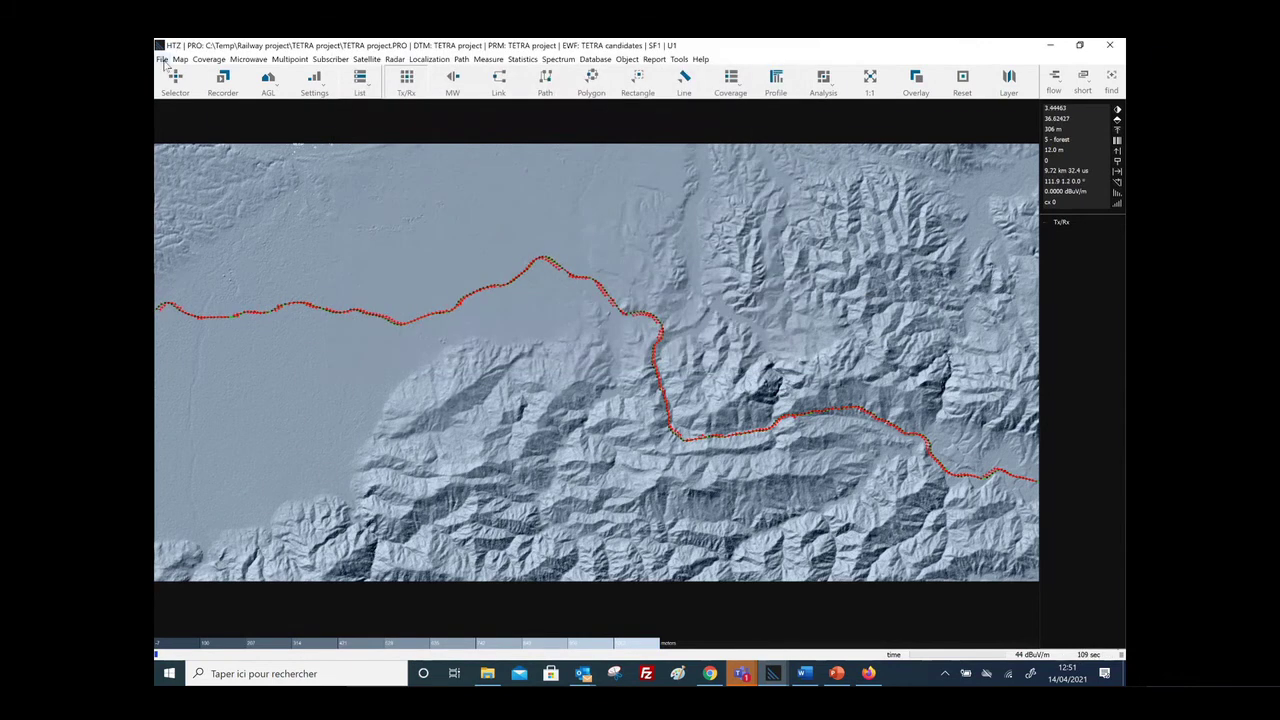
# Load the site-searching result that maps the percentage of subscribers covered
pyautogui.click(162, 59)
pyautogui.moveTo(197, 213)
pyautogui.click(340, 222)
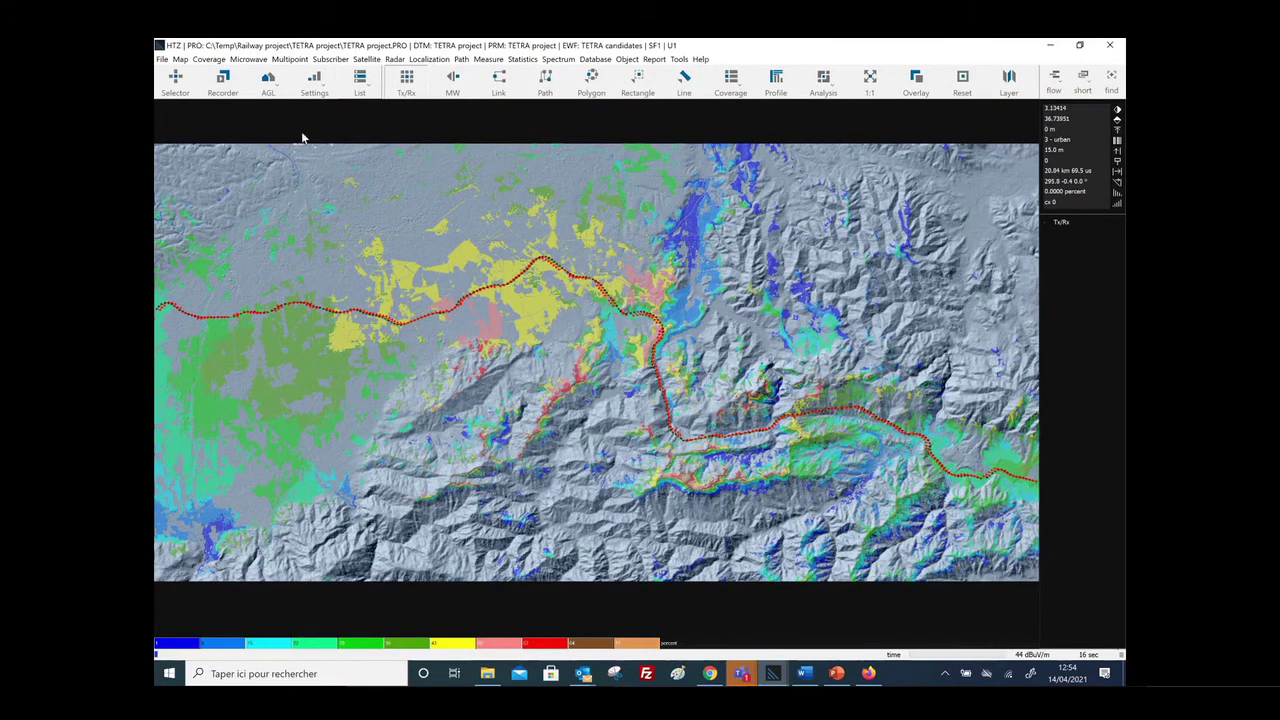
# Start prospective planning from subscribers and open the TETRA User Equipments database as its subscriber source
pyautogui.click(327, 60)
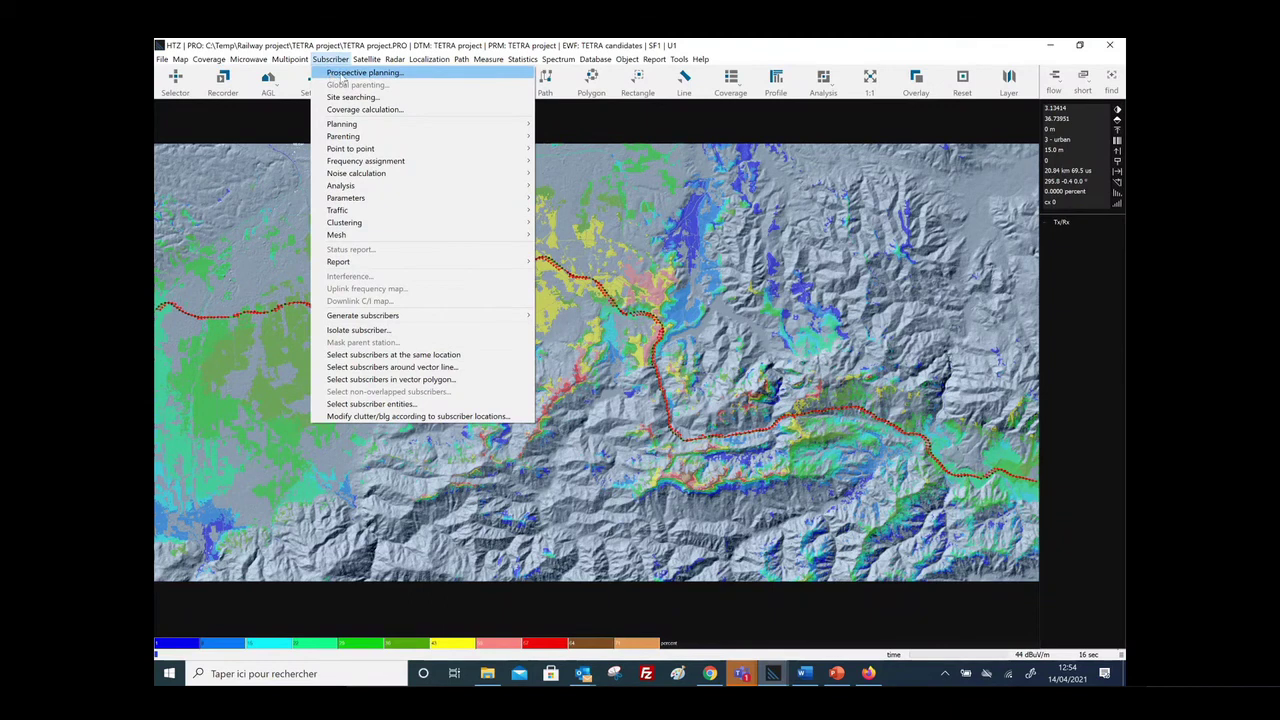
pyautogui.click(343, 74)
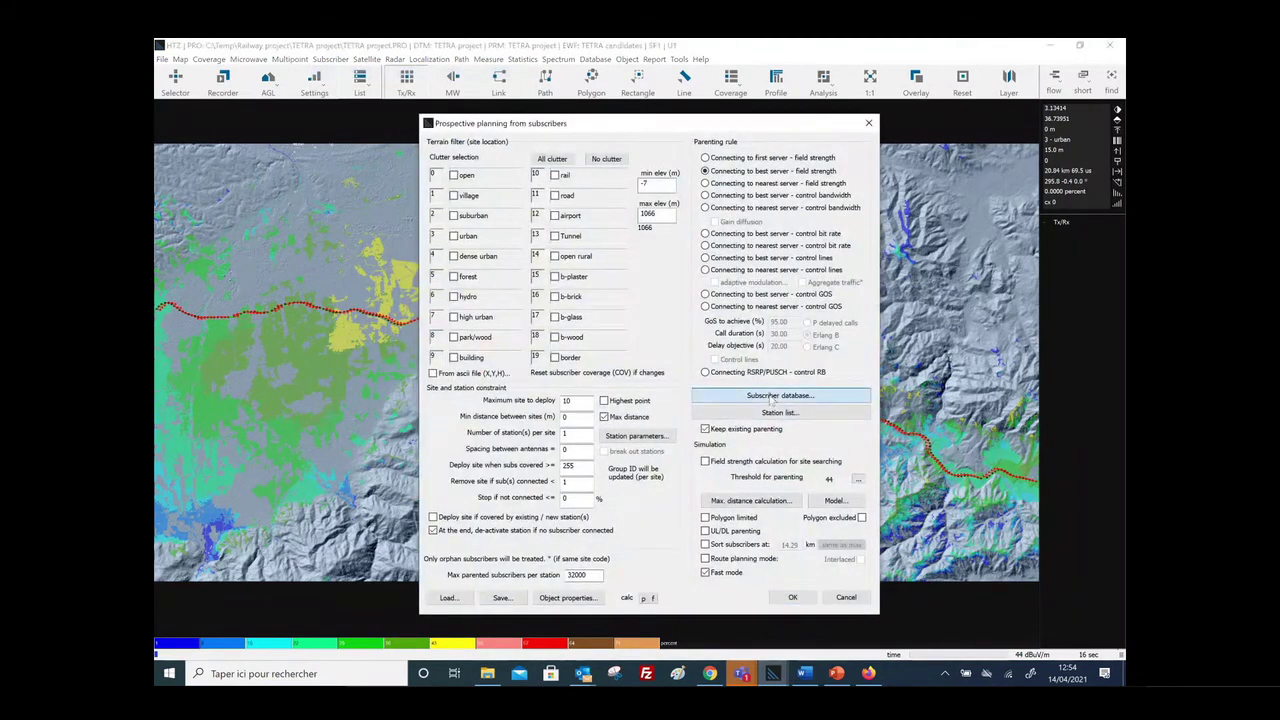
pyautogui.click(773, 396)
pyautogui.doubleClick(687, 266)
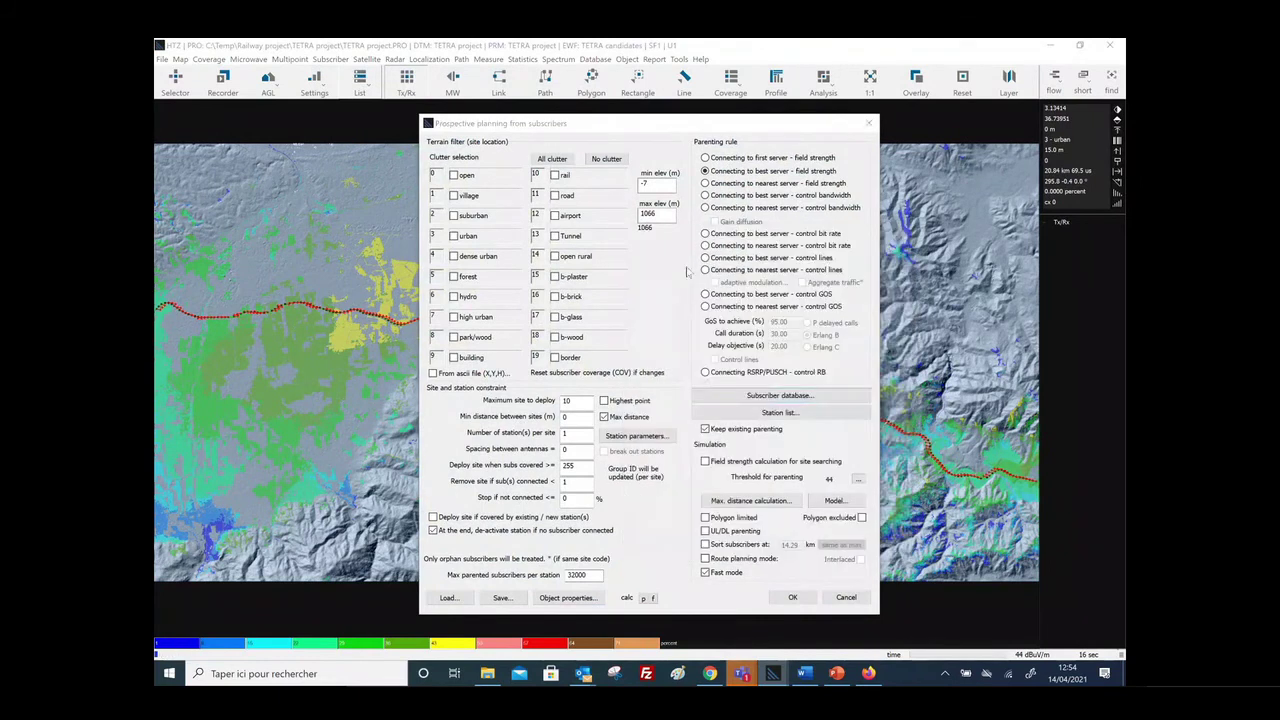
pyautogui.click(760, 396)
pyautogui.doubleClick(755, 397)
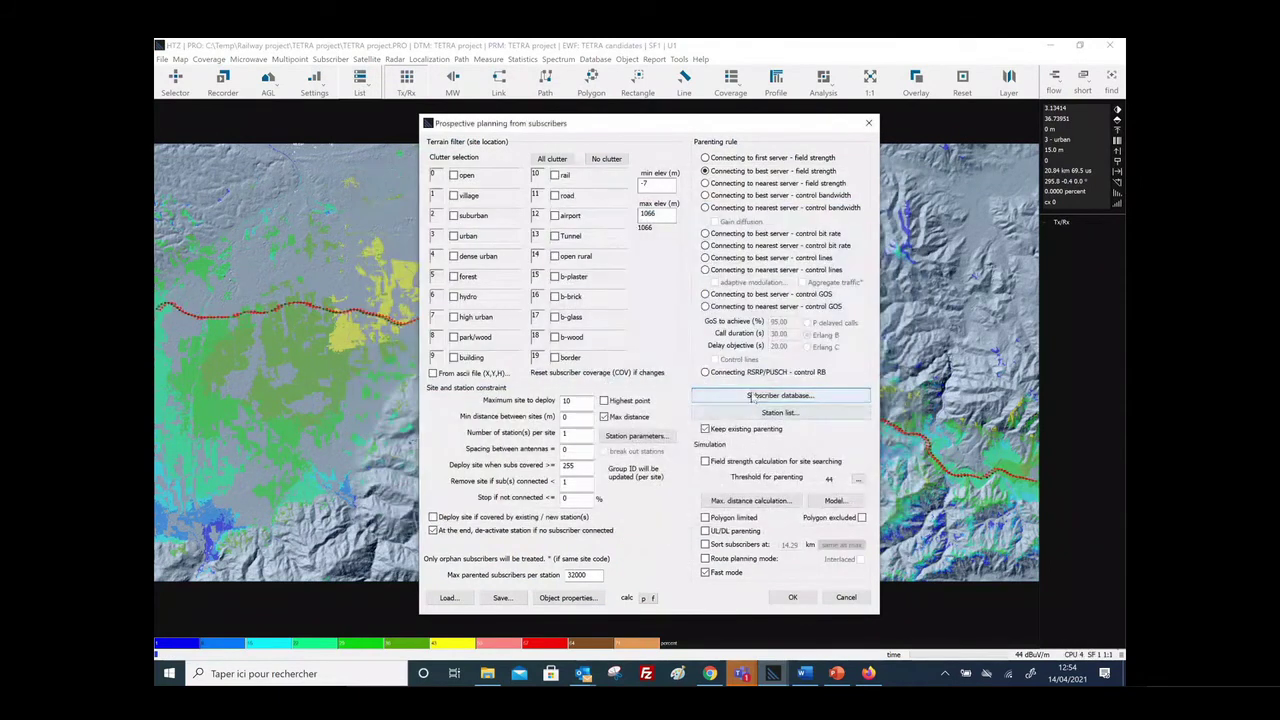
pyautogui.click(757, 396)
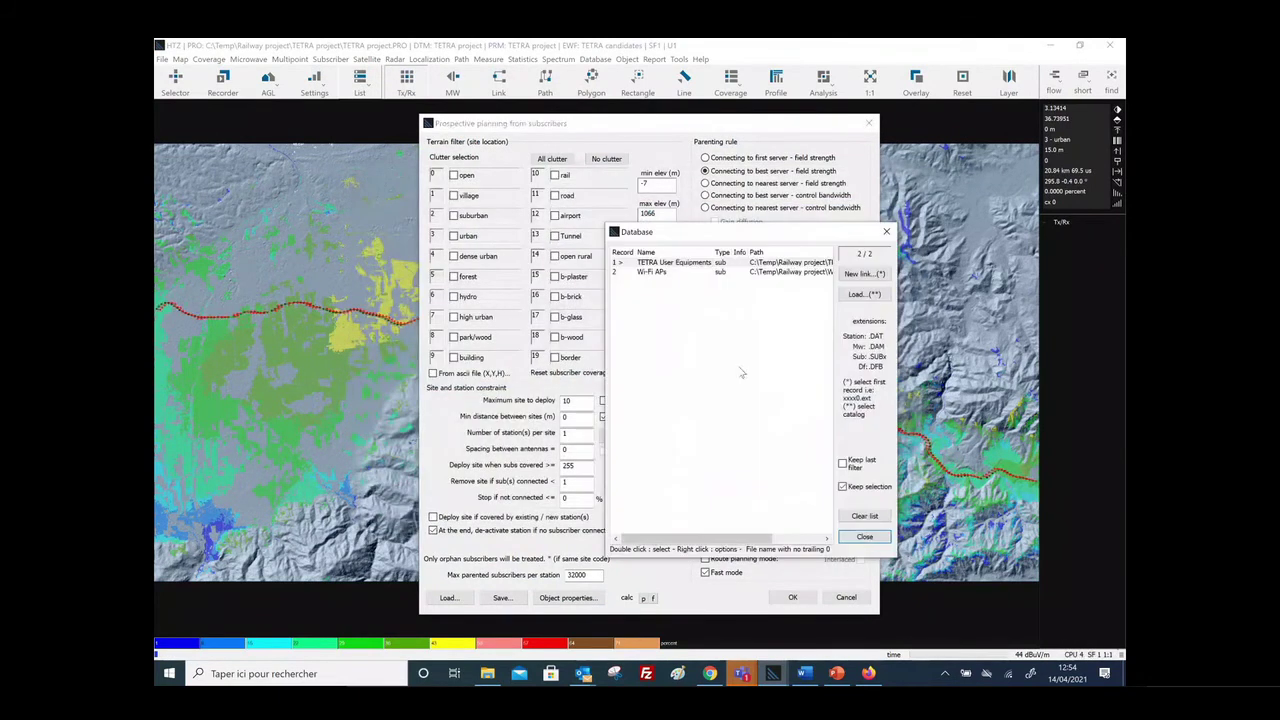
pyautogui.click(667, 264)
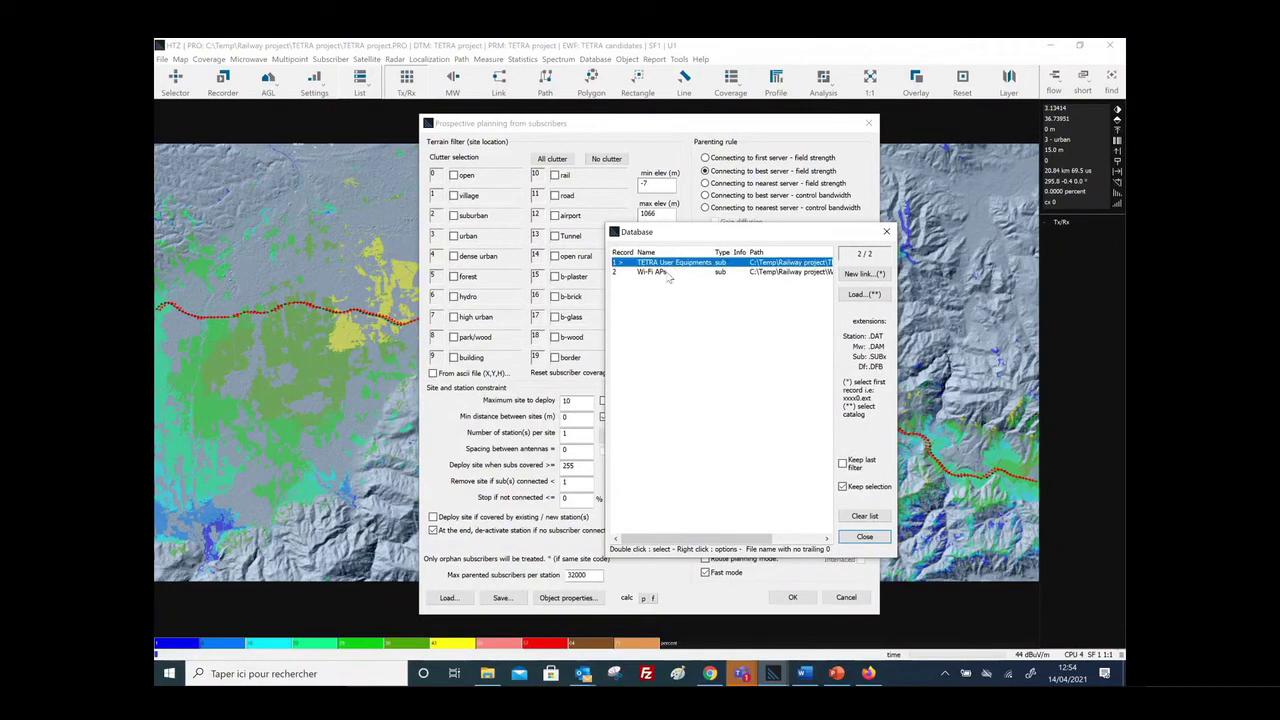
pyautogui.click(665, 274)
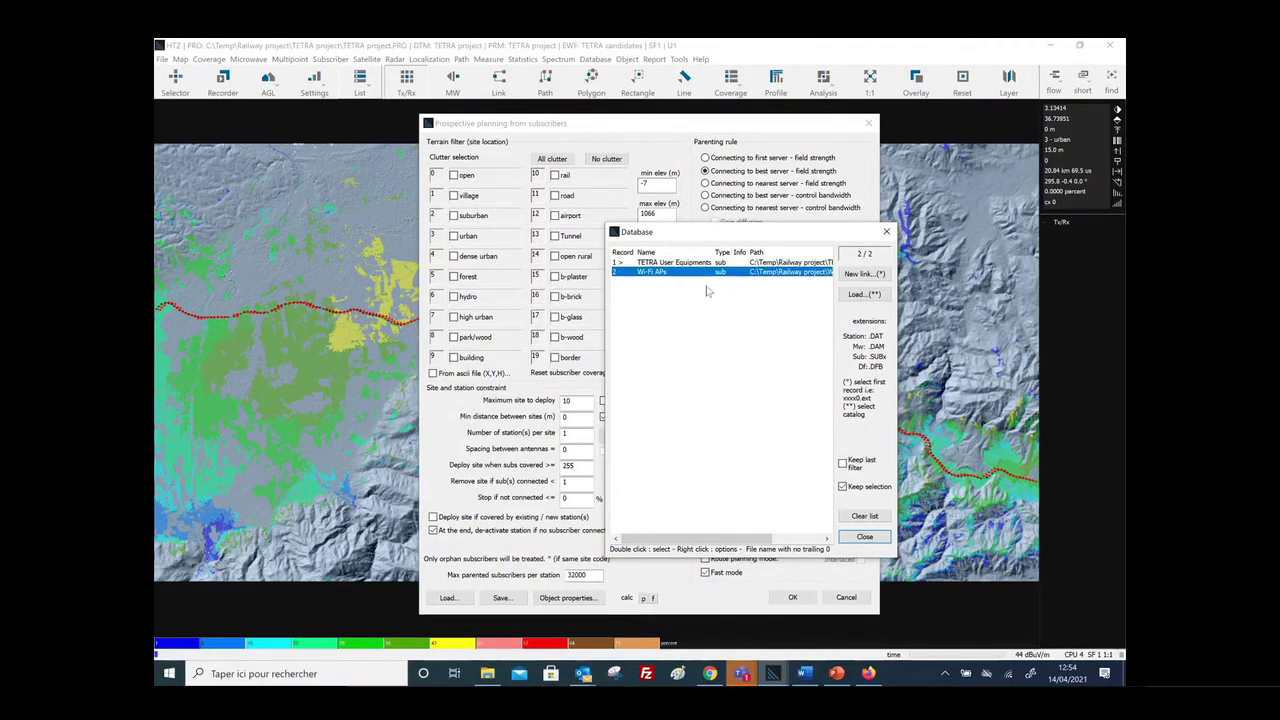
pyautogui.doubleClick(688, 263)
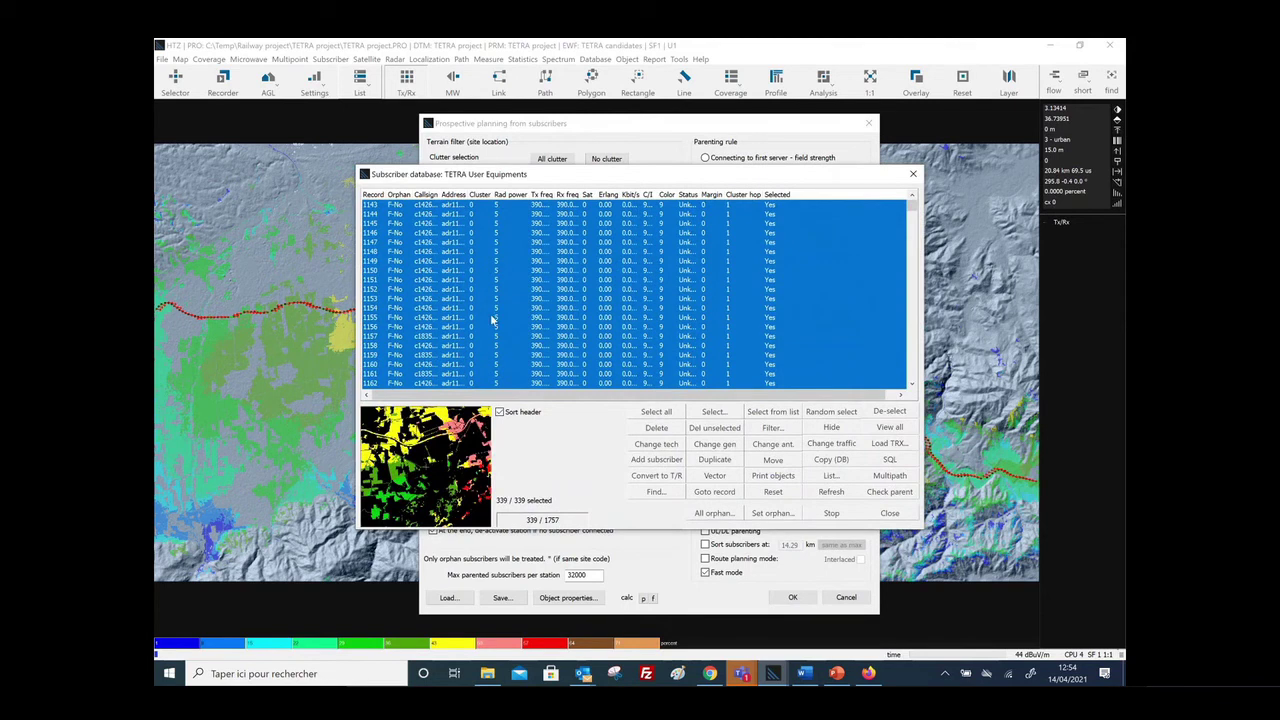
# Select all subscribers in the TETRA User Equipments database and set them as orphans
pyautogui.click(656, 411)
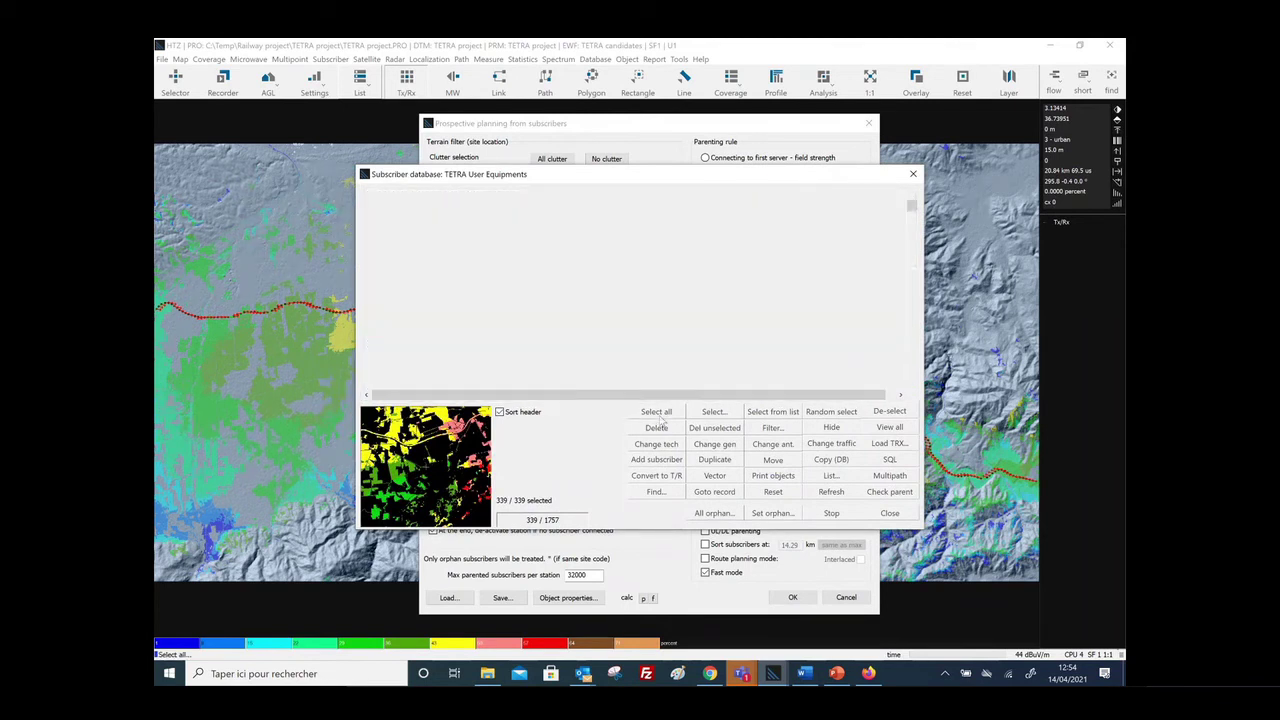
pyautogui.click(768, 513)
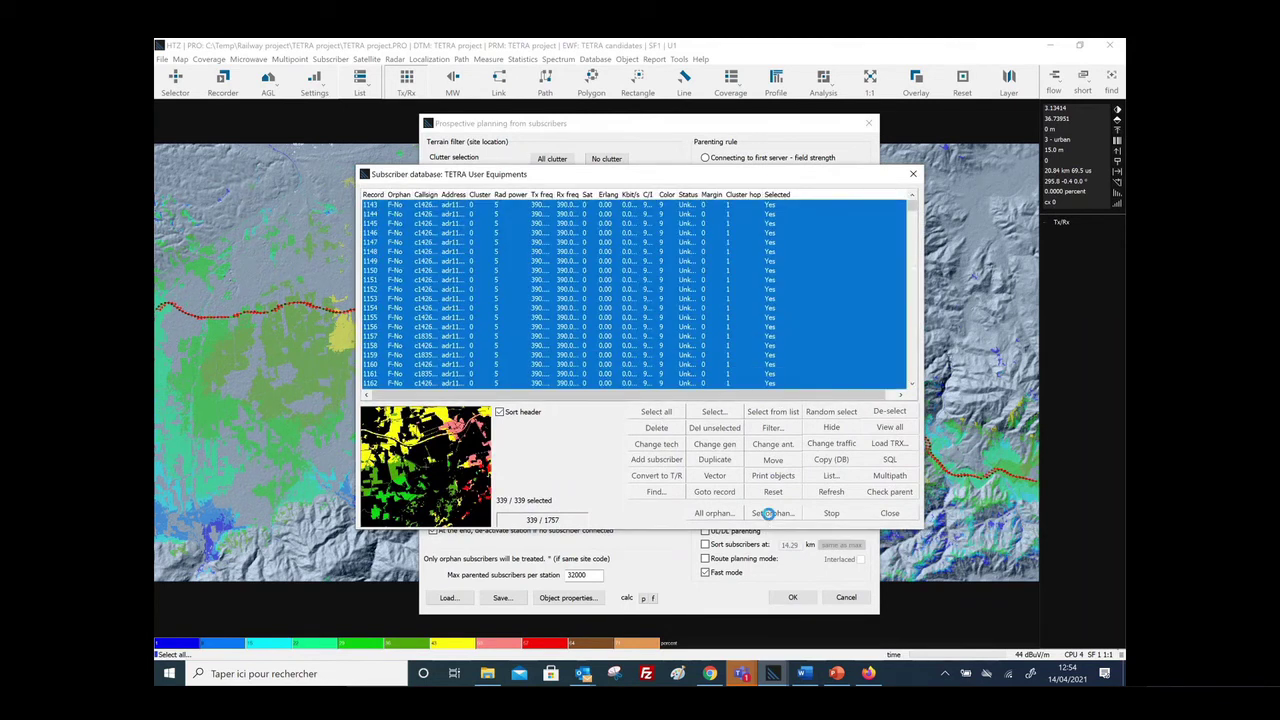
pyautogui.click(752, 391)
pyautogui.click(889, 514)
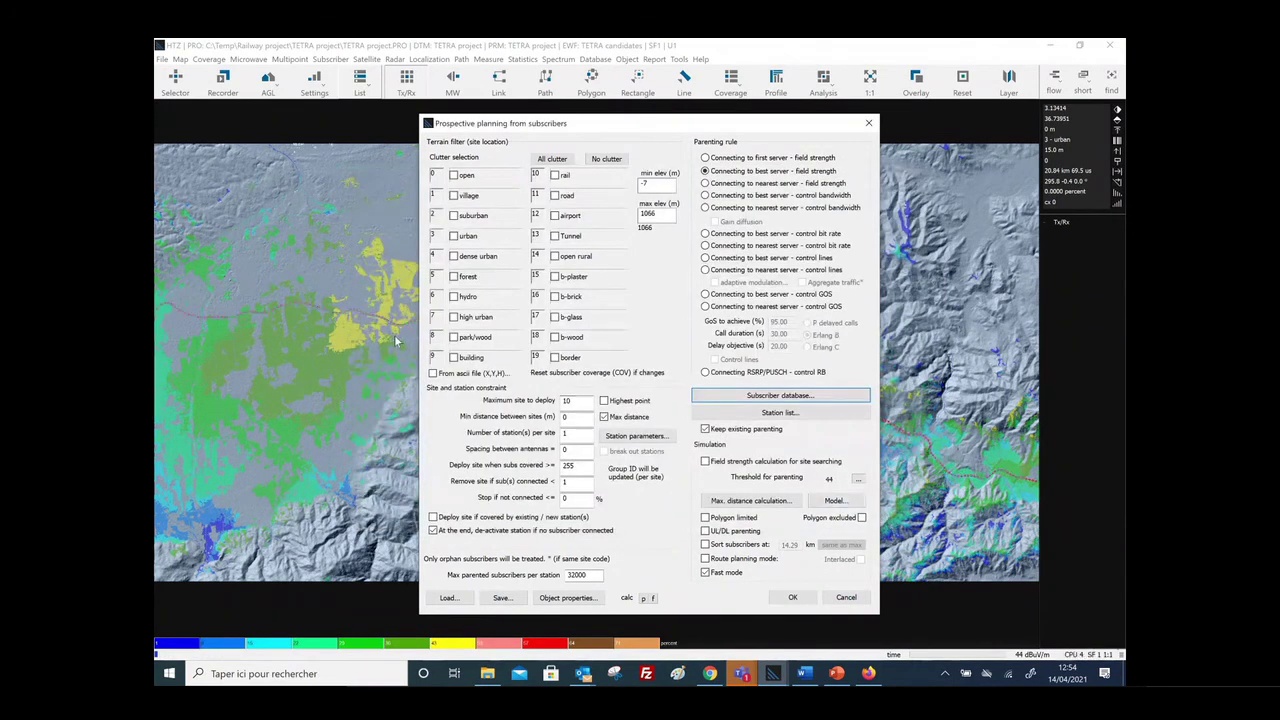
# Restrict the new site locations to the rail clutter class and check the maximum number of sites to deploy
pyautogui.moveTo(543, 128); pyautogui.dragTo(912, 248)
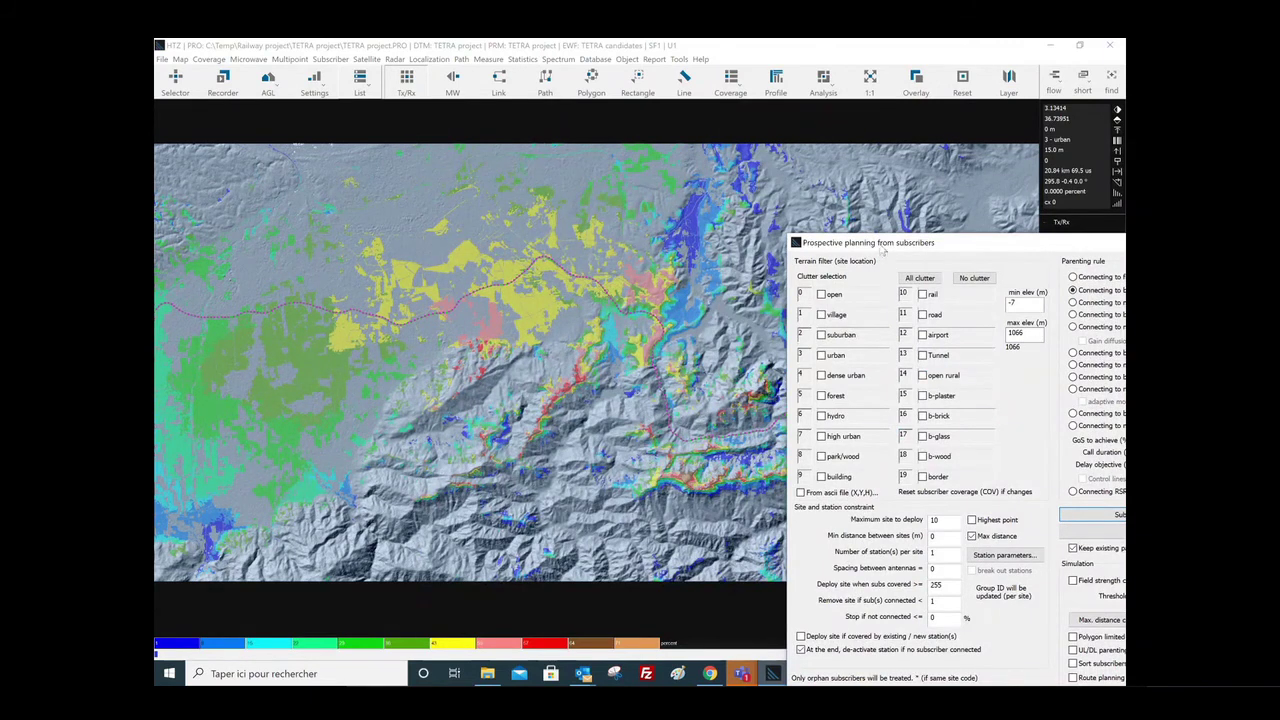
pyautogui.moveTo(880, 246); pyautogui.dragTo(602, 120)
pyautogui.click(645, 167)
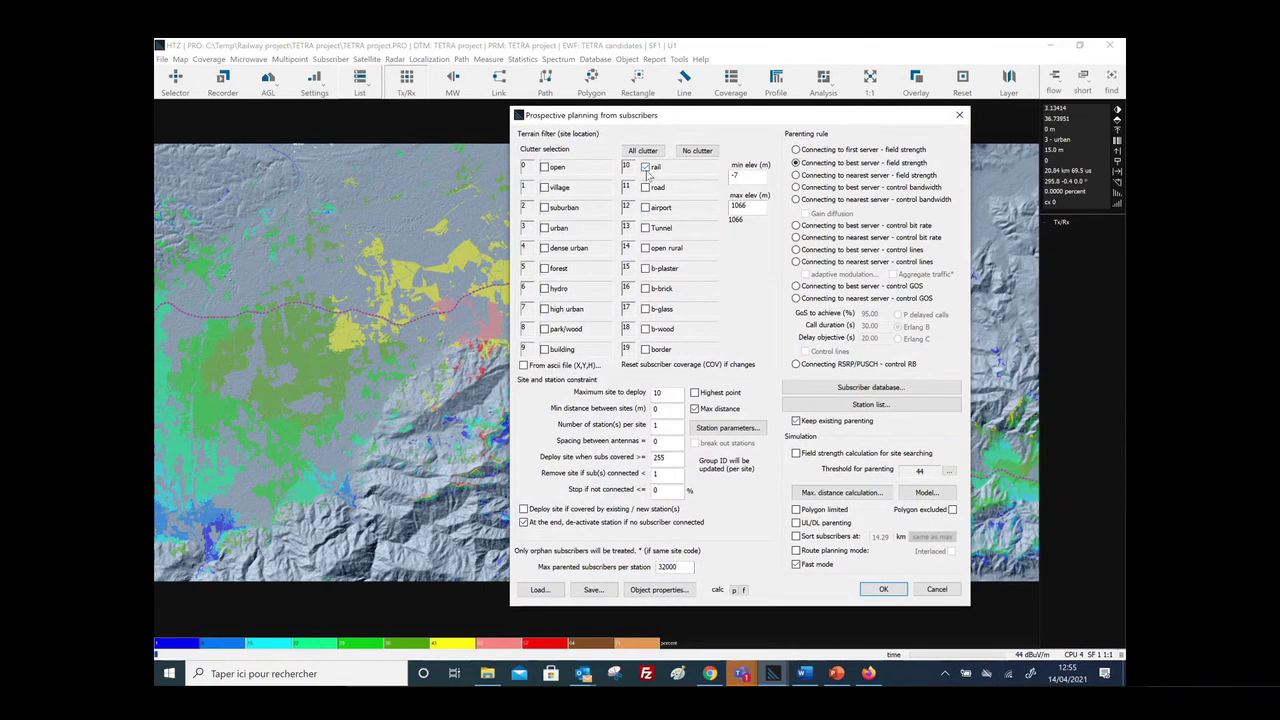
pyautogui.doubleClick(658, 393)
# Review the antenna height and antenna patterns in the station parameters of the sites to deploy
pyautogui.click(726, 428)
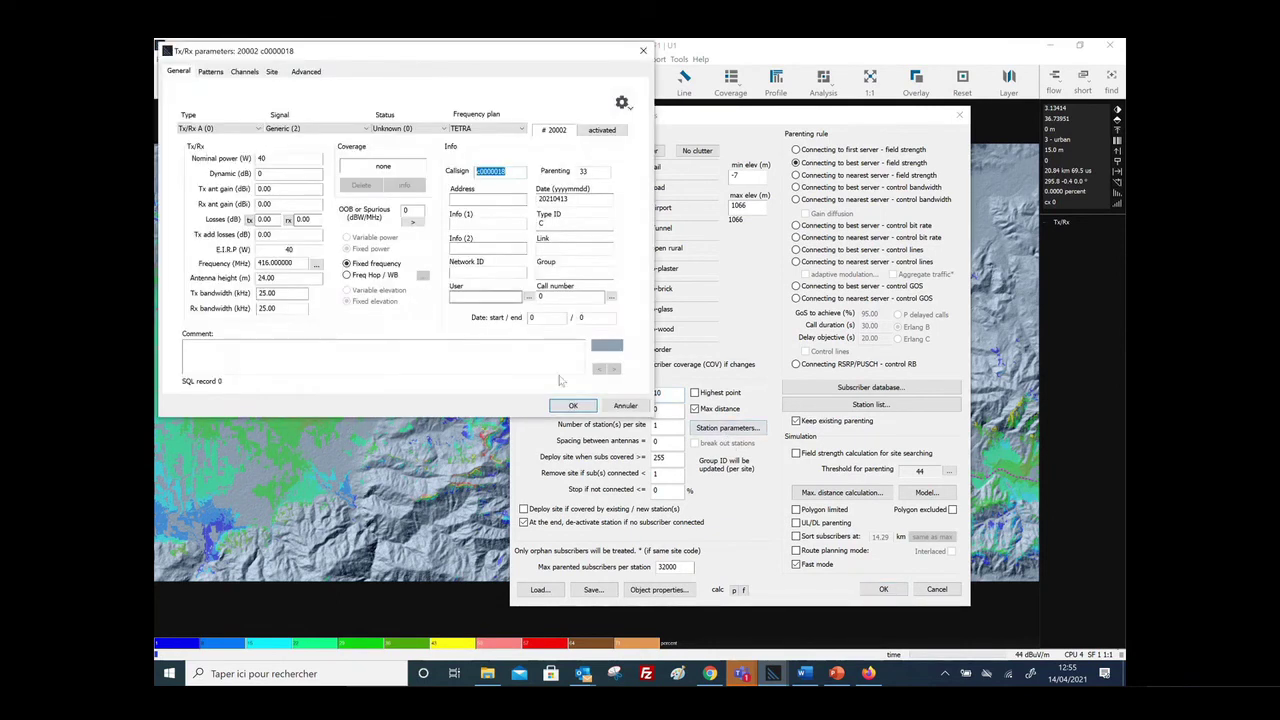
pyautogui.doubleClick(268, 278)
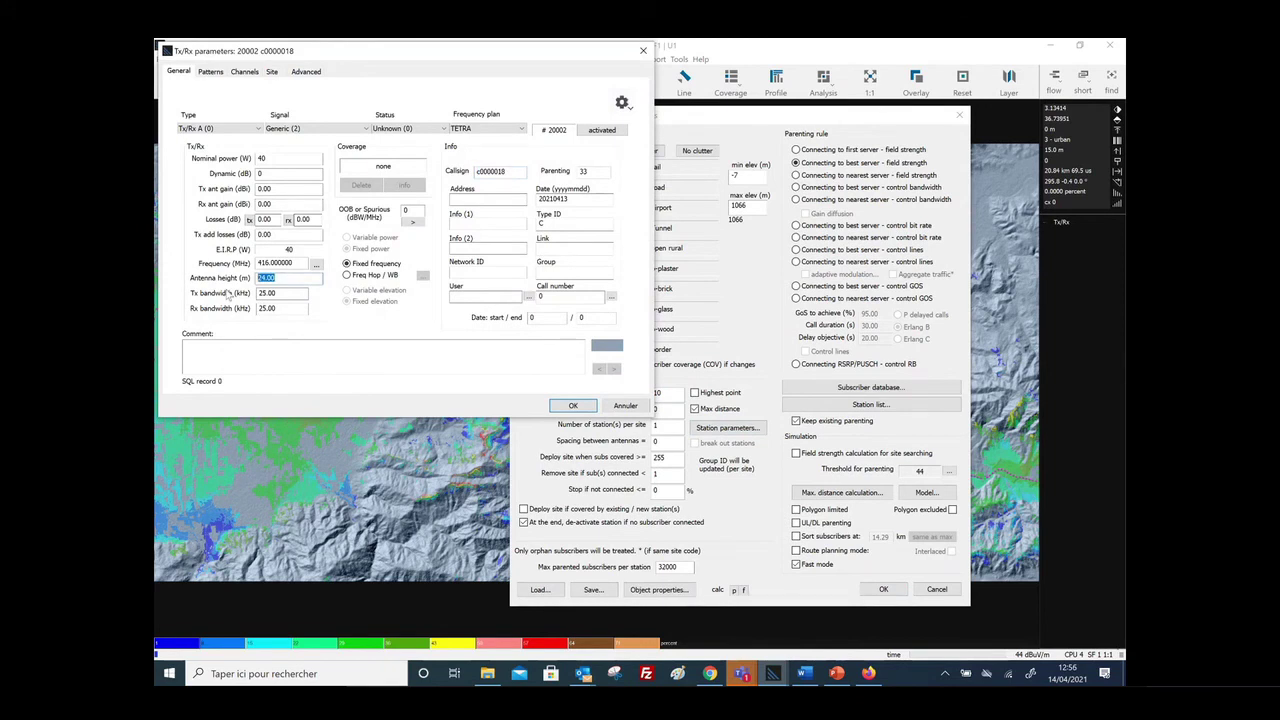
pyautogui.press('Tab')
pyautogui.click(210, 73)
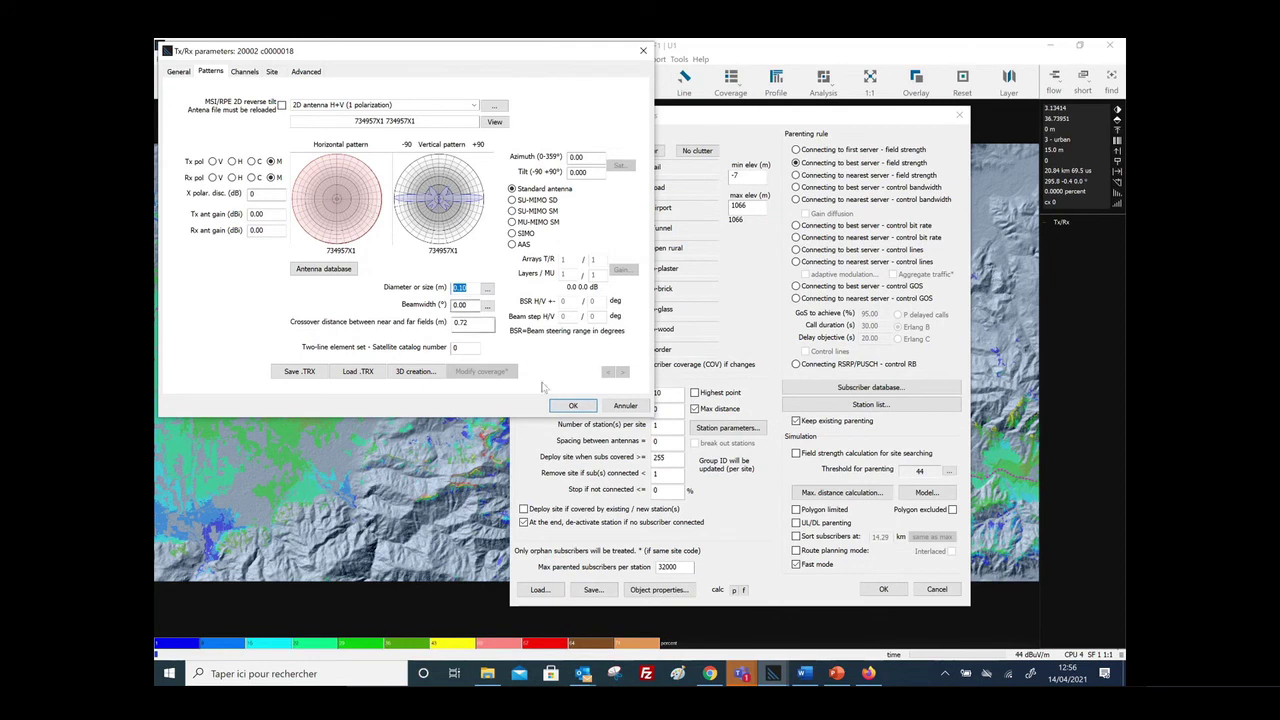
pyautogui.click(573, 405)
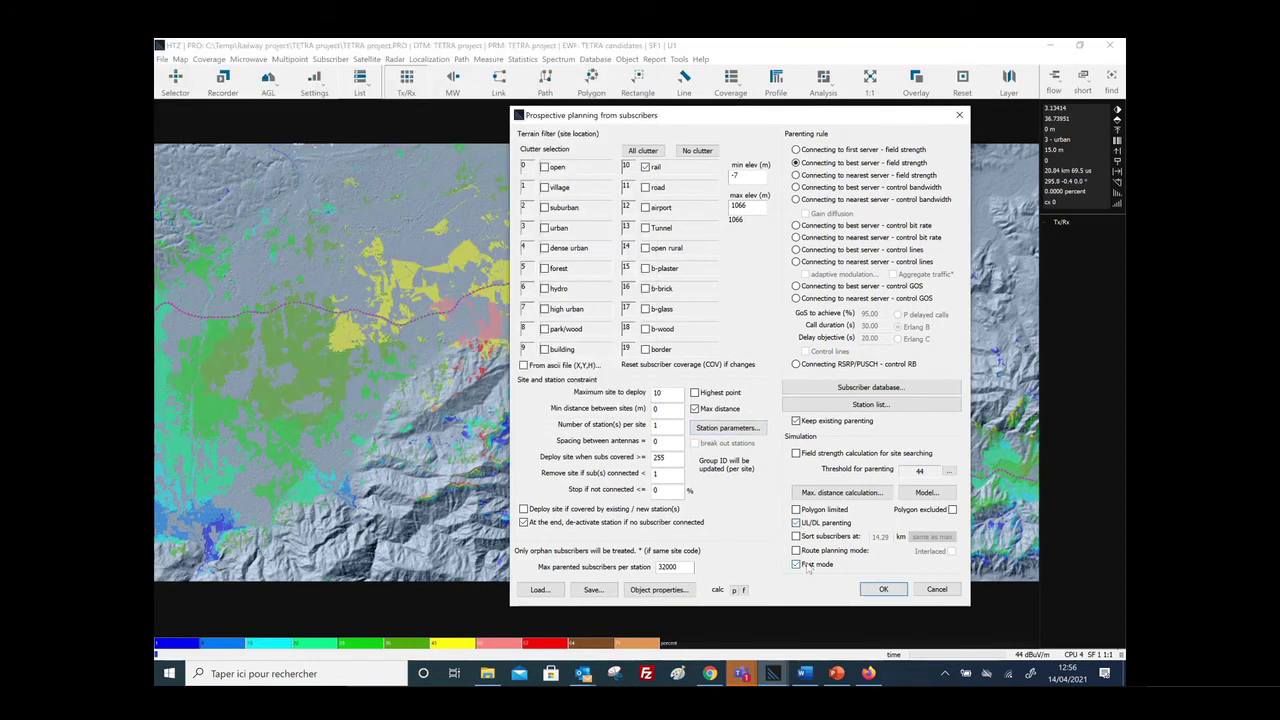
# Enable UL/DL parenting, run the prospective planning and review its downlink station traffic report
pyautogui.click(804, 526)
pyautogui.click(886, 589)
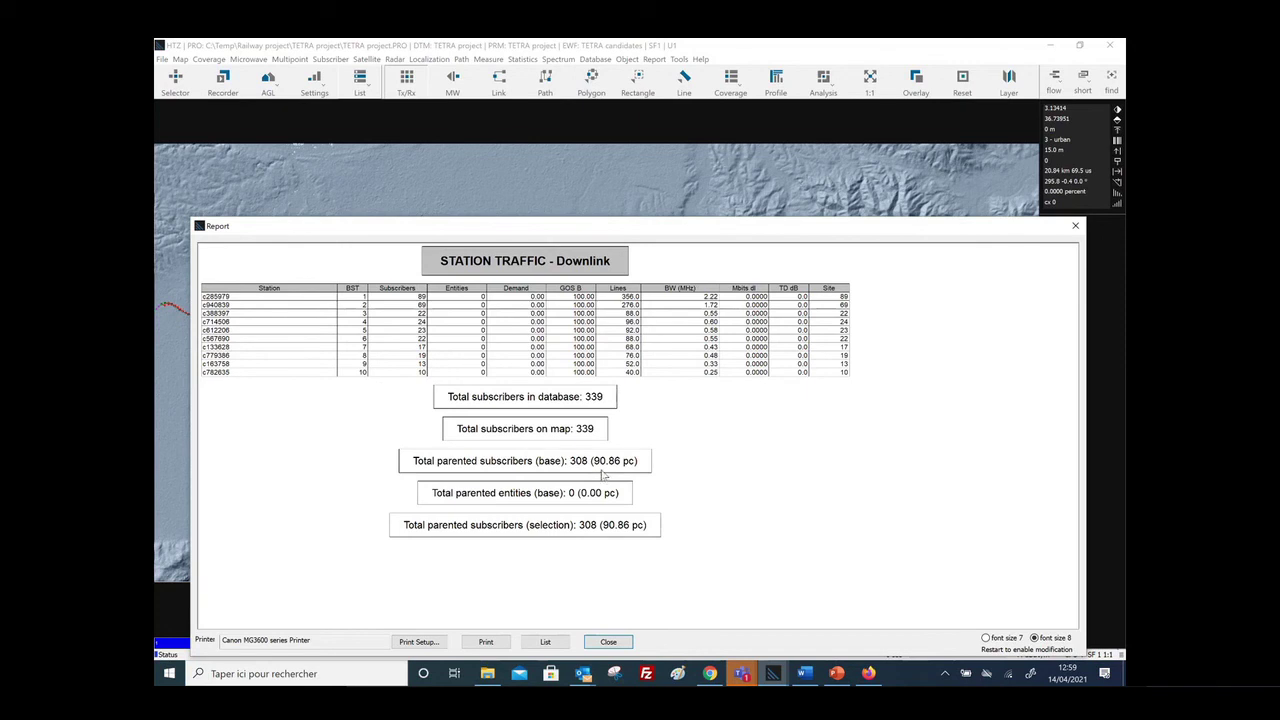
pyautogui.moveTo(694, 231); pyautogui.dragTo(525, 514)
pyautogui.click(906, 512)
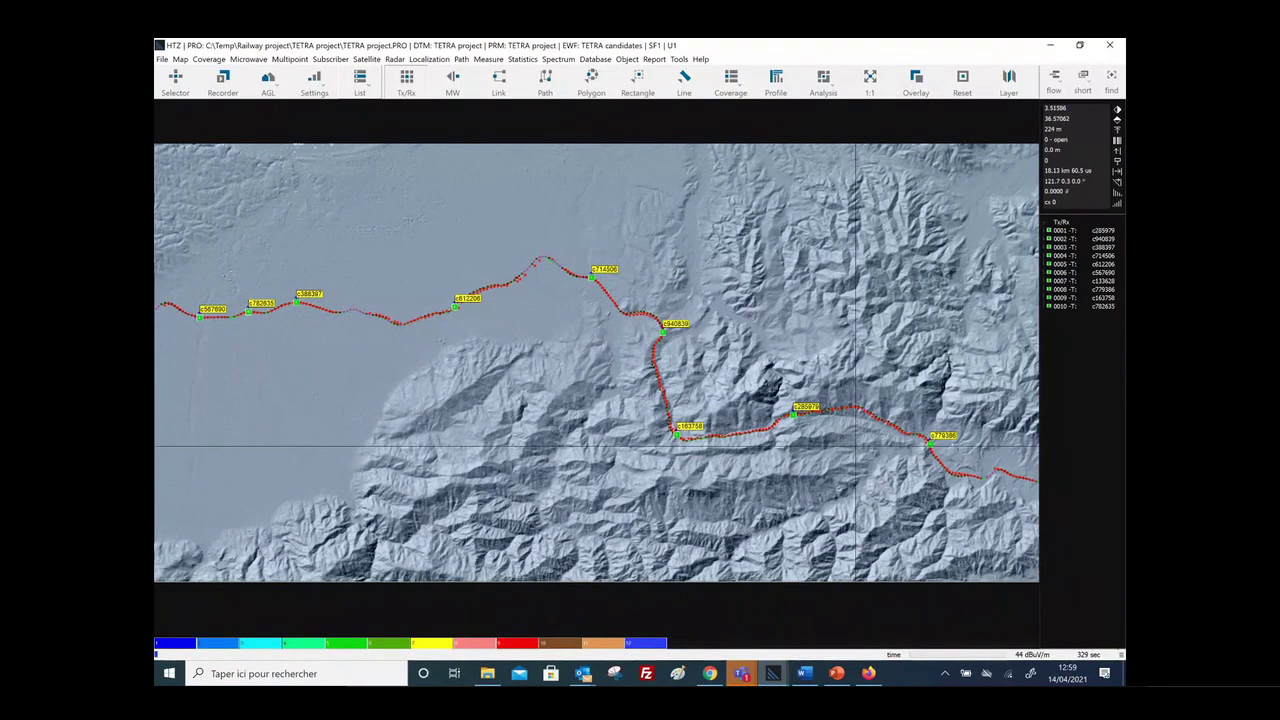
# Calculate the coverage of the planned stations with 2 m Rx antennas, a 20 km distance and a 44 dBµV/m threshold
pyautogui.click(209, 59)
pyautogui.moveTo(230, 77)
pyautogui.click(425, 83)
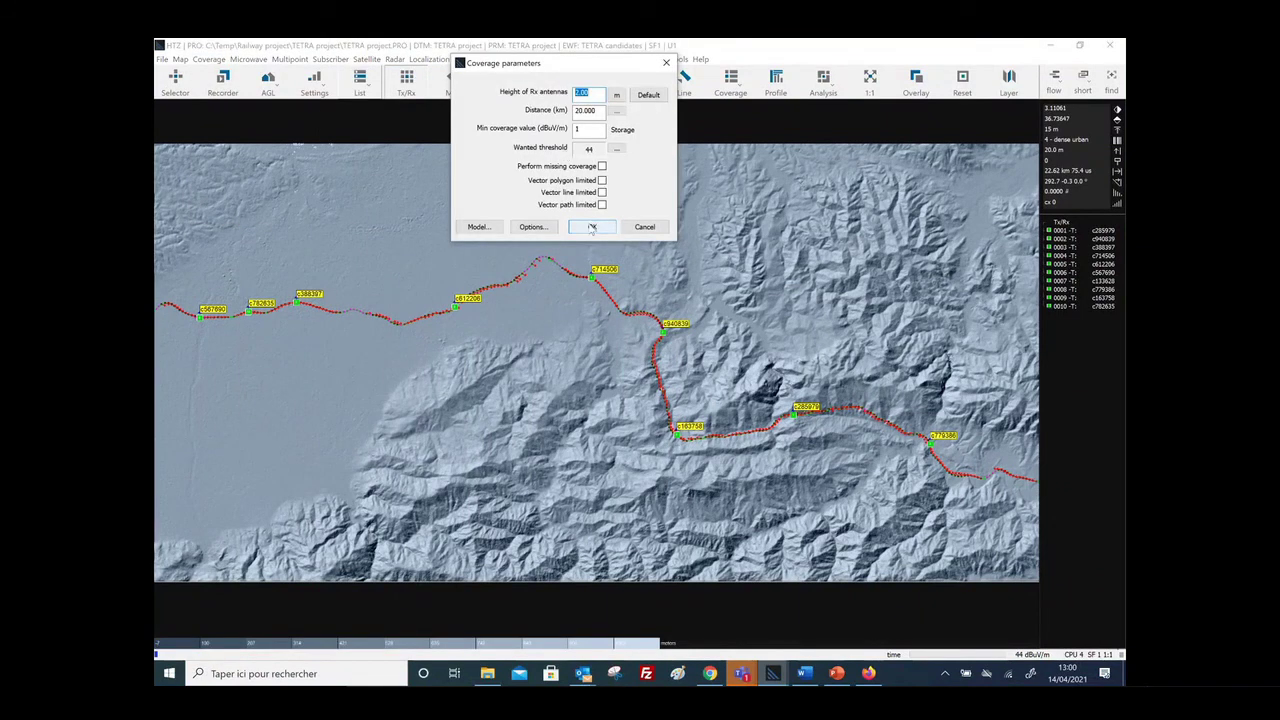
pyautogui.click(589, 226)
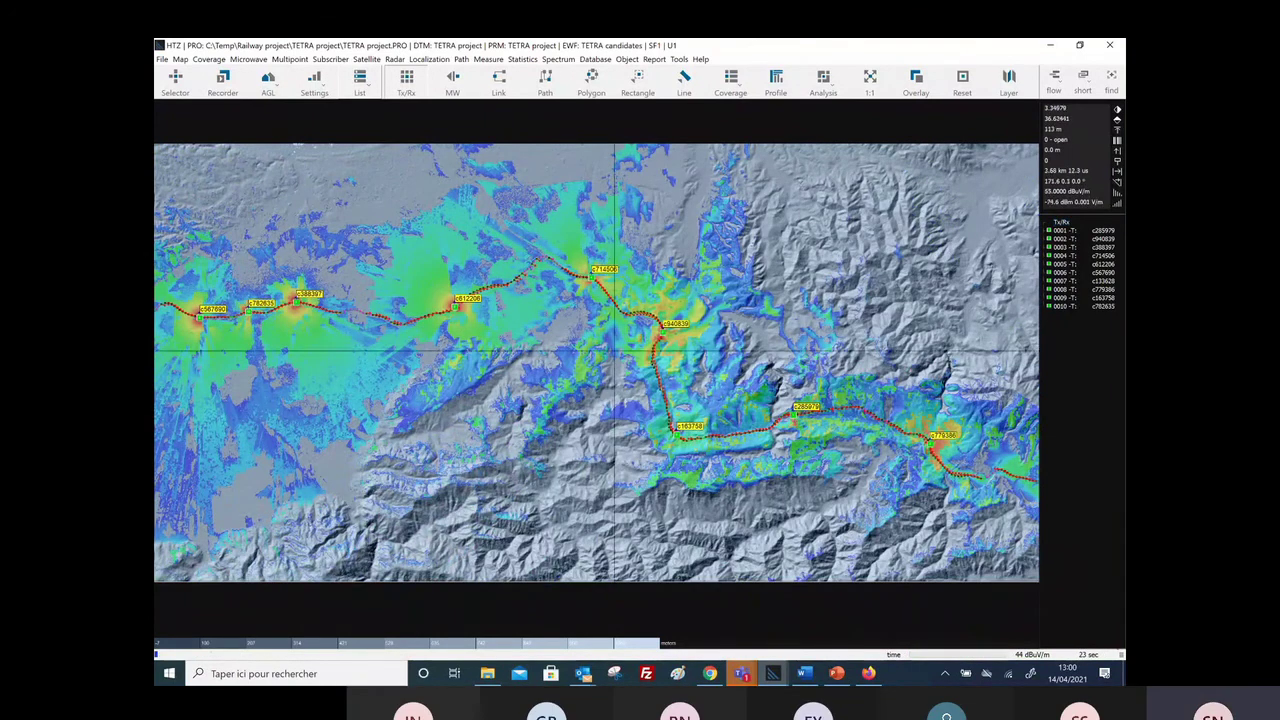
# Check the global coverage threshold and its equivalent in dBm in the threshold settings
pyautogui.click(314, 80)
pyautogui.click(380, 103)
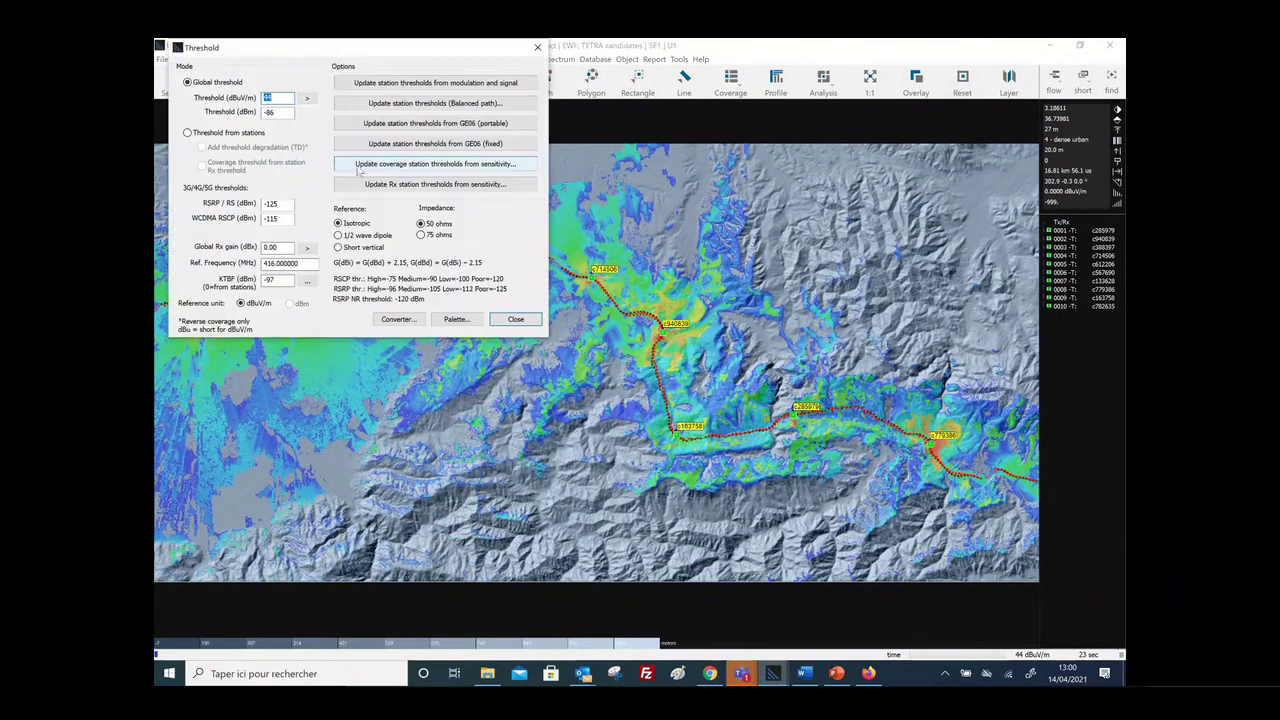
pyautogui.moveTo(277, 113); pyautogui.dragTo(260, 114)
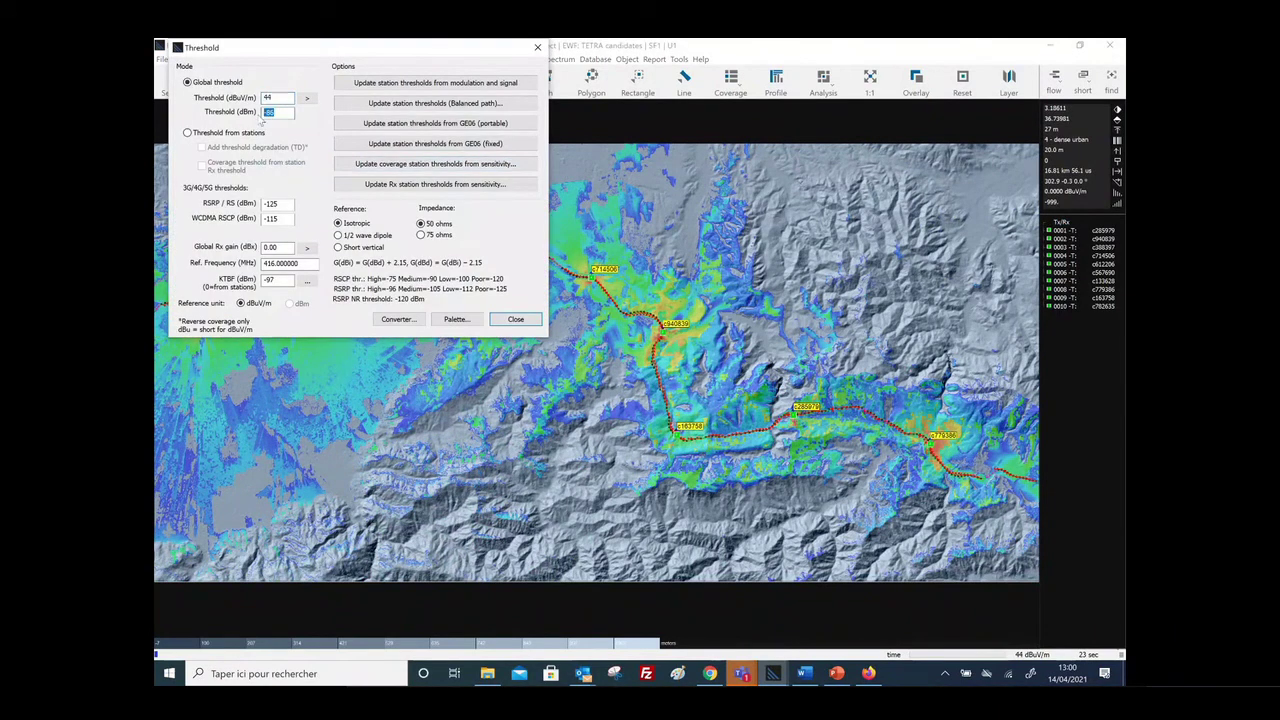
pyautogui.click(515, 319)
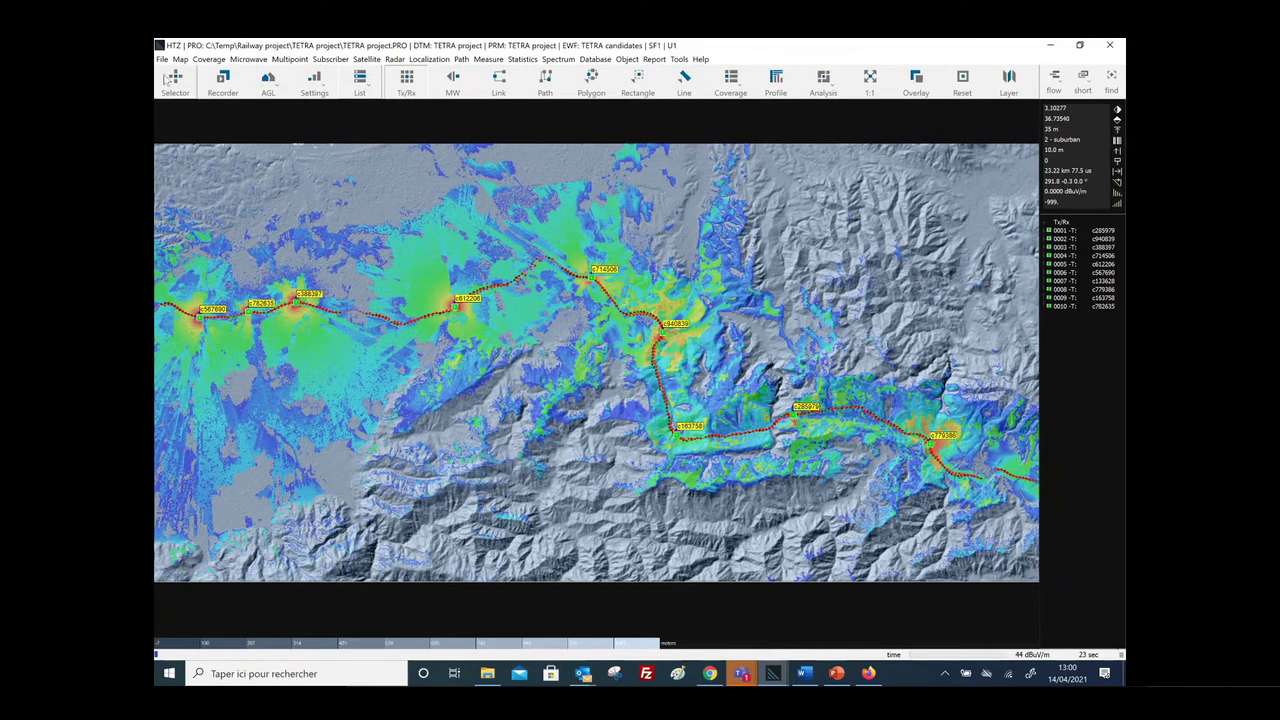
# Compute the percentage of the rail clutter class covered with values between 44 and 117 dBµV/m
pyautogui.click(180, 59)
pyautogui.moveTo(200, 175)
pyautogui.click(342, 176)
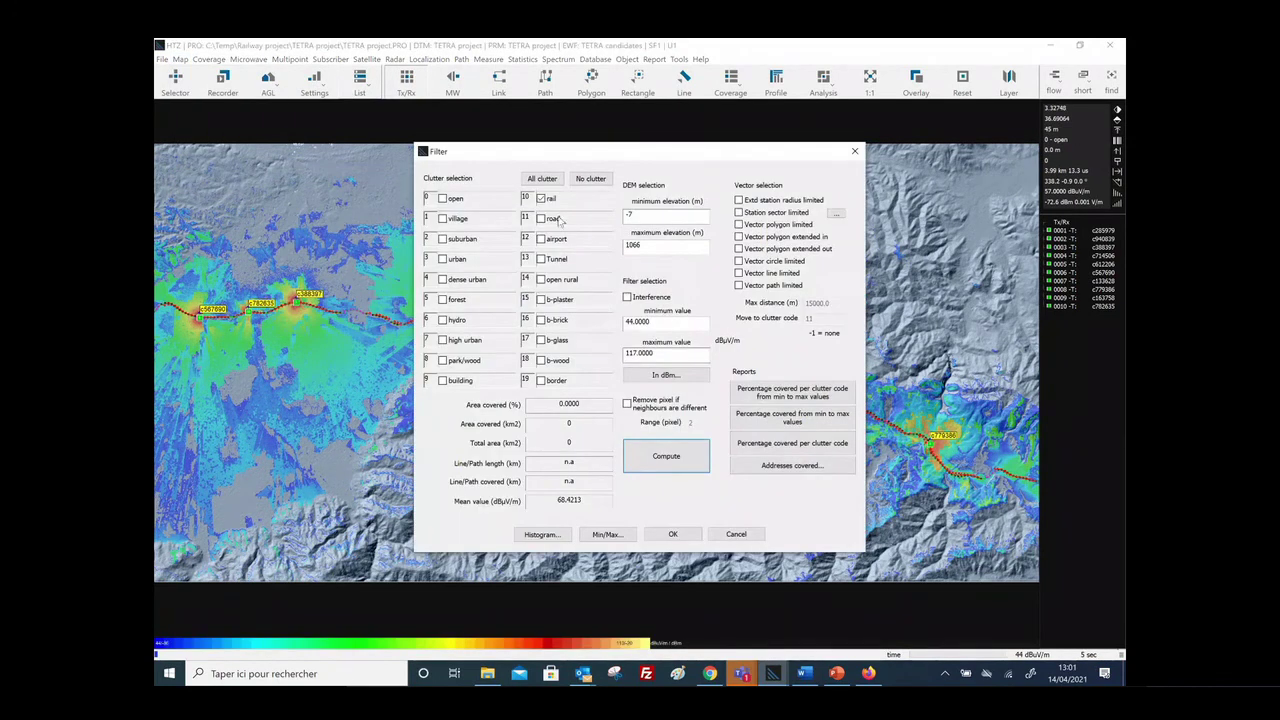
pyautogui.click(660, 461)
pyautogui.doubleClick(590, 402)
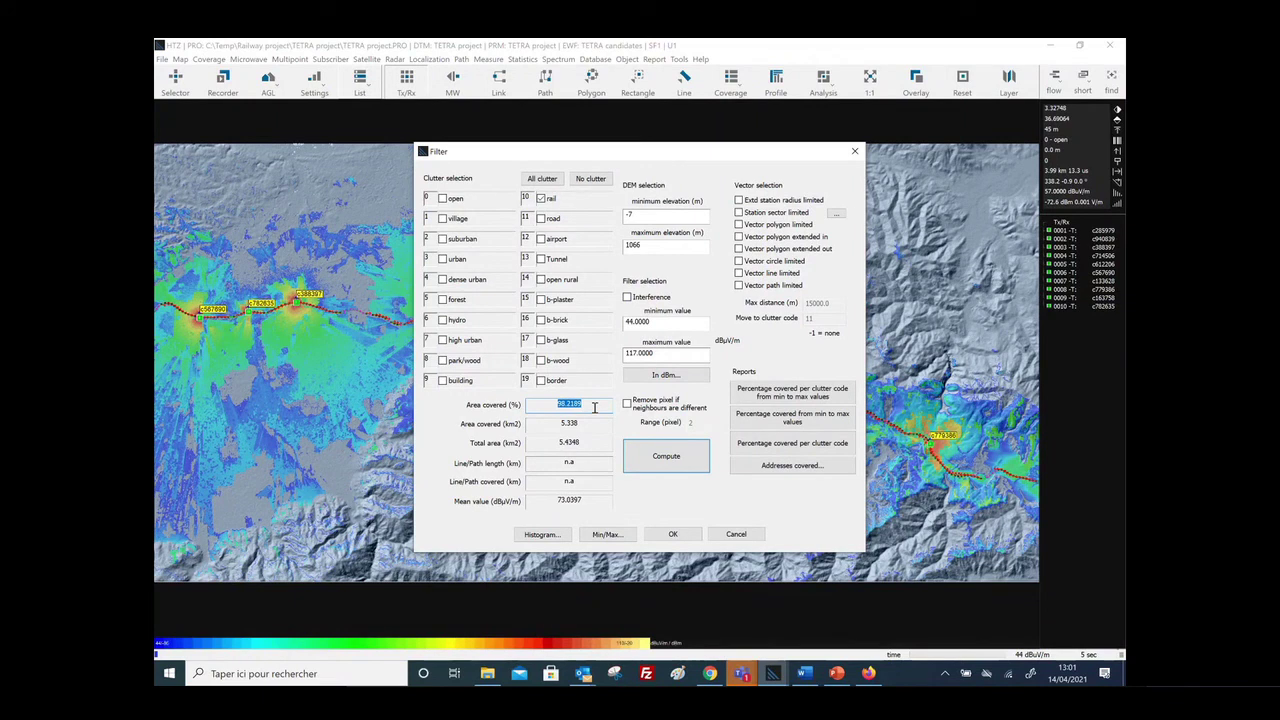
pyautogui.click(745, 536)
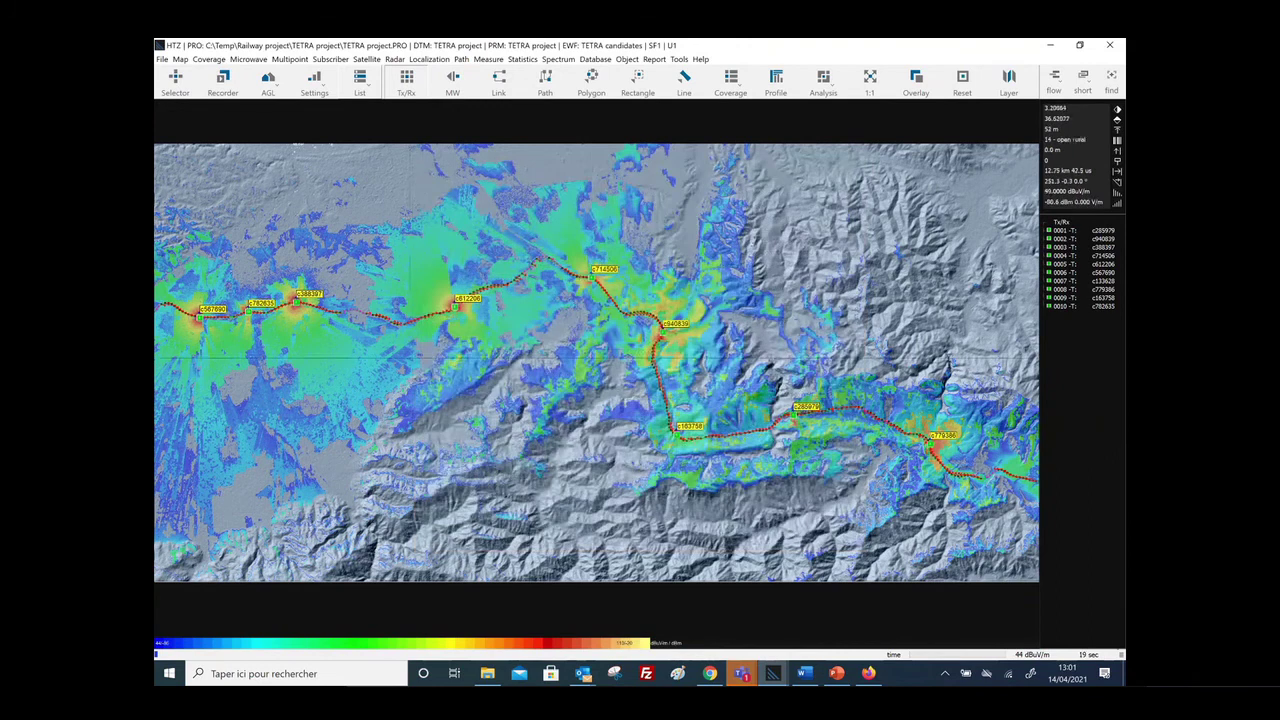
# Inspect the western line section's coverage and review the maximum number of sites in the prospective planning settings
pyautogui.scroll(1, 355, 340)
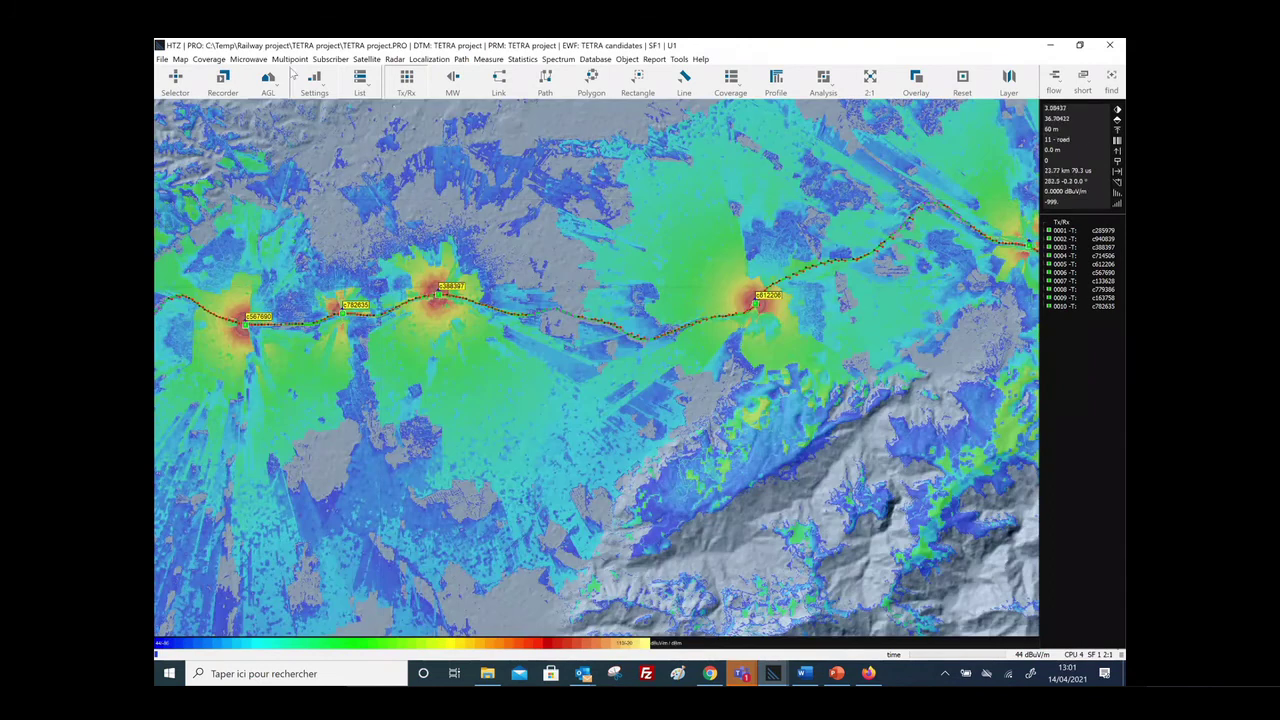
pyautogui.click(340, 60)
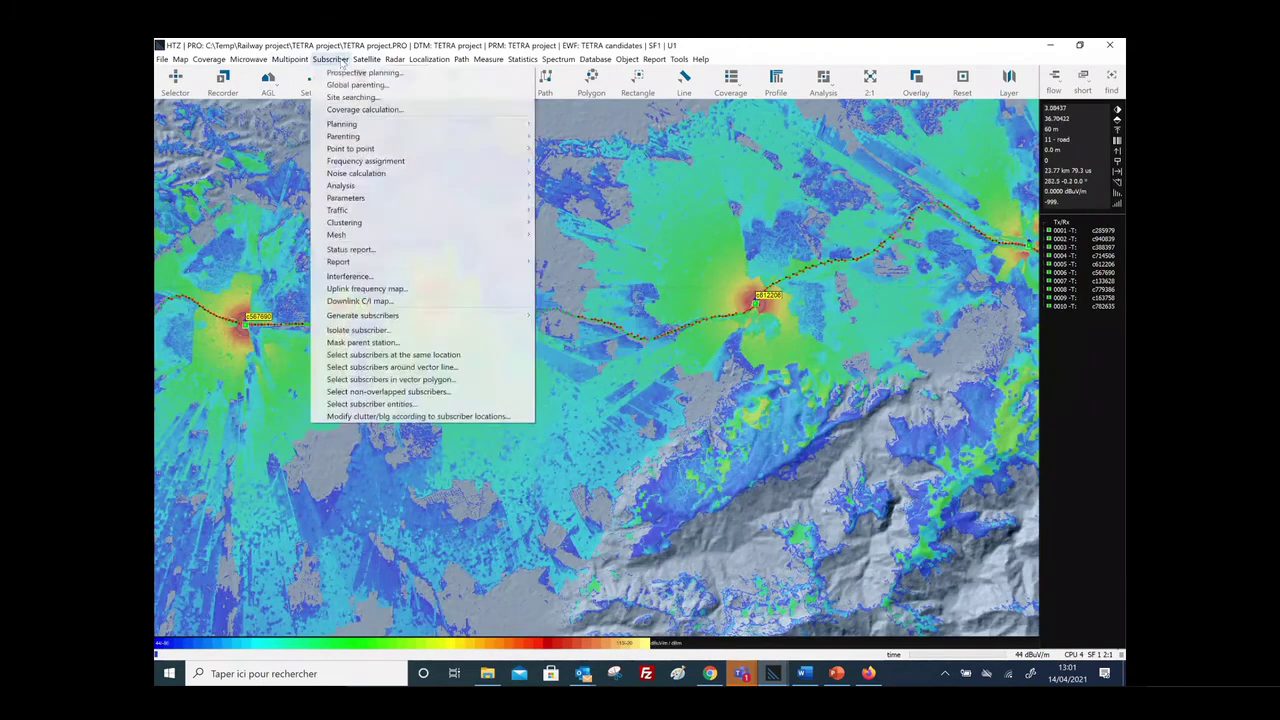
pyautogui.click(360, 75)
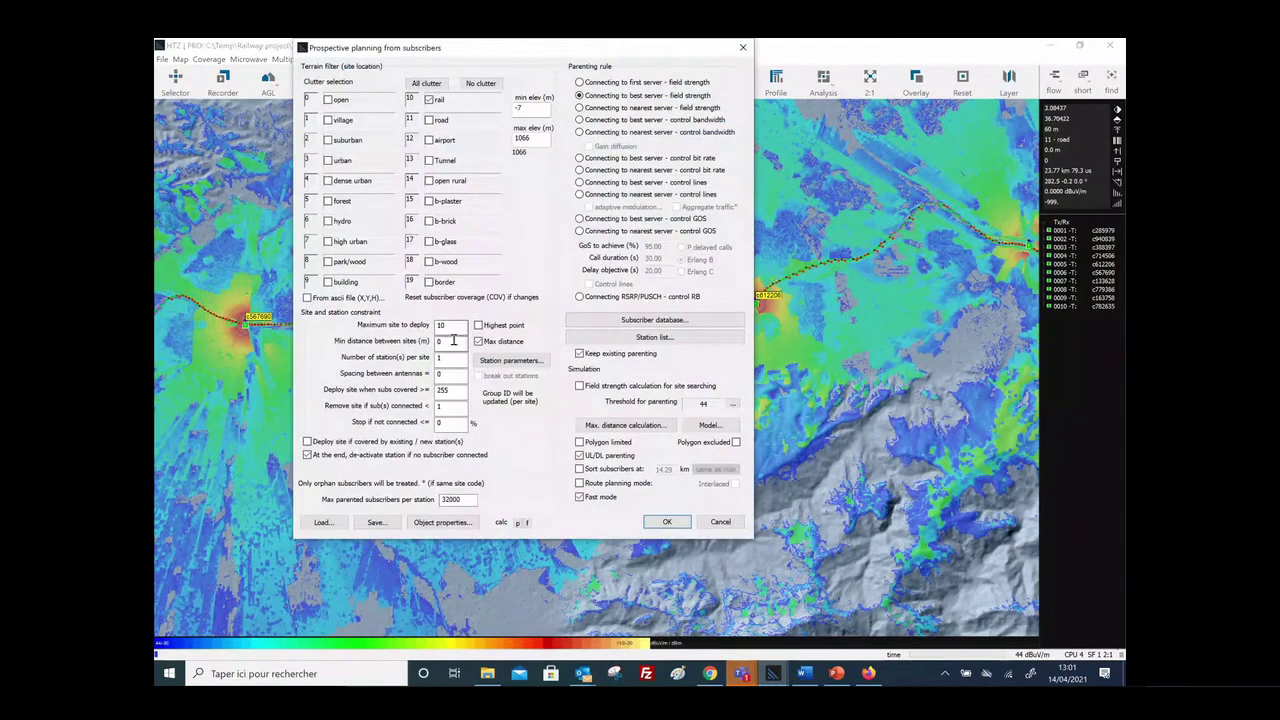
pyautogui.doubleClick(452, 326)
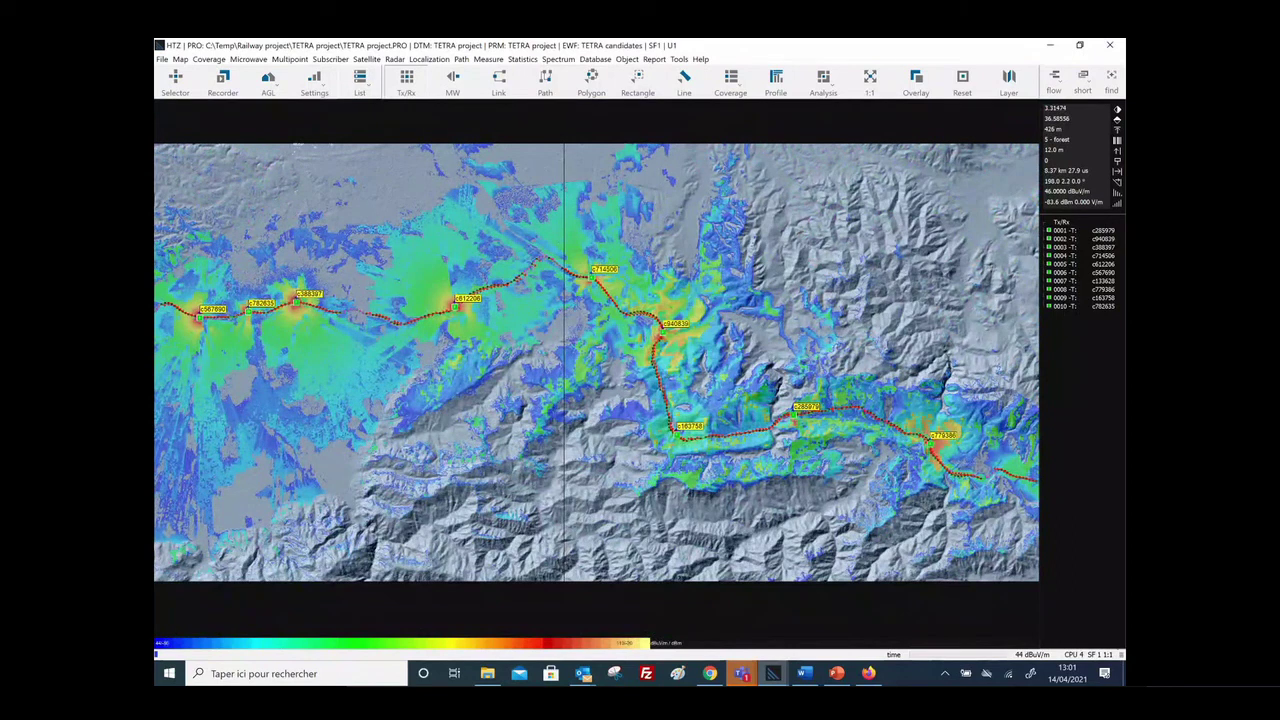
# Duplicate all stations inside a rectangle drawn around the network, making one copy of each with a changed azimuth spacing
pyautogui.click(637, 80)
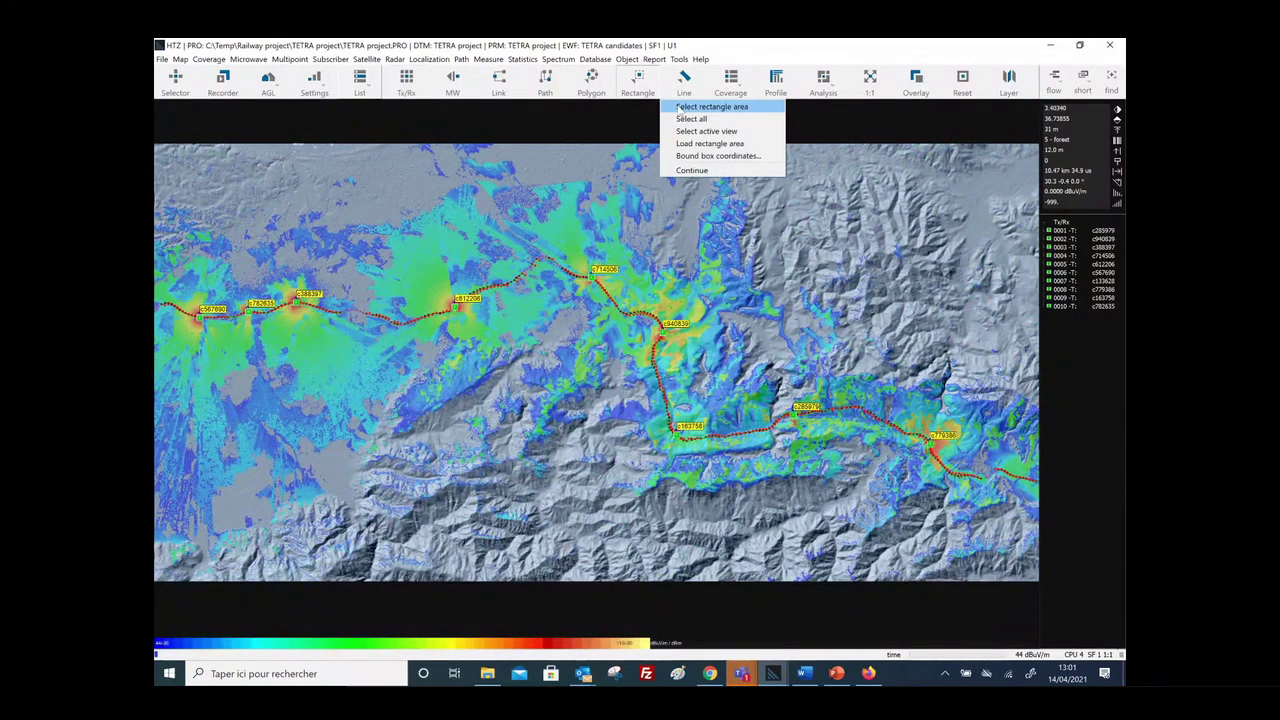
pyautogui.click(710, 102)
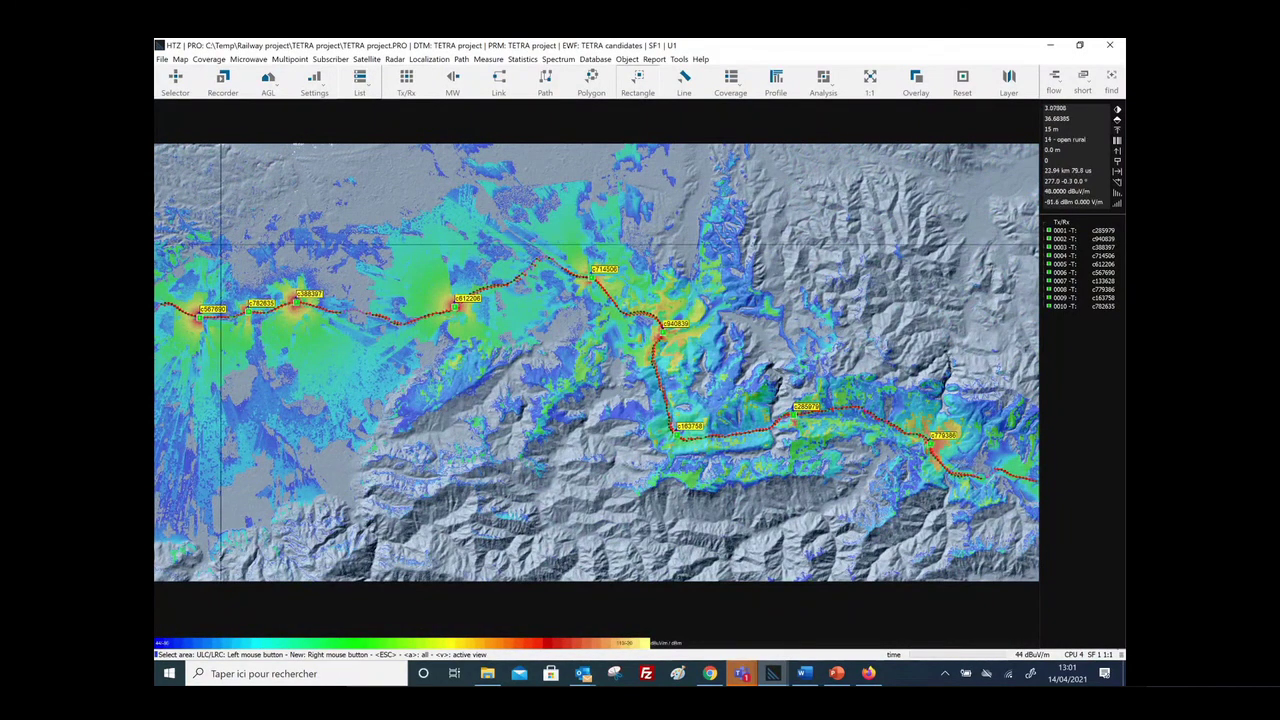
pyautogui.rightClick(980, 128)
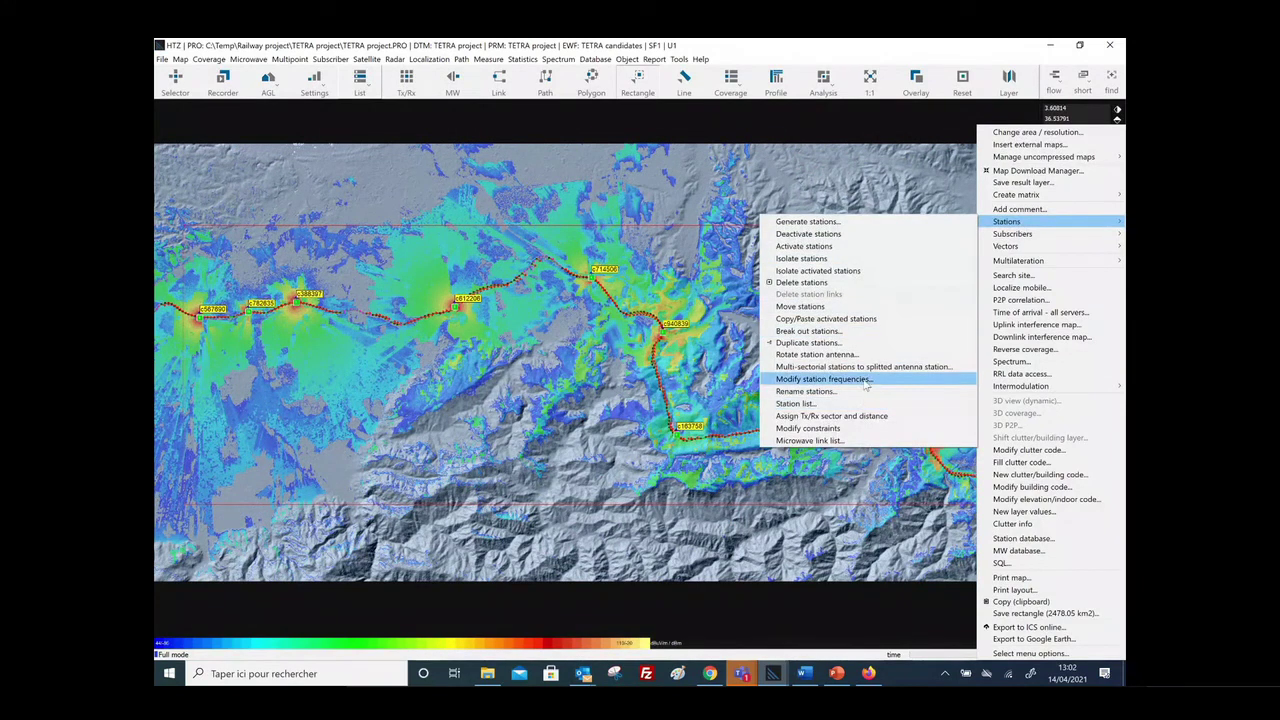
pyautogui.click(808, 342)
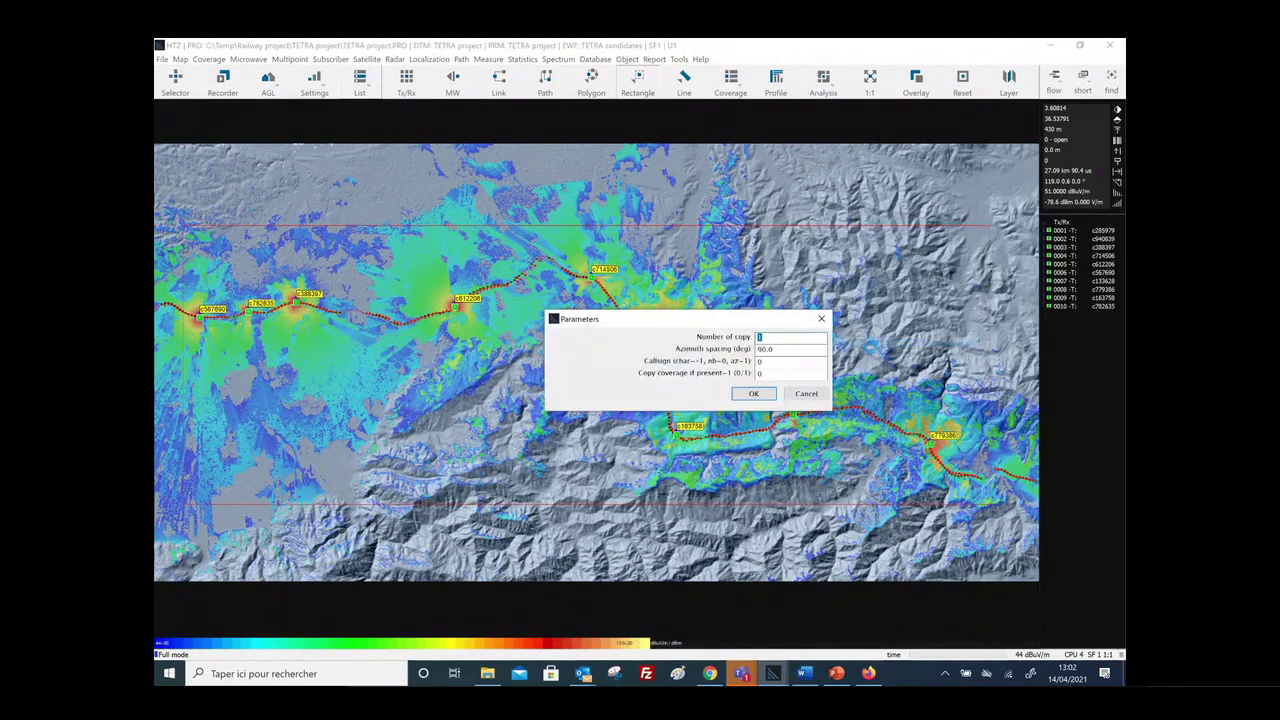
pyautogui.doubleClick(774, 350)
pyautogui.write('6')
pyautogui.press('Return')
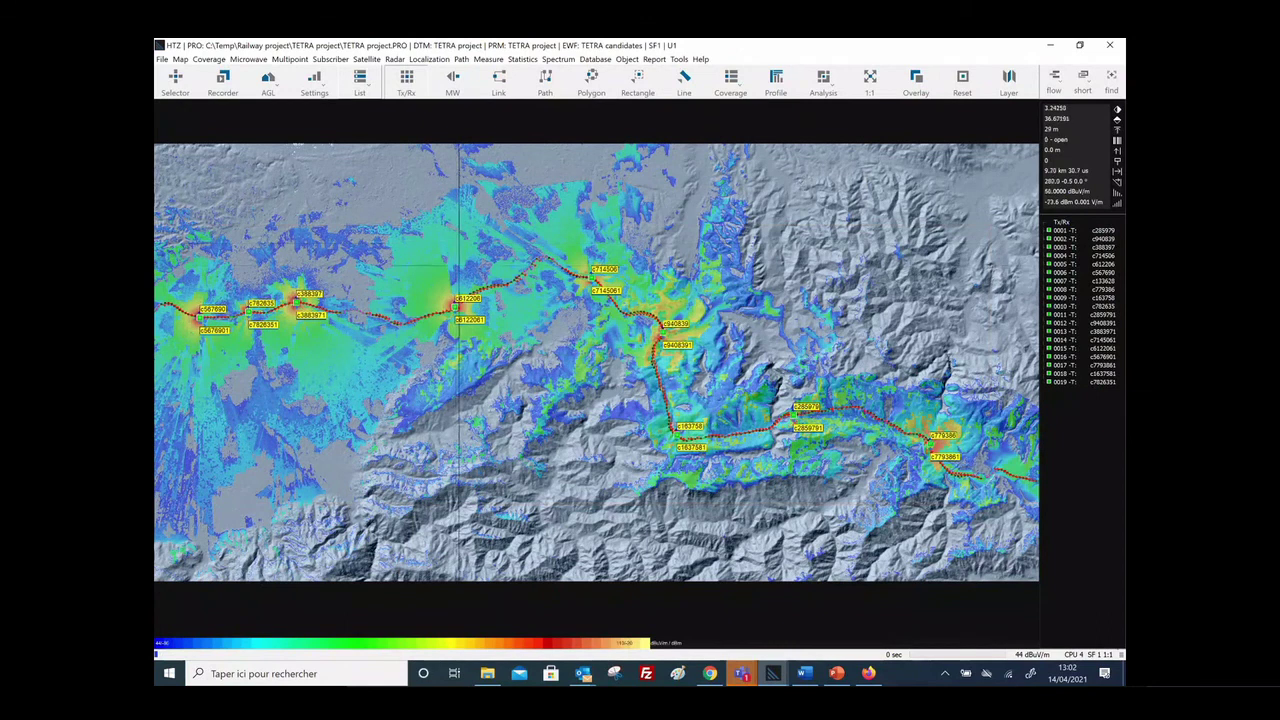
# Open the Tx/Rx parameters of station c612206, one of the two stations at its site
pyautogui.rightClick(456, 307)
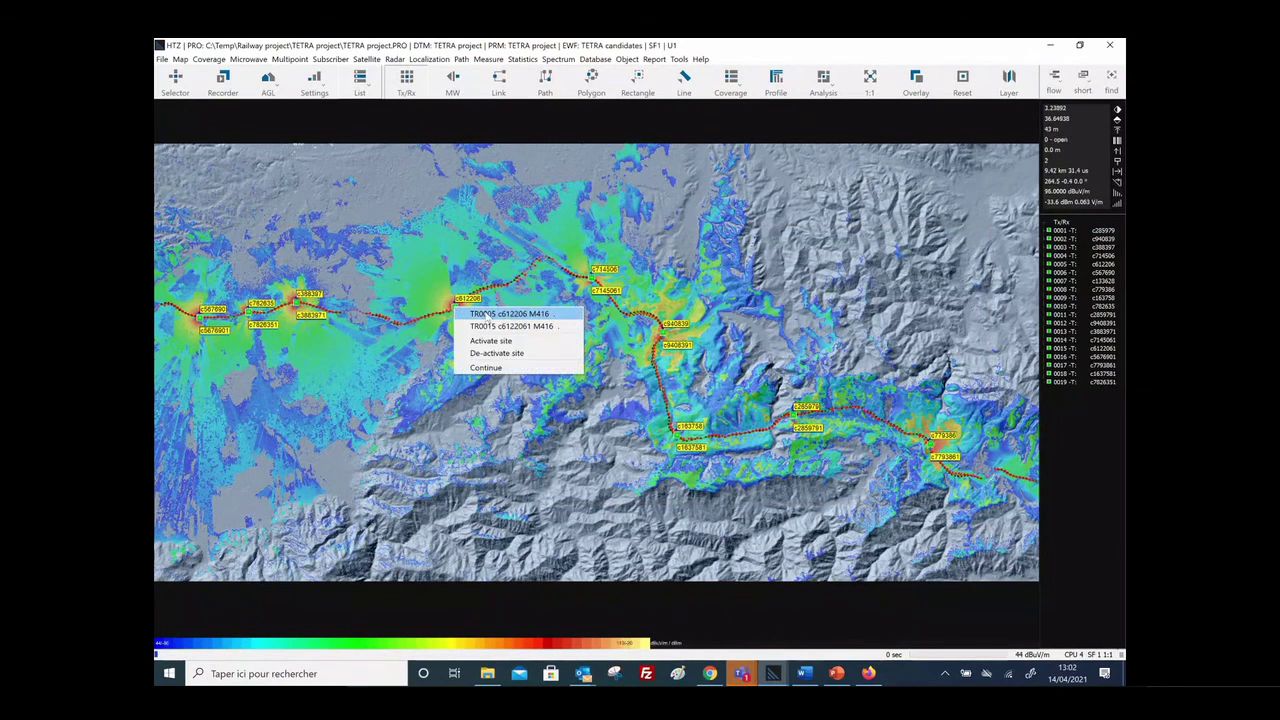
pyautogui.click(508, 313)
pyautogui.click(500, 280)
# Load the prepared EWF station file from the TETRA project folder
pyautogui.click(161, 59)
pyautogui.moveTo(200, 211)
pyautogui.click(362, 224)
pyautogui.click(385, 95)
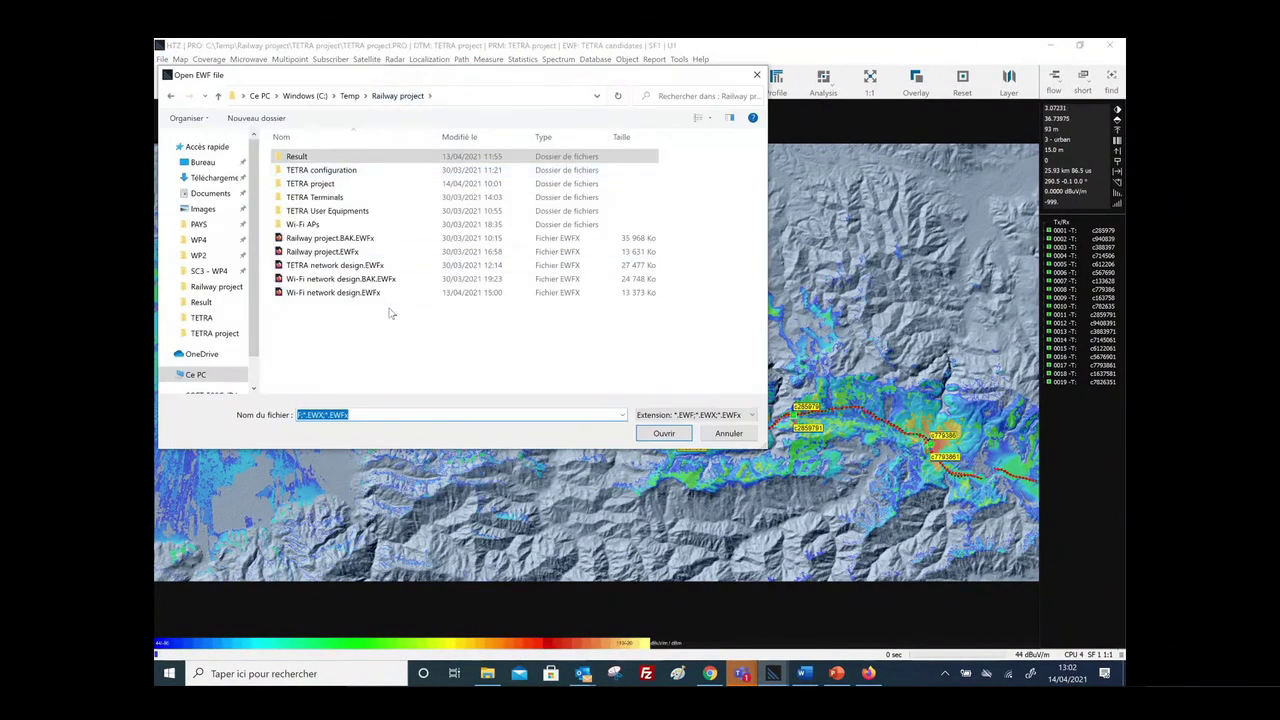
pyautogui.doubleClick(358, 180)
pyautogui.doubleClick(352, 181)
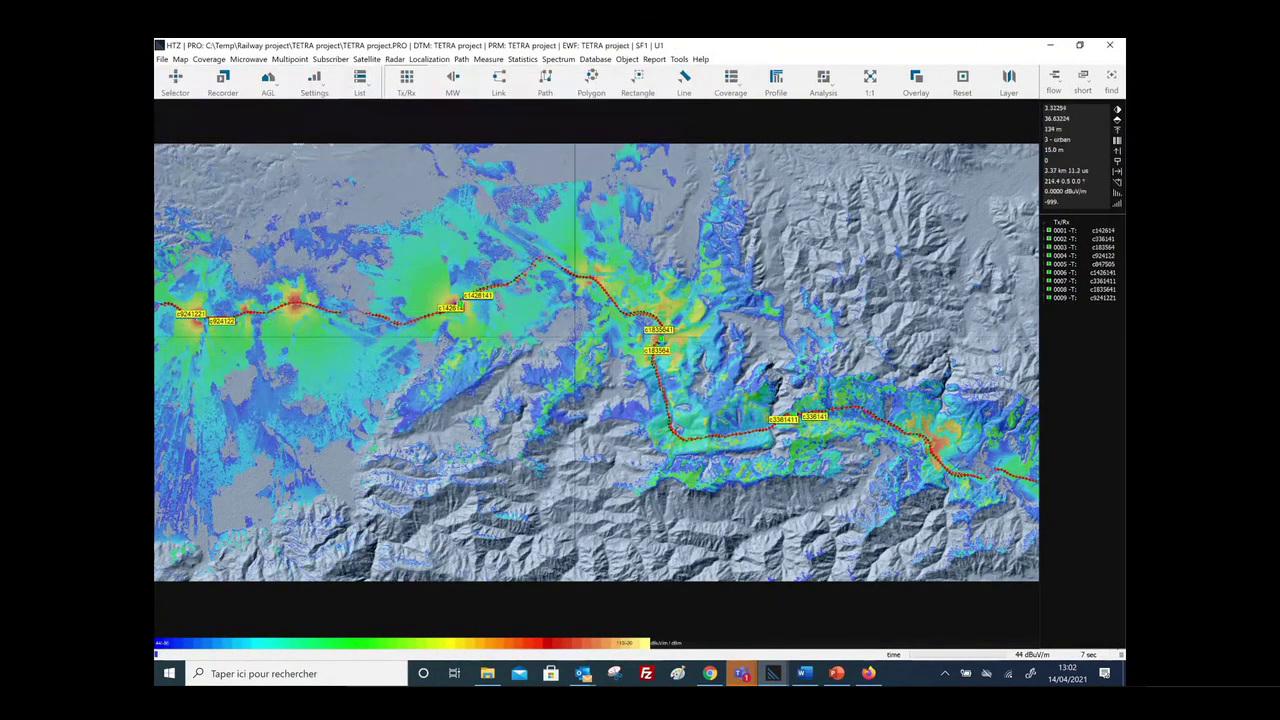
# Examine the antenna pattern, azimuth and general Tx/Rx parameters of station c336141
pyautogui.scroll(2, 963, 357)
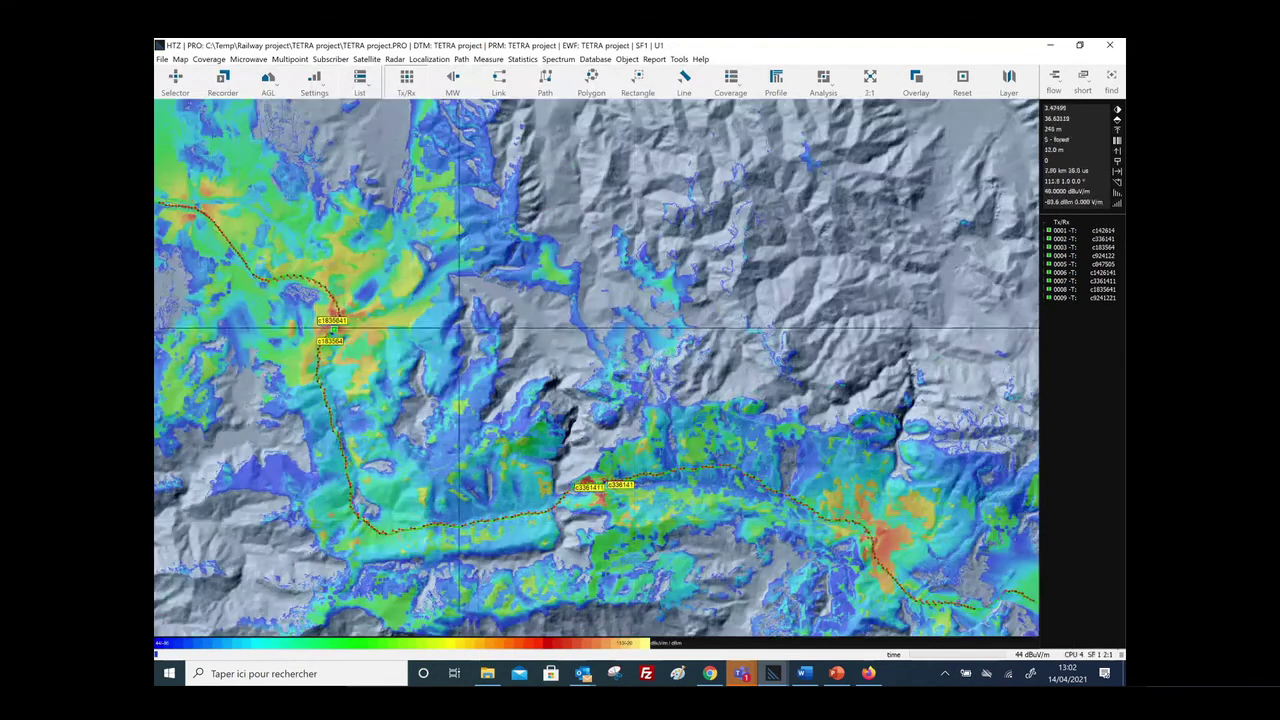
pyautogui.rightClick(598, 490)
pyautogui.press('Escape')
pyautogui.click(599, 489)
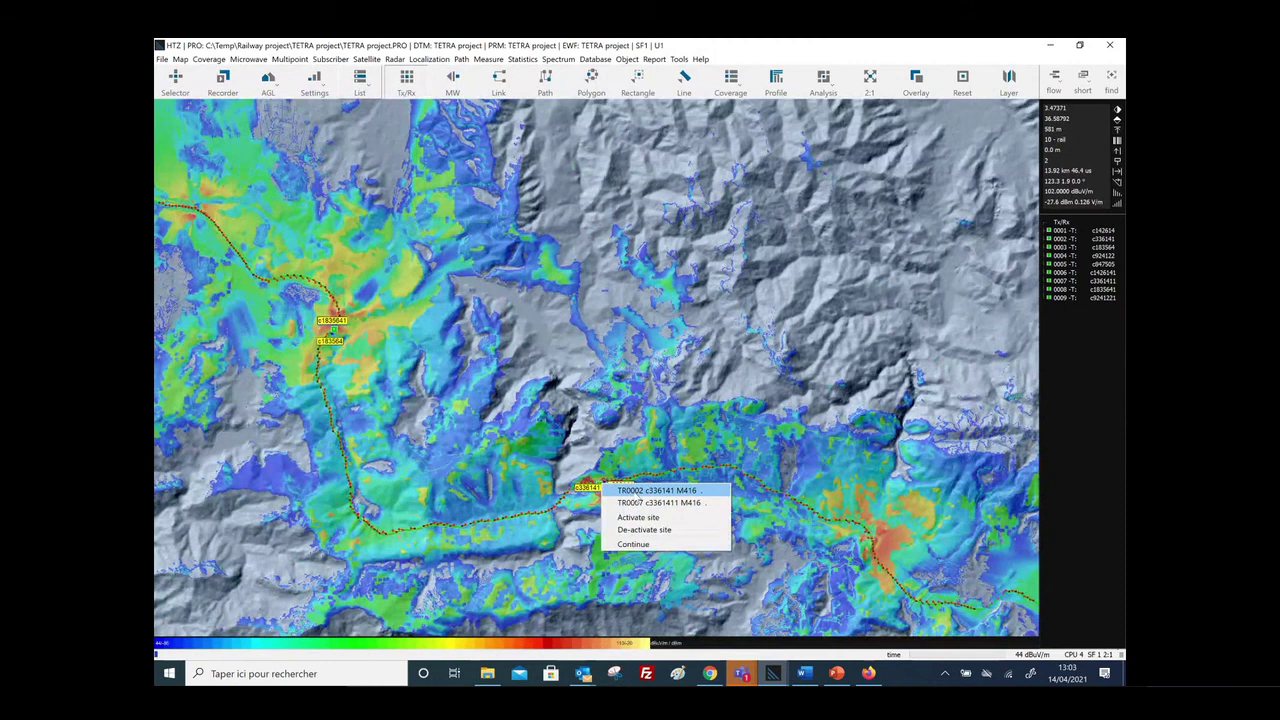
pyautogui.click(657, 490)
pyautogui.click(650, 101)
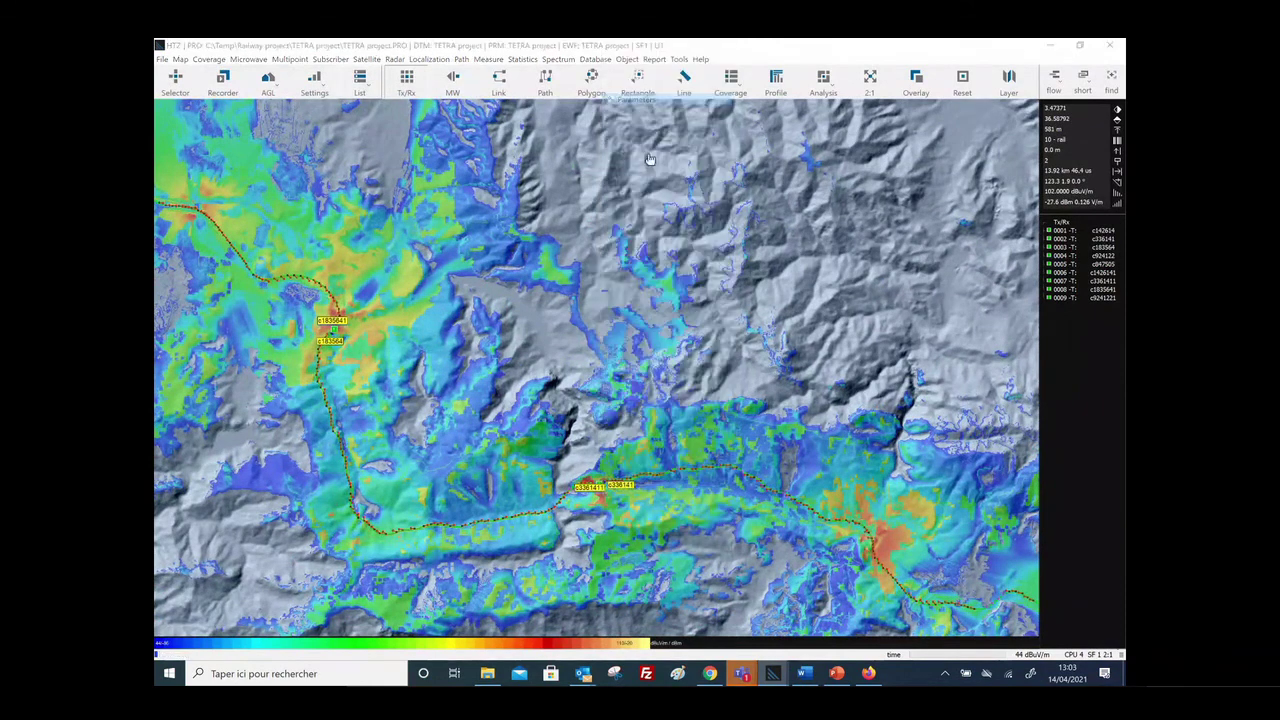
pyautogui.click(213, 74)
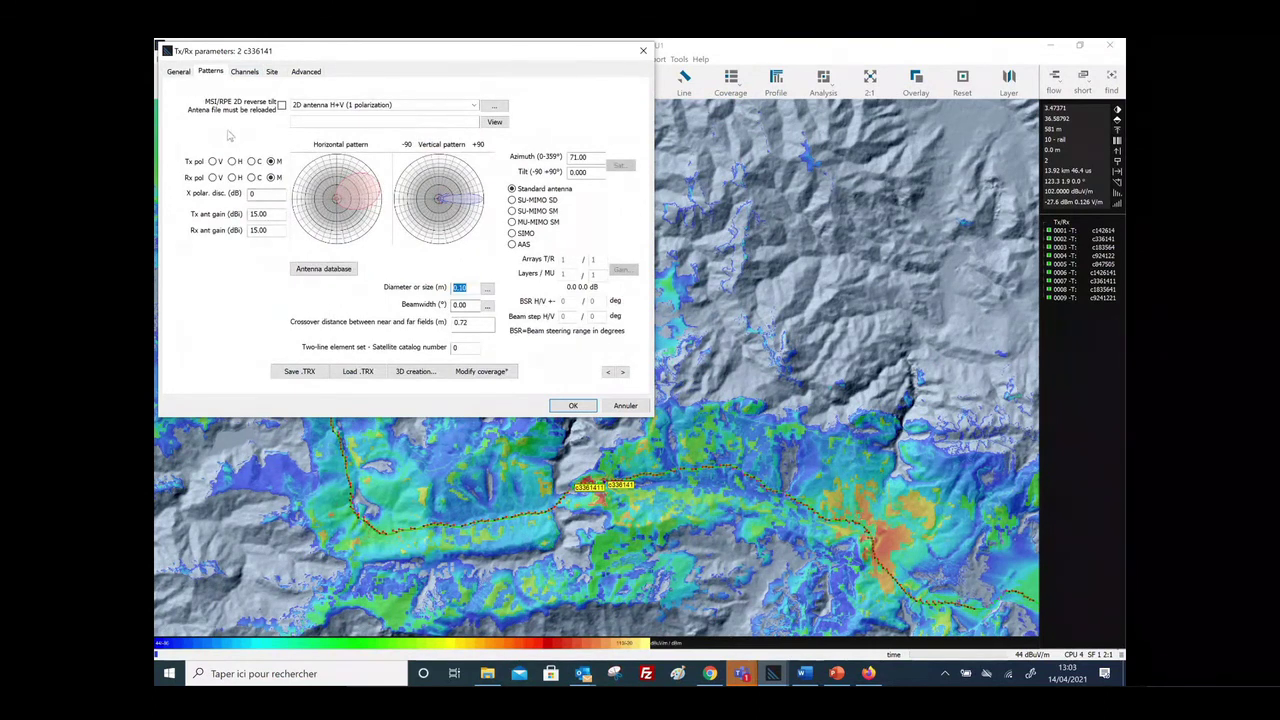
pyautogui.click(180, 73)
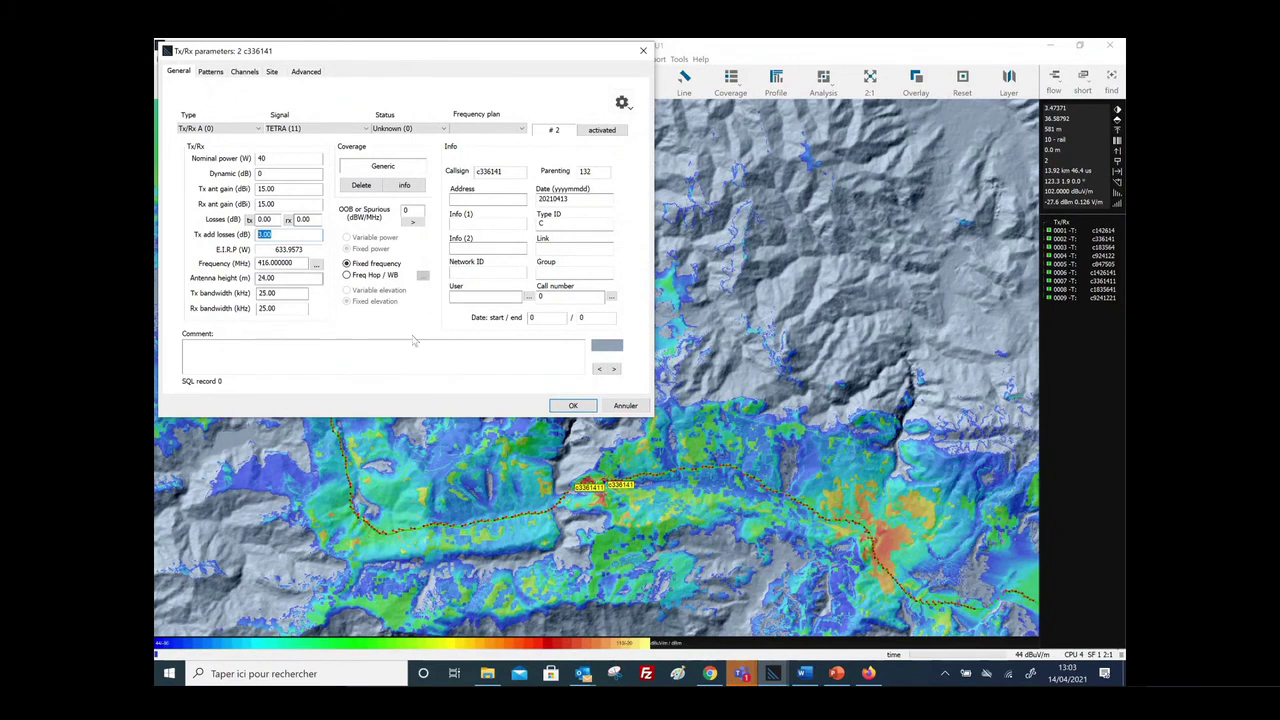
pyautogui.click(573, 405)
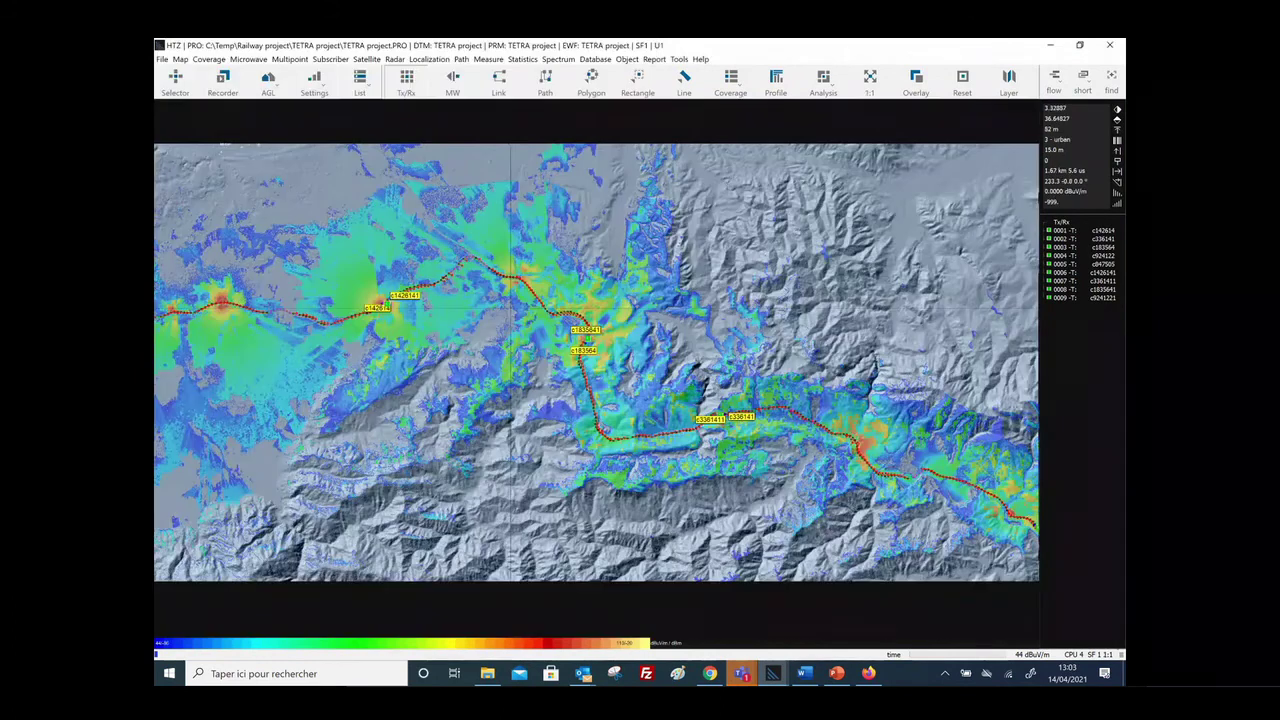
# Optimize the station azimuths along the vector line with 2 m Rx antennas, 20 km distance, 0° co-site spacing and threshold 44
pyautogui.click(209, 59)
pyautogui.moveTo(280, 165)
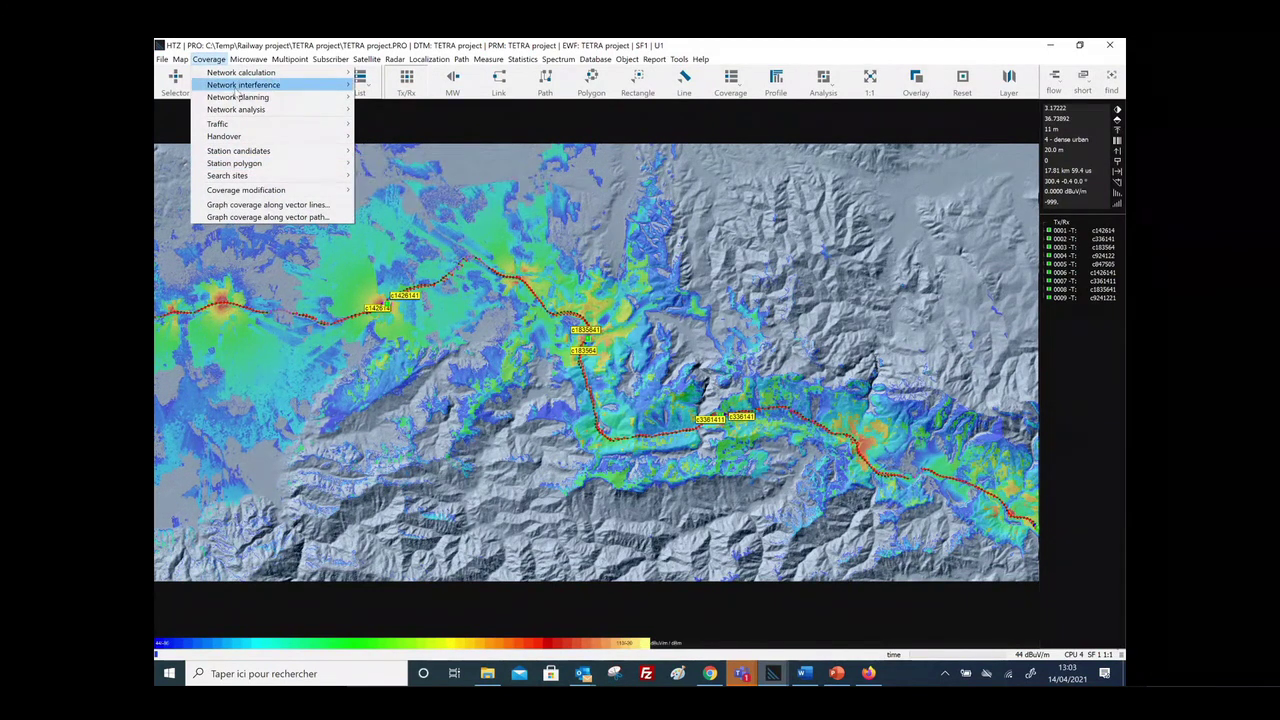
pyautogui.moveTo(240, 97)
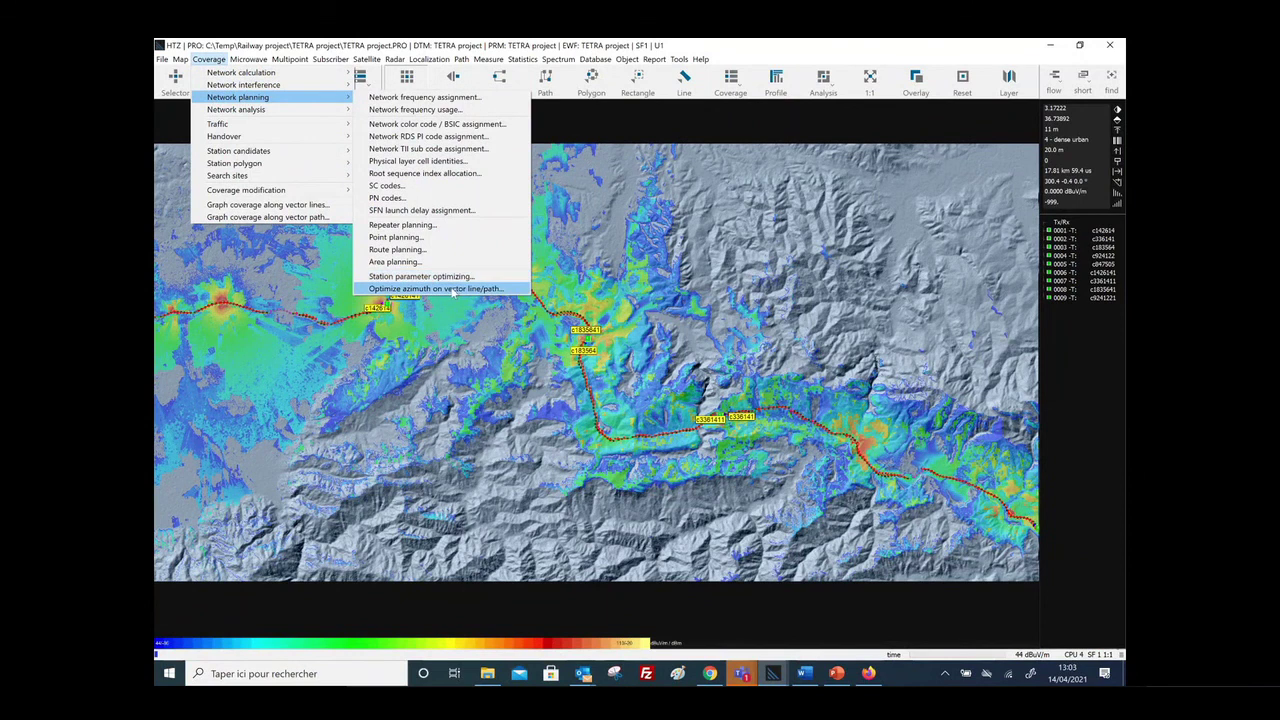
pyautogui.click(453, 290)
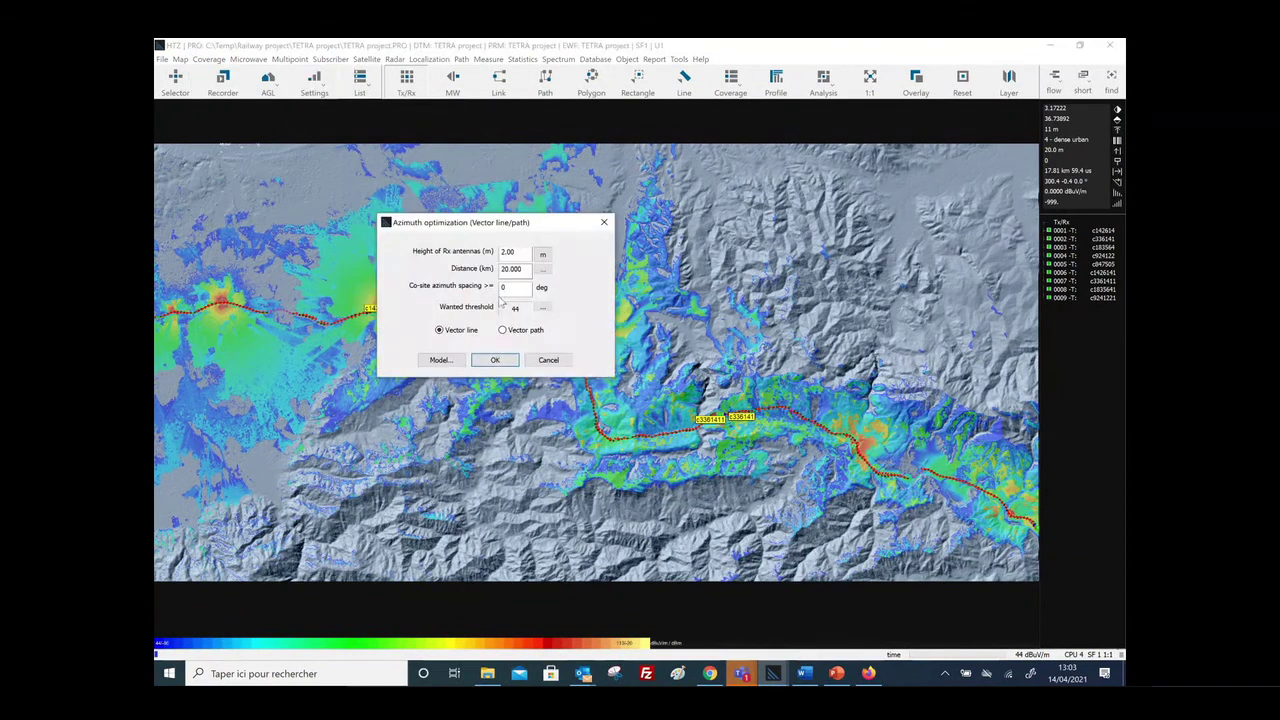
pyautogui.click(494, 359)
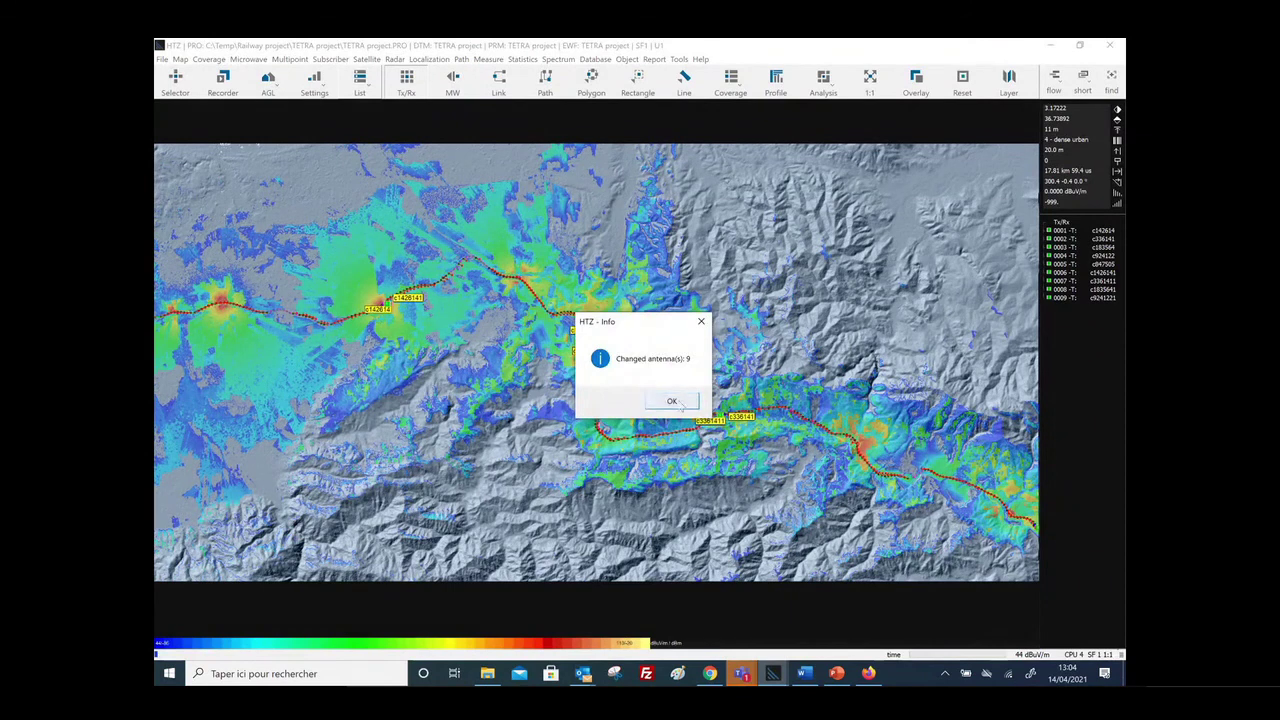
pyautogui.click(662, 401)
# Hide the subscribers in the object display properties and clear the coverage from the map
pyautogui.scroll(2, 680, 418)
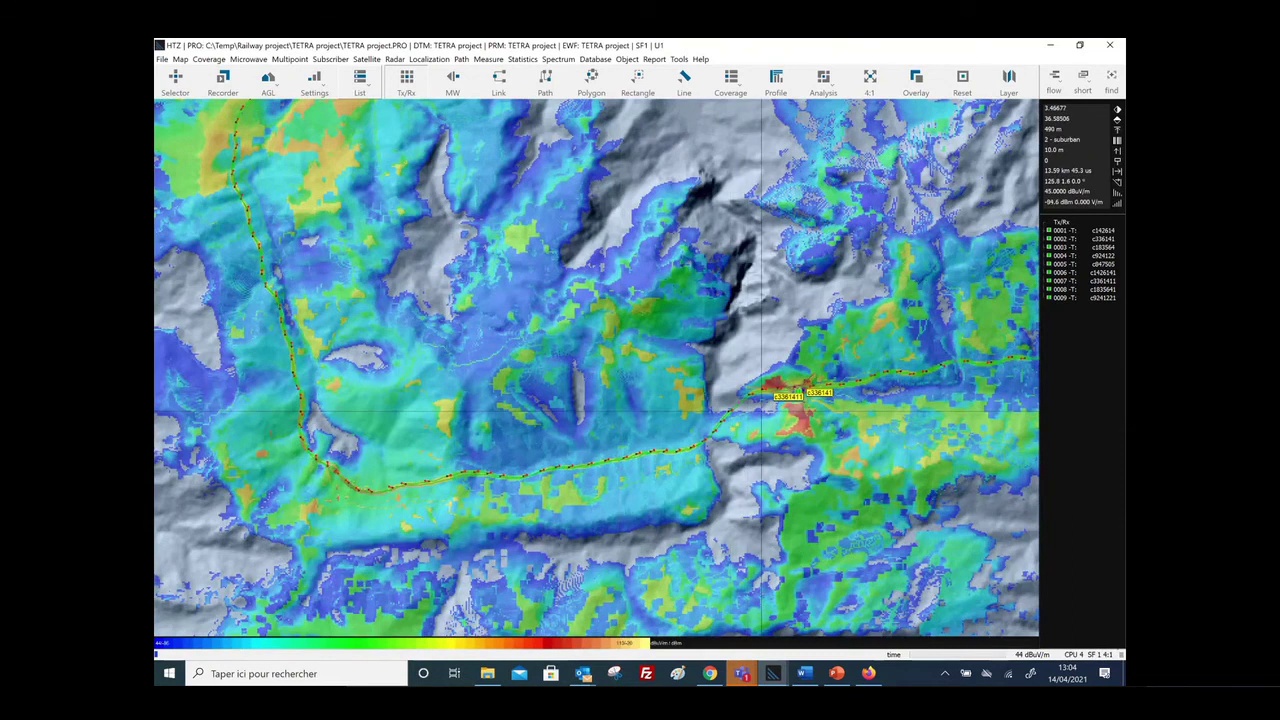
pyautogui.doubleClick(652, 340)
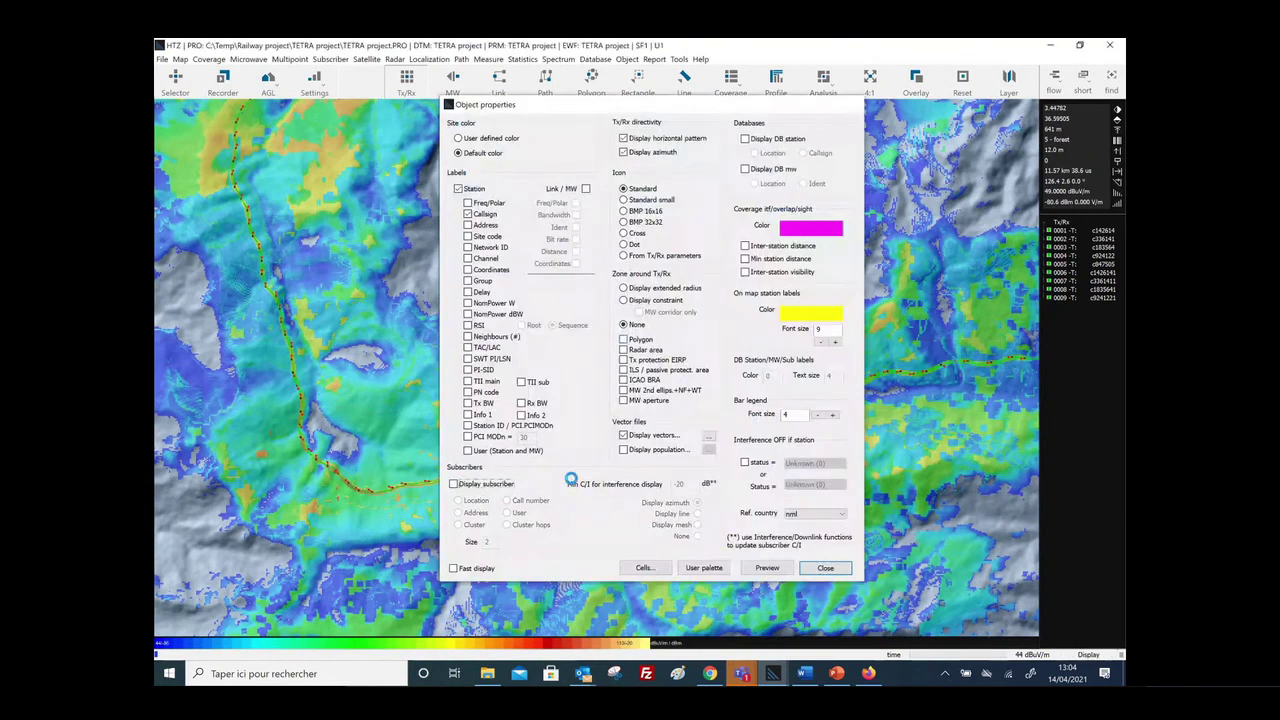
pyautogui.press('Return')
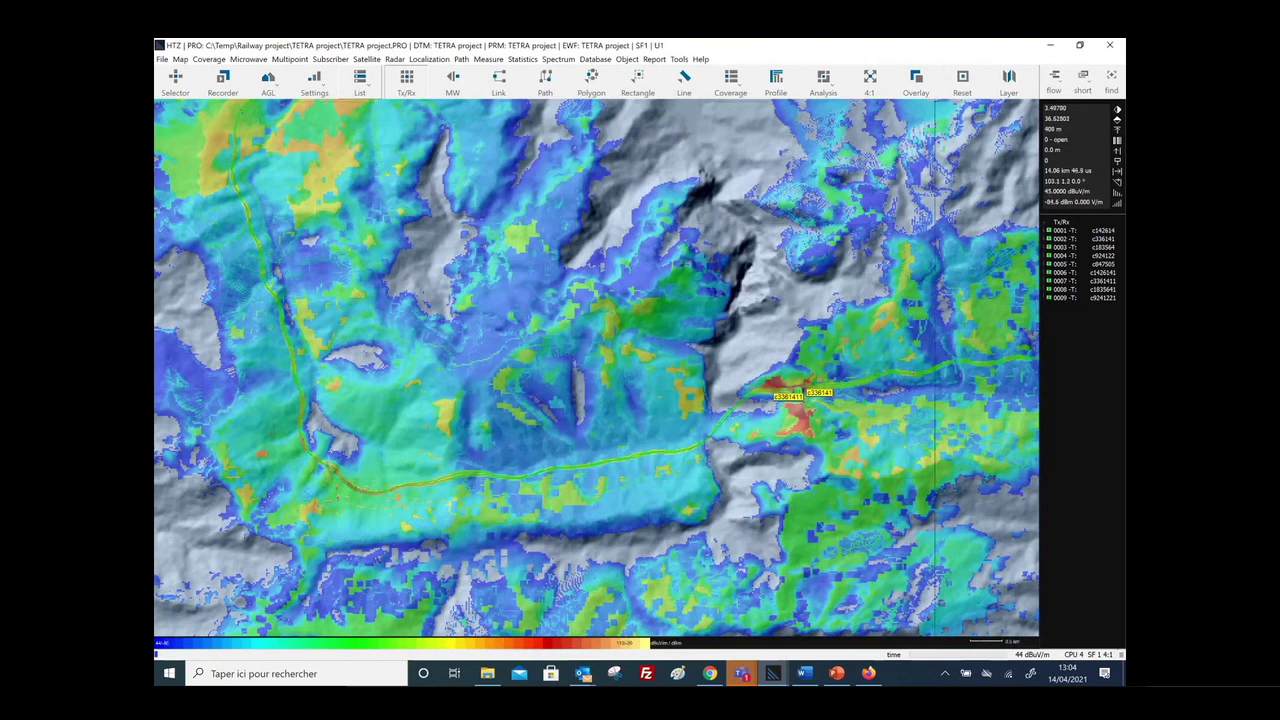
pyautogui.click(962, 84)
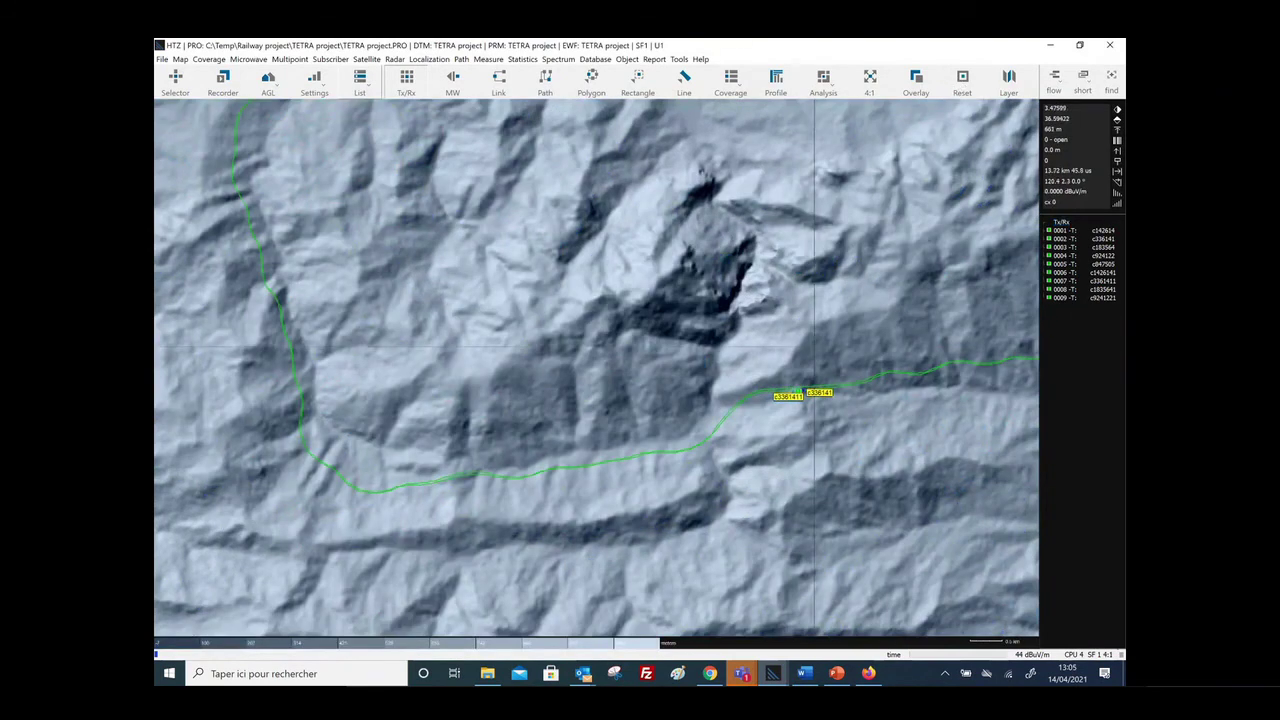
# Check the antenna azimuth and pattern of station c336141, then those of the following stations
pyautogui.scroll(1, 808, 366)
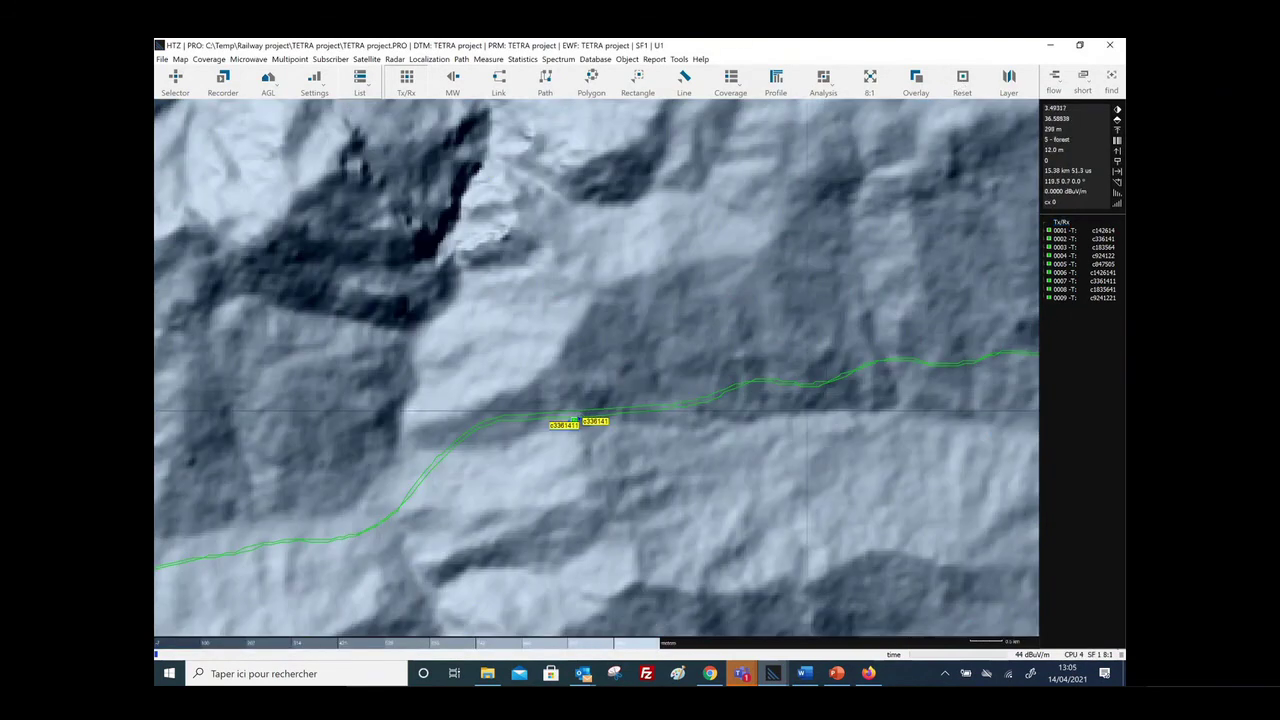
pyautogui.rightClick(576, 426)
pyautogui.click(590, 428)
pyautogui.click(624, 284)
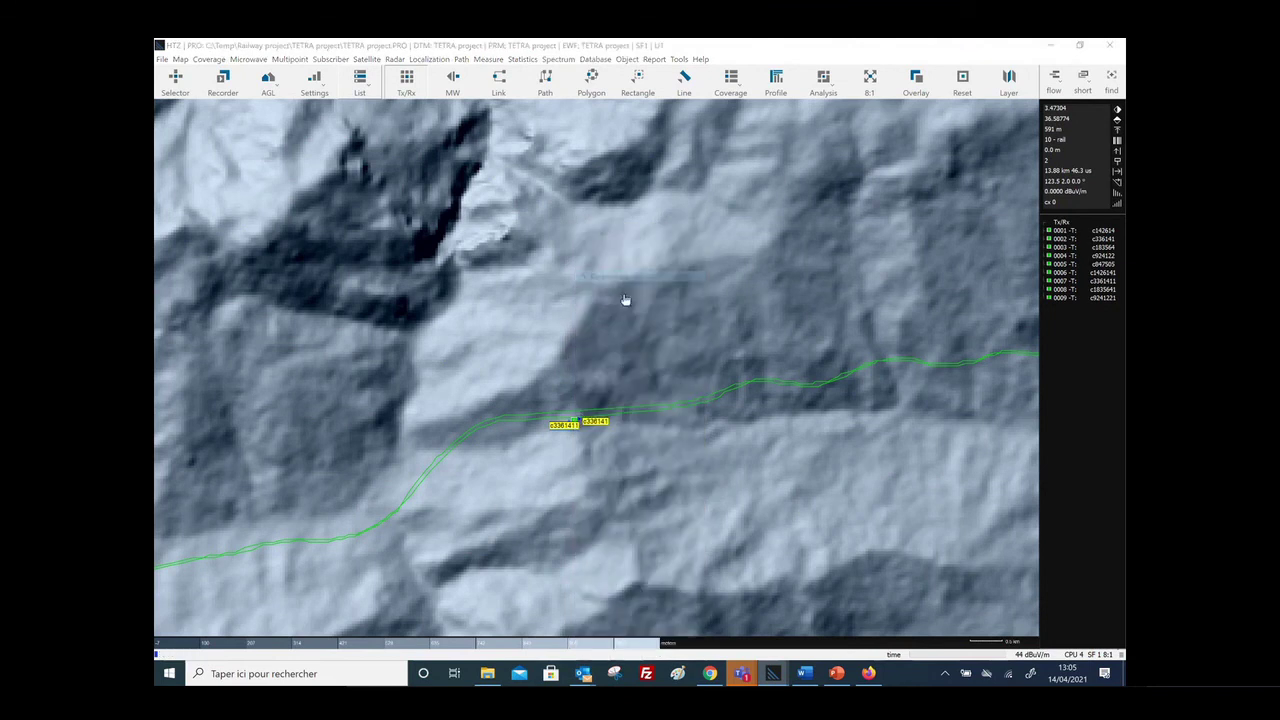
pyautogui.click(209, 72)
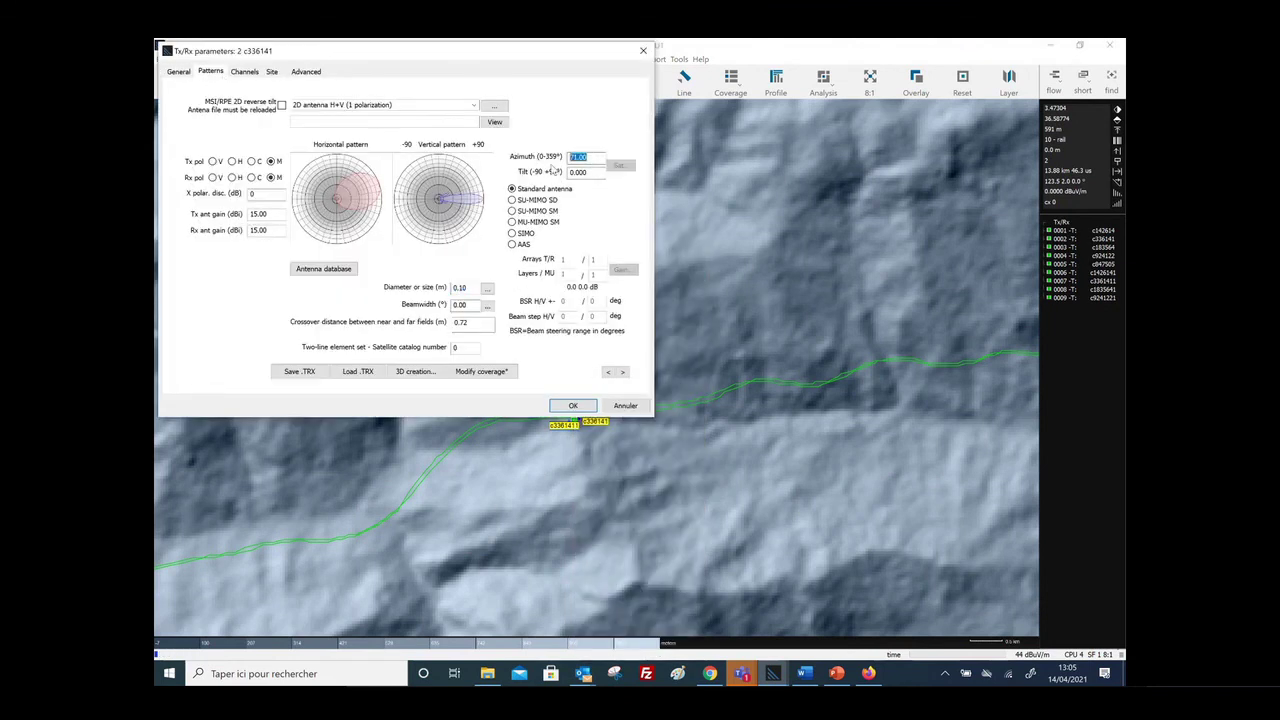
pyautogui.click(620, 372)
pyautogui.click(621, 372)
pyautogui.click(621, 372)
pyautogui.click(621, 372)
pyautogui.click(622, 405)
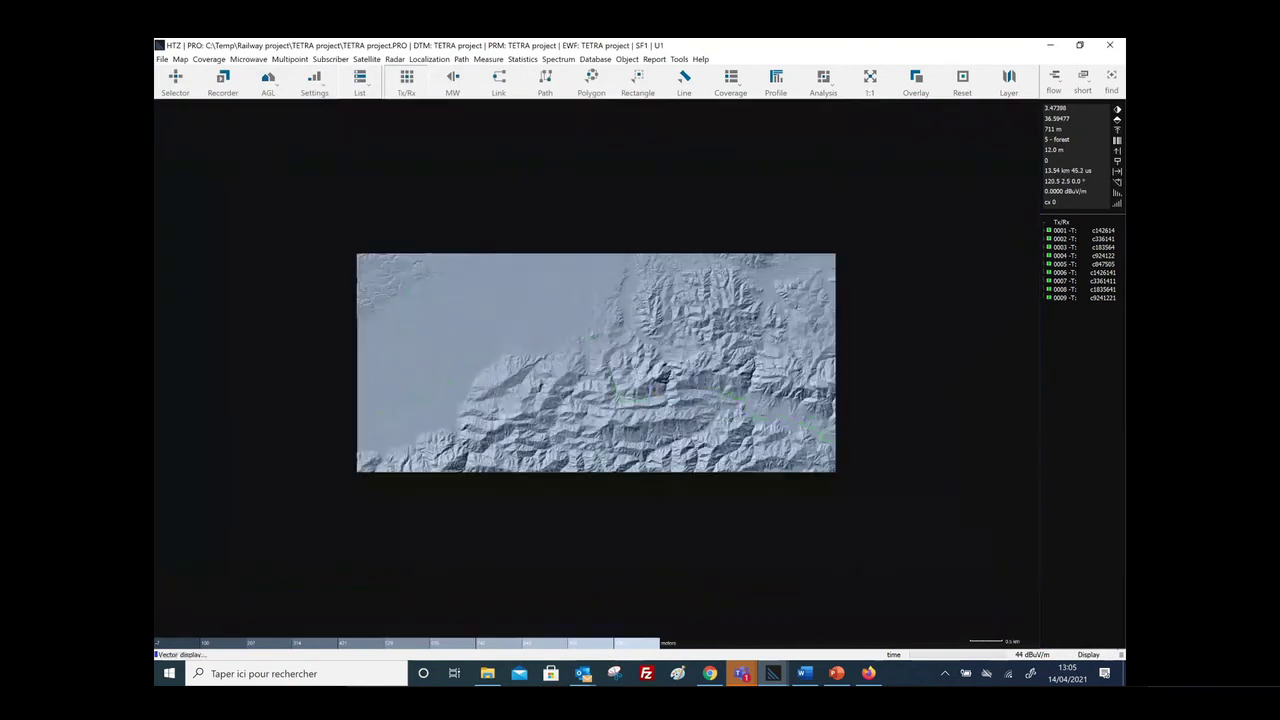
# Calculate the network coverage with 2 m Rx antennas, 20 km distance, minimum value 1 dBµV/m and threshold 44, and examine each station's serving area
pyautogui.click(209, 59)
pyautogui.click(240, 77)
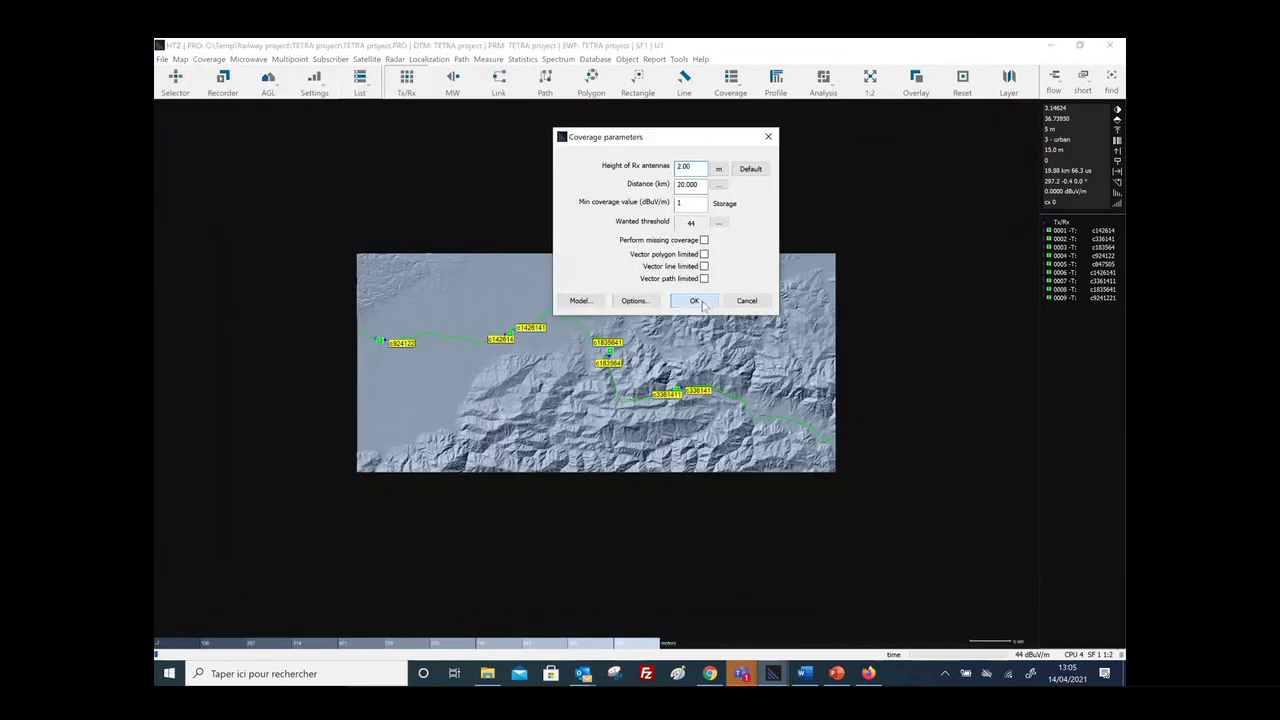
pyautogui.click(695, 301)
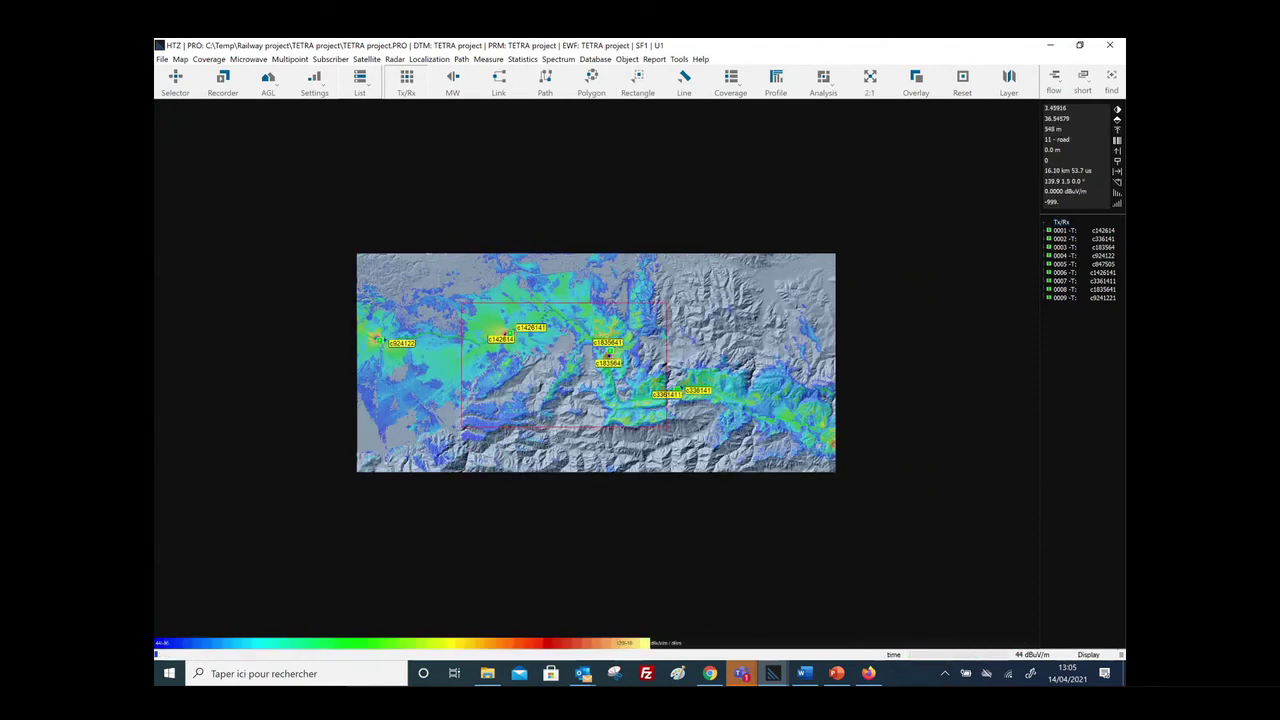
pyautogui.moveTo(461, 302); pyautogui.dragTo(666, 428)
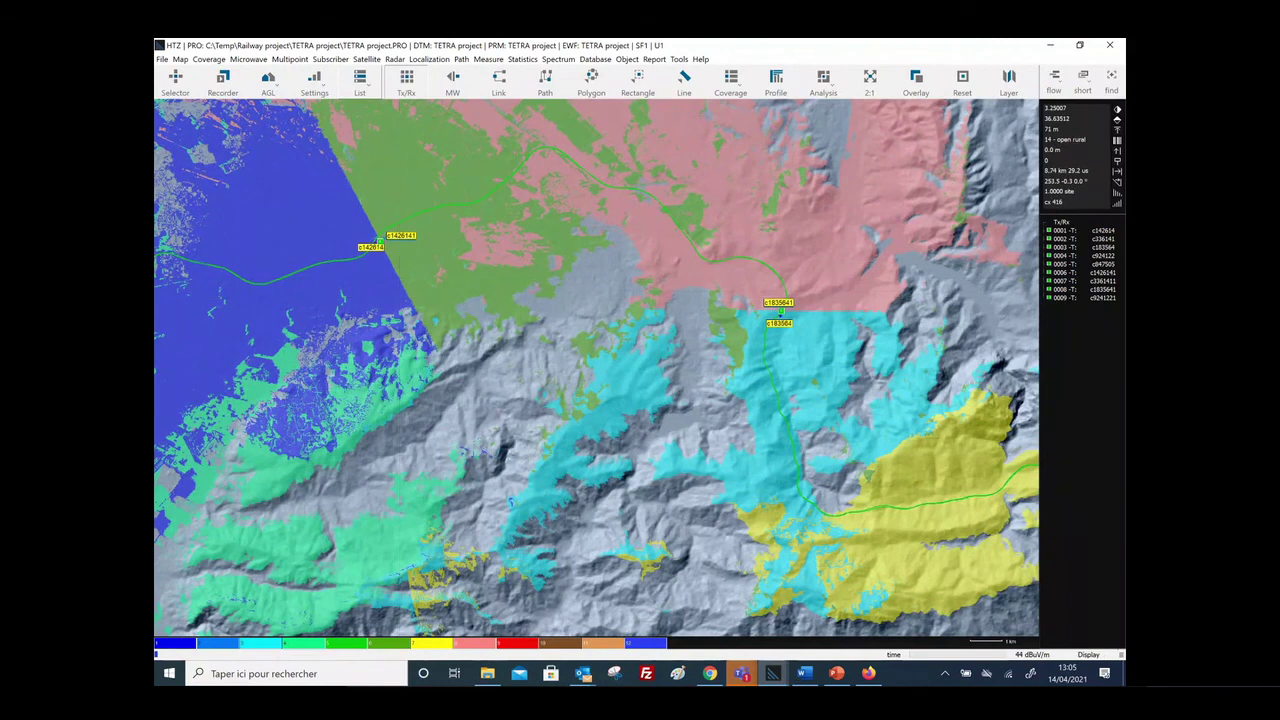
pyautogui.scroll(-2, 533, 347)
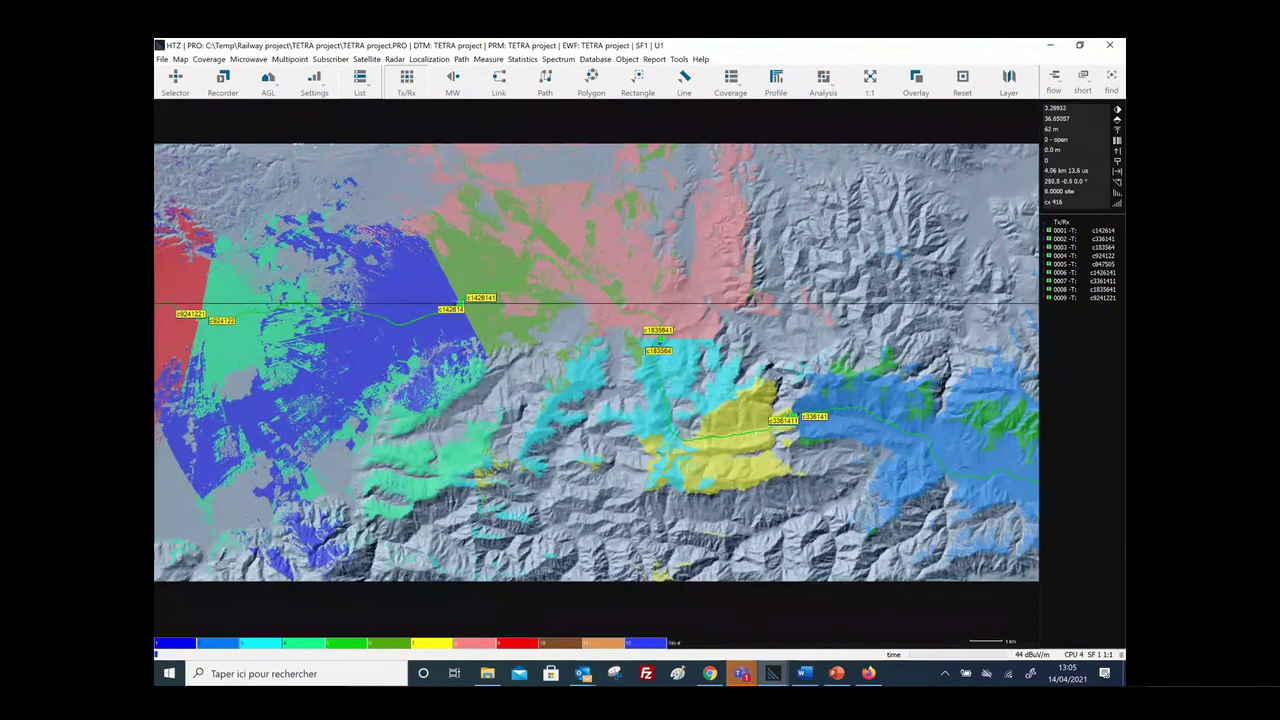